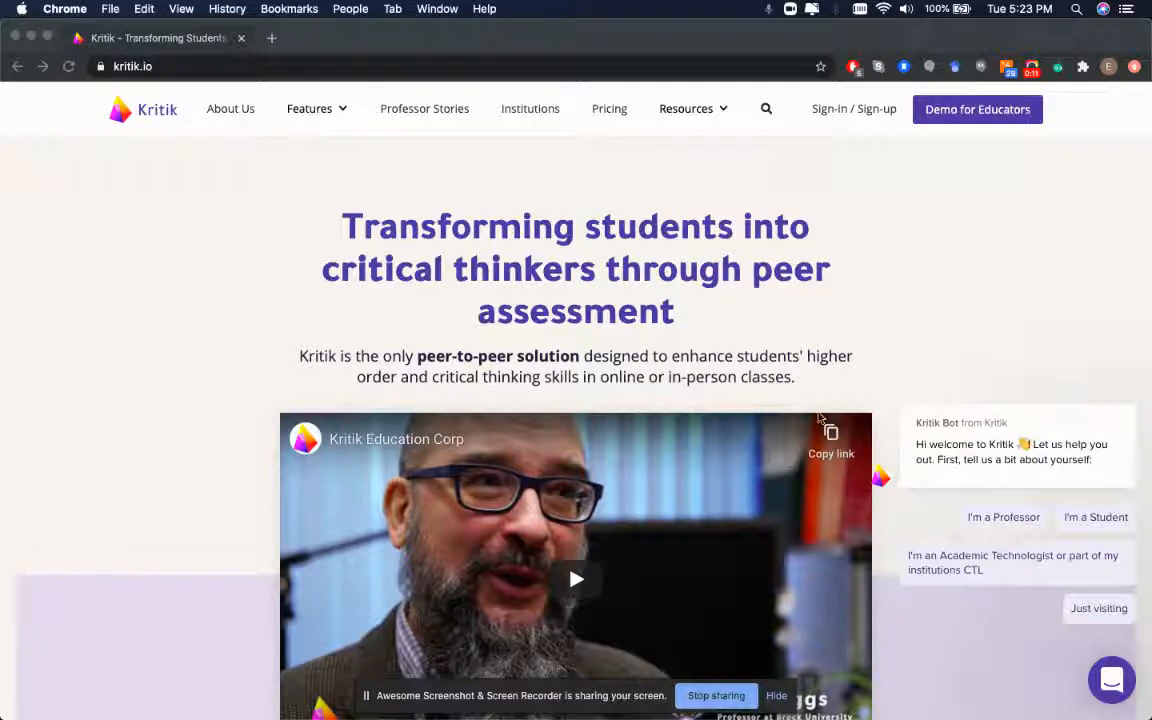
Begin a Kritik sign-up as an Instructor, ticking 'I am an instructor' and continuing
left_click(936, 279)
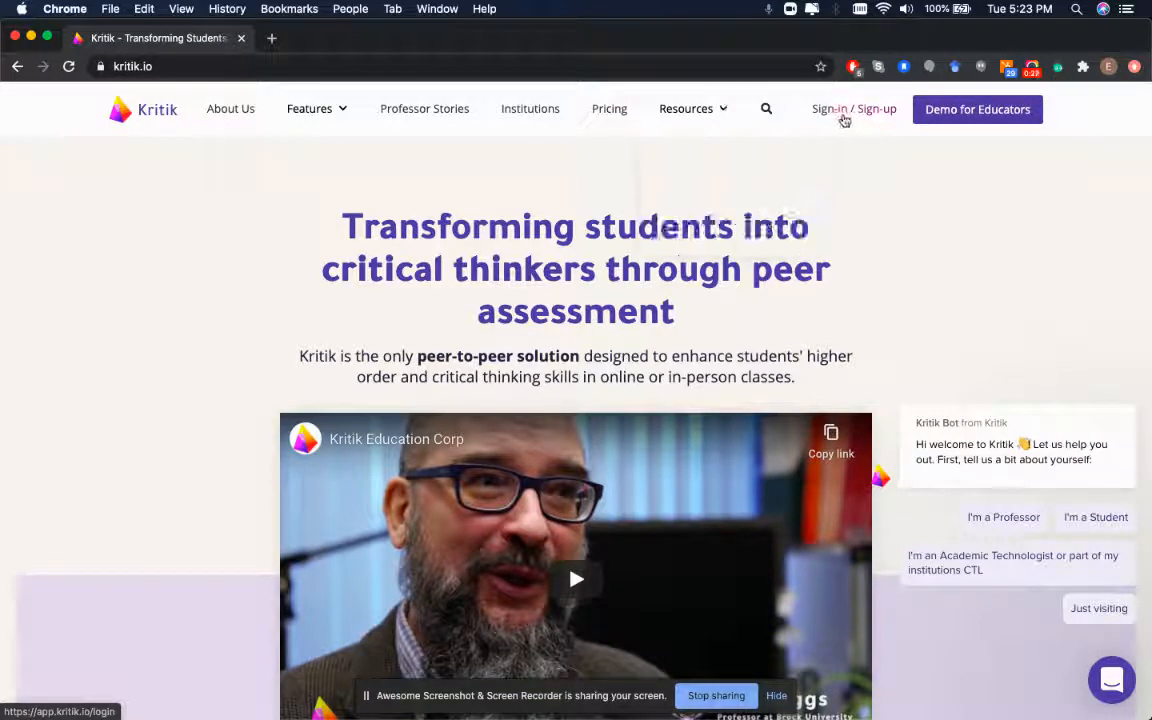
left_click(844, 112)
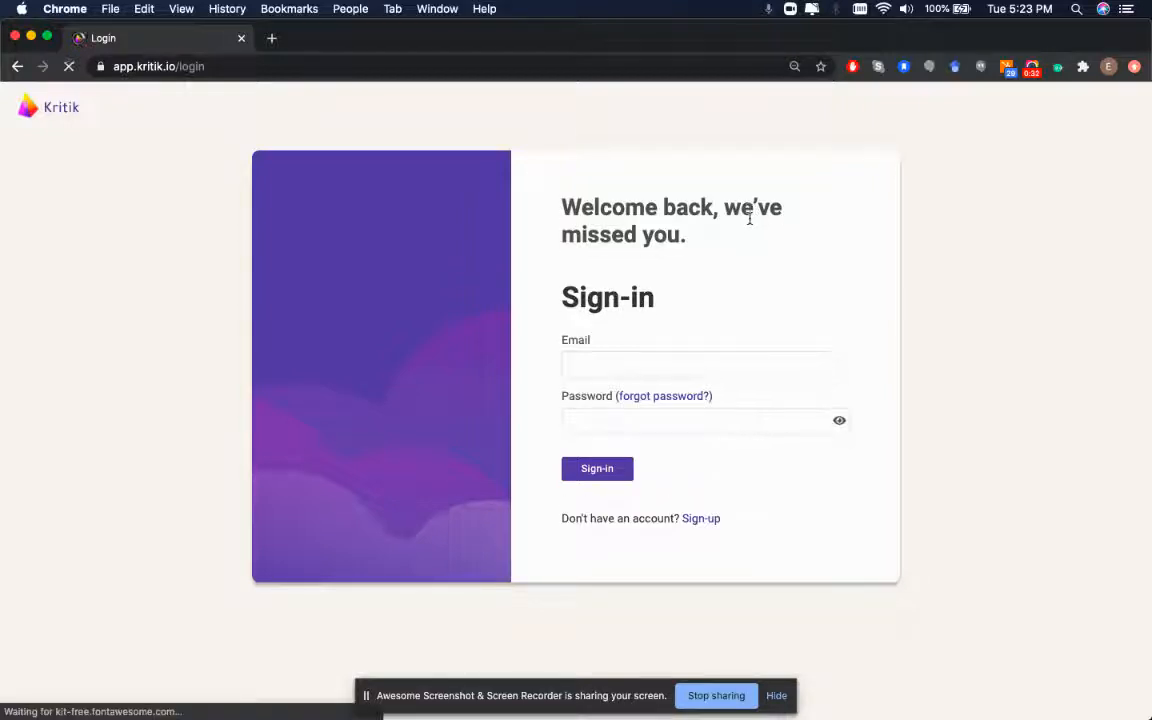
left_click(694, 520)
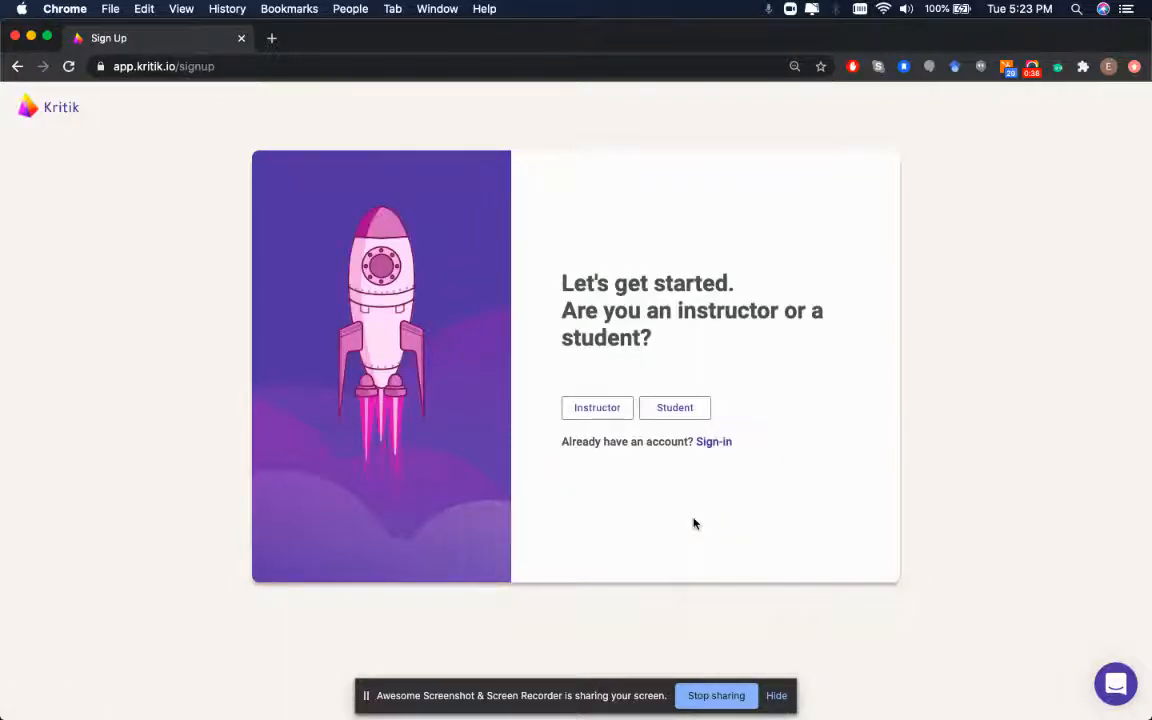
left_click(584, 407)
left_click(568, 356)
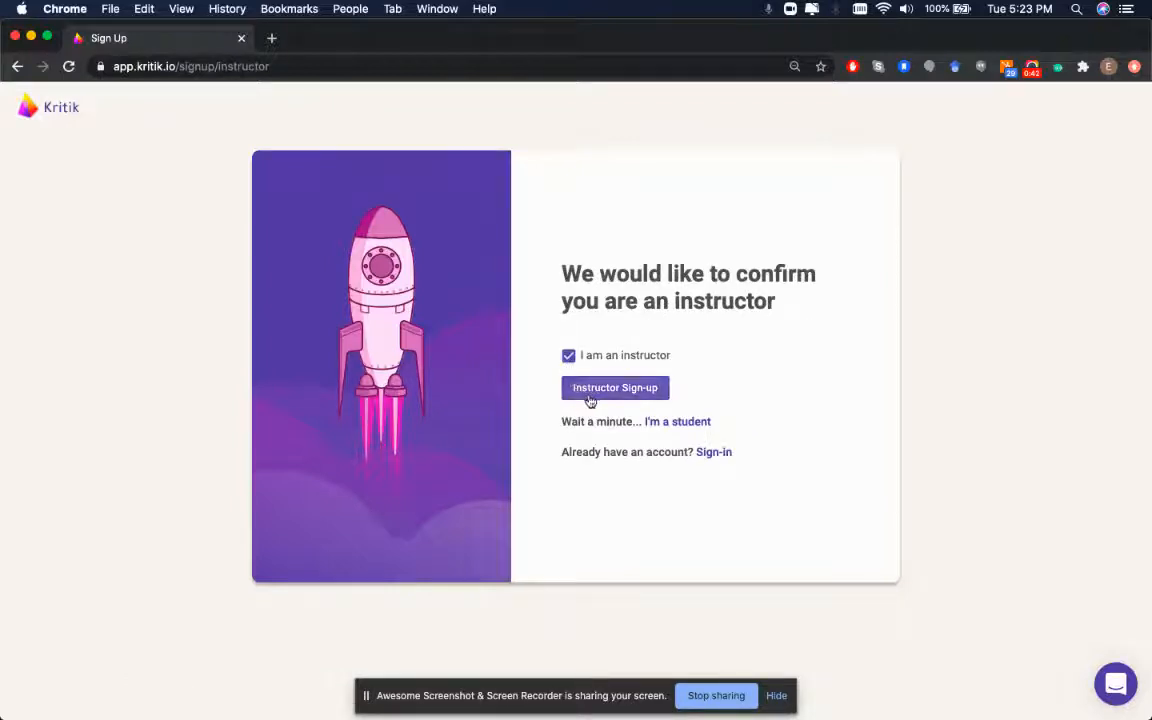
left_click(593, 390)
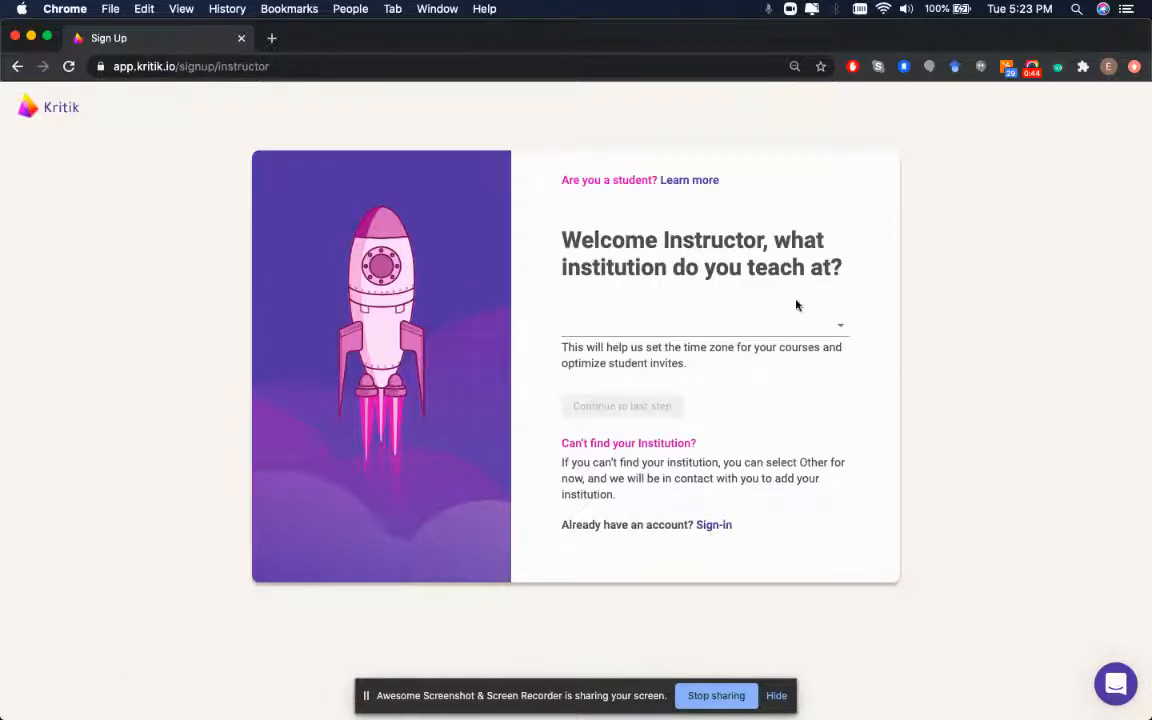
Choose Kritik as the institution and continue to the last sign-up step
left_click(774, 322)
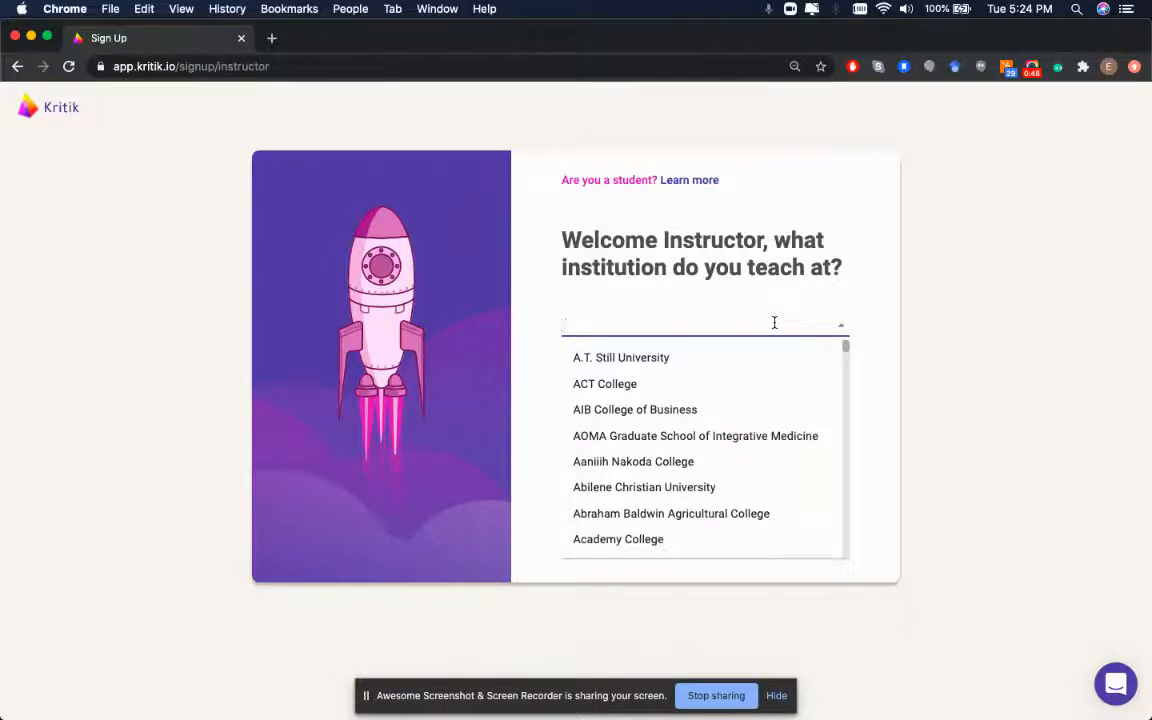
type("kri")
left_click(735, 353)
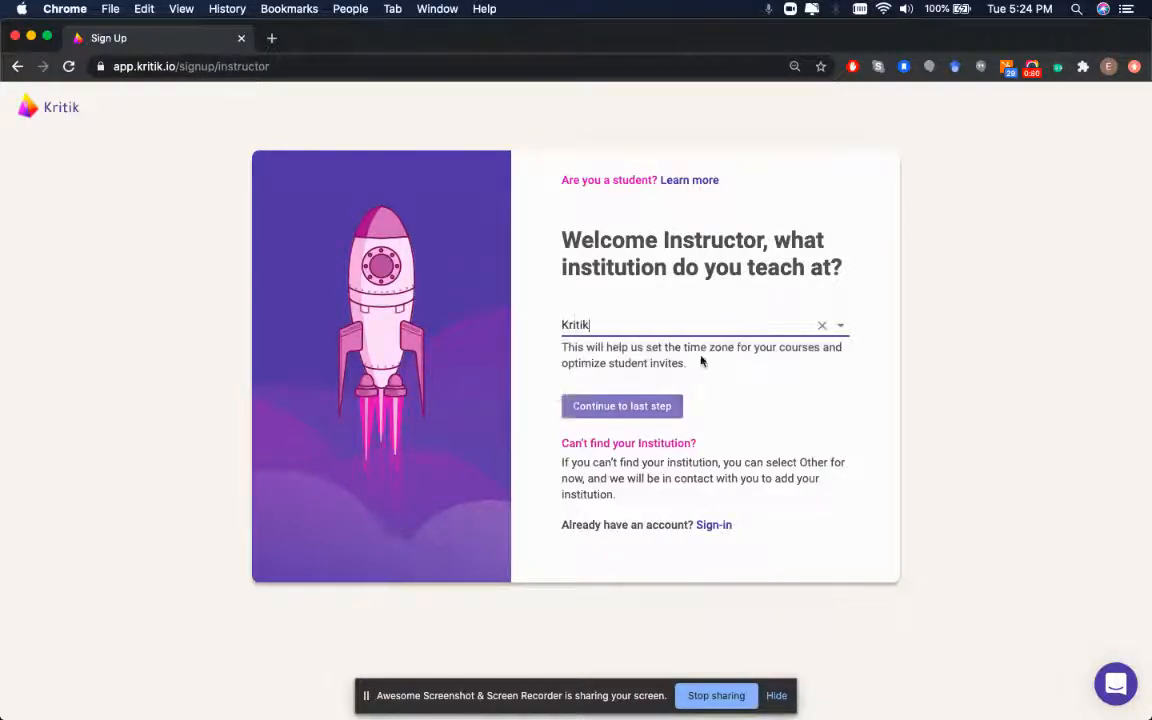
left_click(606, 407)
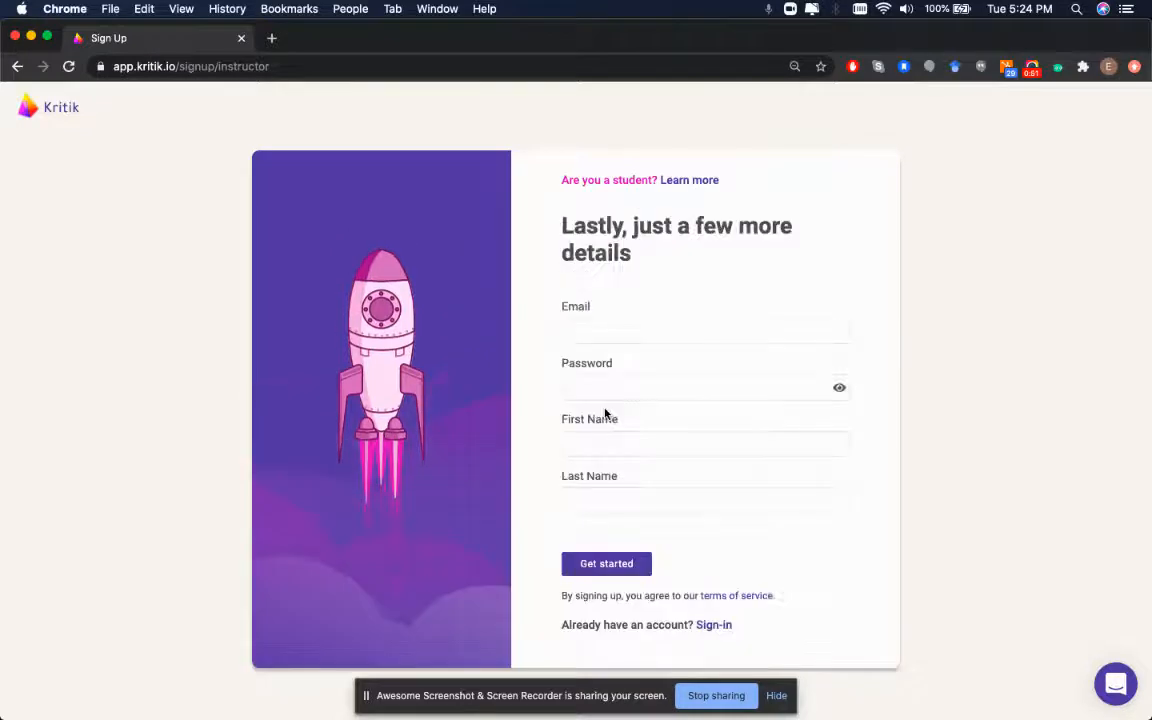
Enter the instructor's e-mail address
left_click(599, 321)
left_click(512, 420)
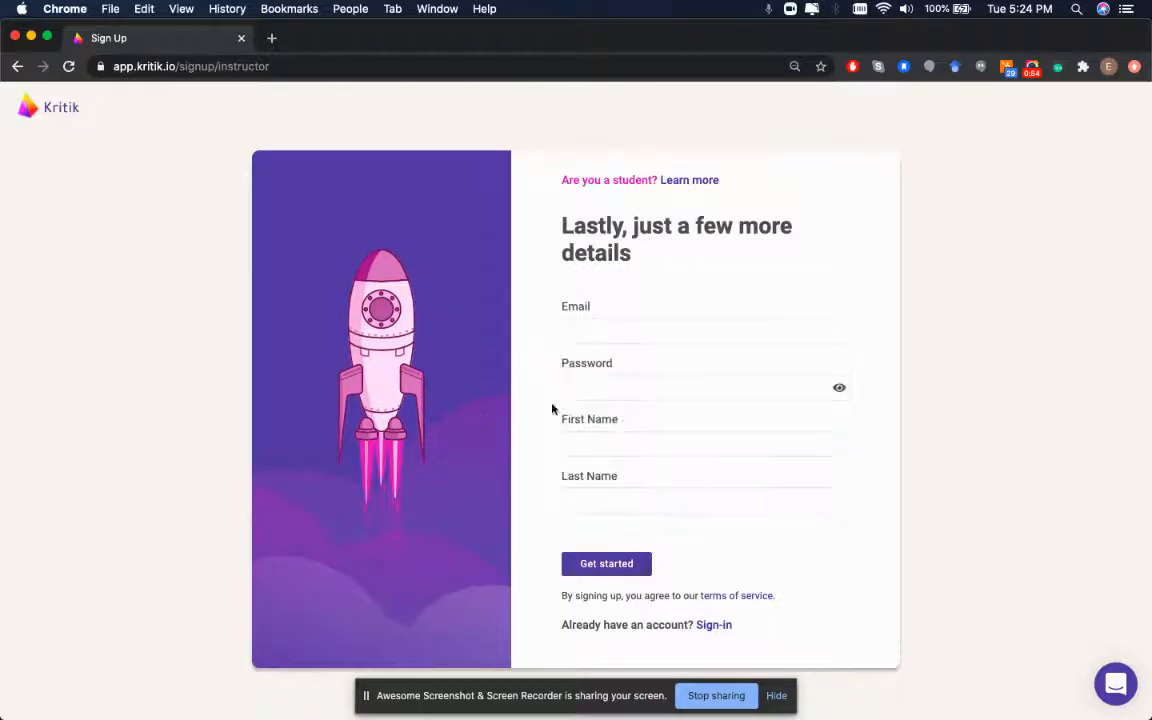
left_click(580, 334)
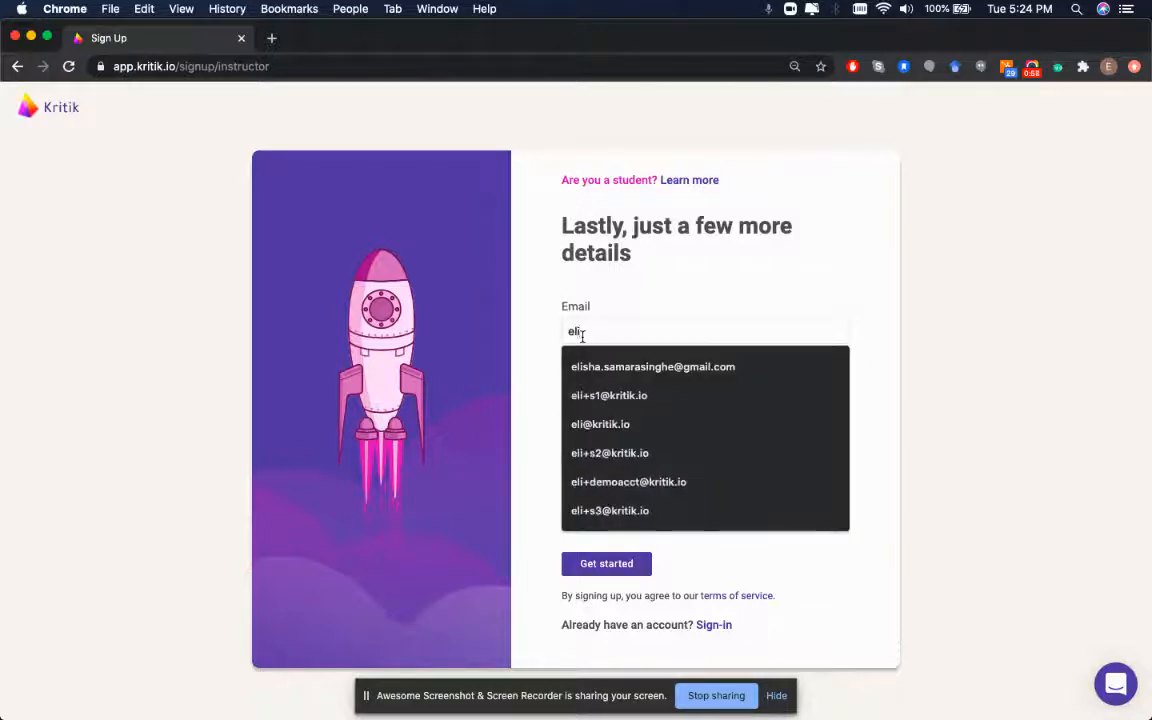
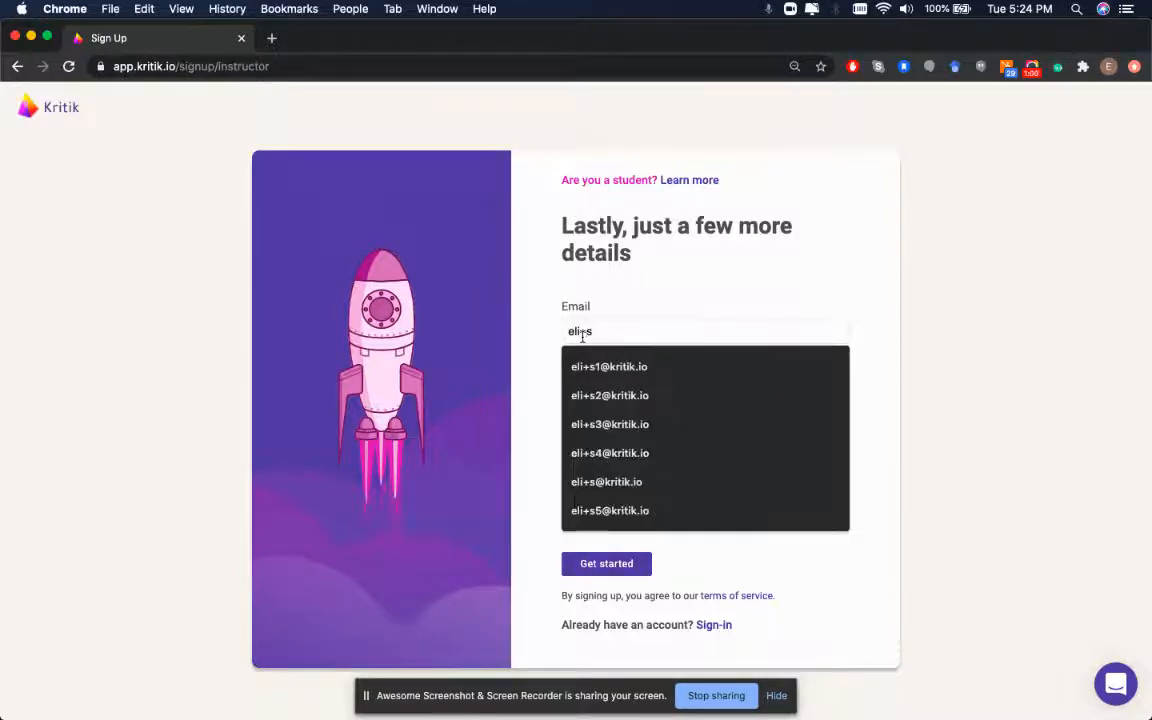
Fill in the account password and the first and last name, then get started
left_click(587, 378)
type("•••••••••••")
left_click(571, 440)
type("Eli")
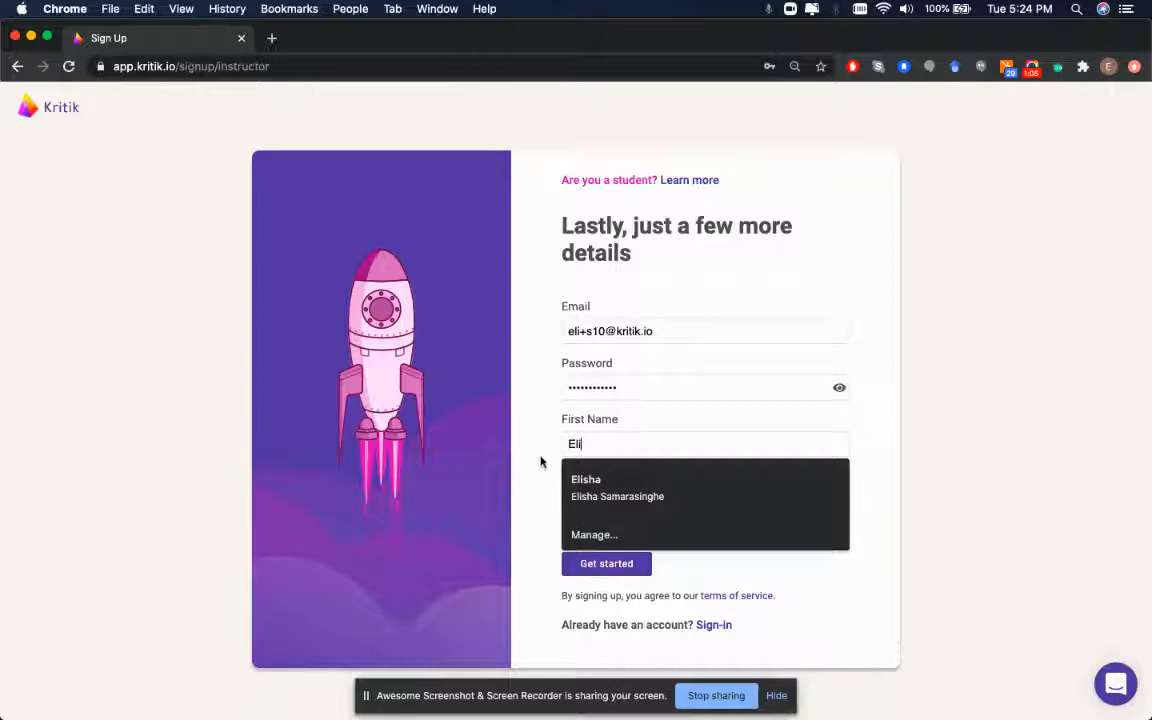
key("Tab")
type("@Kritik")
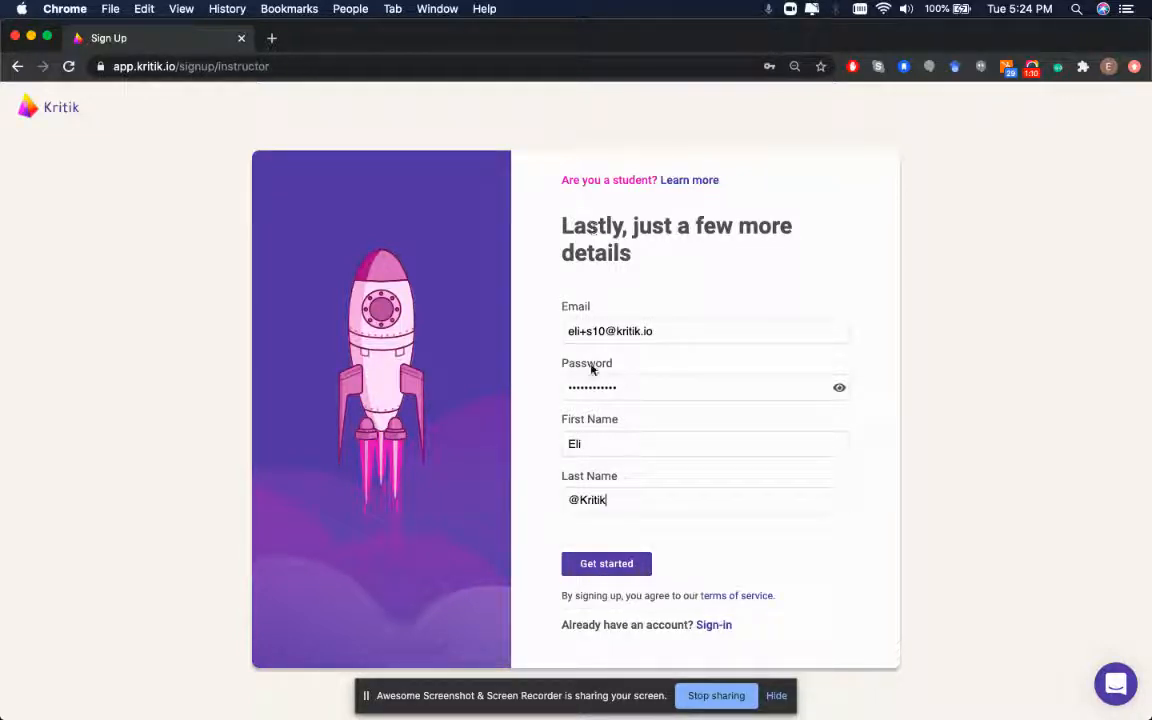
left_click(592, 563)
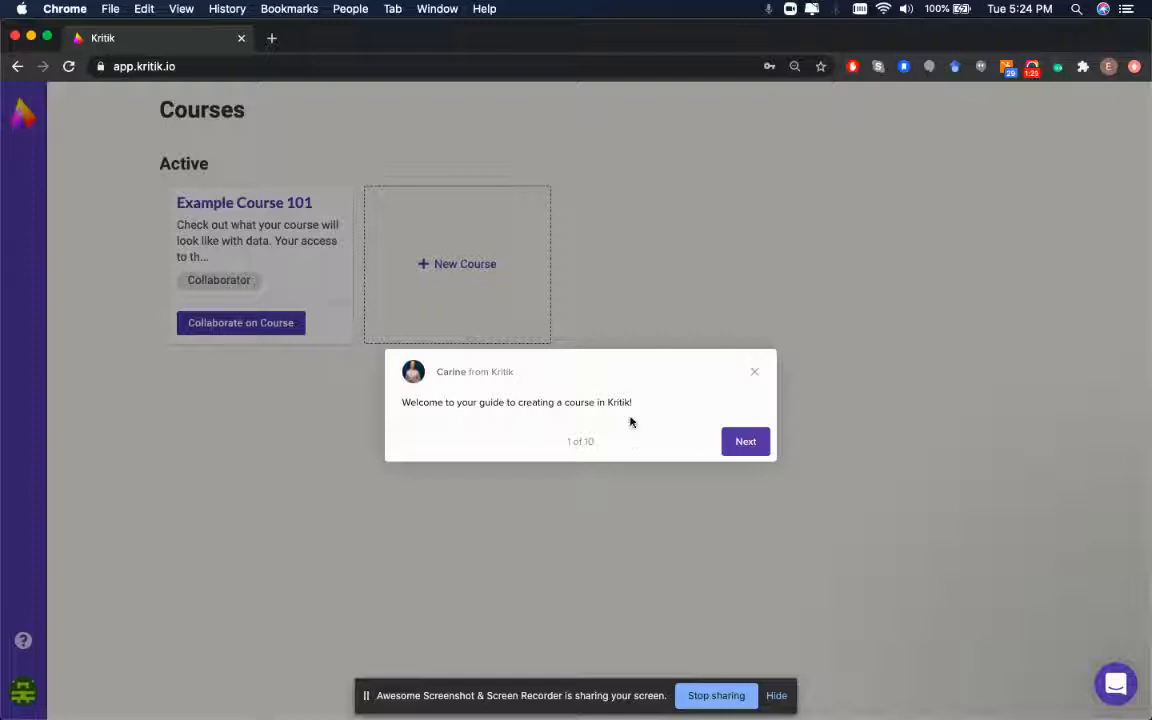
Move the course-creation guide from step 1 to step 2 of 10
left_click(745, 442)
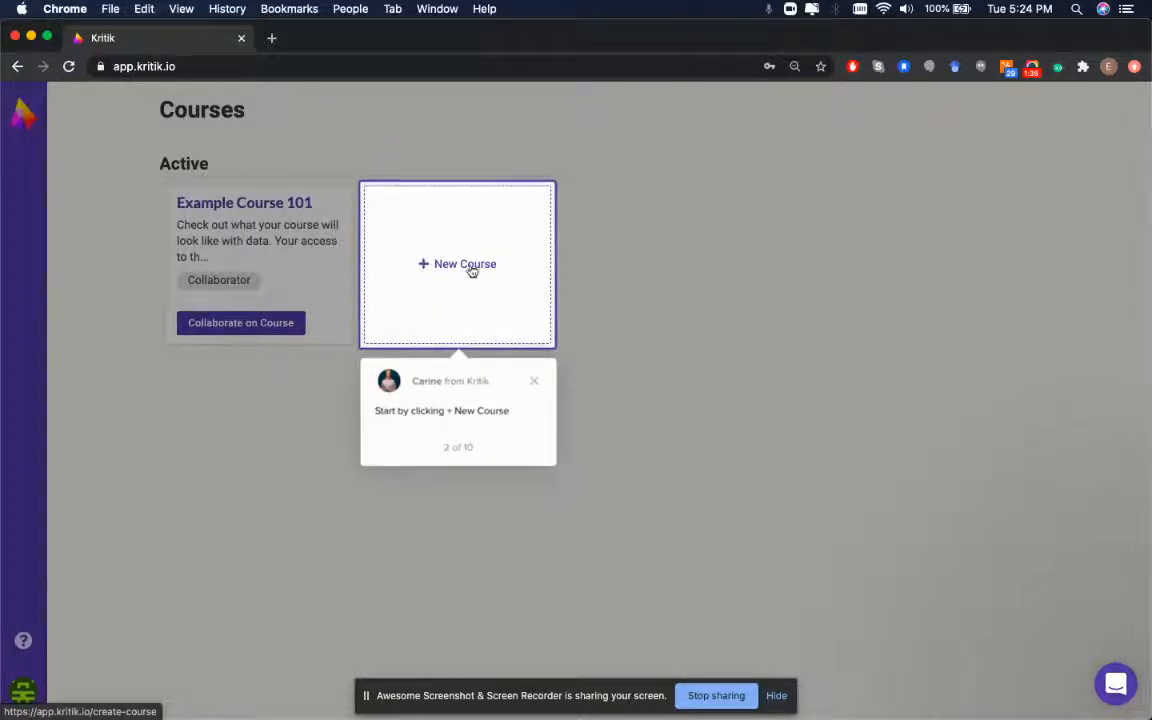
Start a new course named 'Intro to Peer Evaluation 101'
left_click(452, 266)
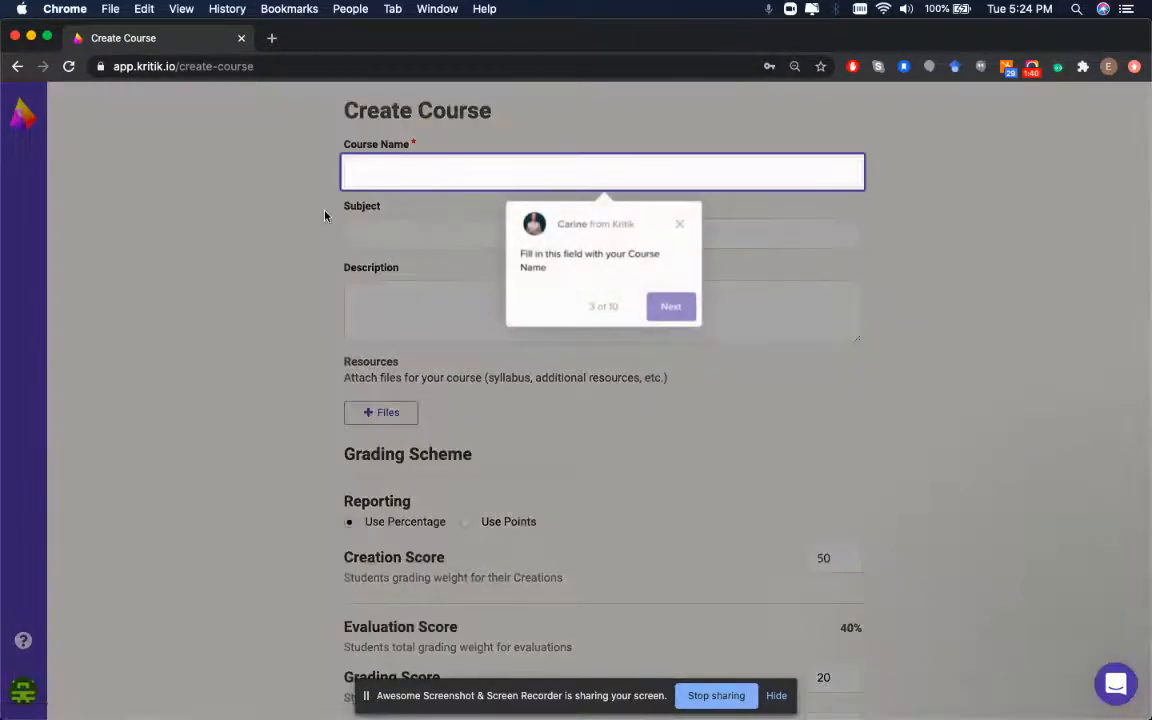
left_click(421, 175)
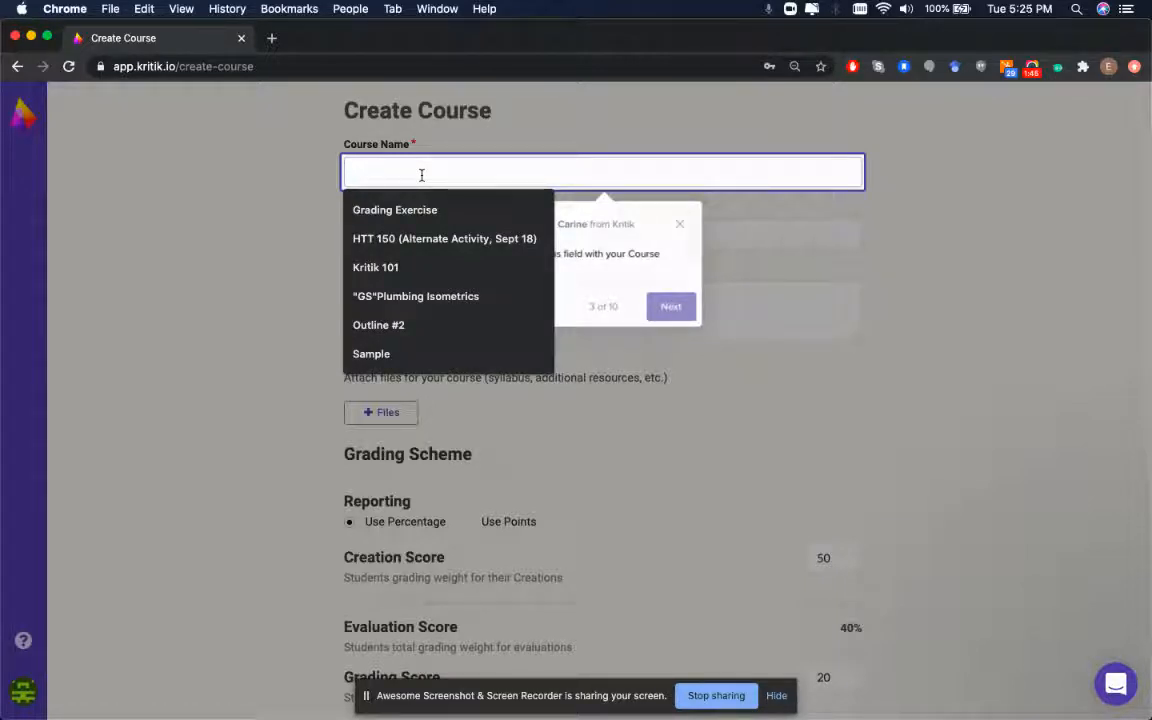
type("Intro to Peer Evaluation 101")
left_click(670, 310)
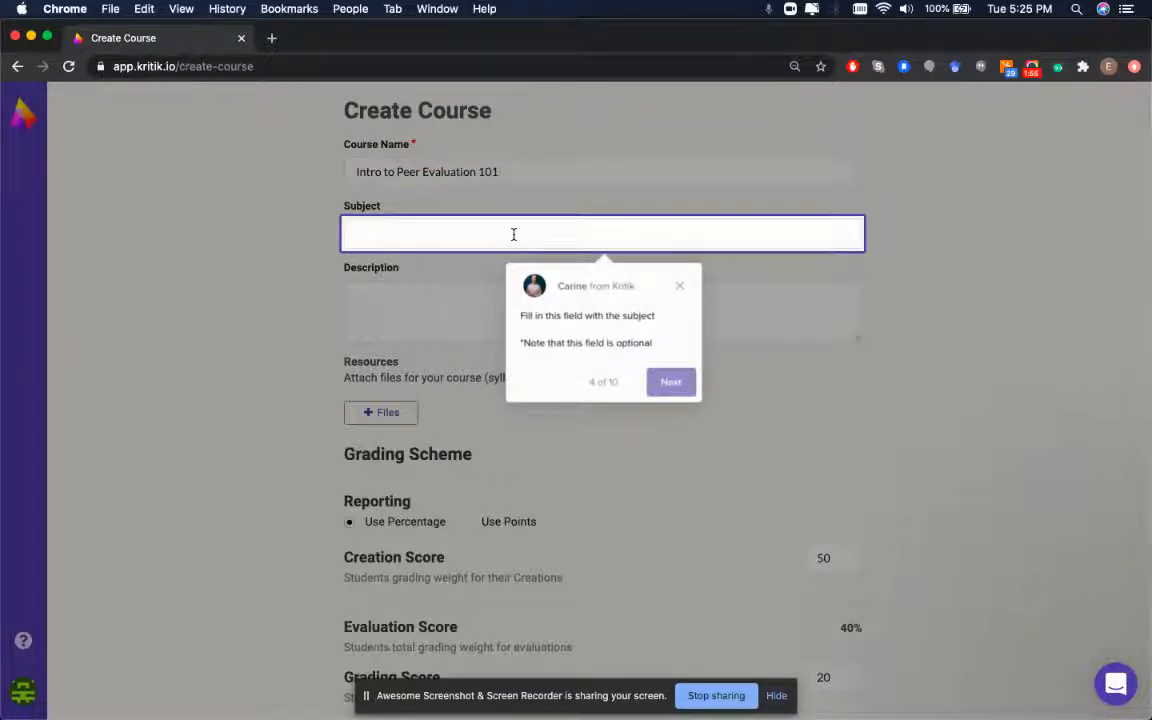
Set the course subject to 'Language Arts' and move the guide past the description step
left_click(460, 228)
type("Langaug")
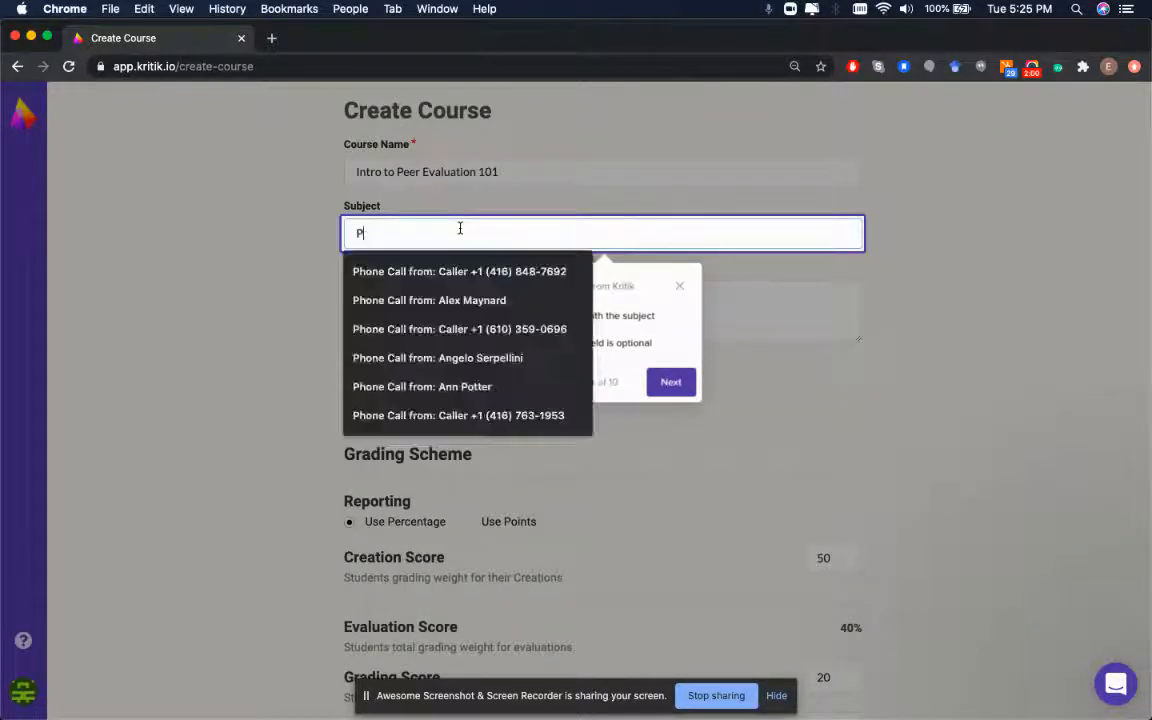
key("BackSpace")
key("BackSpace")
key("BackSpace")
type("uage Arts")
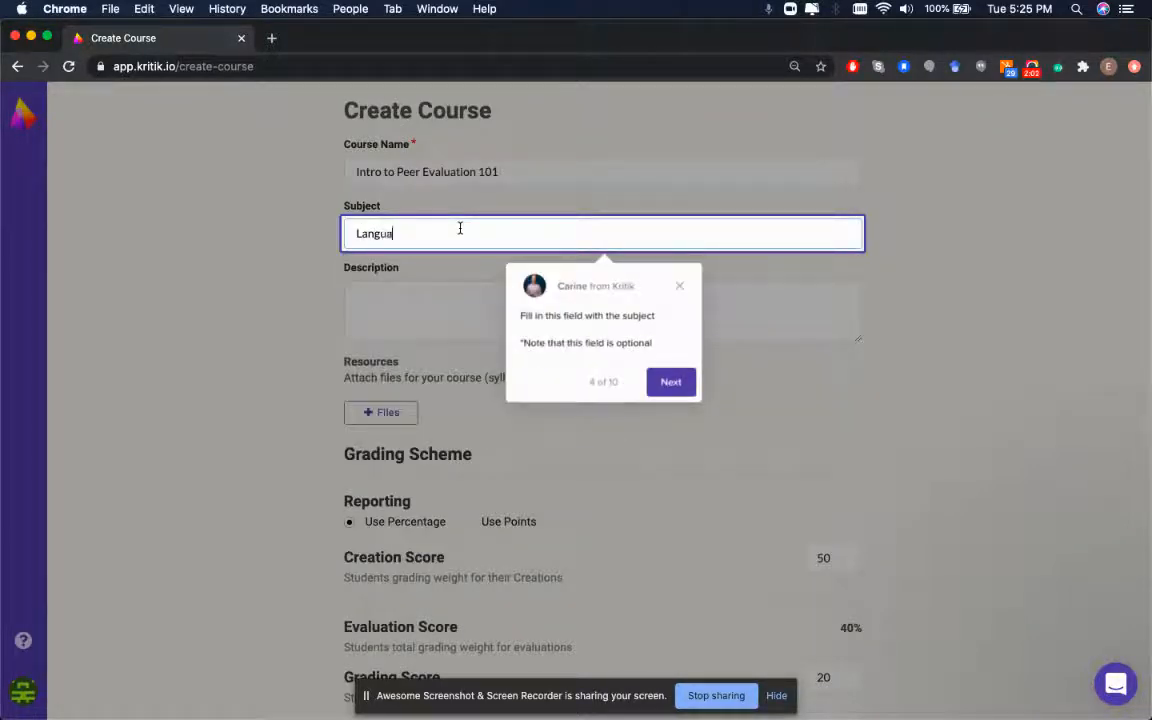
left_click(671, 382)
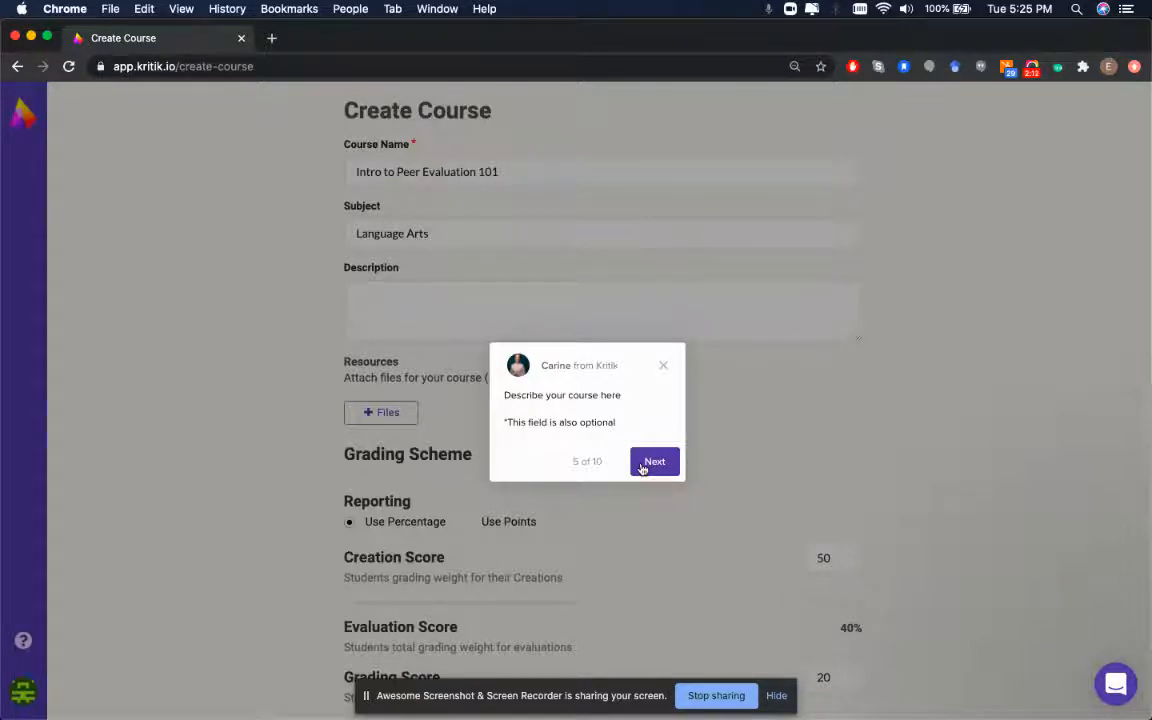
left_click(644, 466)
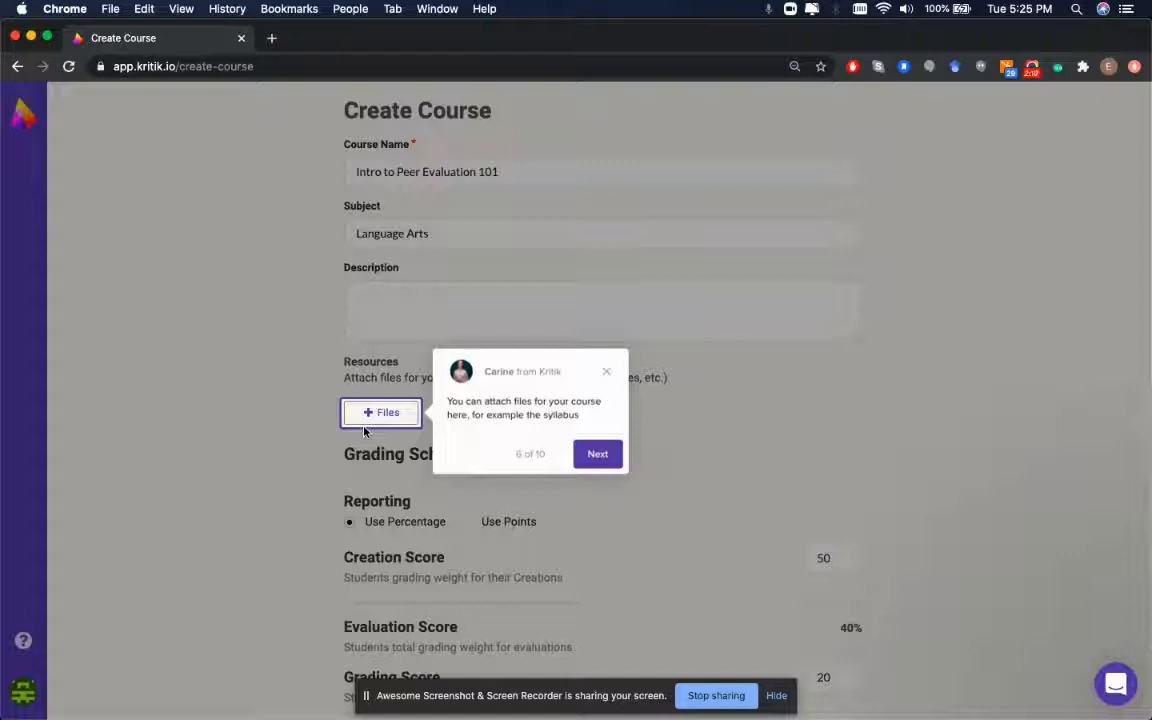
Skip the attachments and grading scheme guide steps and create the course
left_click(597, 465)
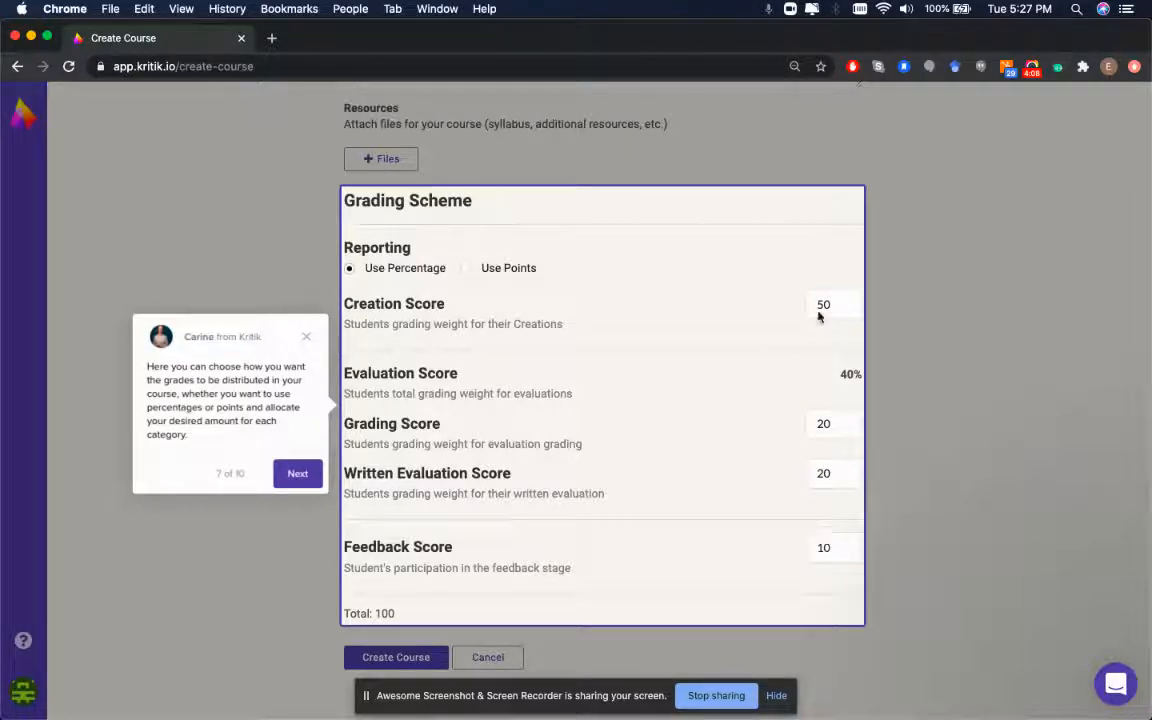
left_click(314, 472)
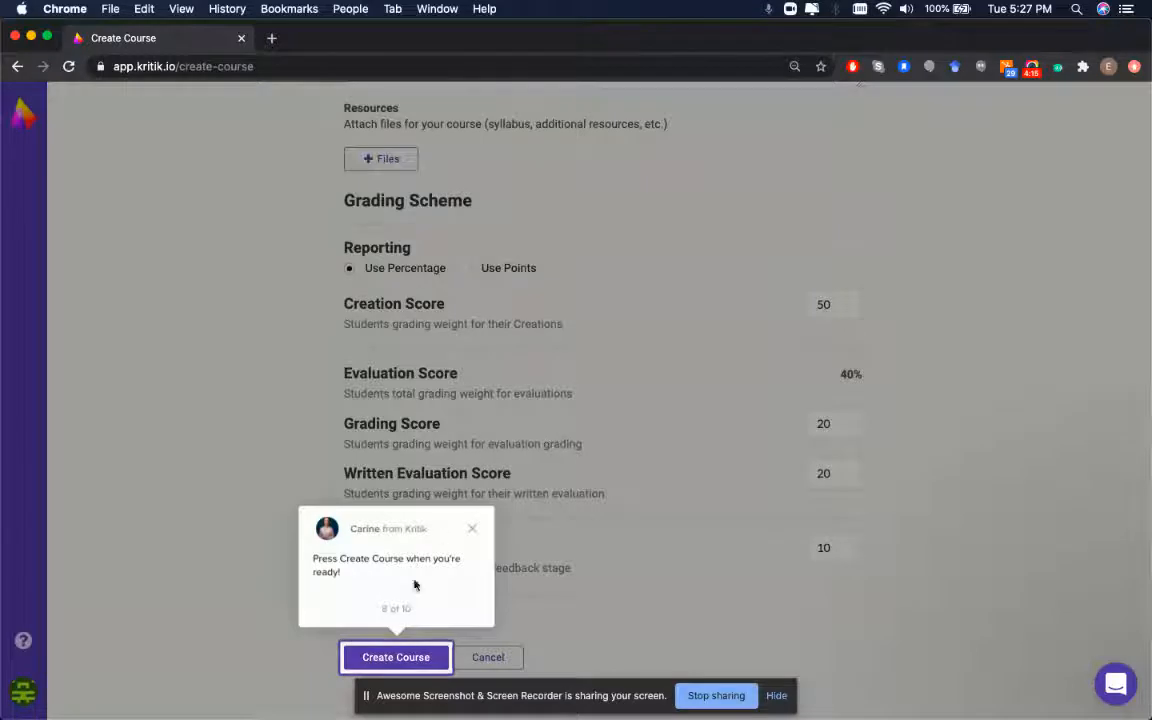
left_click(410, 657)
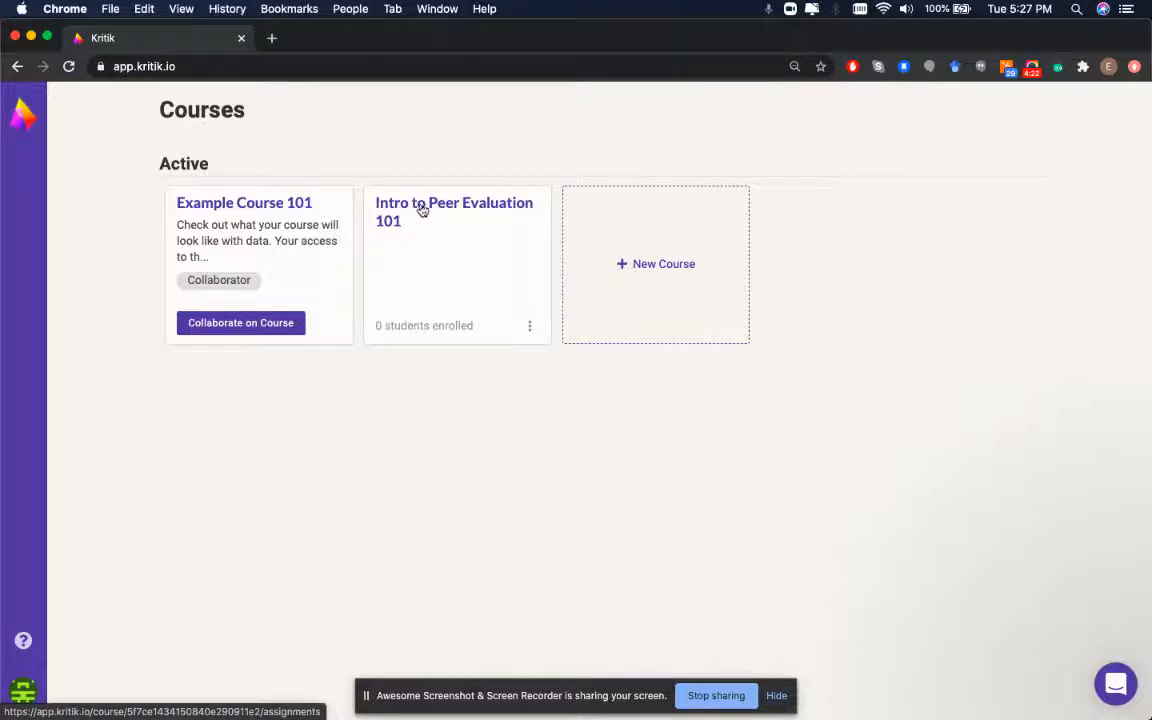
Open Intro to Peer Evaluation 101, finish the guide, and dismiss the Kritik Bot message
left_click(425, 206)
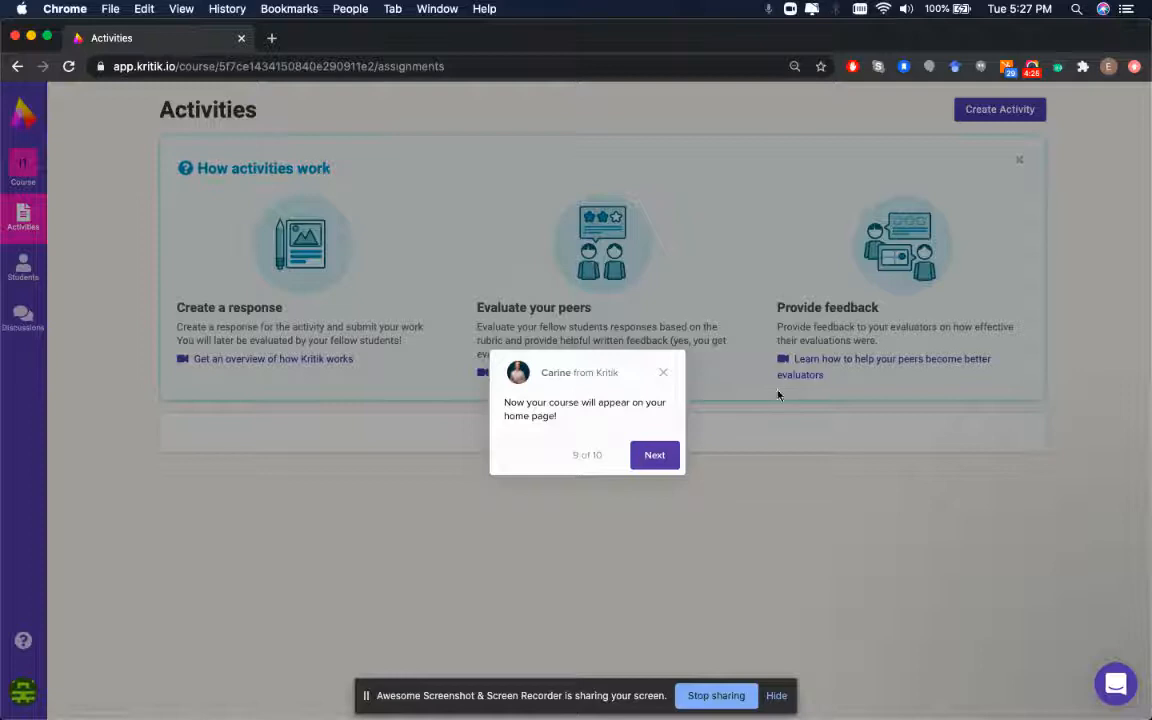
left_click(654, 454)
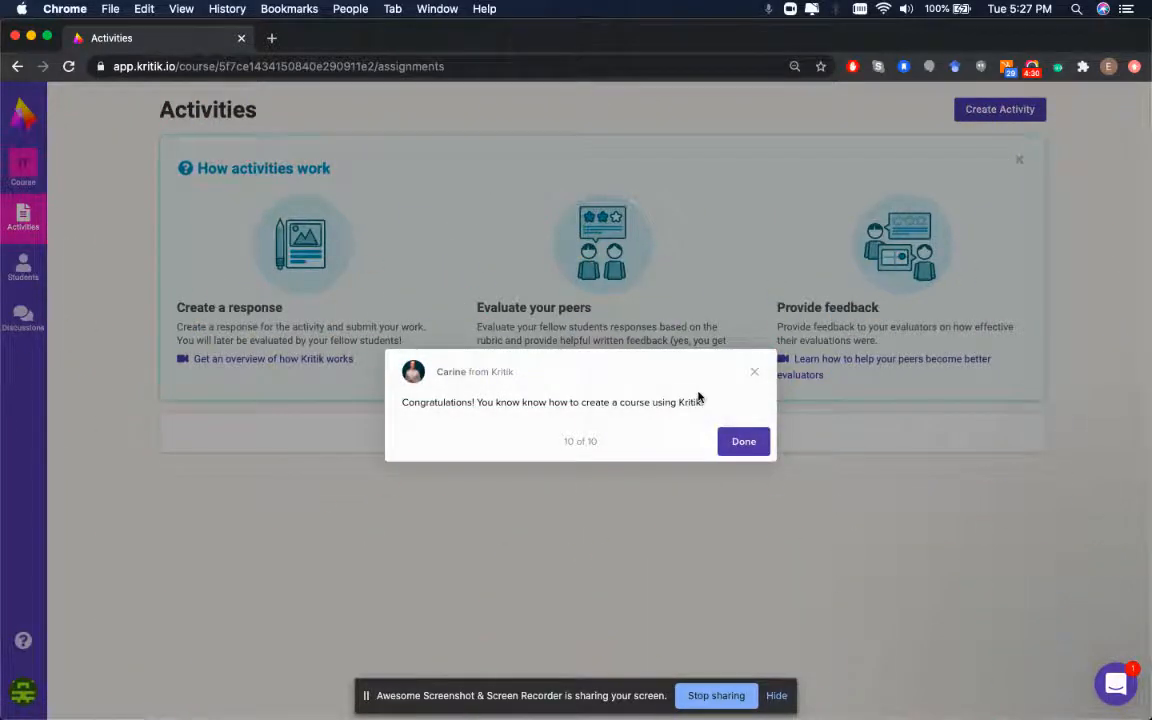
left_click(734, 445)
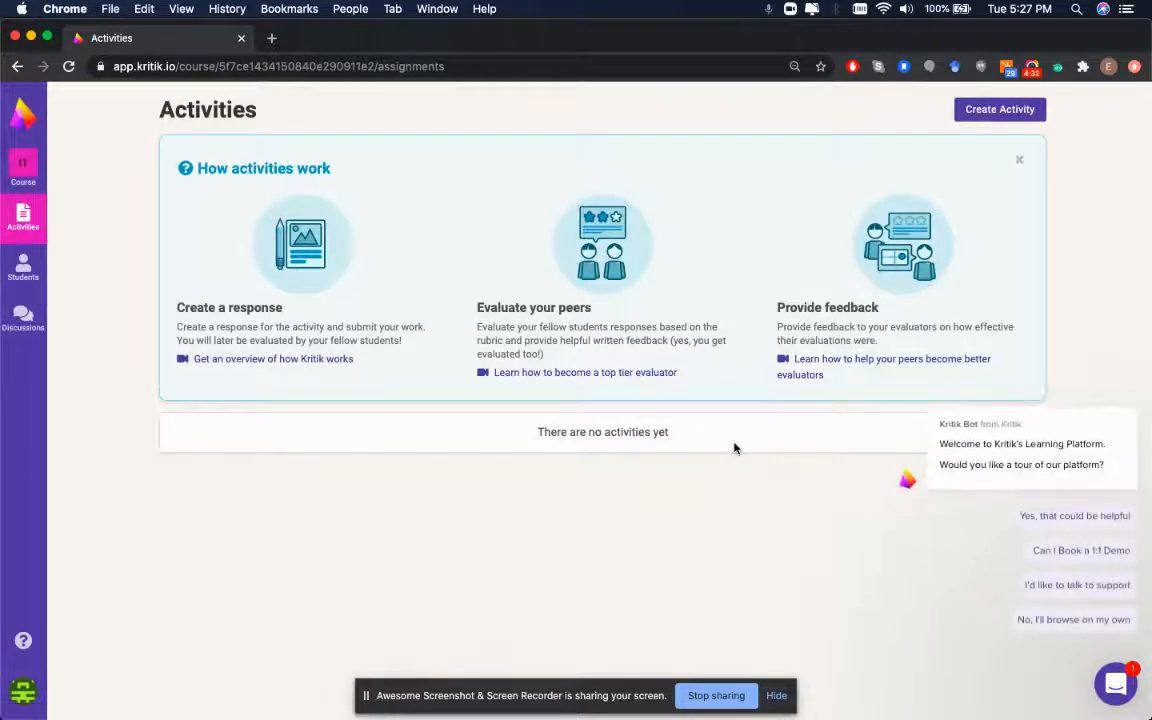
left_click(1124, 388)
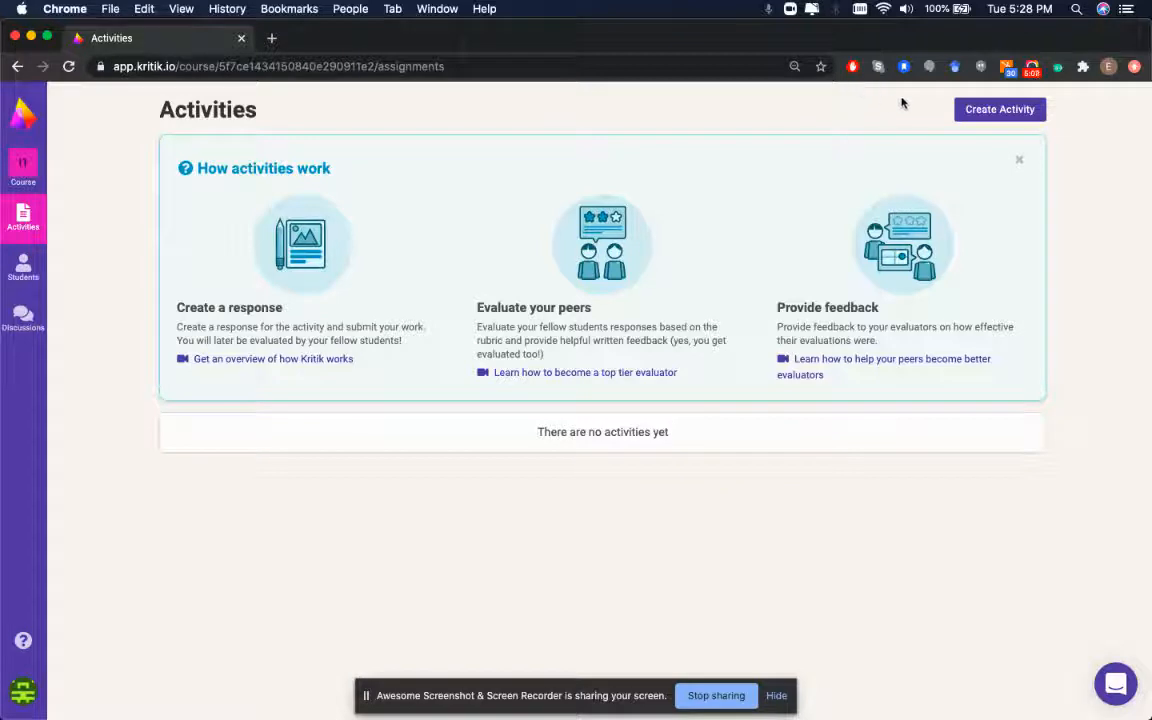
Start a new Create a Question activity titled 'Intro to Kritik Activity'
left_click(987, 112)
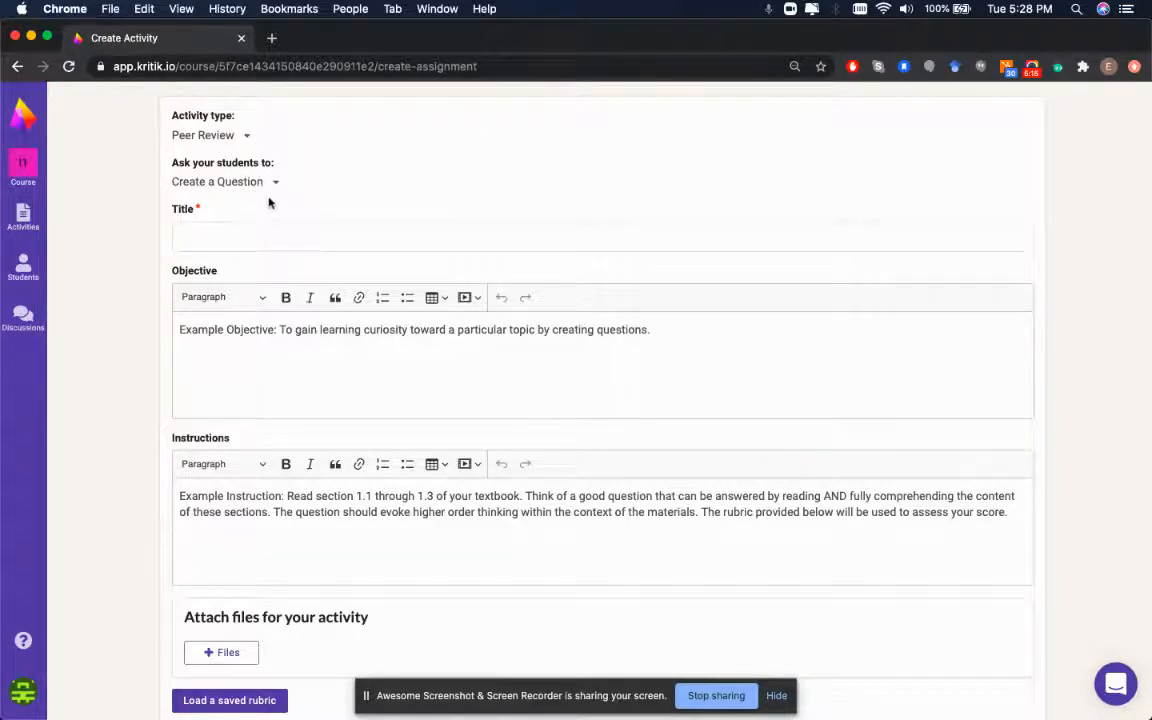
left_click(230, 182)
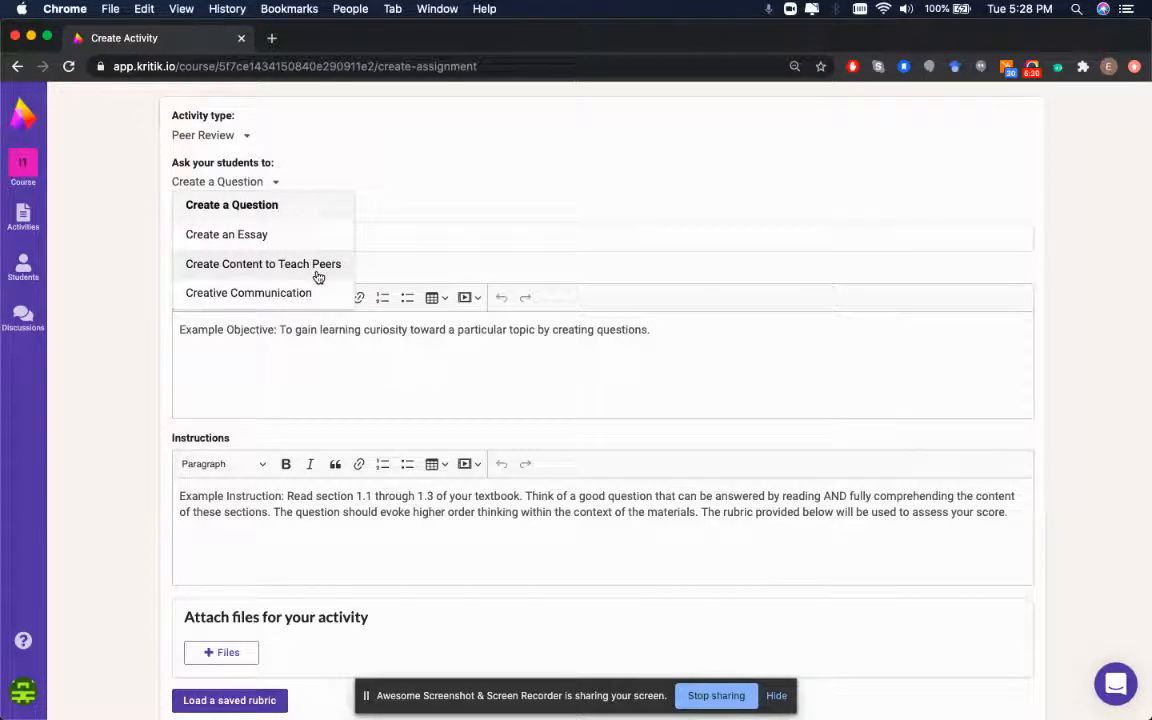
left_click(496, 193)
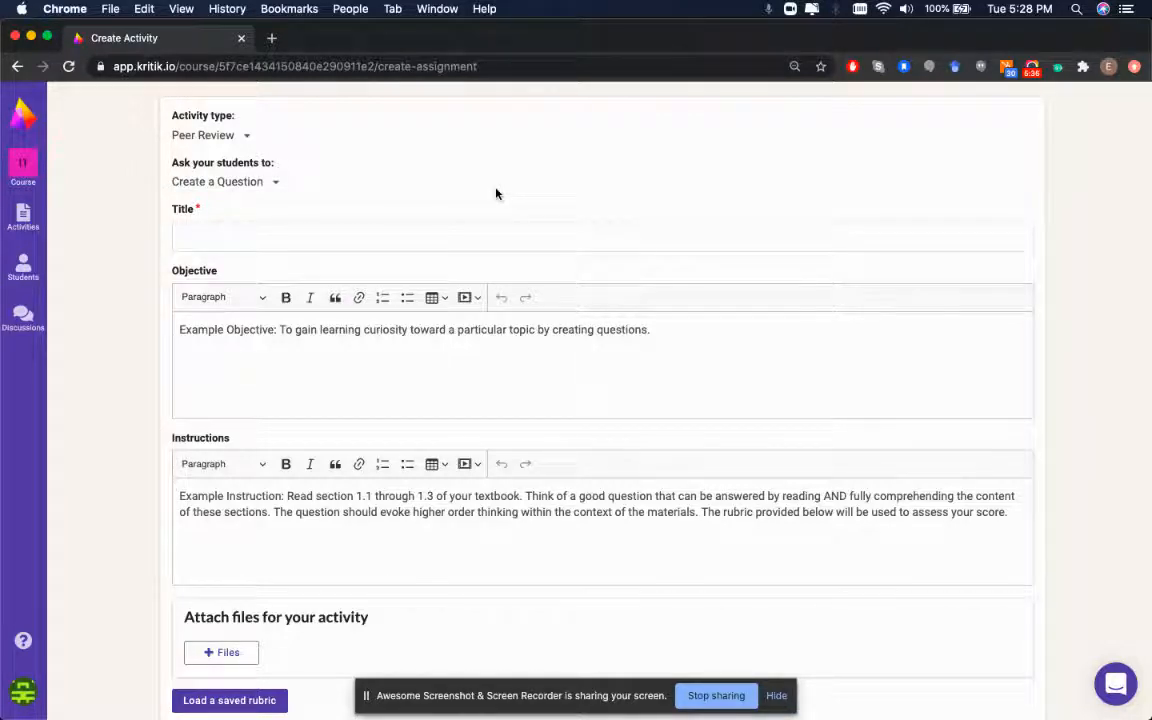
left_click(295, 248)
left_click(347, 217)
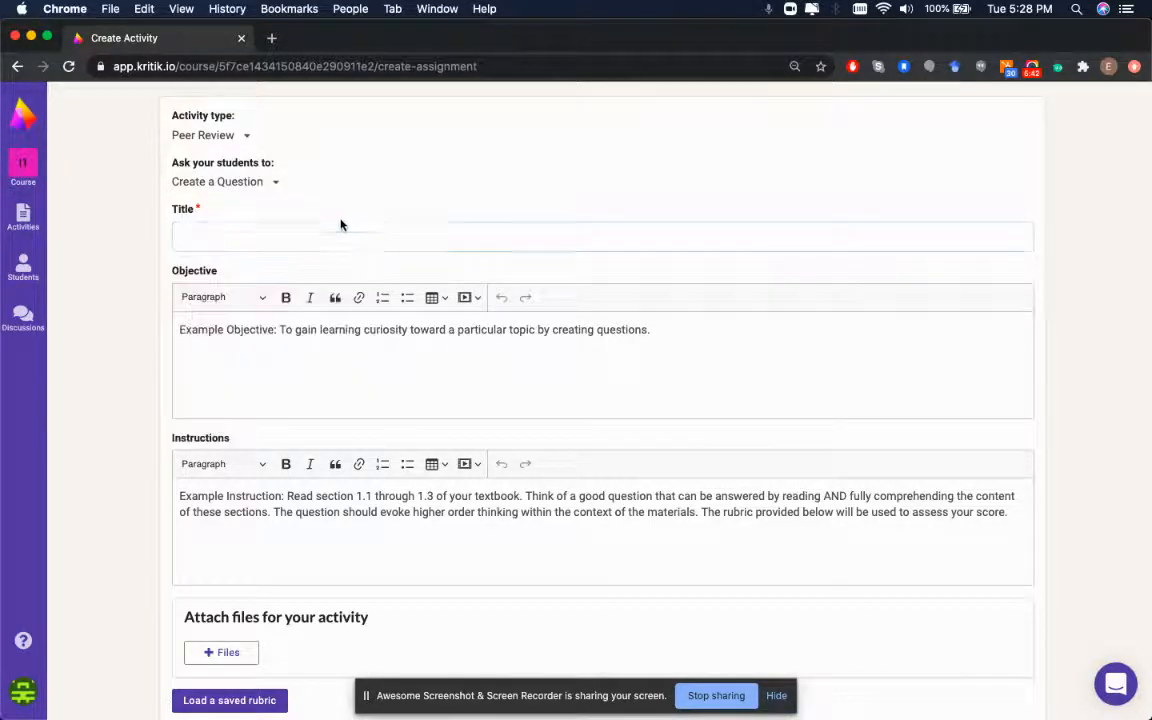
left_click(322, 234)
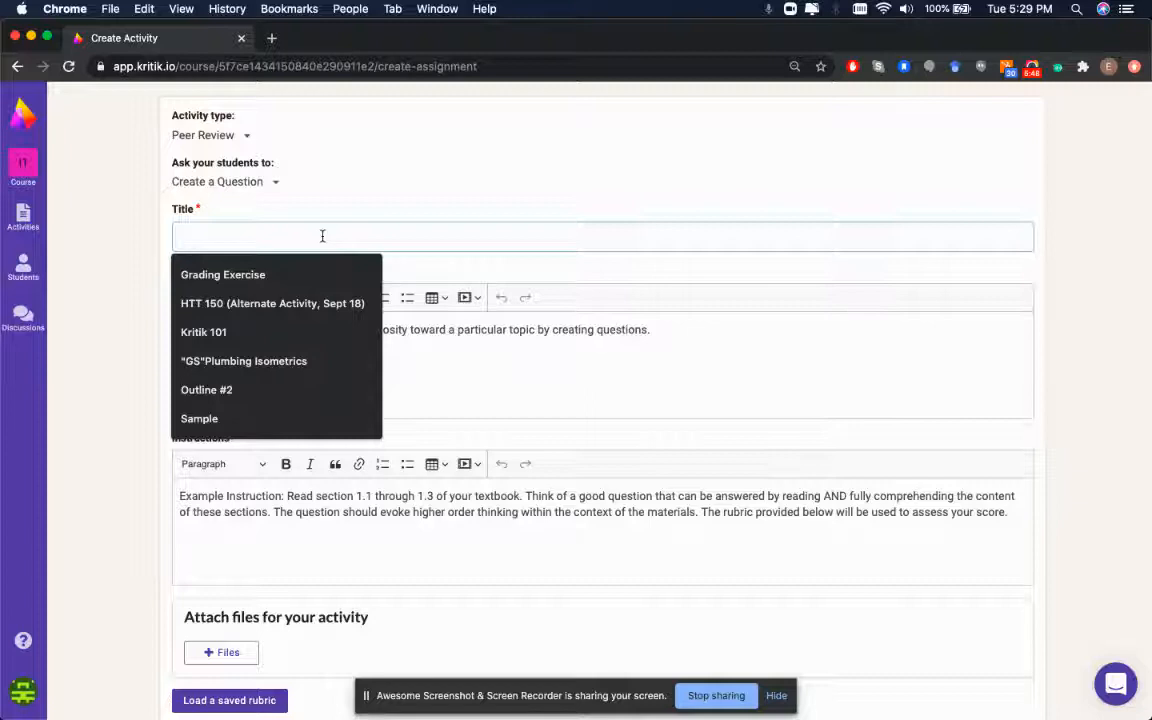
type("Intro to Kritik Activity")
key("BackSpace")
key("BackSpace")
key("BackSpace")
key("BackSpace")
type("vity")
left_click(198, 209)
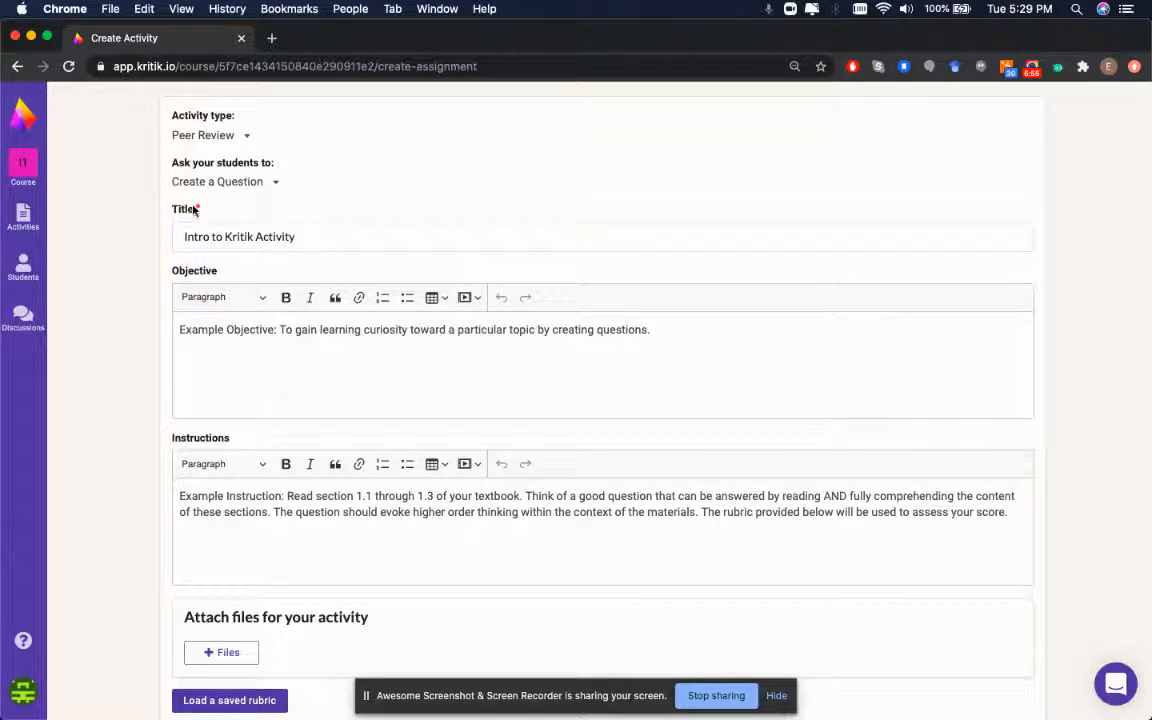
Replace the example objective with 'How to use the Kritik platform.'
left_click(273, 378)
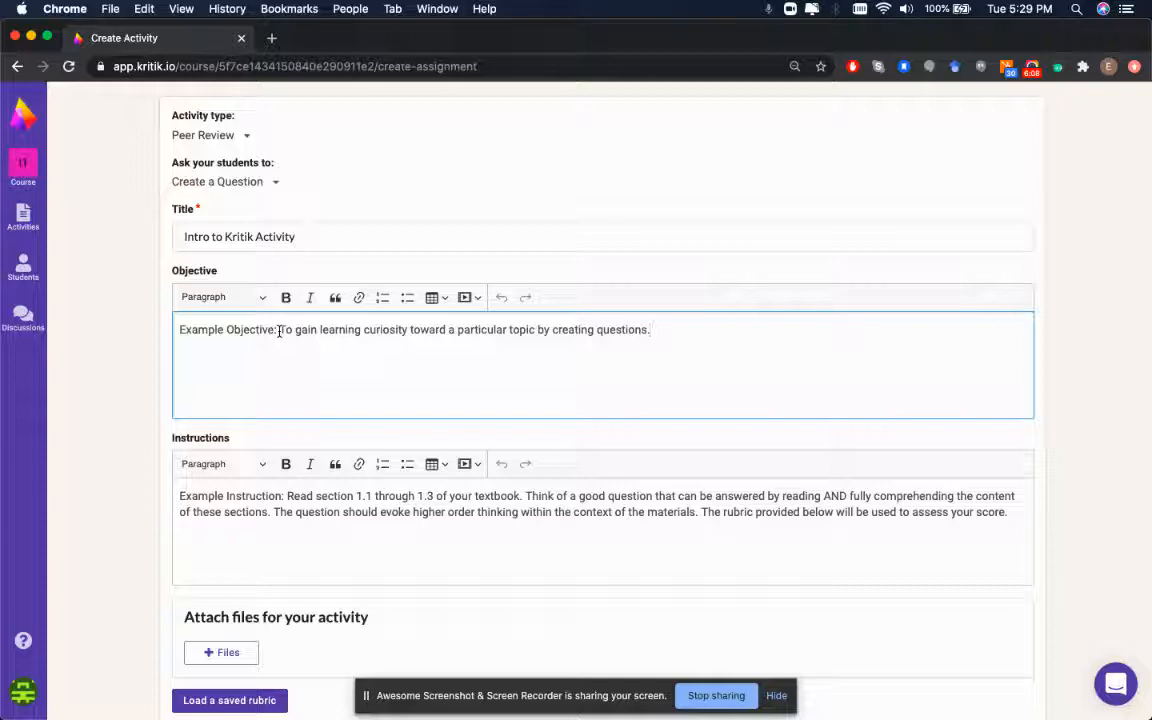
triple_click(355, 330)
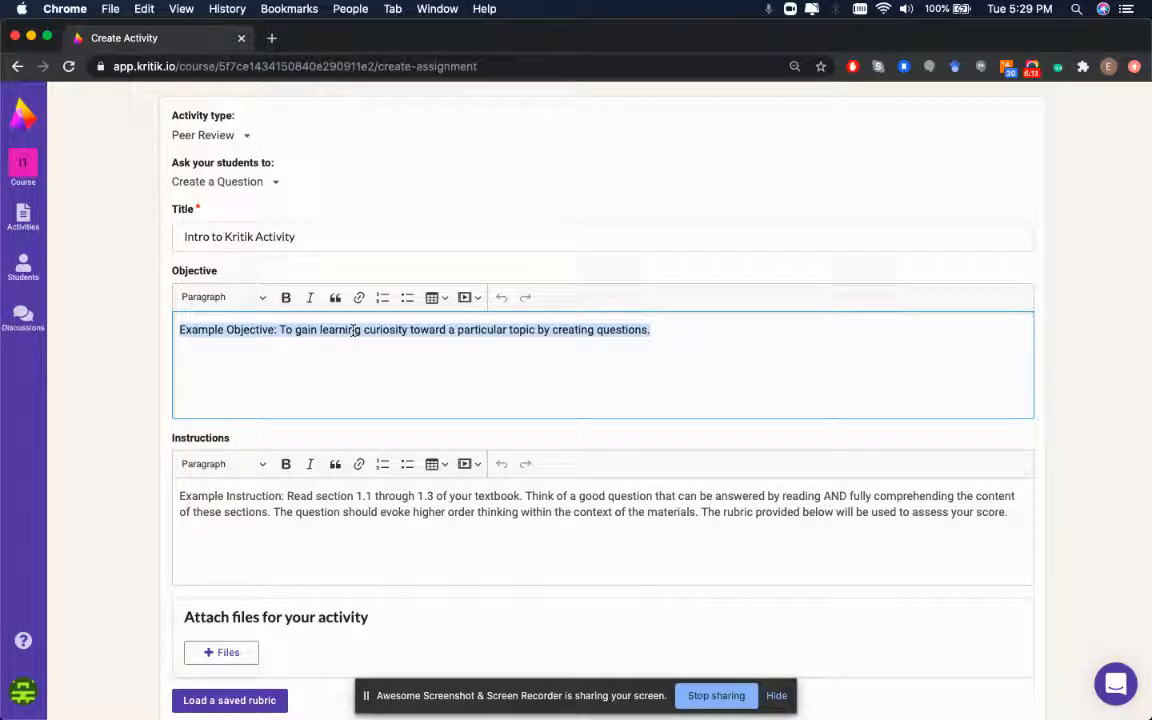
type("How to use rh")
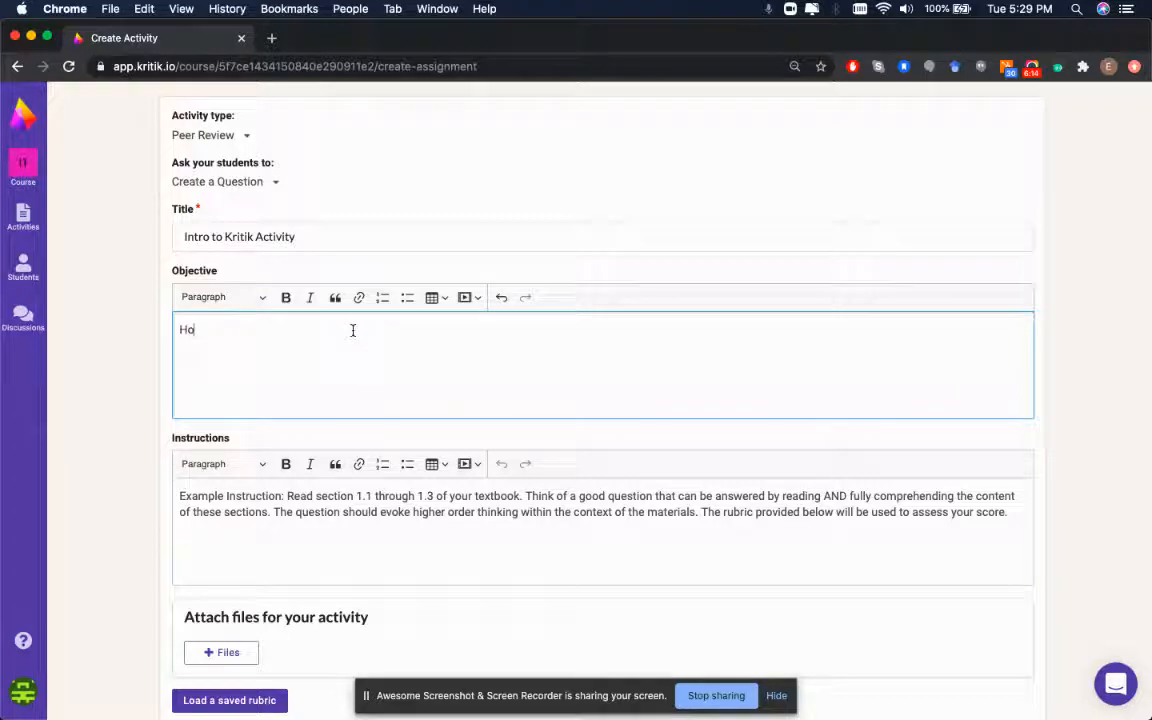
key("BackSpace")
key("BackSpace")
type("the Kritik platform.")
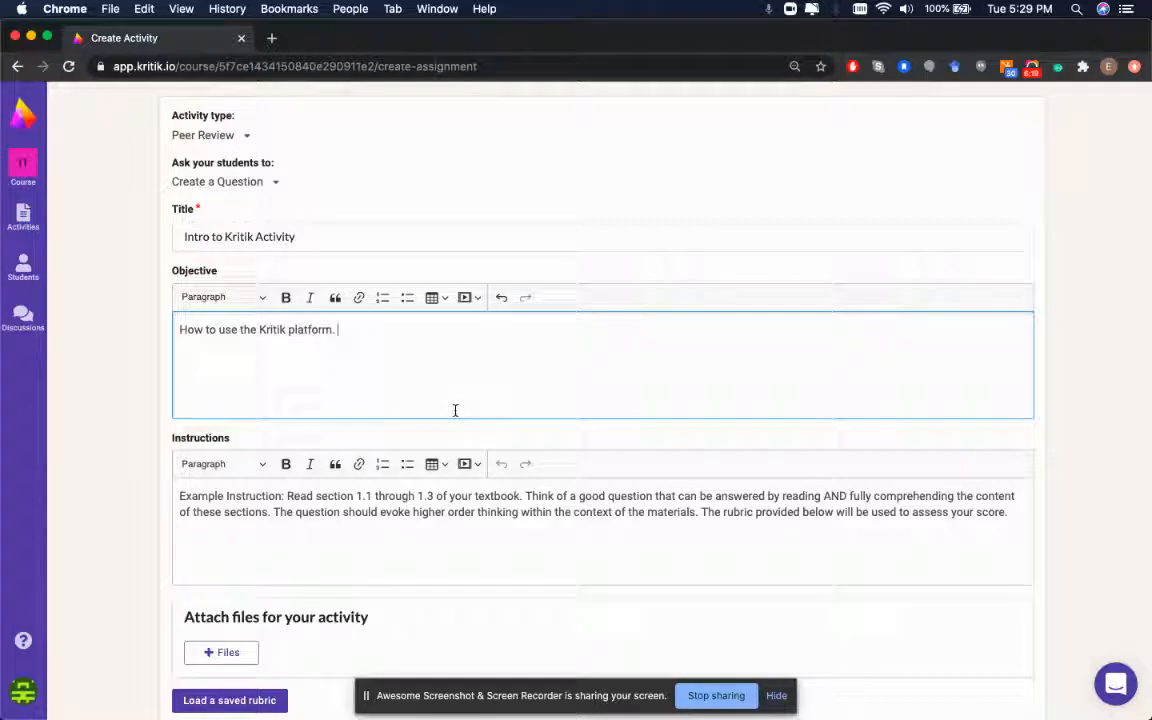
Replace the instructions with 'Write 50-100 words about what you think is important about peer review.'
scroll(455, 412, "down", 4)
scroll(388, 331, "up", 1)
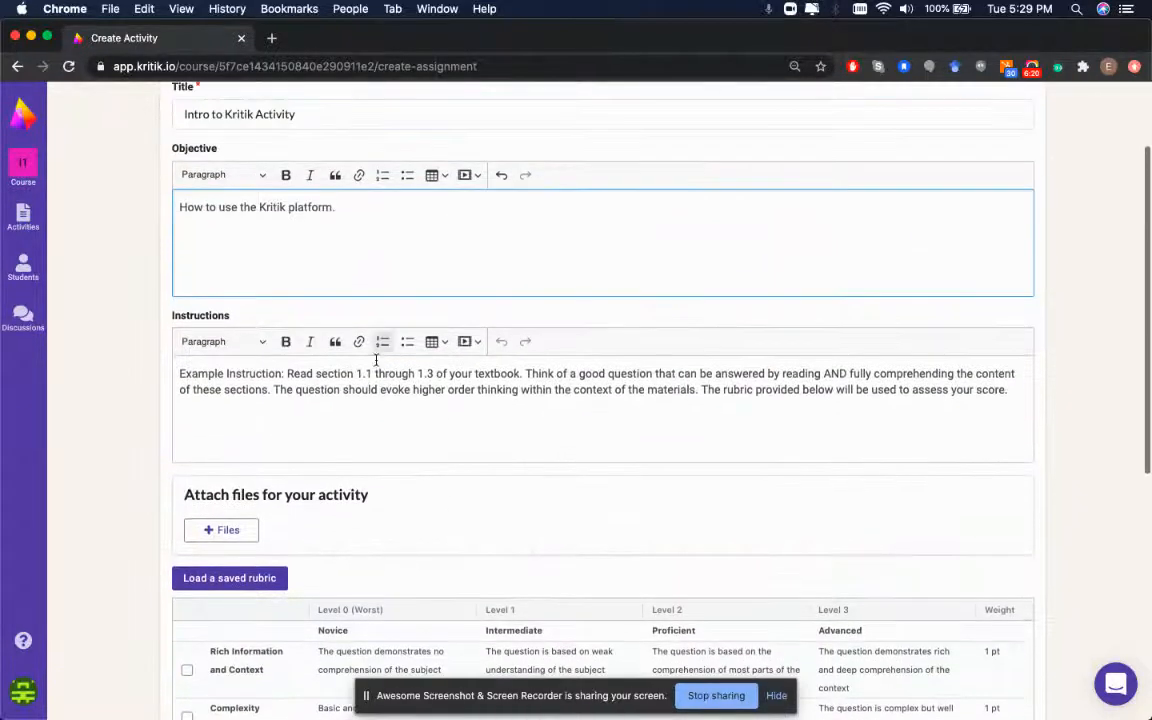
left_click(380, 381)
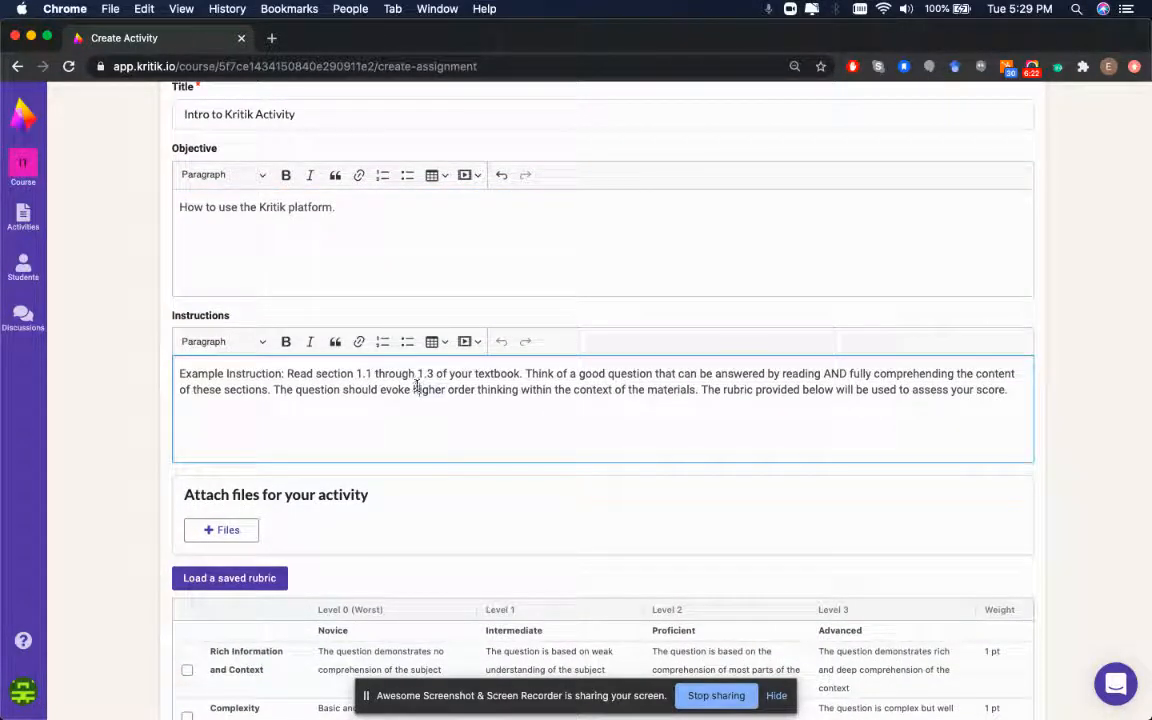
key("super+a")
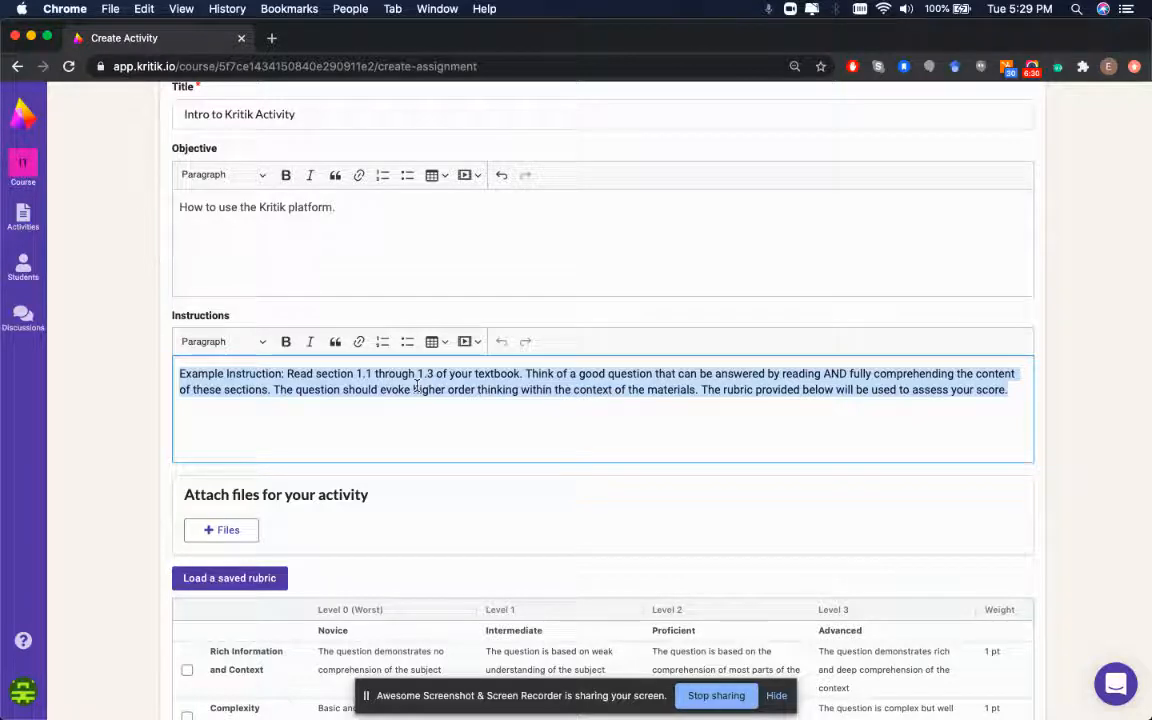
type("Write 5")
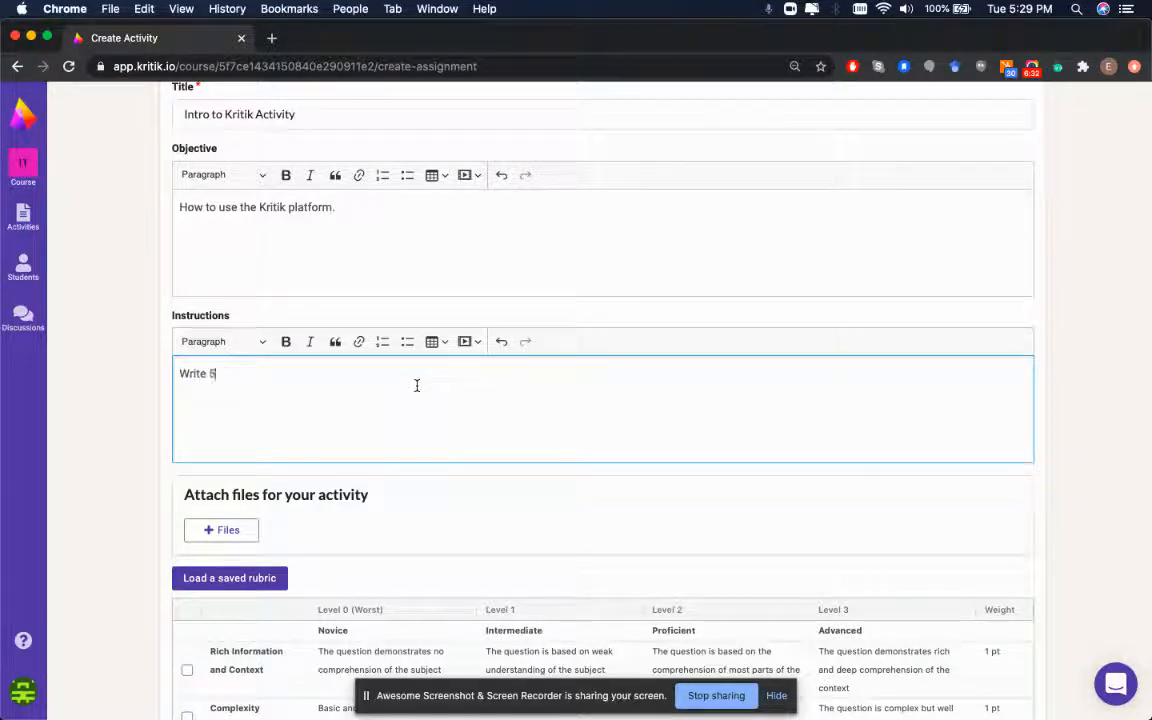
type("0-")
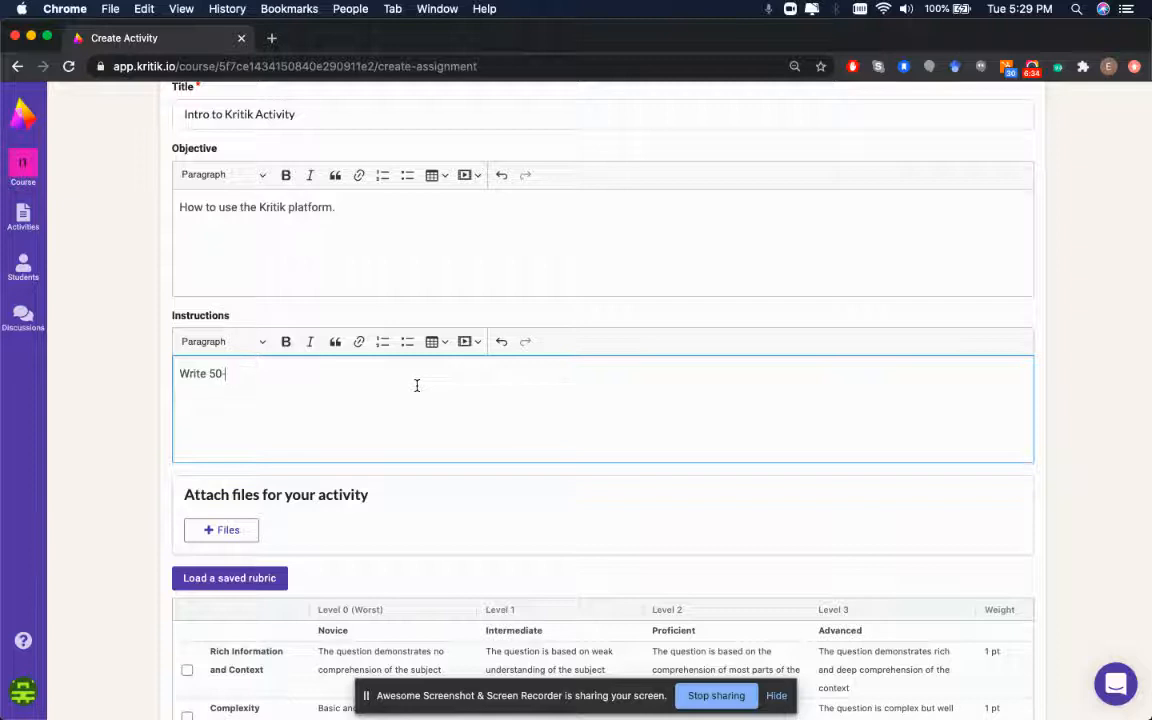
type("100 words about")
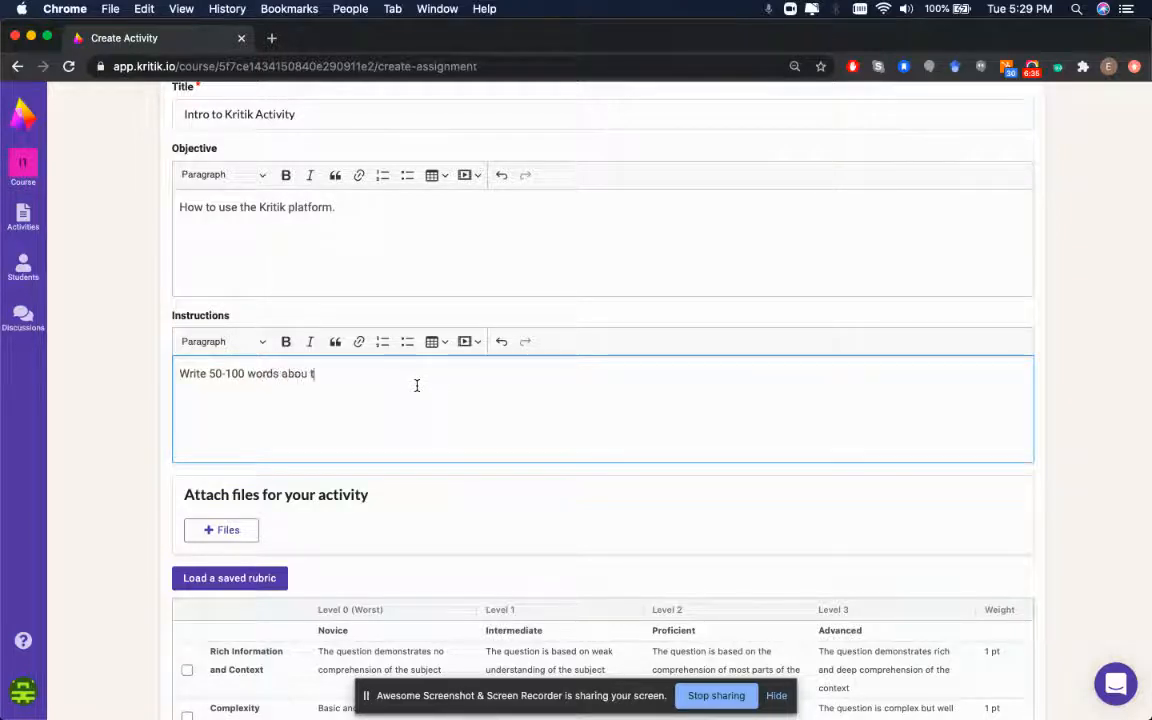
type(" what you think is")
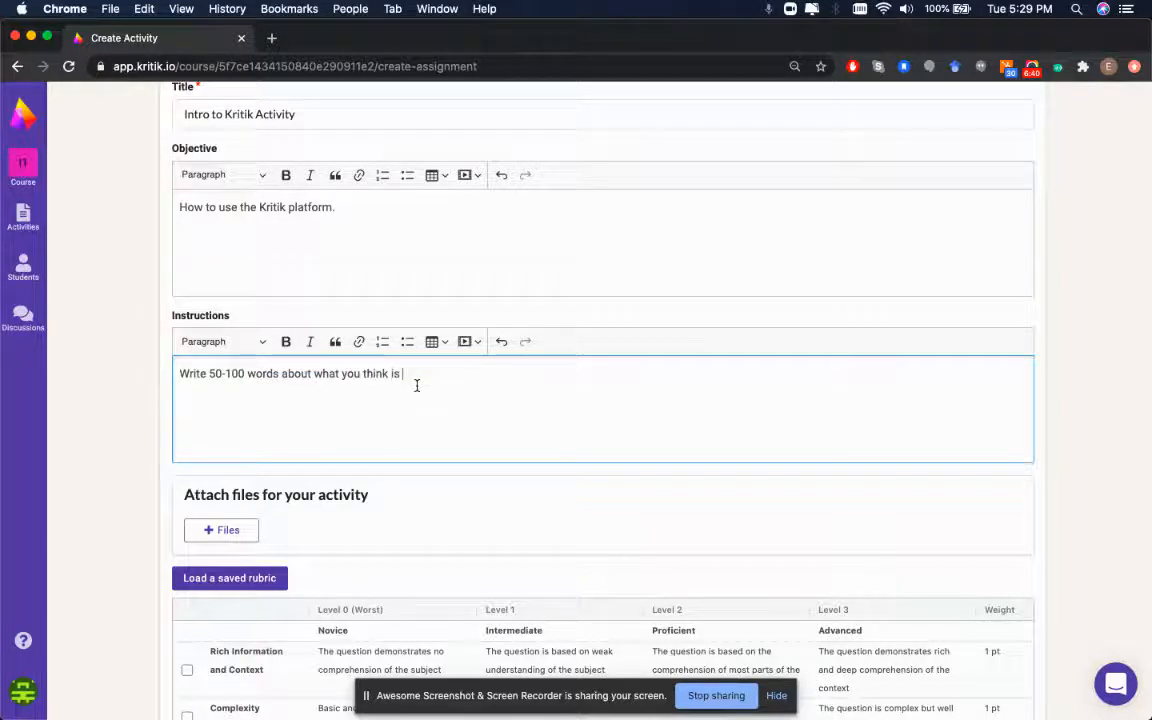
type(" important about peer review")
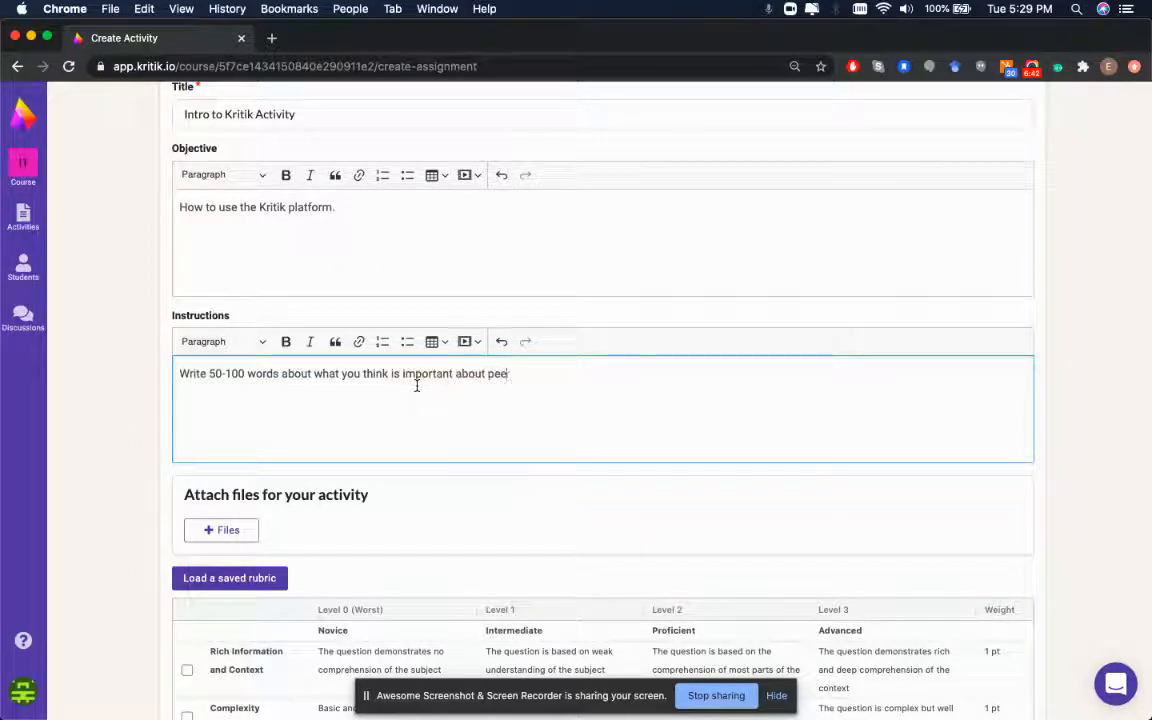
key("BackSpace")
key("BackSpace")
key("BackSpace")
key("BackSpace")
type("view.")
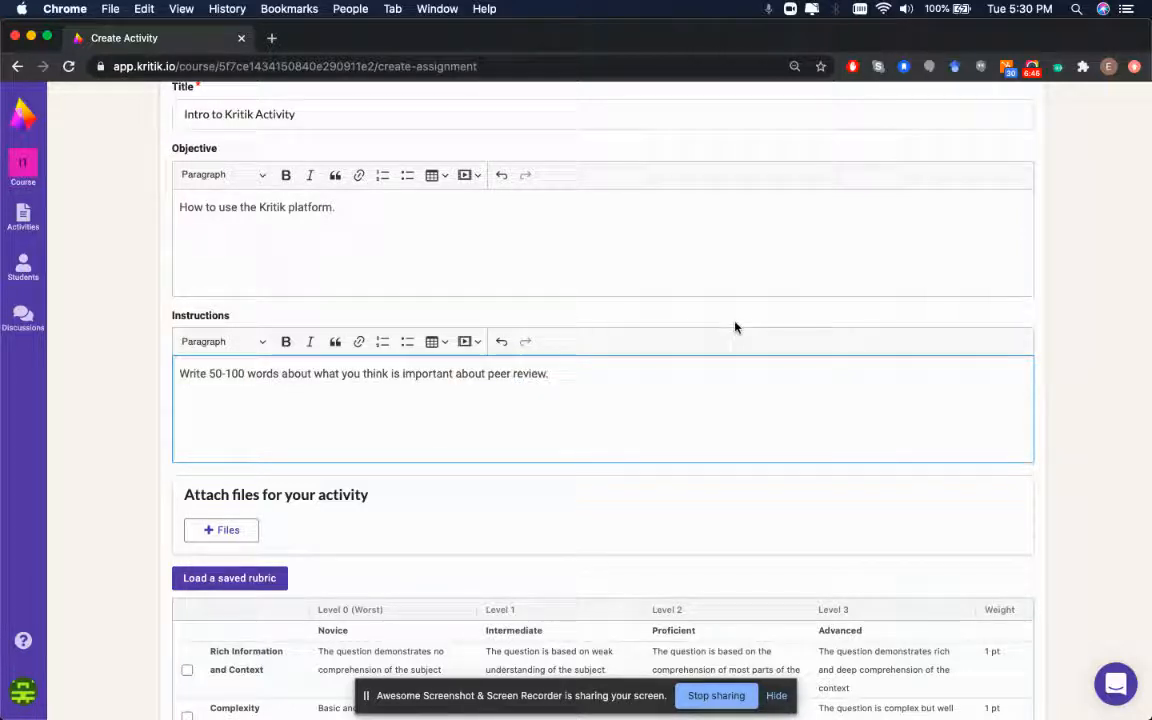
Add a Level 4 column to the activity rubric
scroll(335, 315, "down", 5)
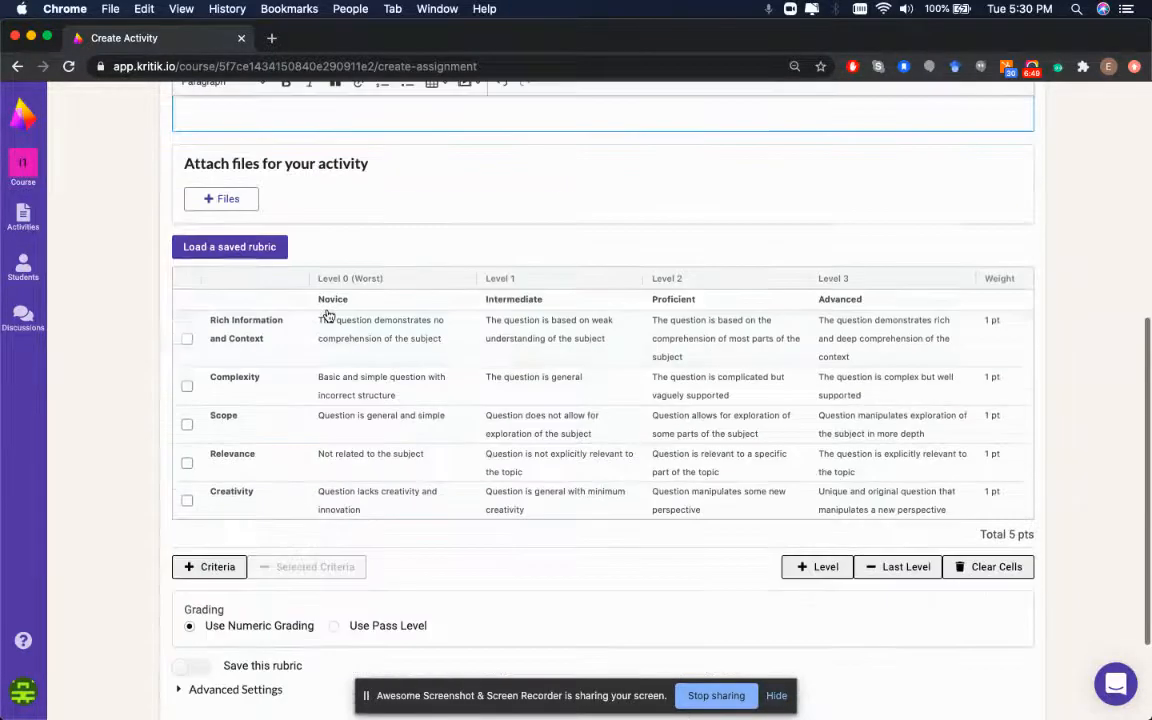
scroll(366, 287, "up", 1)
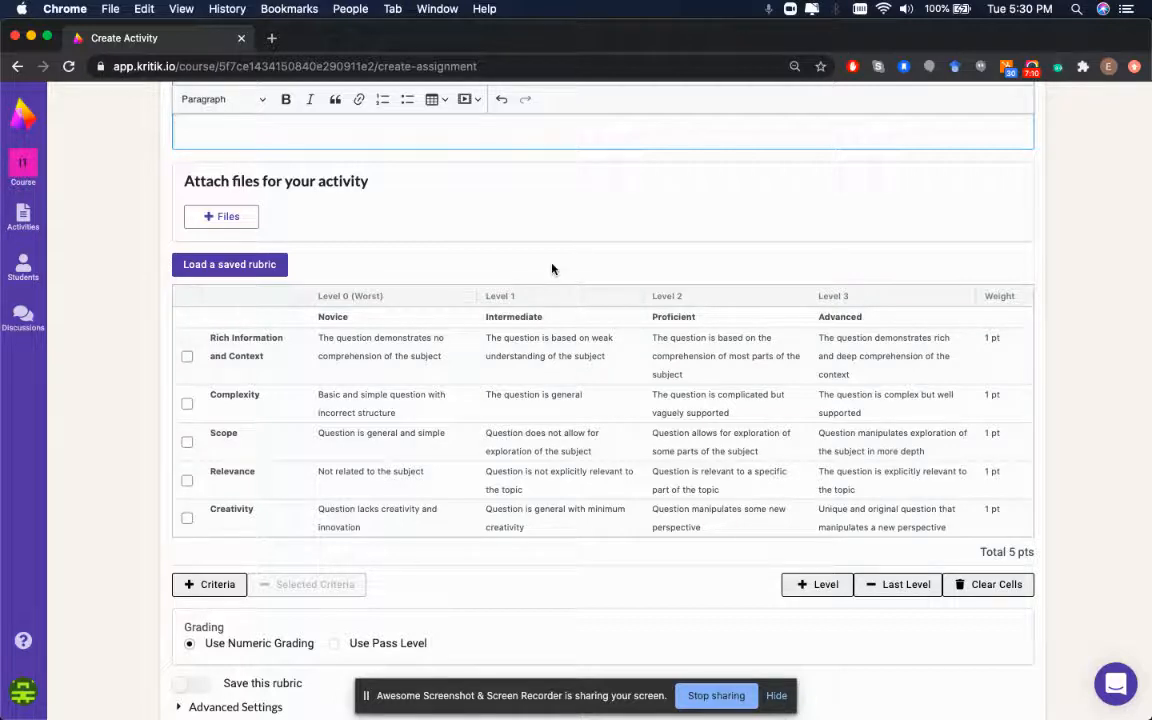
left_click(803, 584)
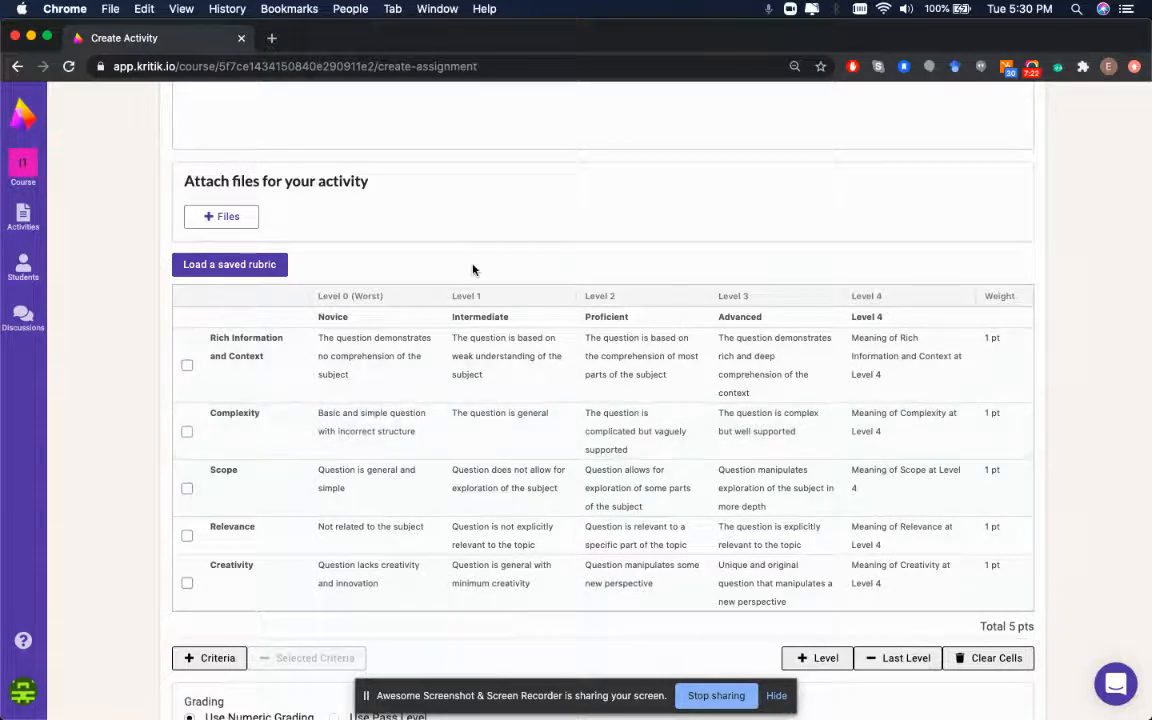
scroll(330, 220, "up", 5)
scroll(359, 241, "up", 1)
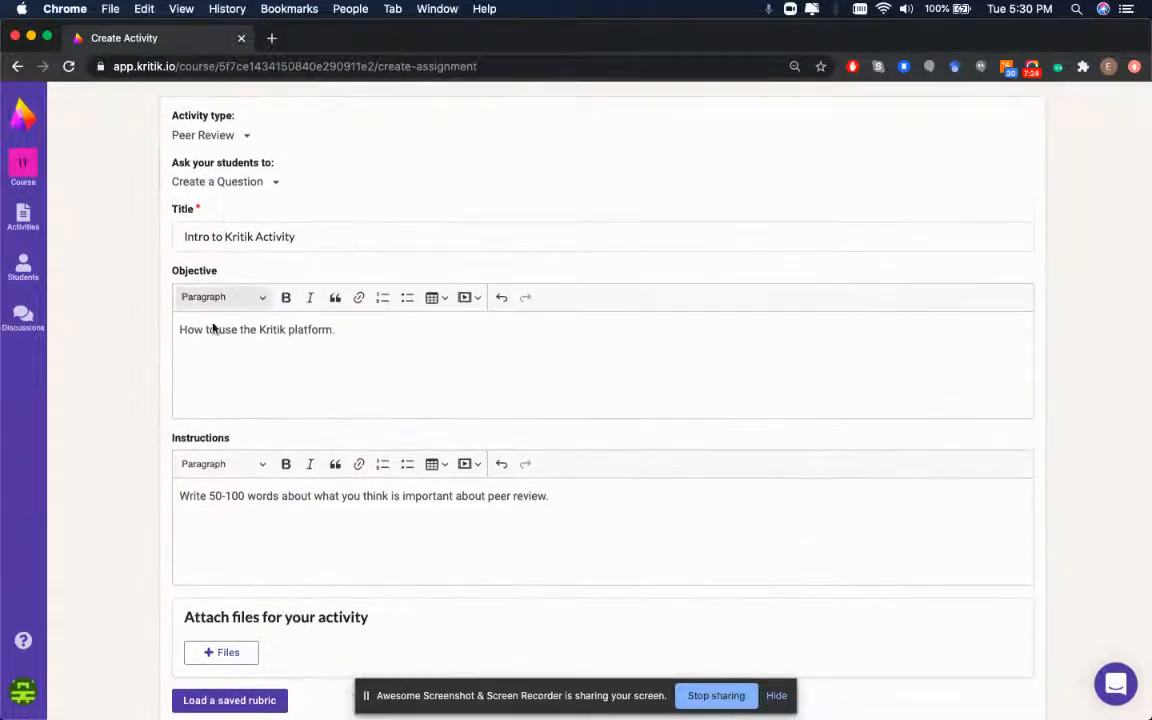
scroll(419, 329, "down", 6)
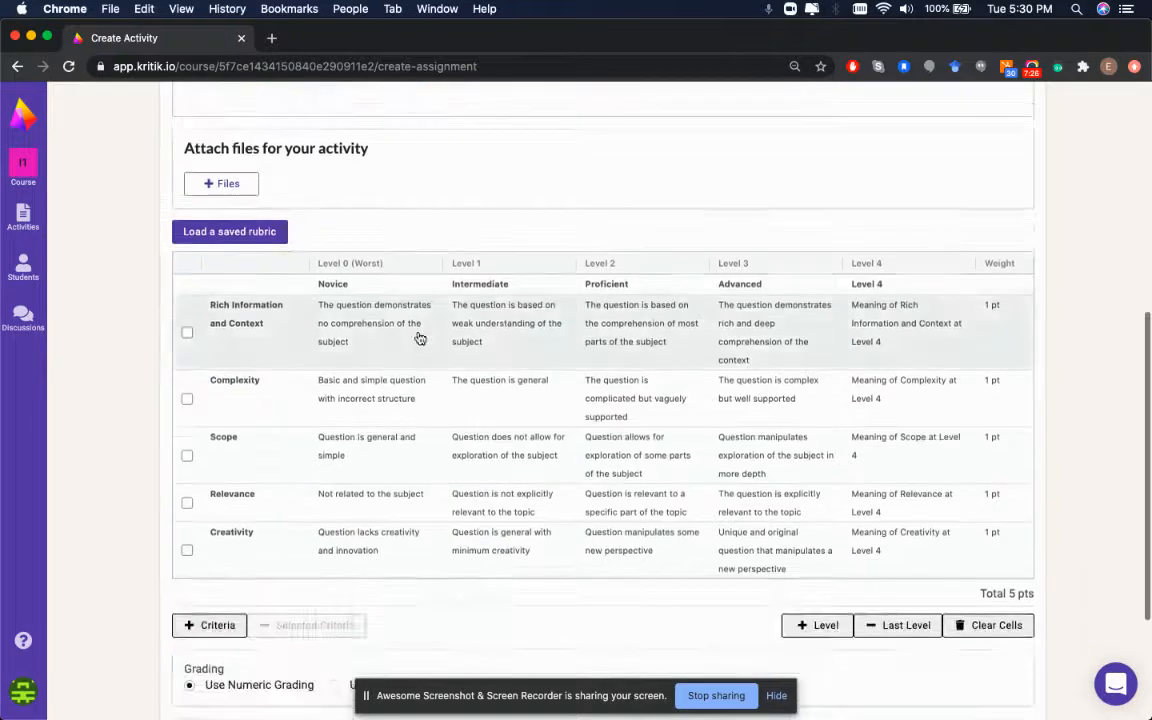
Load the saved 'Essay - MASTER' rubric and scroll through its 21 criteria
left_click(276, 236)
scroll(314, 373, "down", 2)
scroll(314, 373, "up", 2)
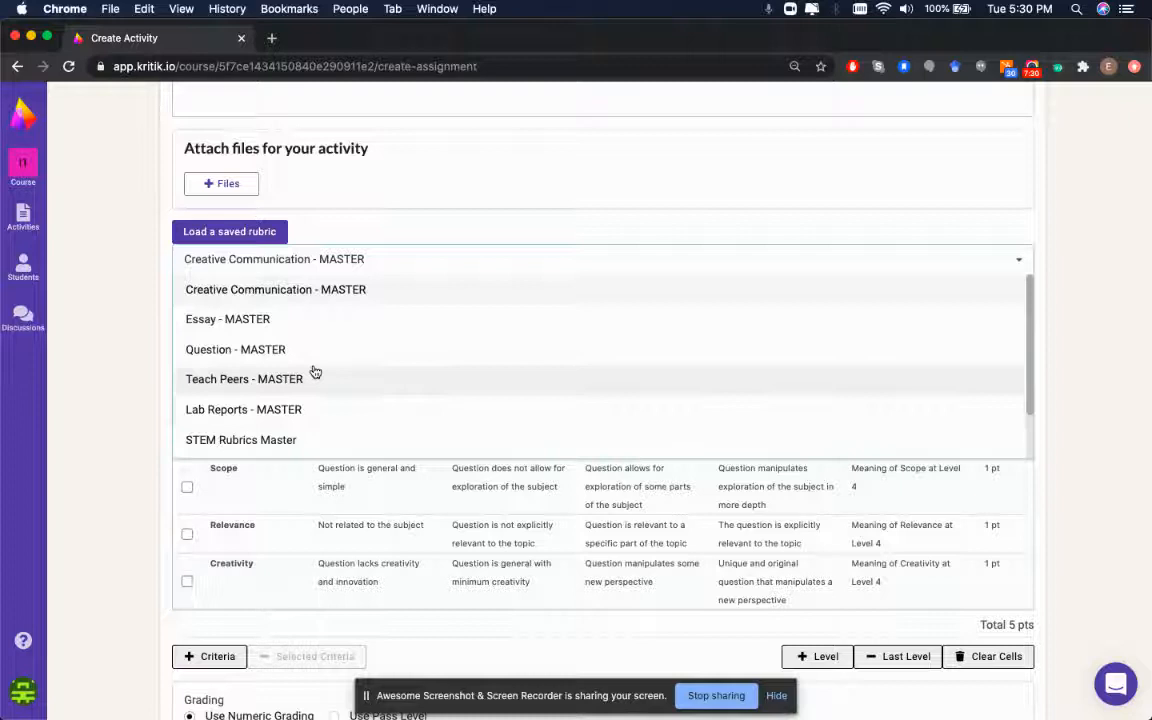
left_click(229, 322)
left_click(220, 242)
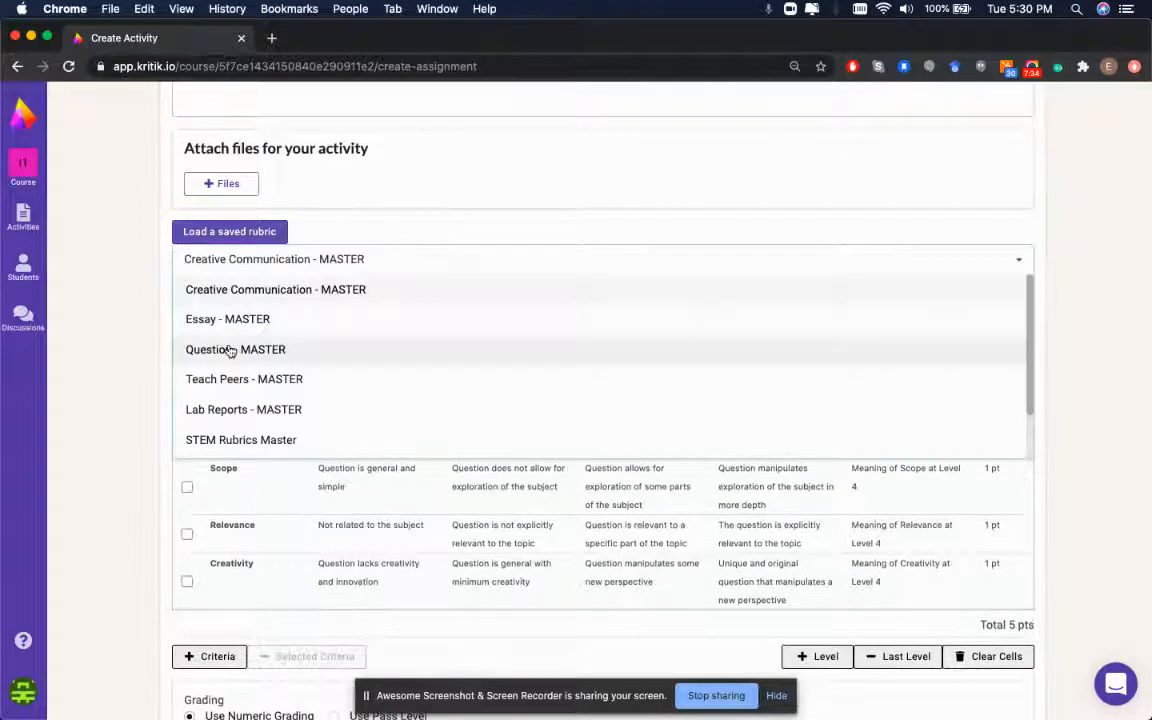
left_click(235, 330)
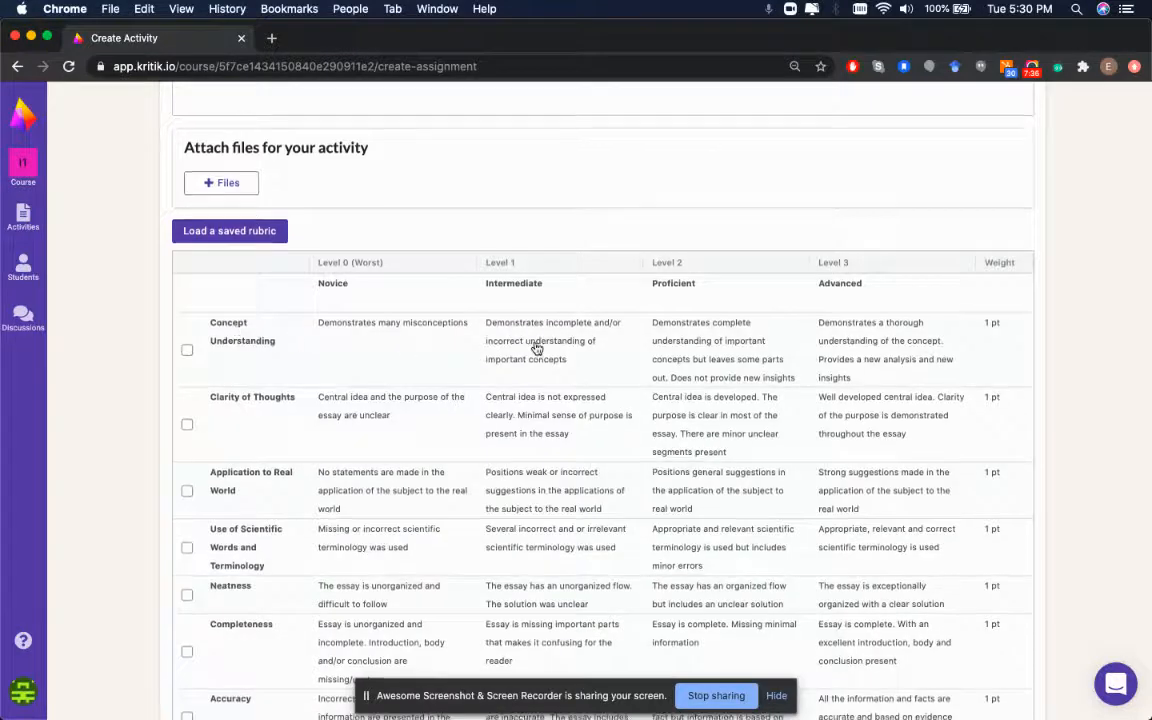
scroll(535, 345, "down", 3)
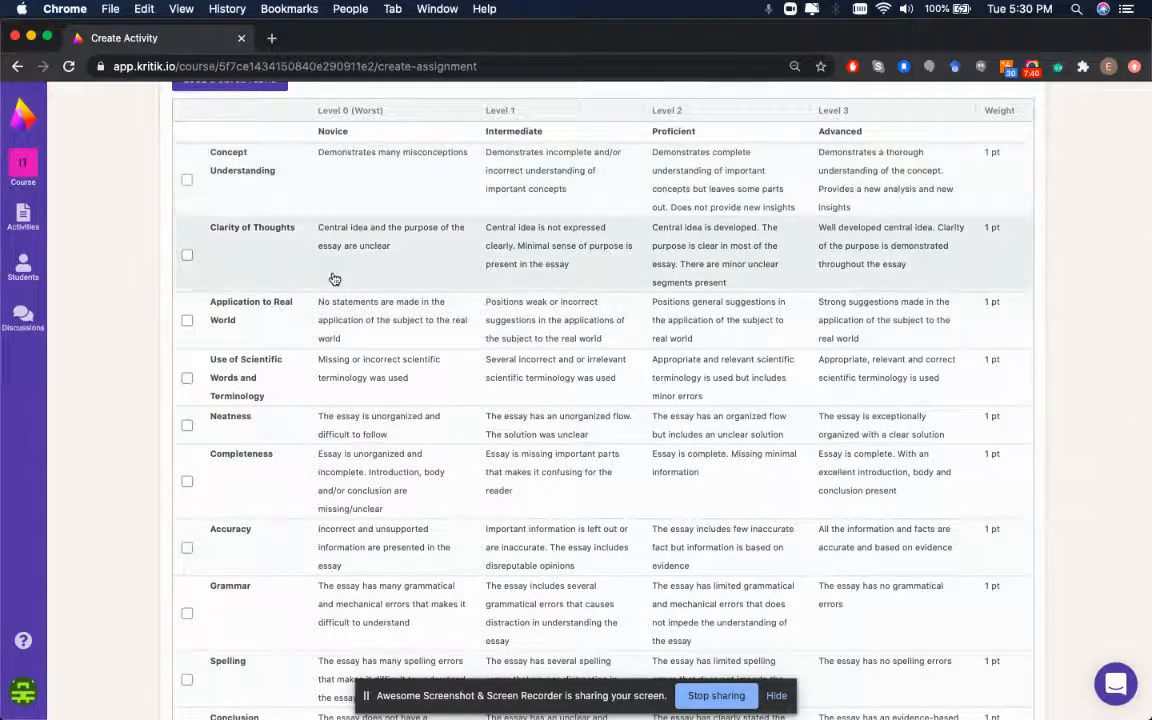
scroll(314, 337, "down", 4)
scroll(228, 478, "down", 10)
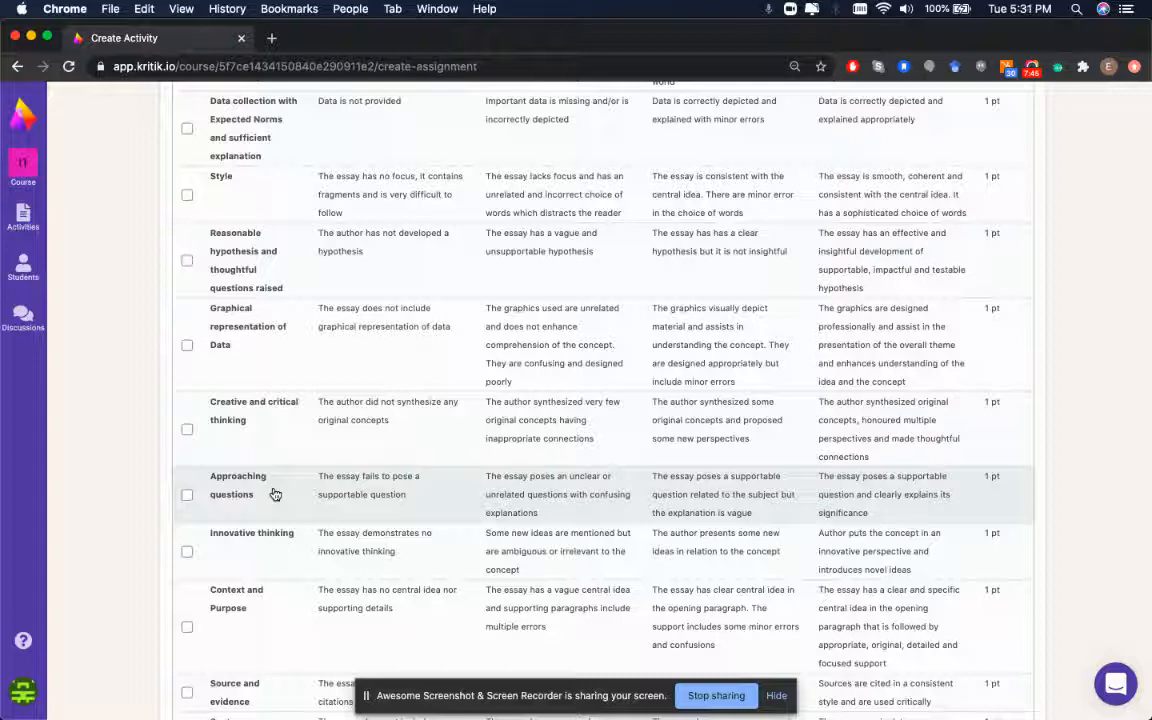
scroll(245, 380, "up", 1)
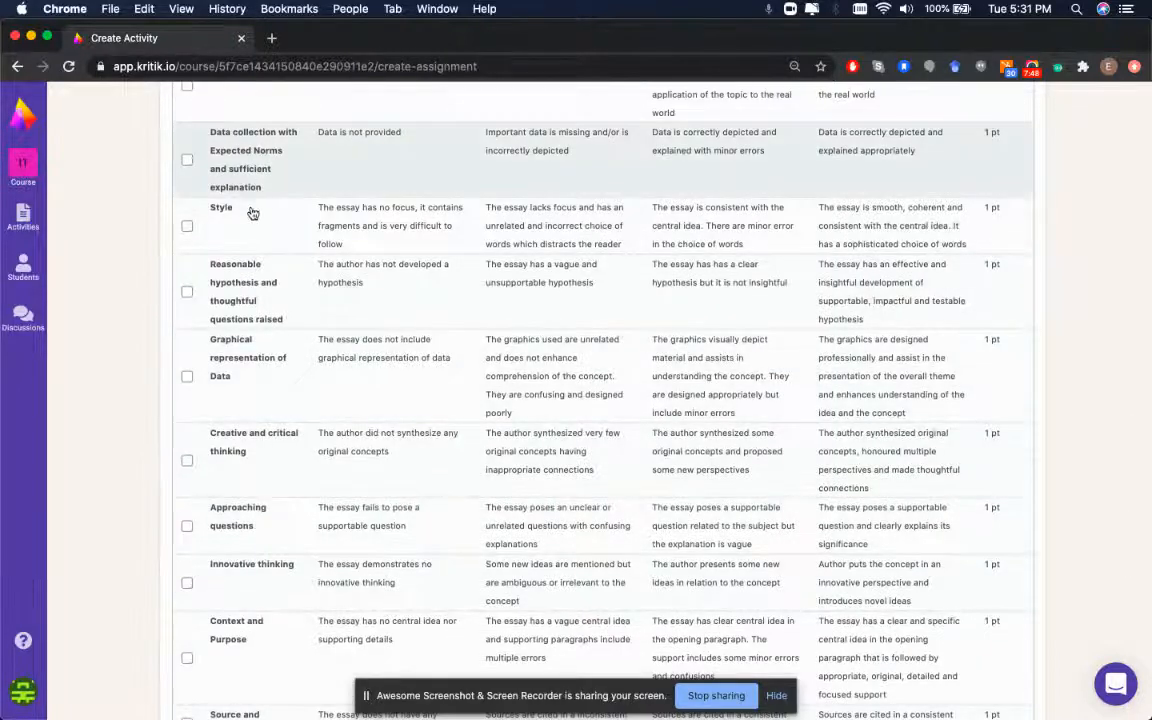
scroll(247, 298, "down", 7)
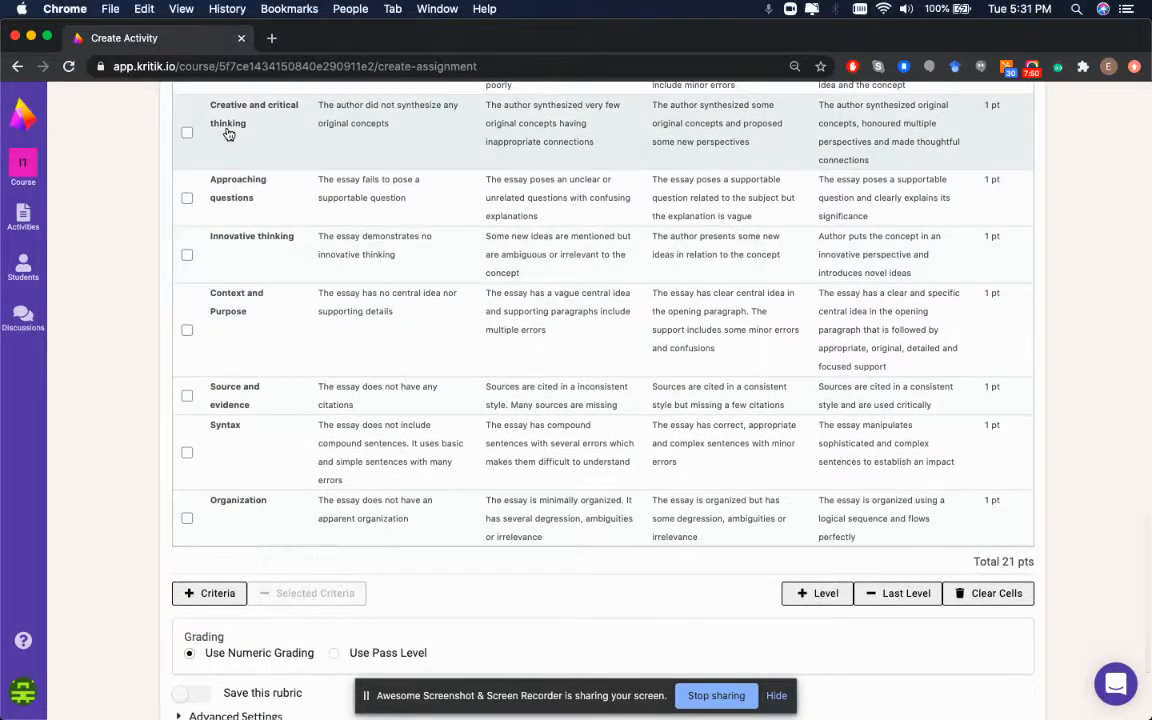
scroll(228, 133, "up", 10)
scroll(240, 356, "down", 10)
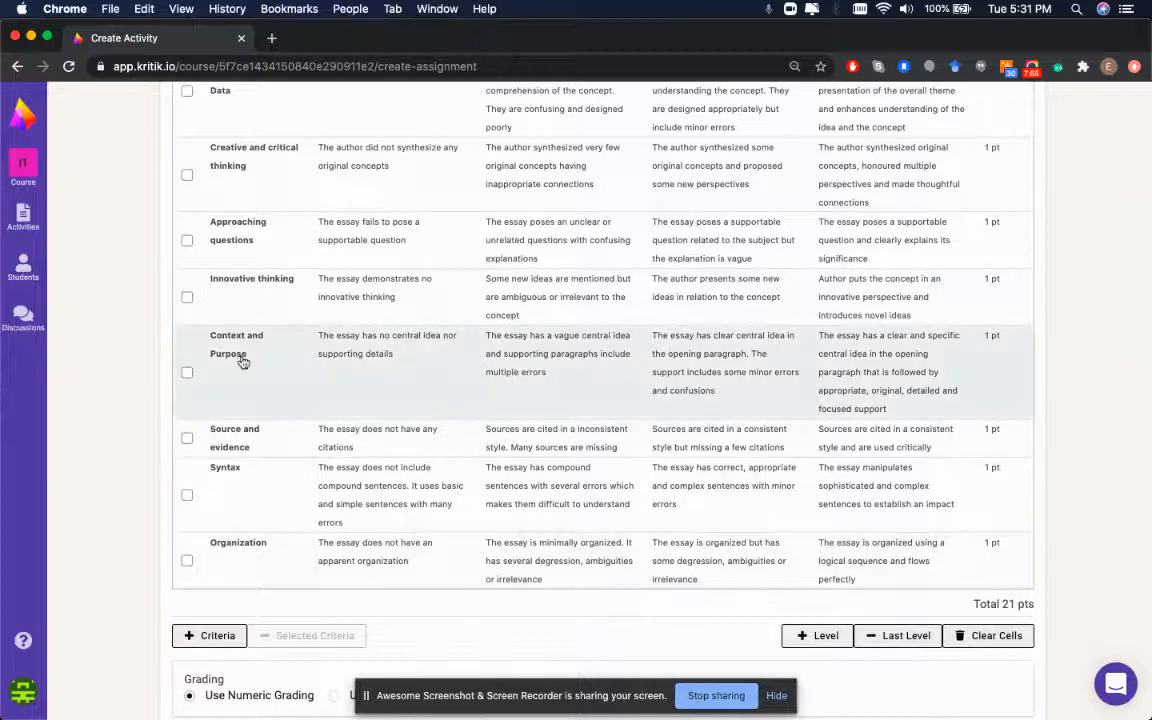
scroll(240, 360, "up", 10)
scroll(190, 300, "down", 2)
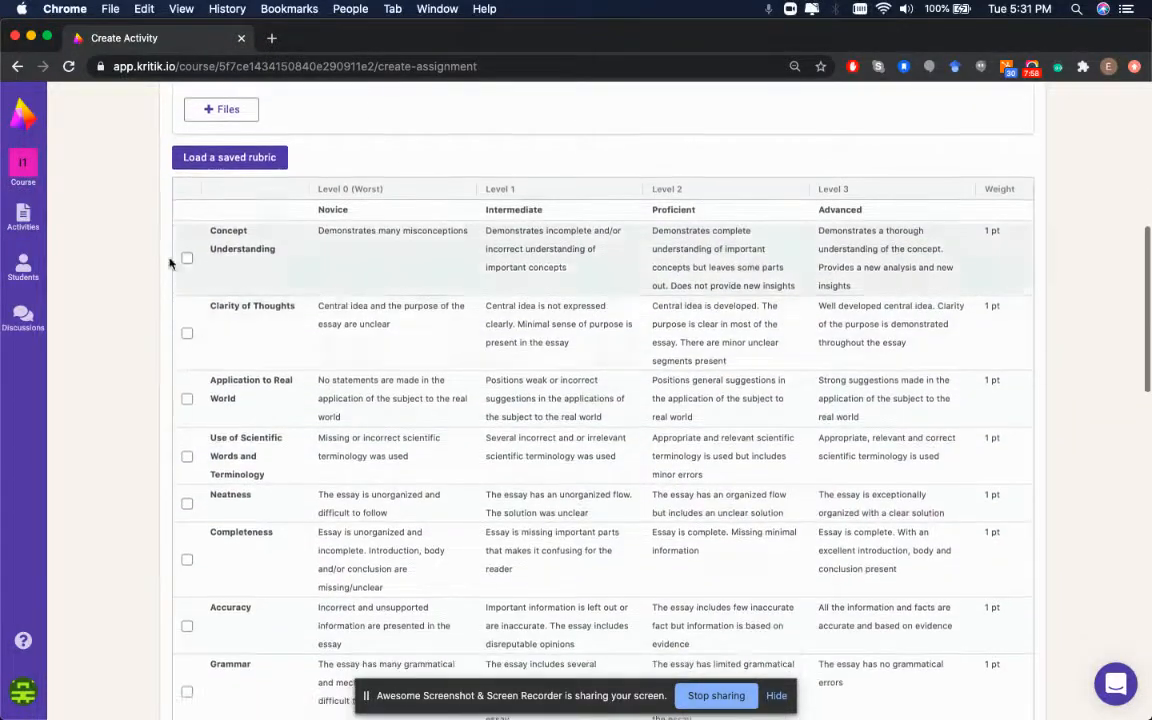
Tick nine unwanted criteria, from Concept Understanding through Graphical representation
left_click(187, 260)
scroll(186, 260, "down", 2)
left_click(186, 254)
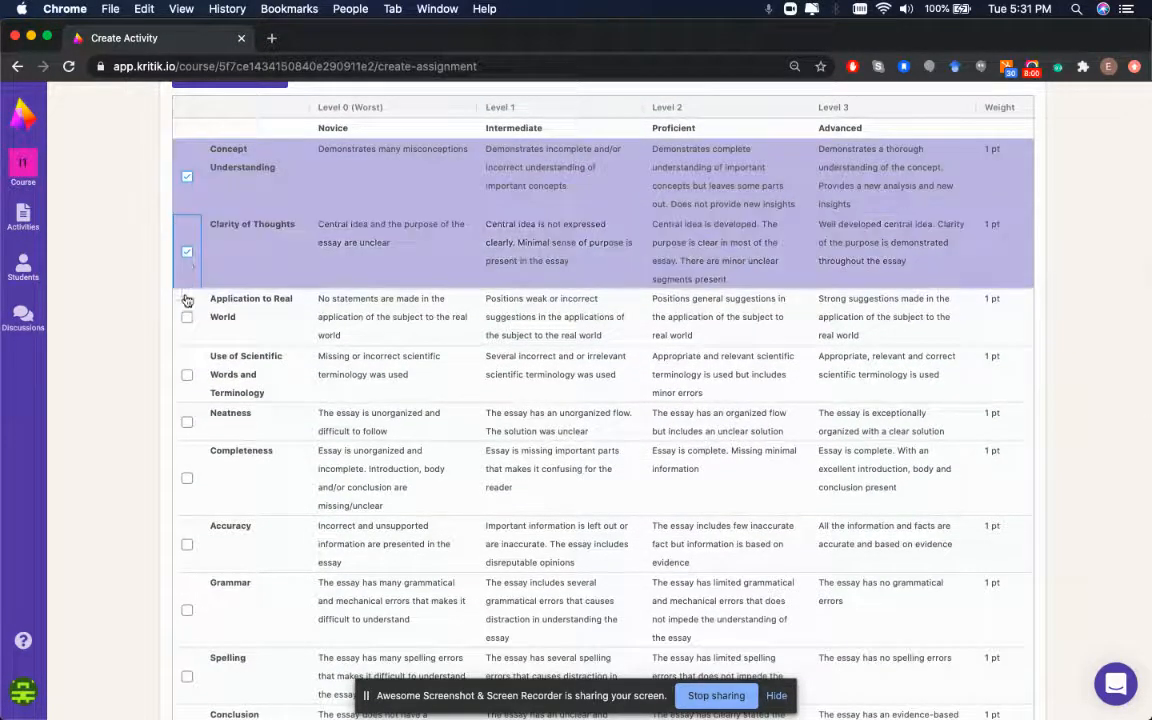
scroll(185, 365, "down", 3)
left_click(185, 398)
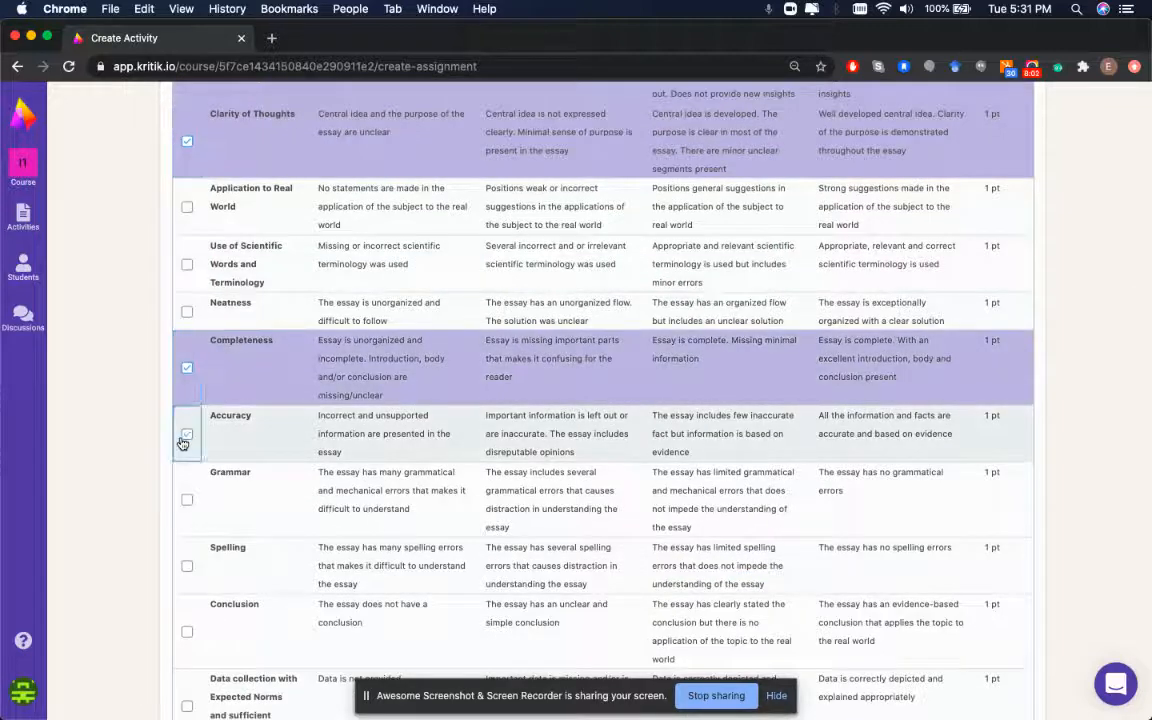
left_click(186, 434)
scroll(186, 560, "down", 3)
left_click(189, 517)
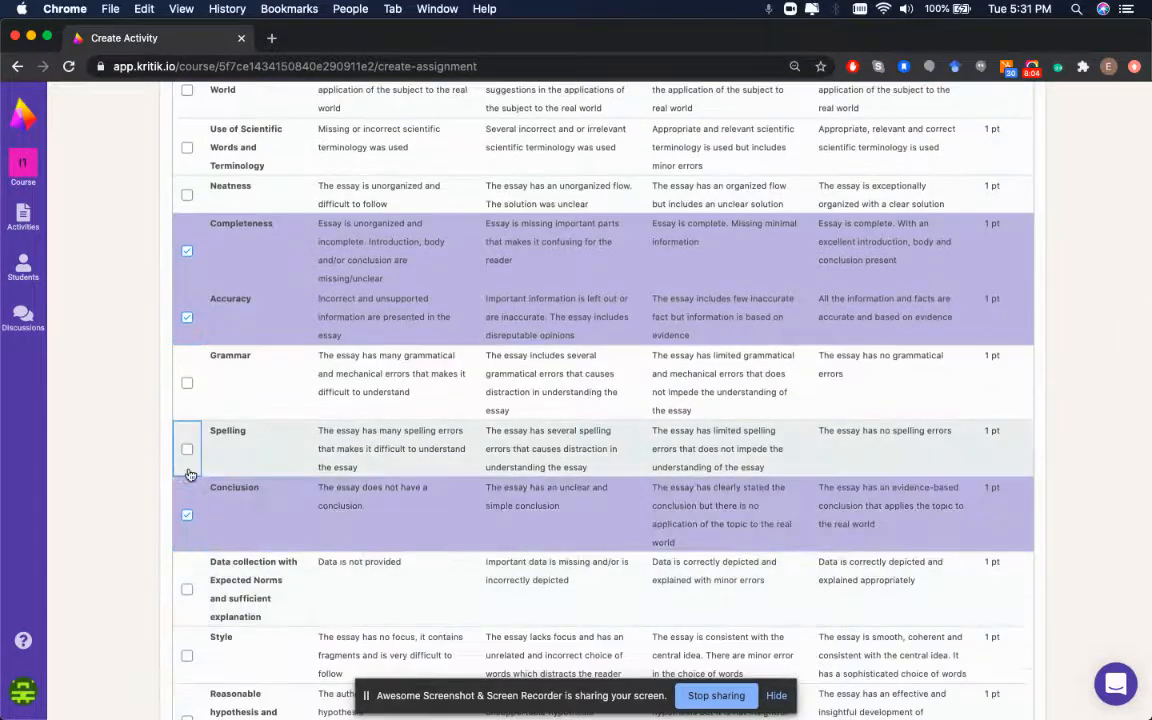
scroll(189, 475, "down", 2)
left_click(186, 353)
scroll(188, 385, "down", 2)
left_click(187, 400)
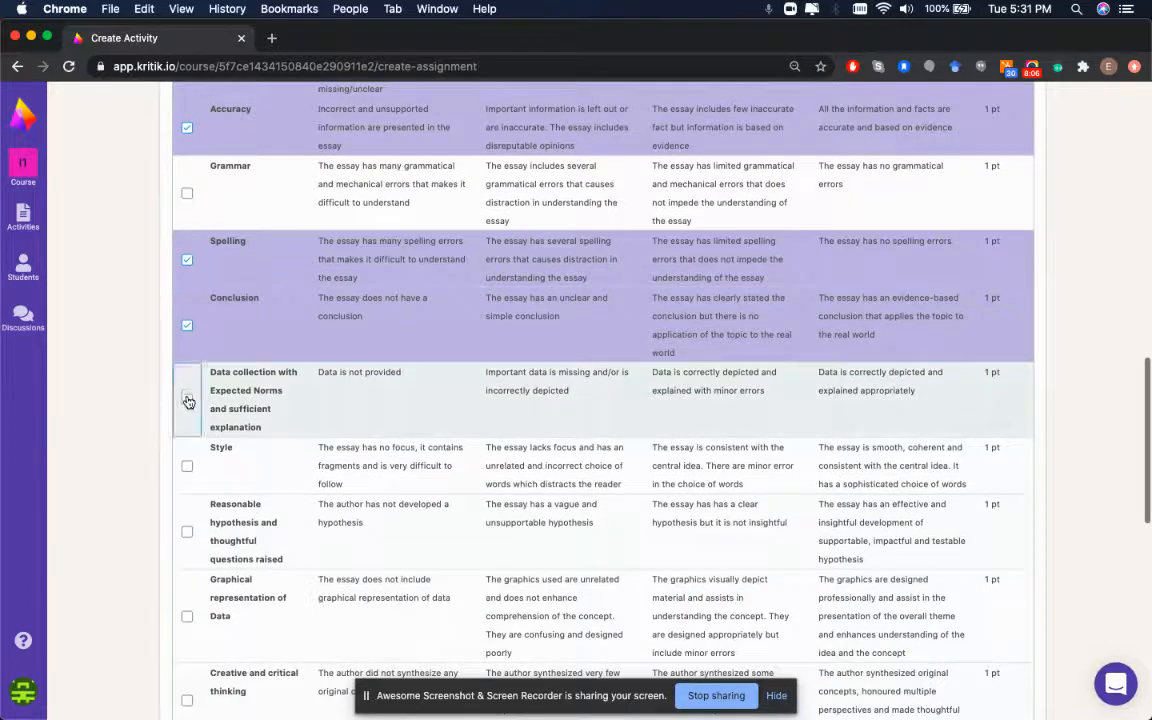
scroll(185, 476, "down", 2)
left_click(186, 365)
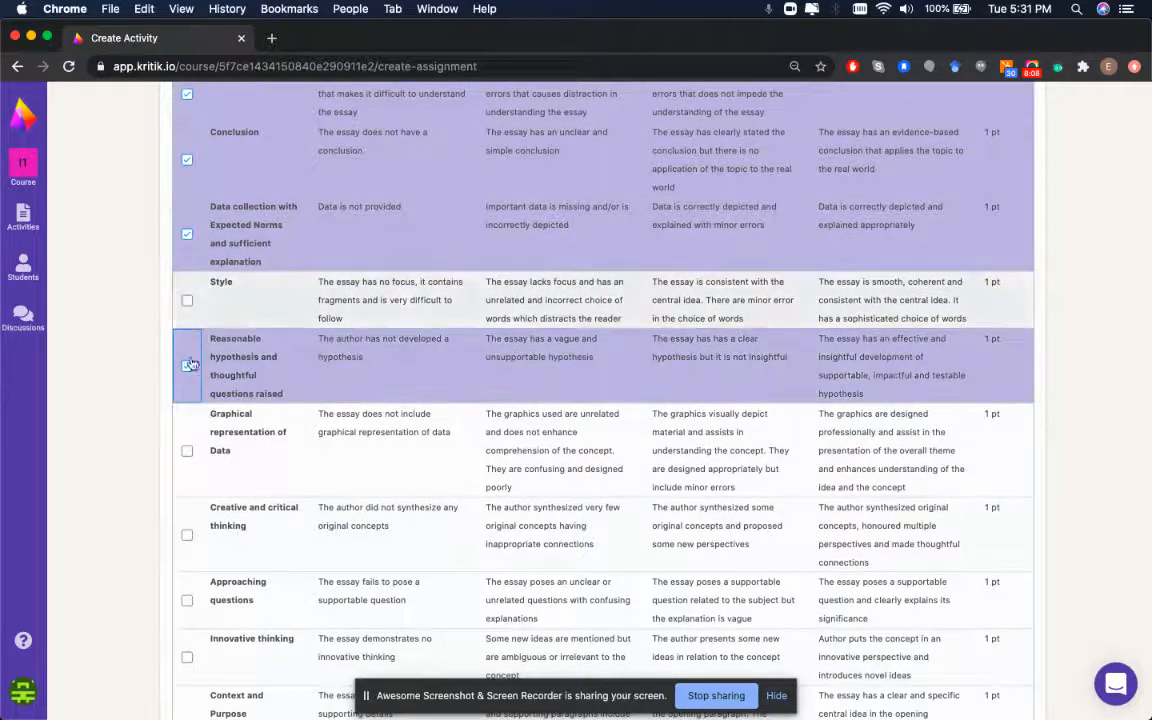
left_click(187, 451)
Tick the remaining unwanted criteria through Source and evidence, then delete all selected criteria
scroll(188, 455, "down", 2)
left_click(187, 437)
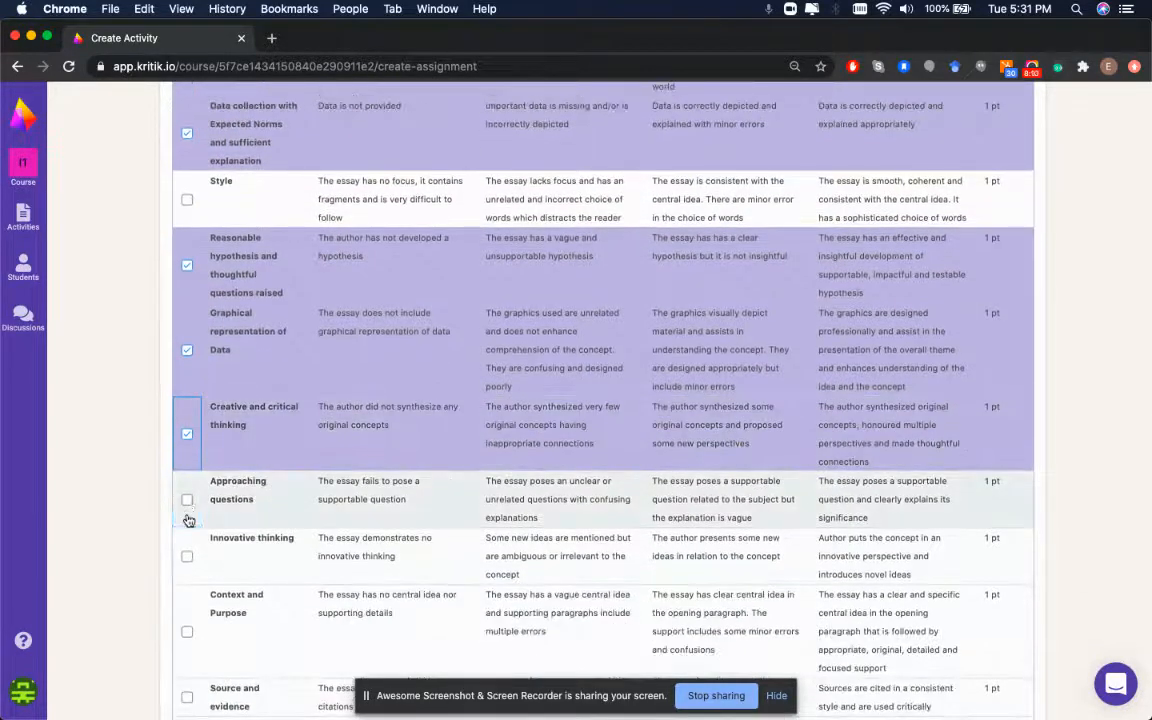
scroll(185, 510, "down", 2)
left_click(186, 416)
left_click(189, 581)
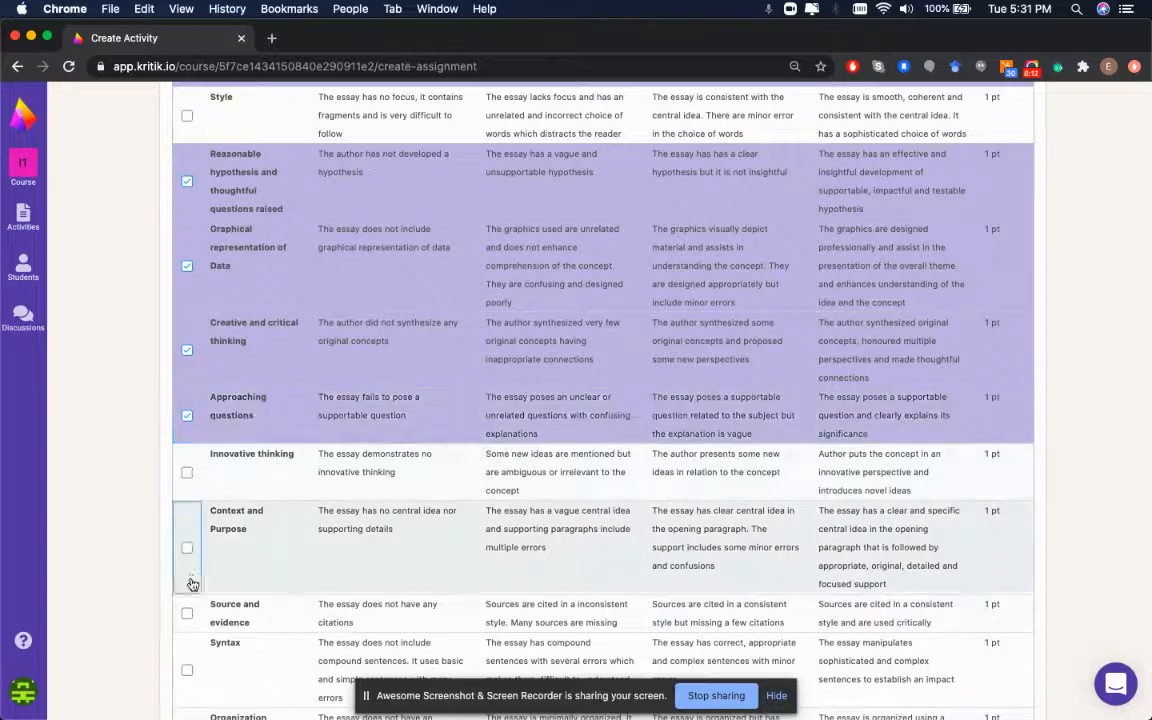
left_click(188, 549)
left_click(188, 473)
scroll(189, 476, "down", 2)
scroll(190, 476, "down", 3)
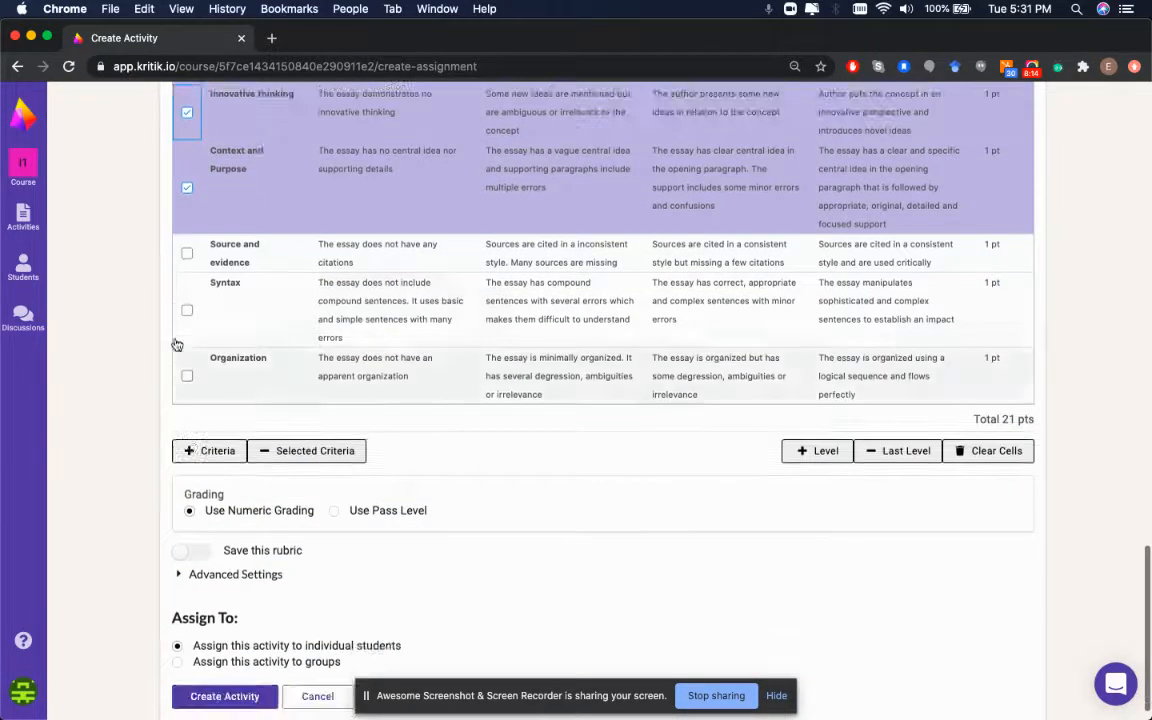
left_click(187, 375)
left_click(187, 254)
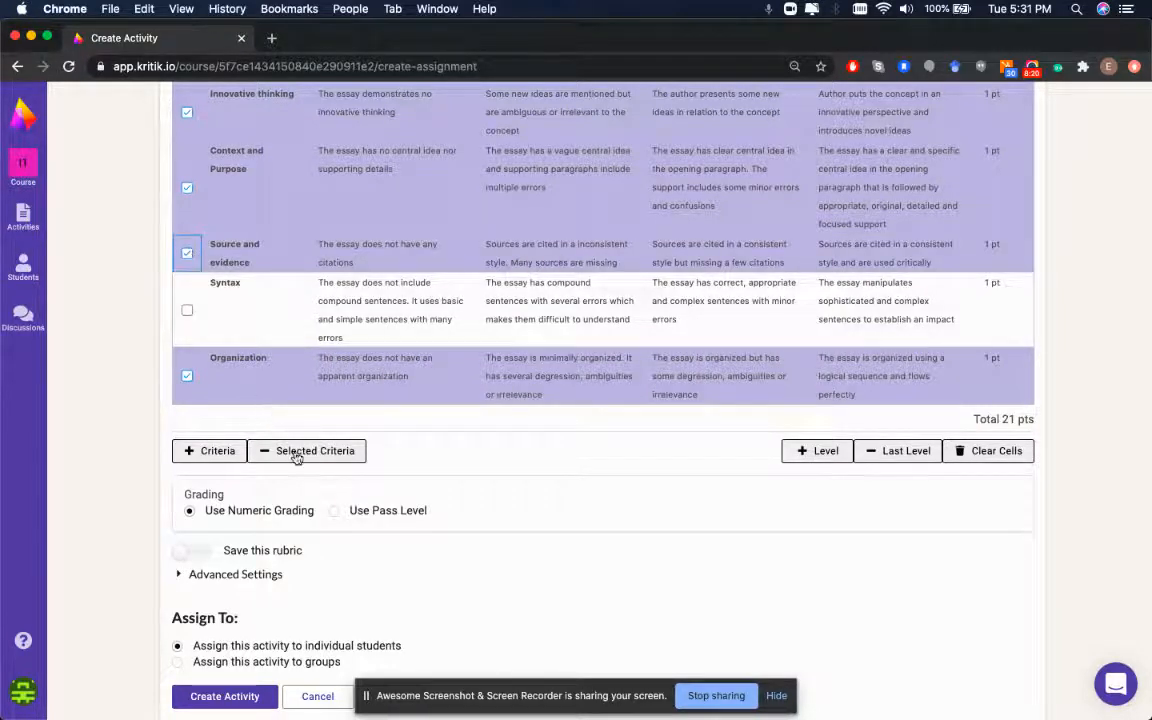
scroll(192, 320, "up", 15)
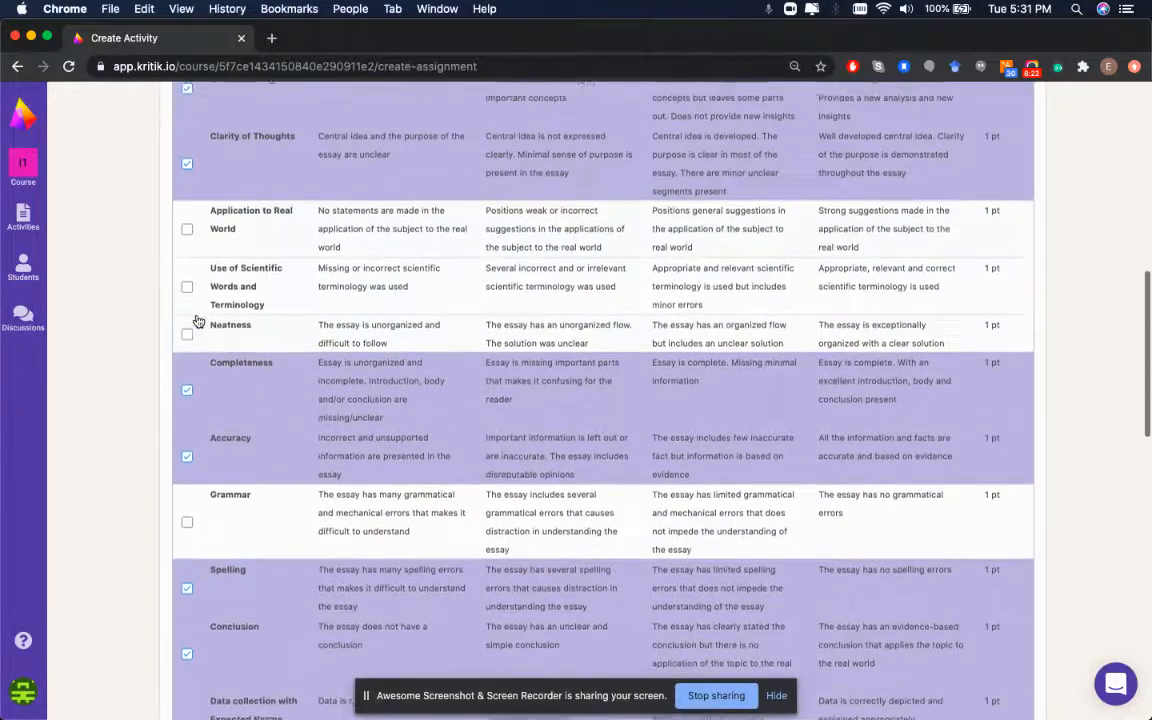
scroll(198, 320, "down", 12)
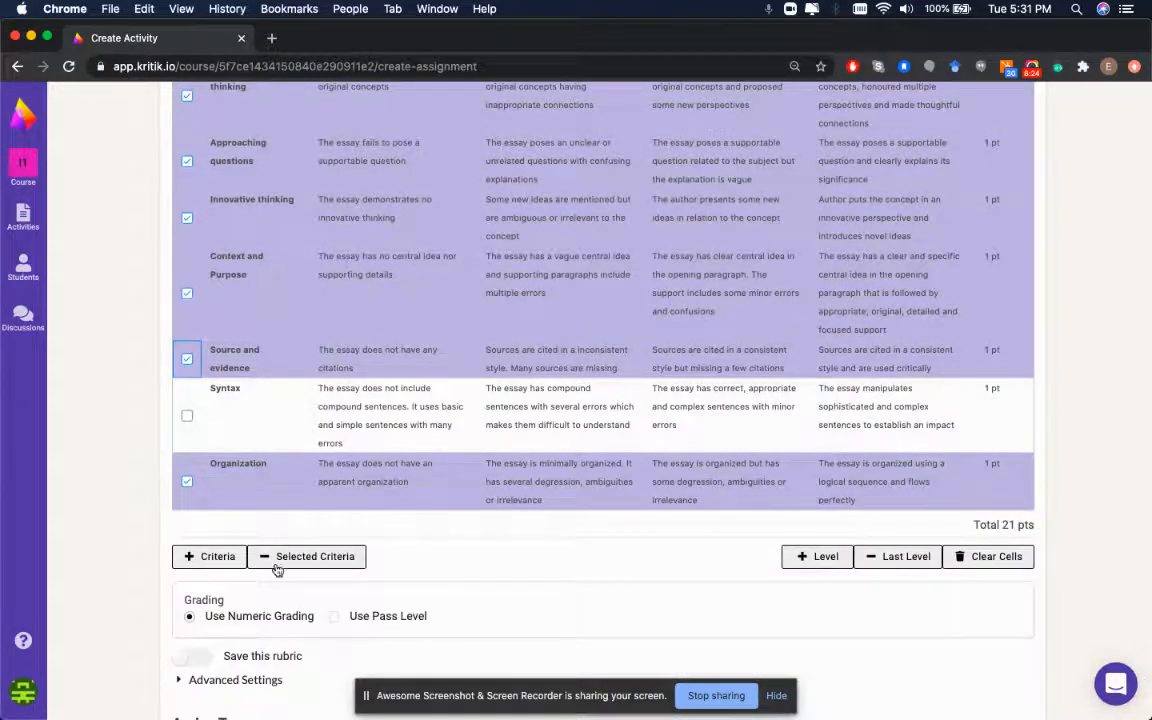
left_click(312, 556)
scroll(437, 391, "up", 5)
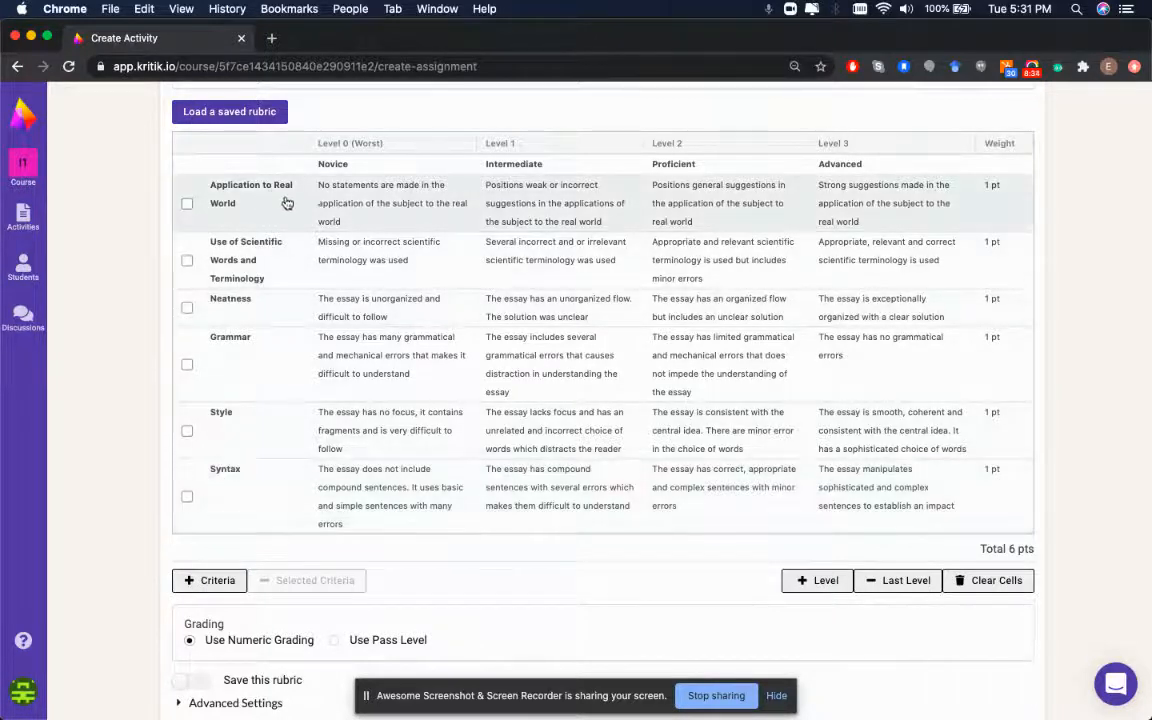
Rename the Grammar criterion to 'Grammar & Spelling' and add a Level 4 rubric column
left_click(265, 220)
left_click(265, 220)
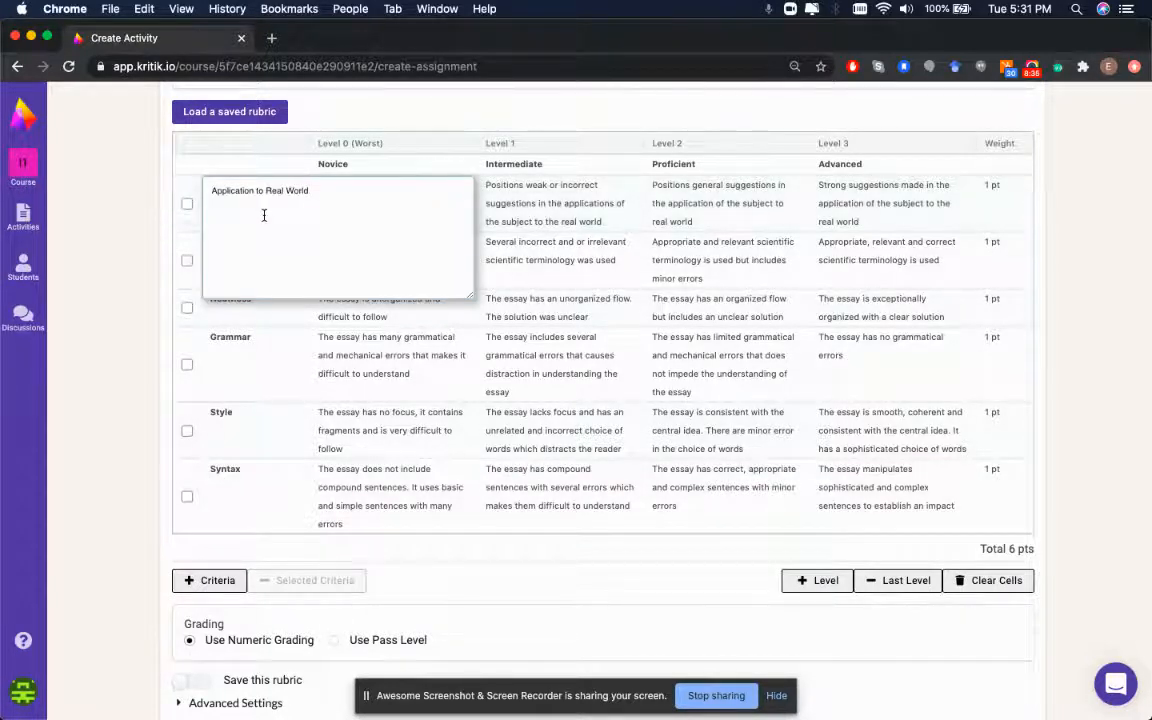
left_click(490, 238)
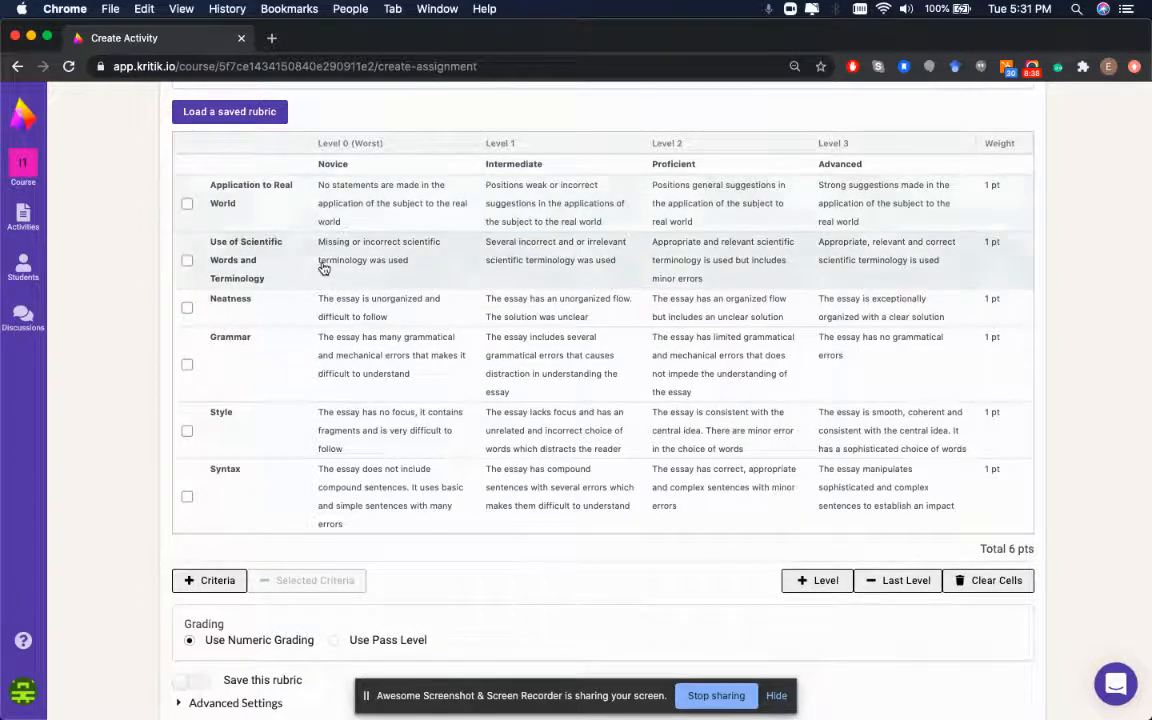
double_click(250, 347)
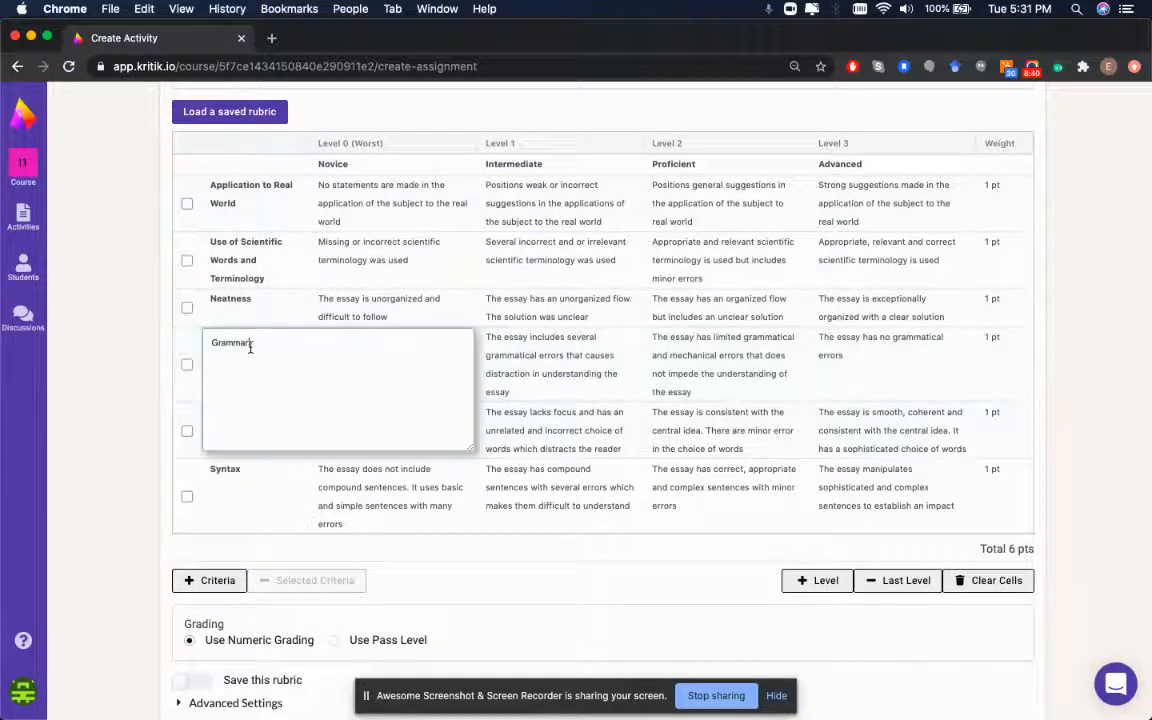
type("& sp")
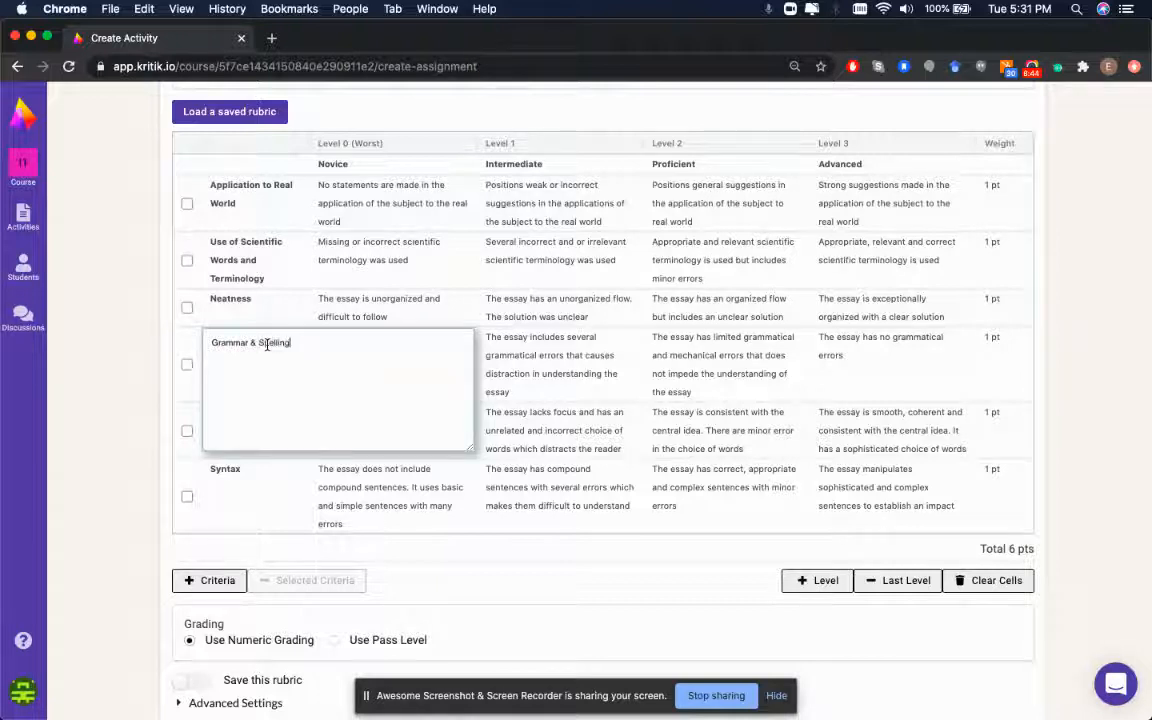
key("Return")
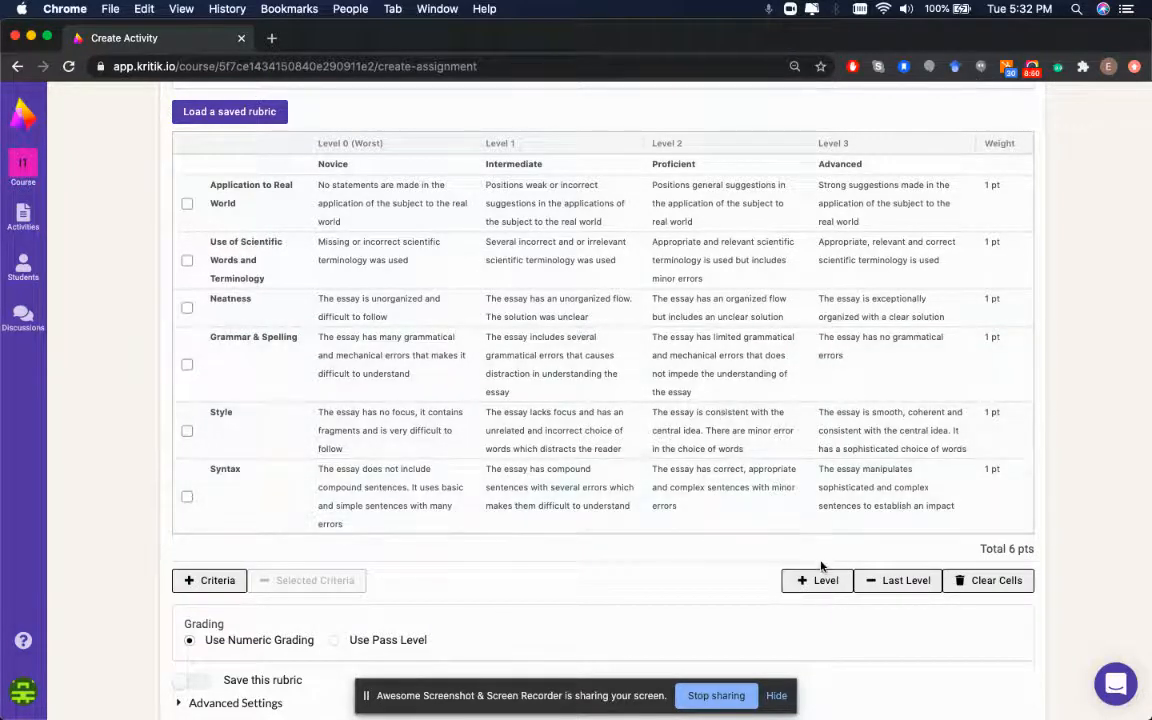
left_click(824, 579)
Set Grammar & Spelling's Level 4 description to 'Perfect grammar and spelling!'
scroll(825, 585, "down", 1)
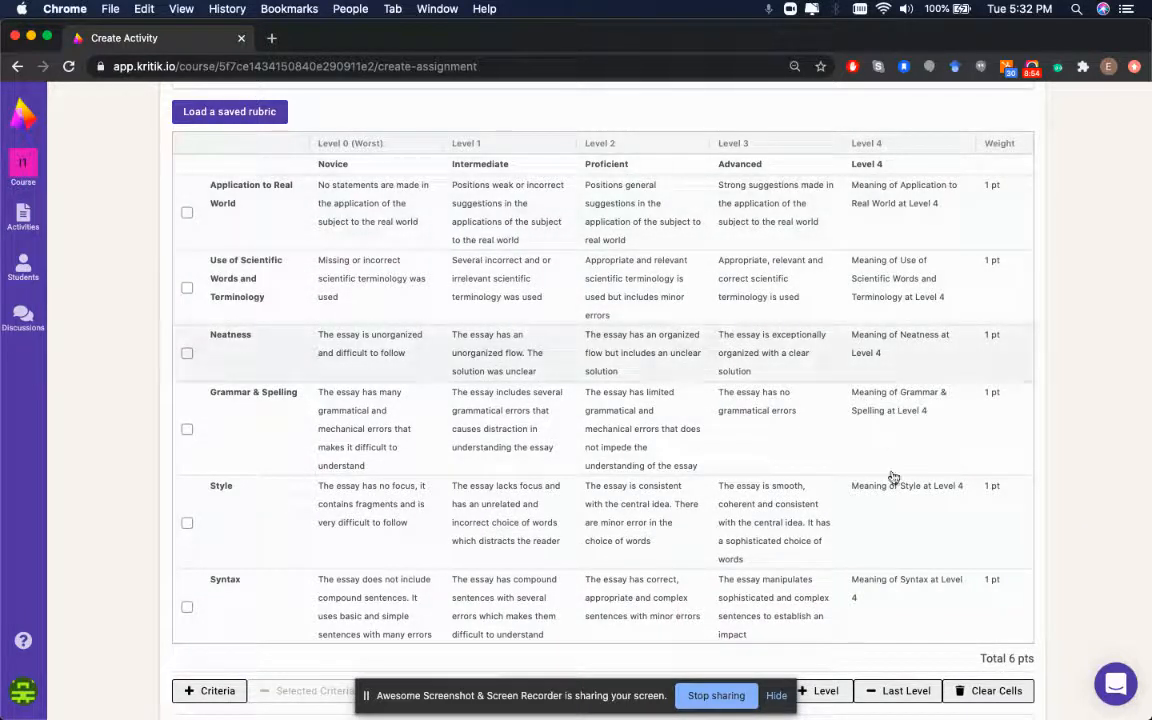
double_click(890, 417)
key("super+a")
type("Perfect grammar and spelling!")
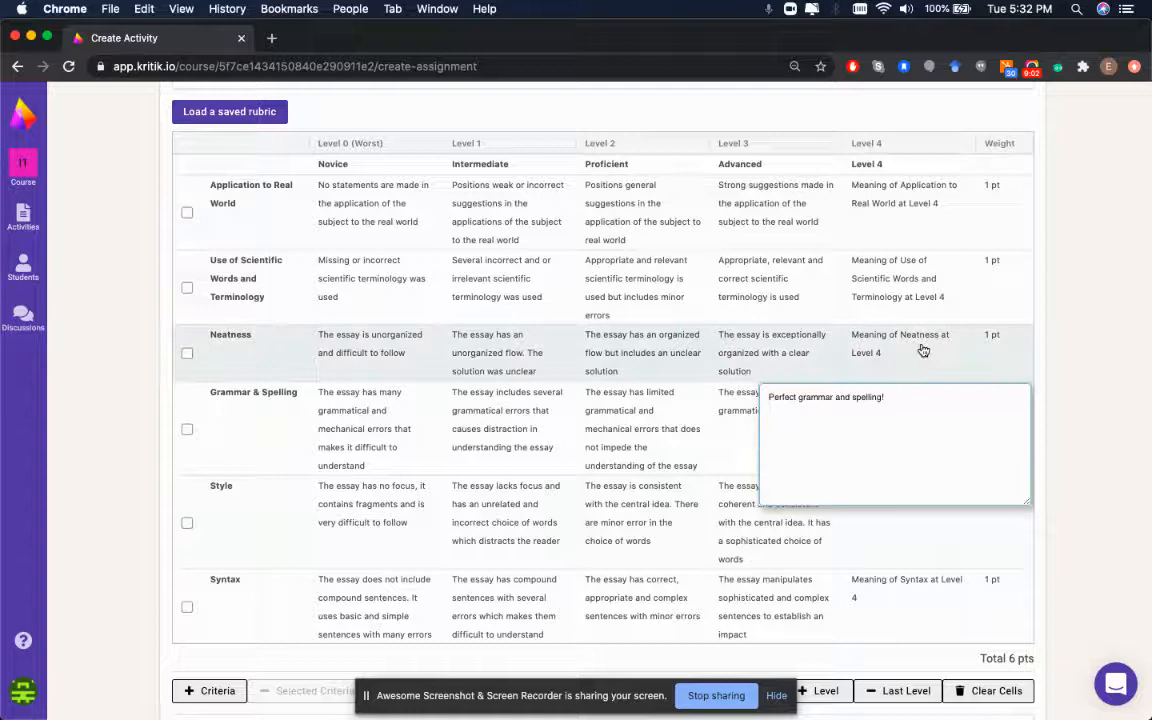
left_click(926, 347)
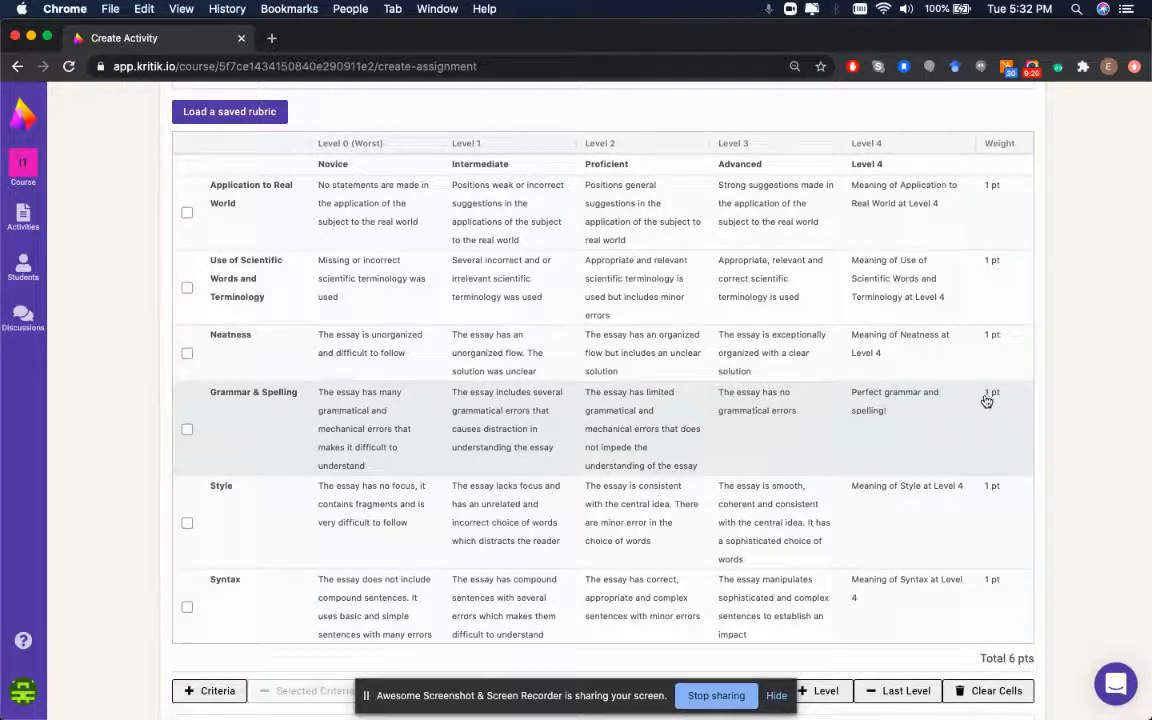
Give Grammar & Spelling a weight of 4 pts
left_click(986, 398)
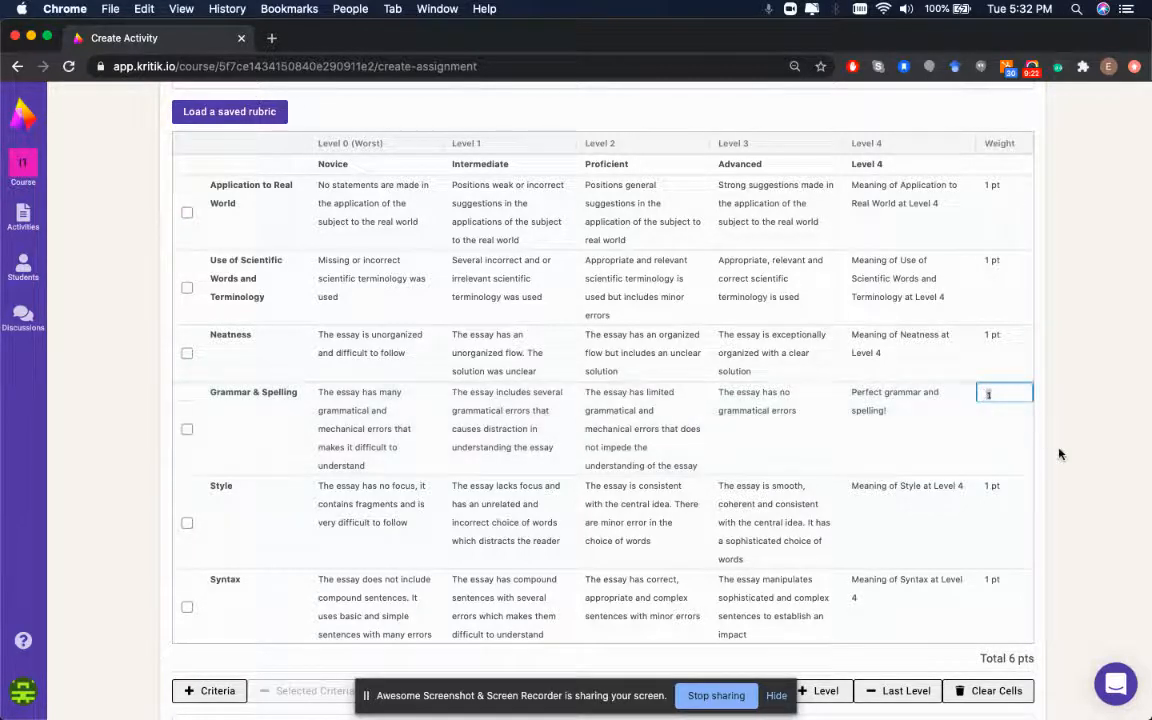
type("4")
key("Return")
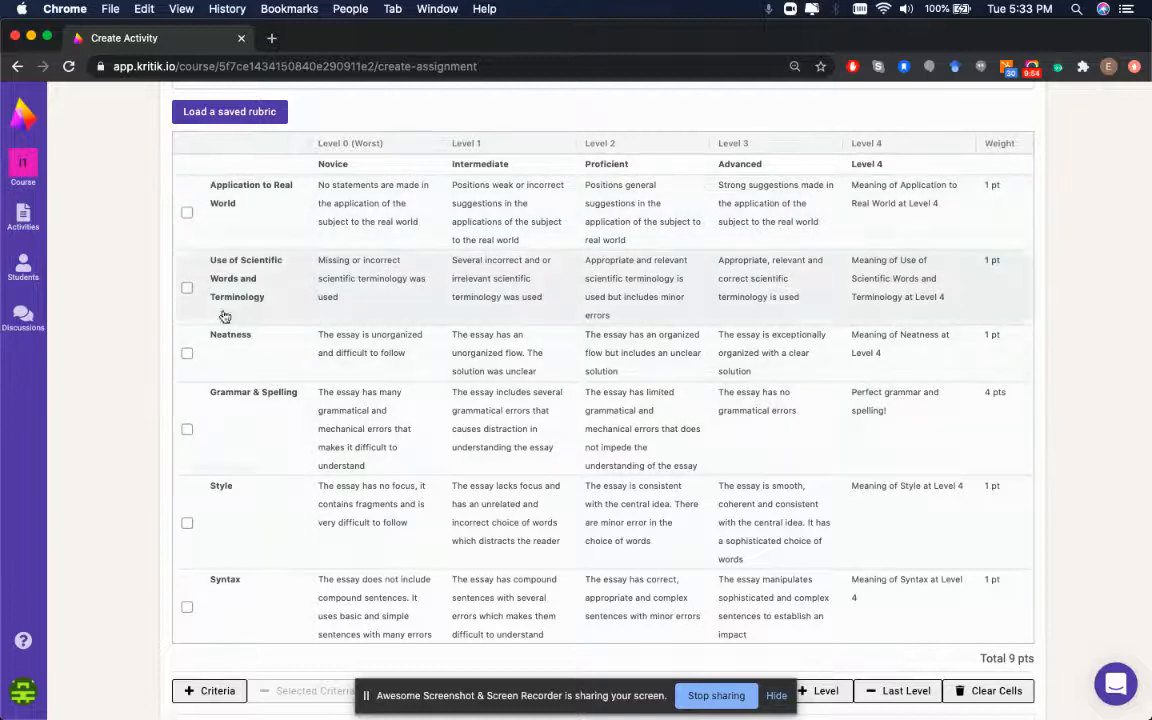
scroll(744, 439, "down", 5)
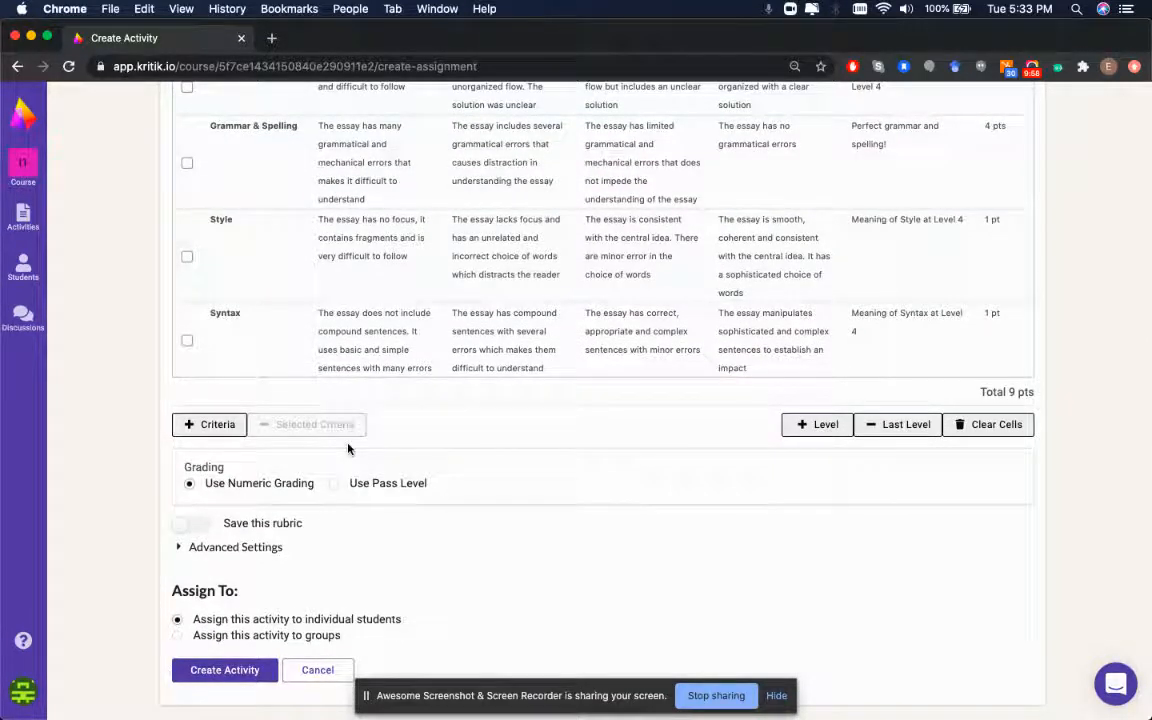
Switch the activity's grading to Use Pass Level
left_click(340, 484)
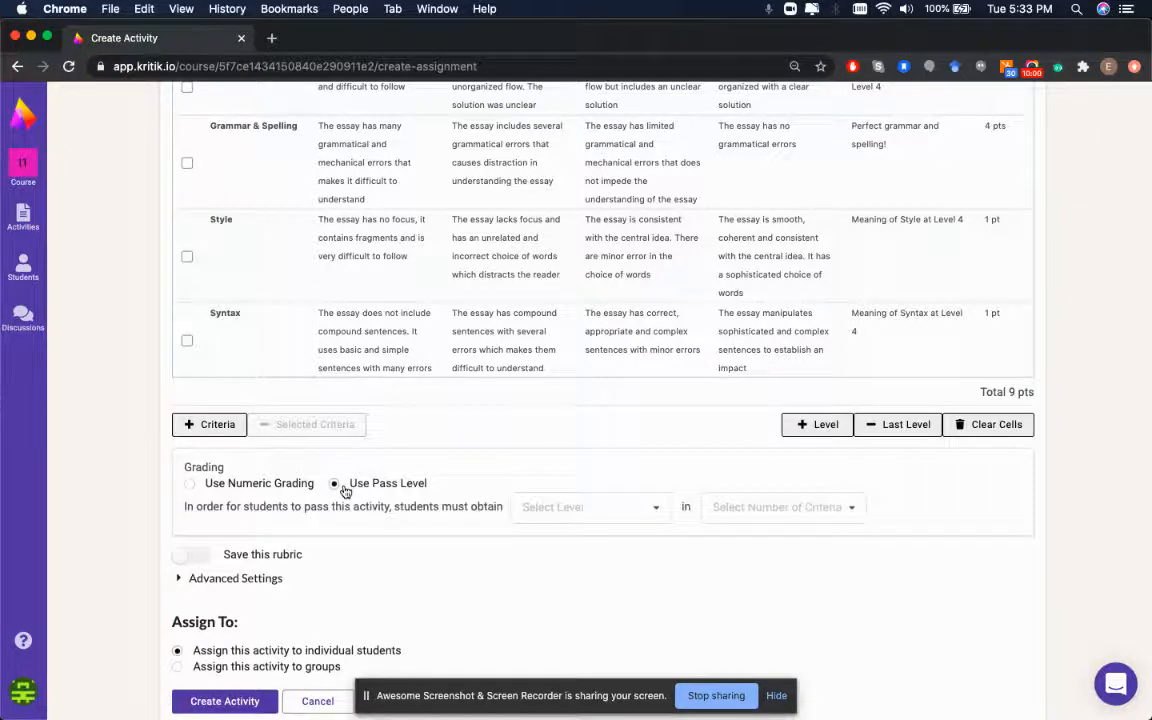
left_click(245, 483)
scroll(388, 420, "up", 5)
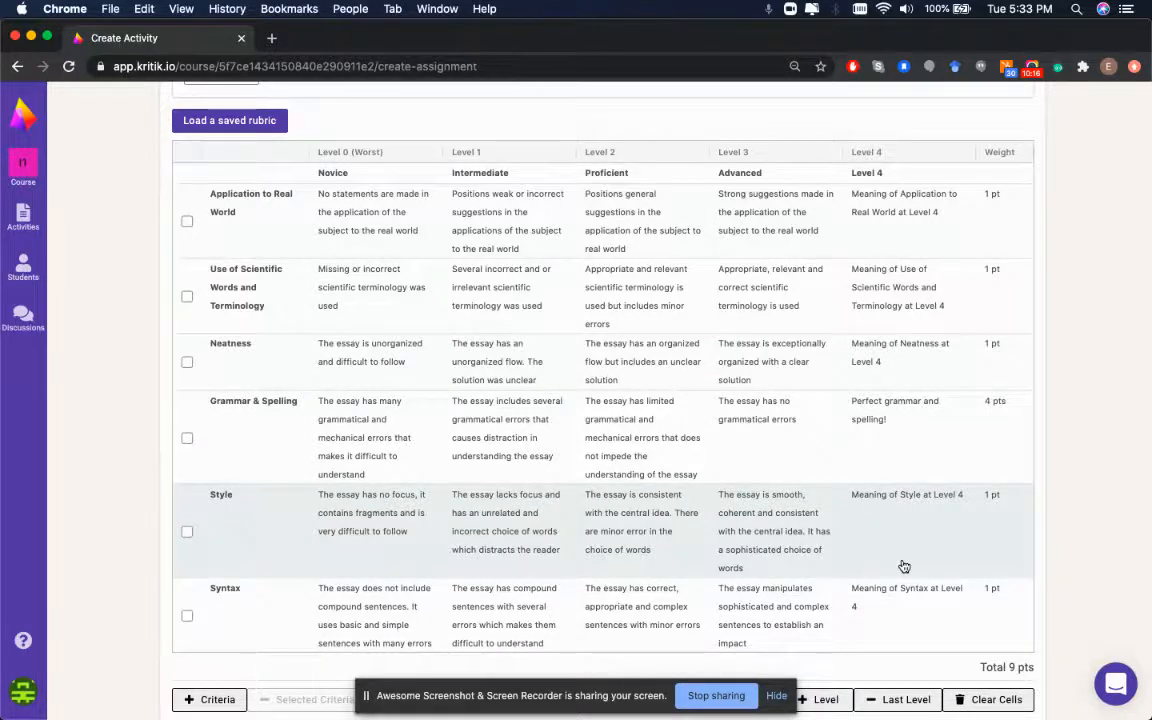
scroll(903, 567, "down", 5)
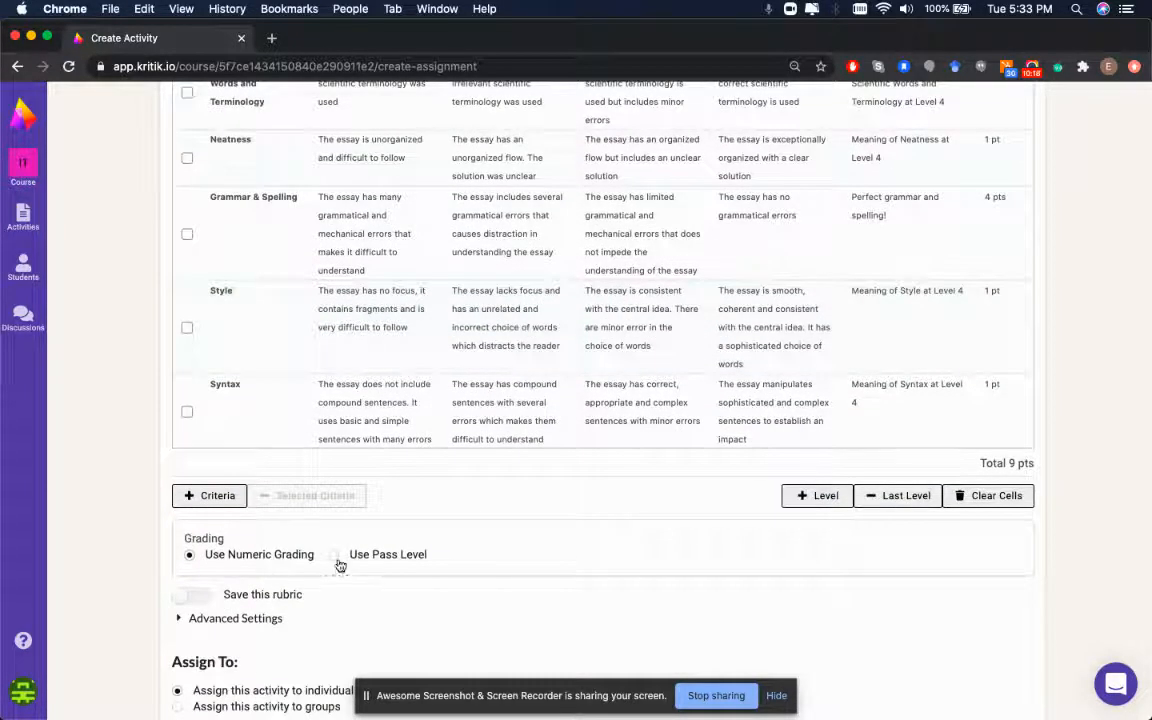
left_click(337, 558)
scroll(424, 514, "up", 5)
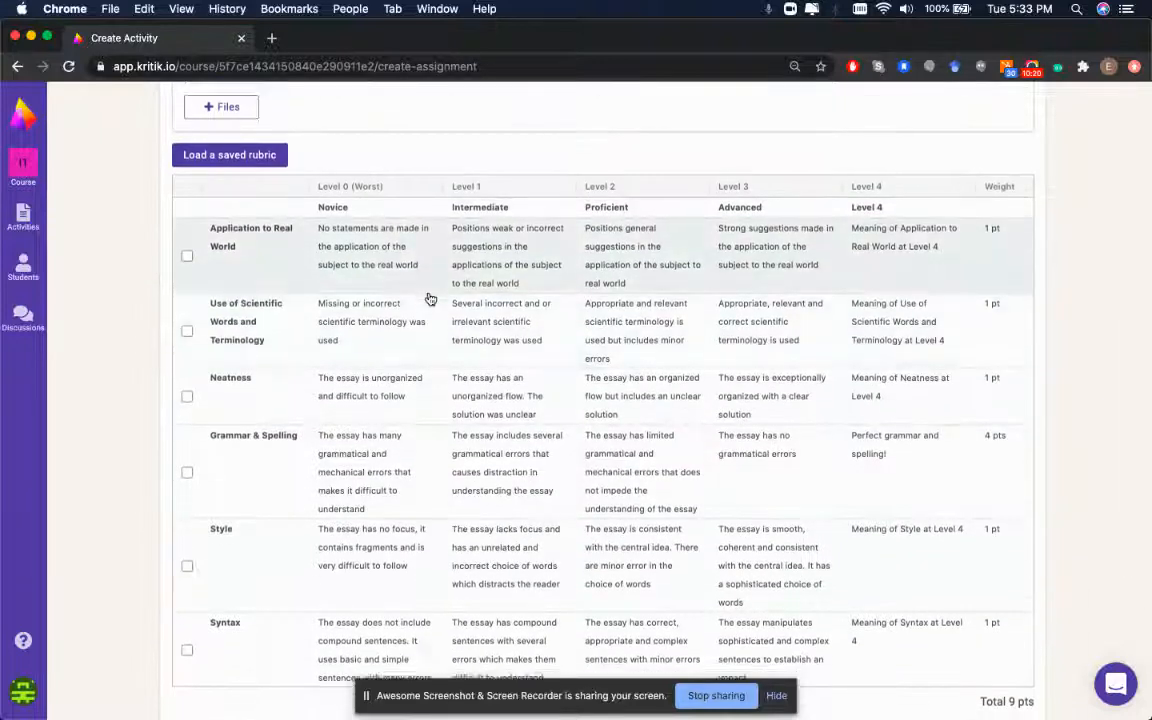
scroll(430, 299, "down", 3)
scroll(430, 299, "down", 2)
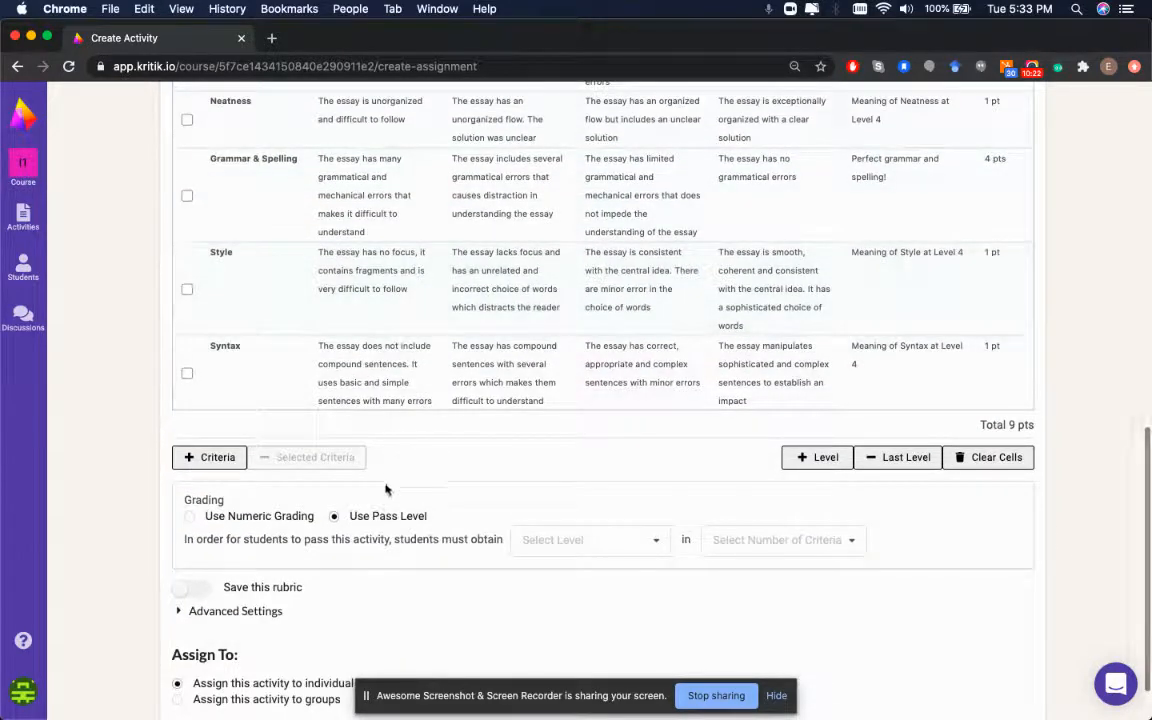
Require Proficient in All Criteria to pass
left_click(565, 545)
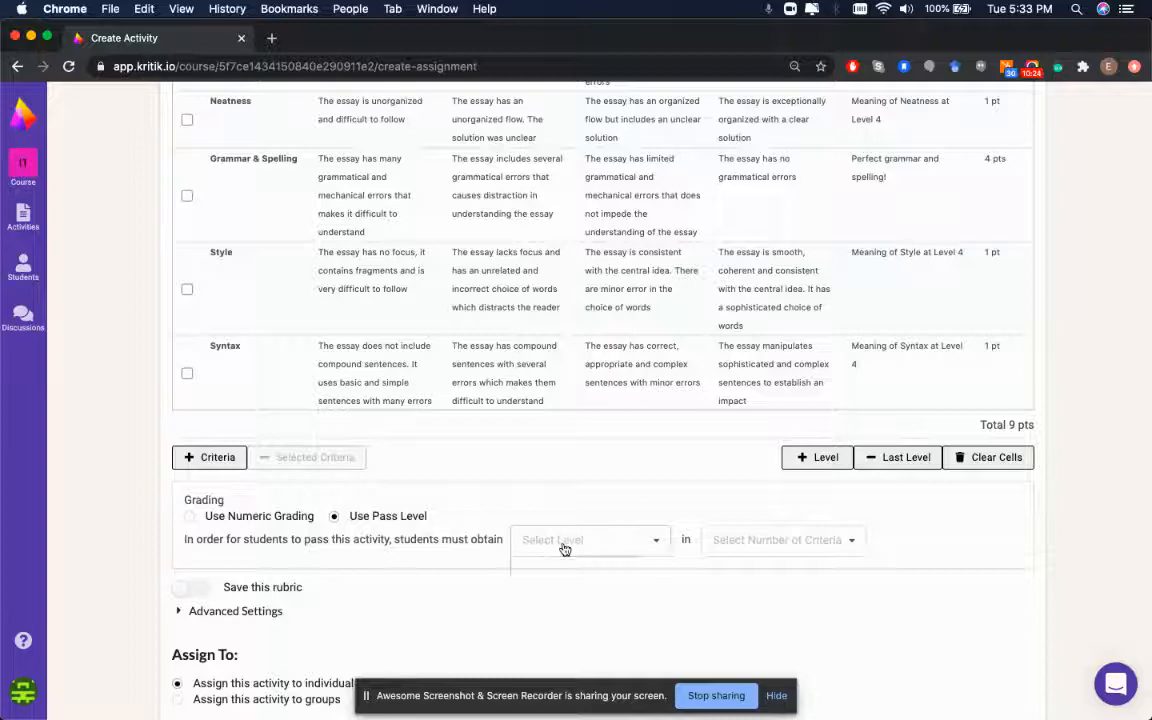
scroll(564, 545, "up", 6)
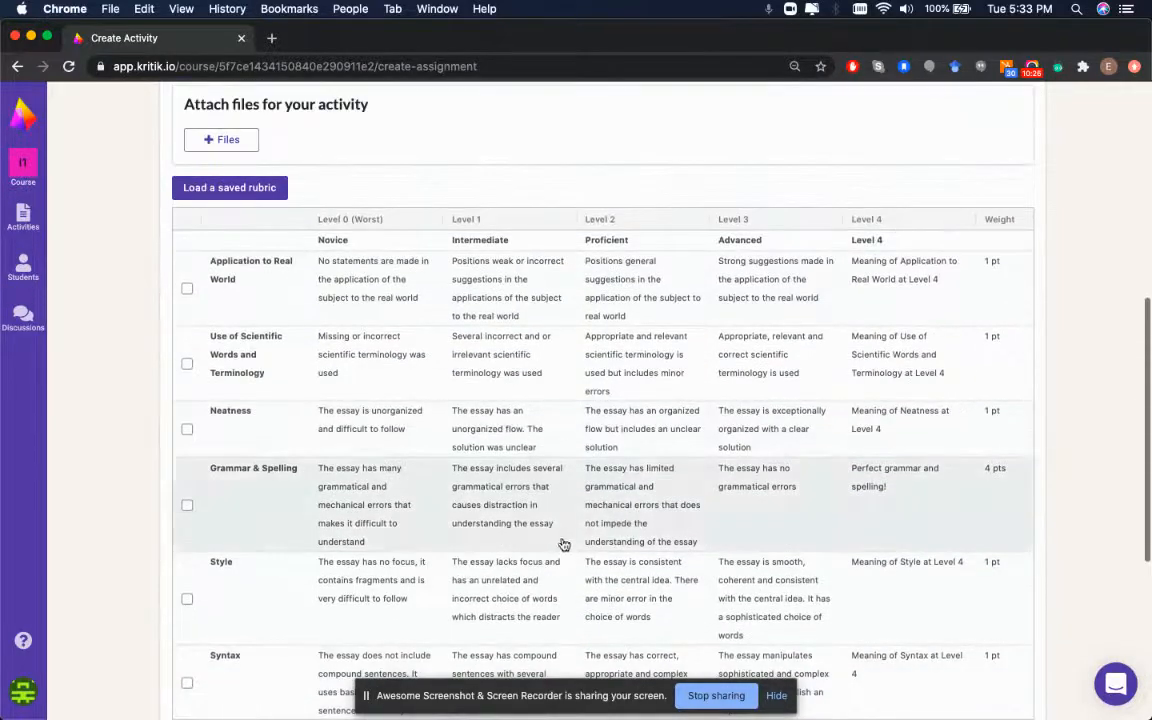
scroll(620, 231, "down", 7)
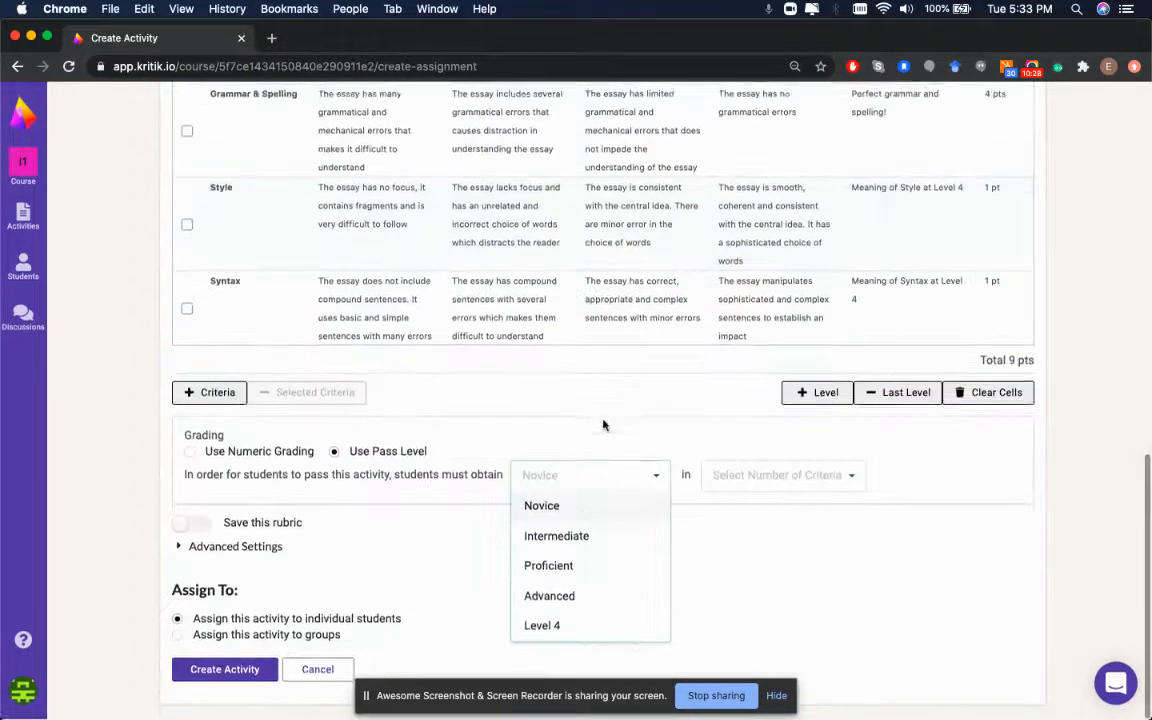
left_click(552, 566)
left_click(724, 484)
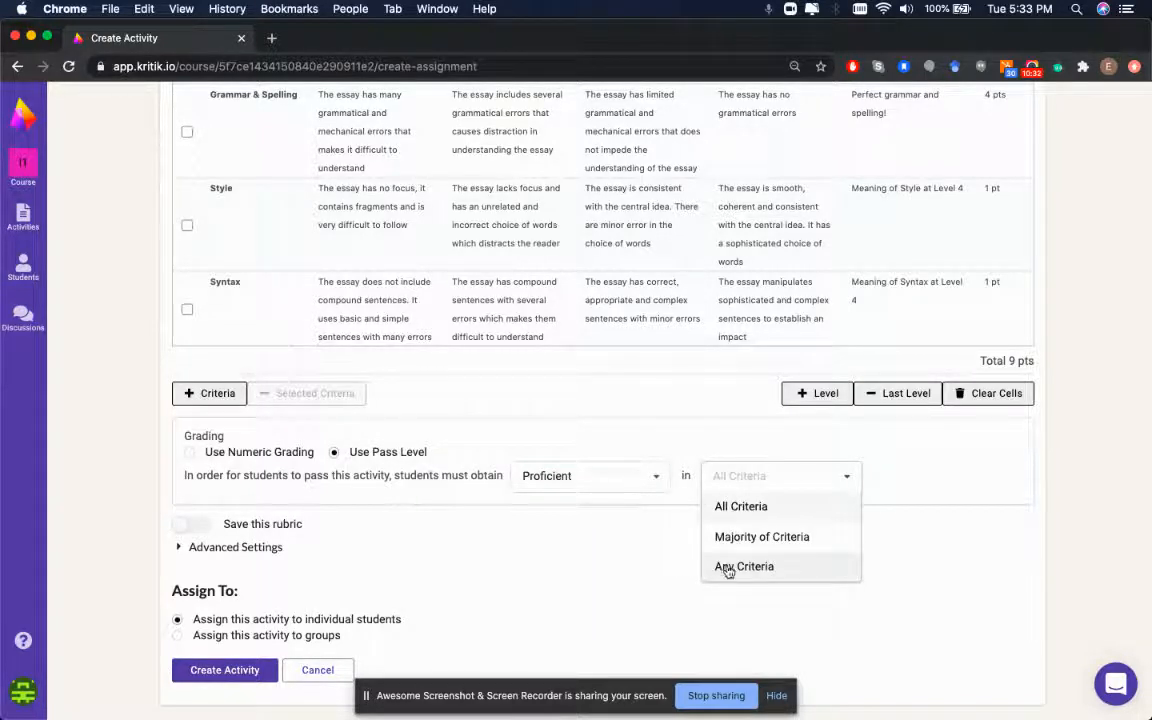
left_click(730, 506)
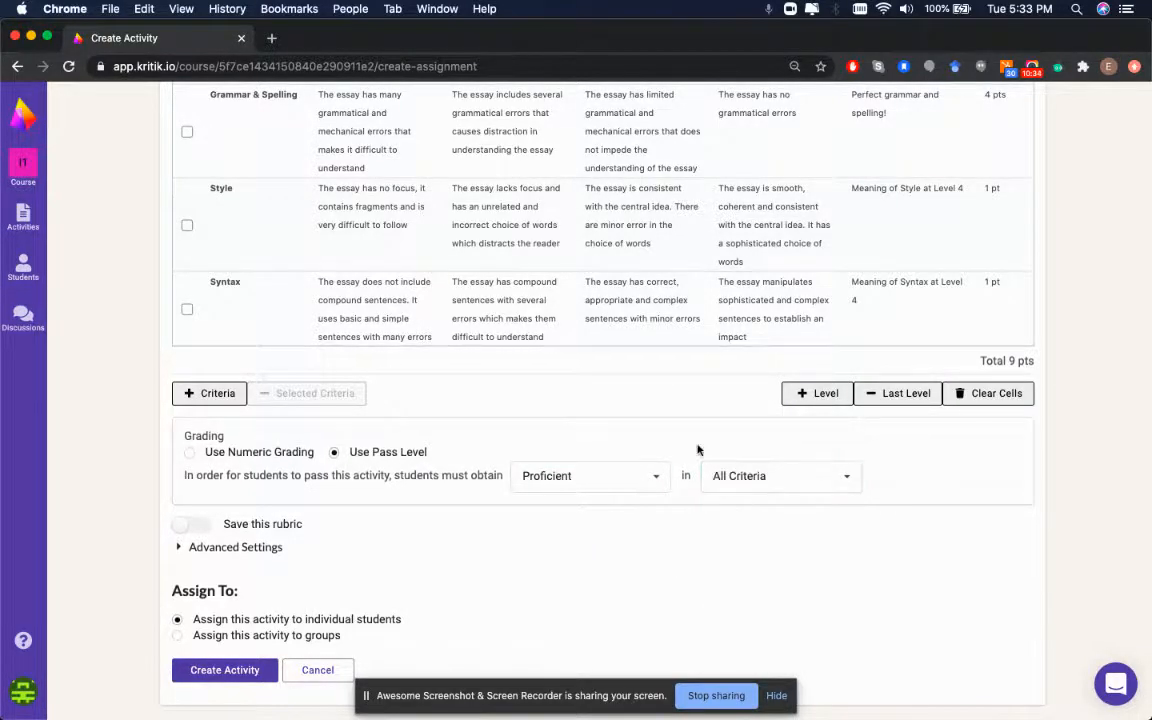
scroll(591, 342, "up", 5)
scroll(622, 324, "down", 2)
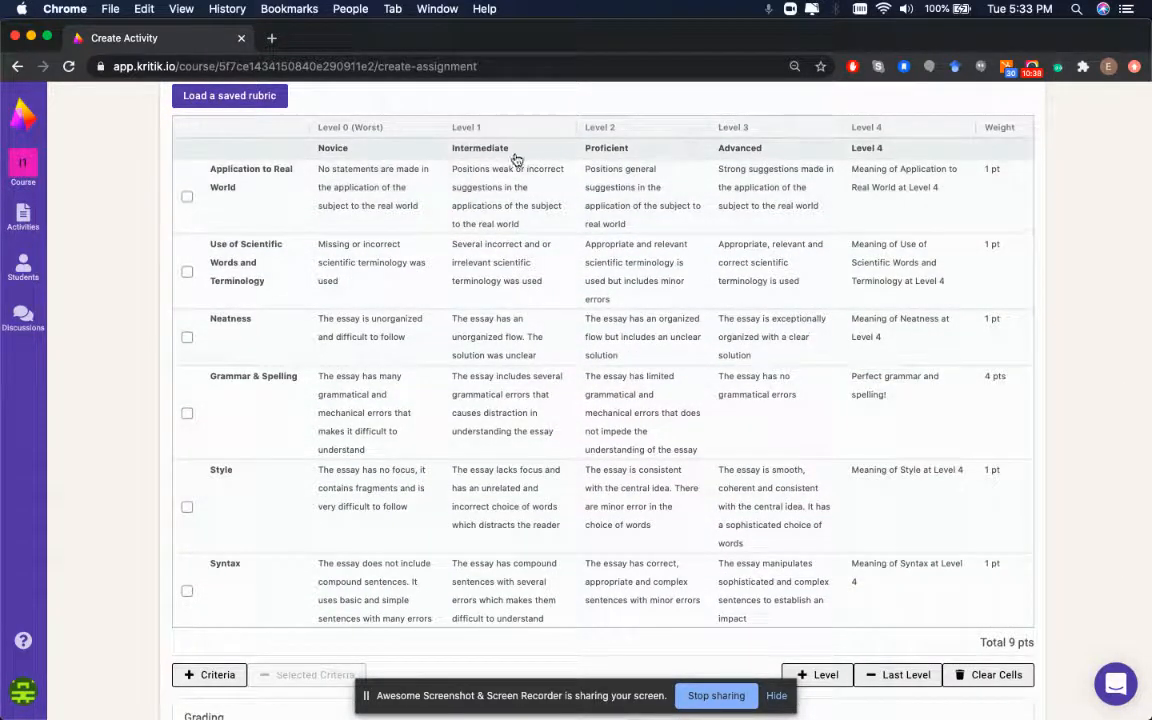
Rename the Level 0 column heading from Novice to 'Needs Improvement'
double_click(392, 148)
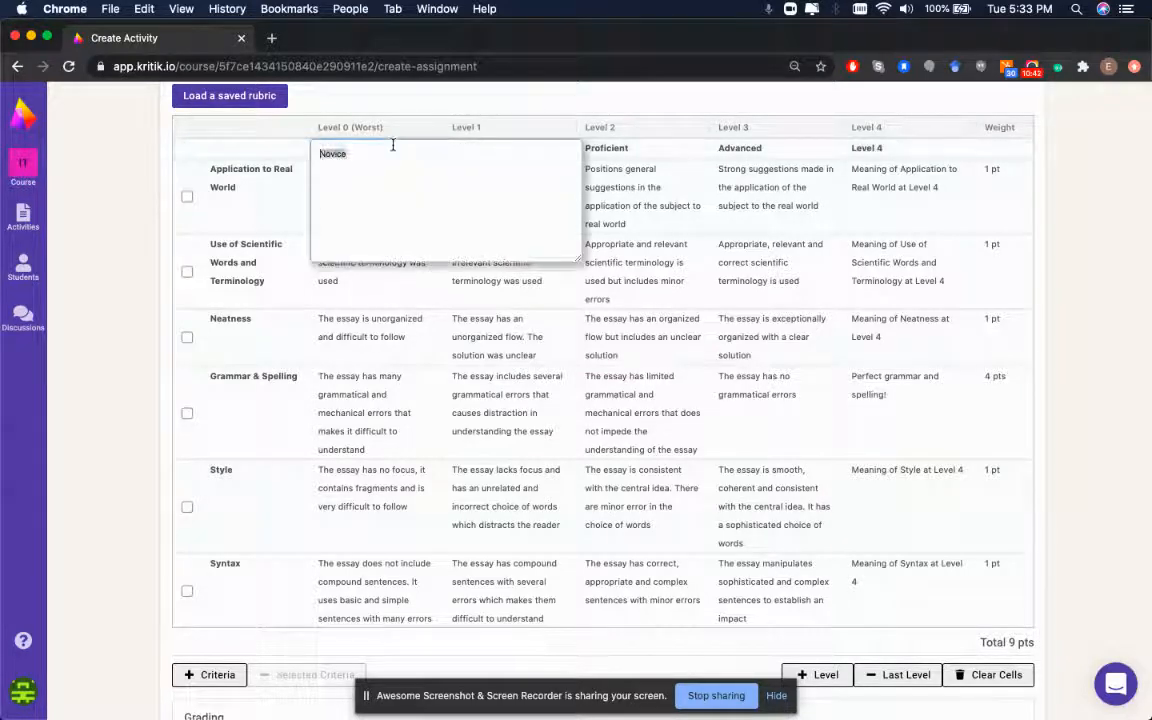
type("Needs Improvement")
key("Return")
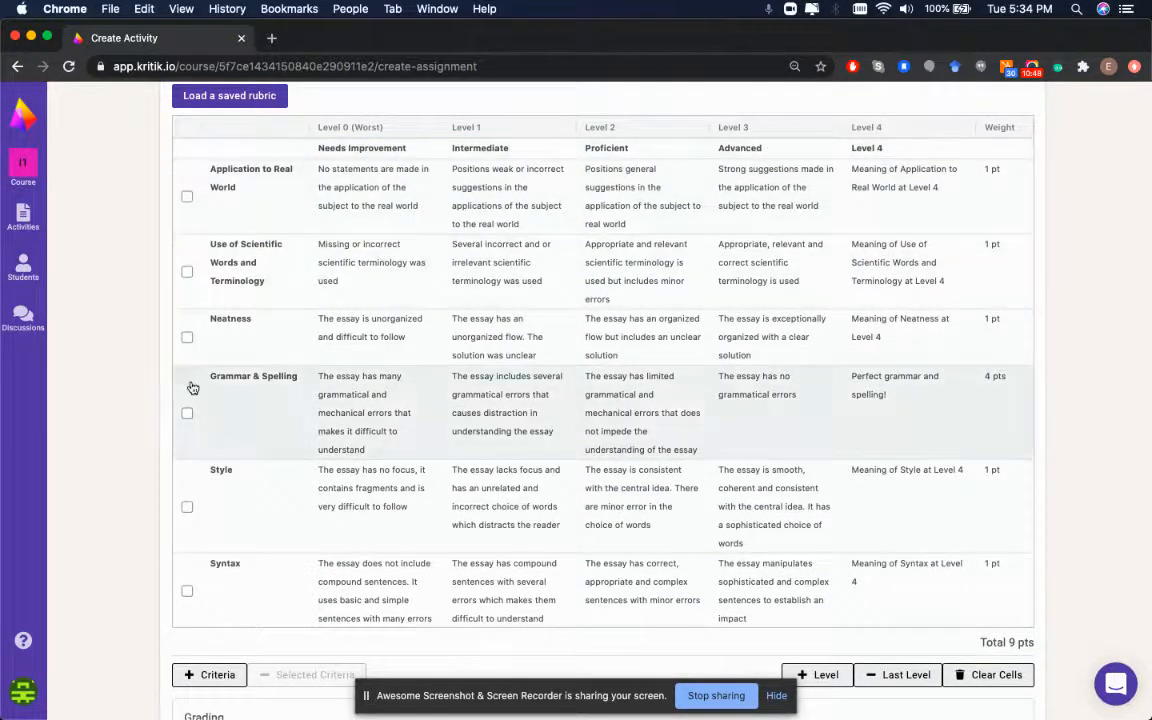
scroll(300, 430, "down", 5)
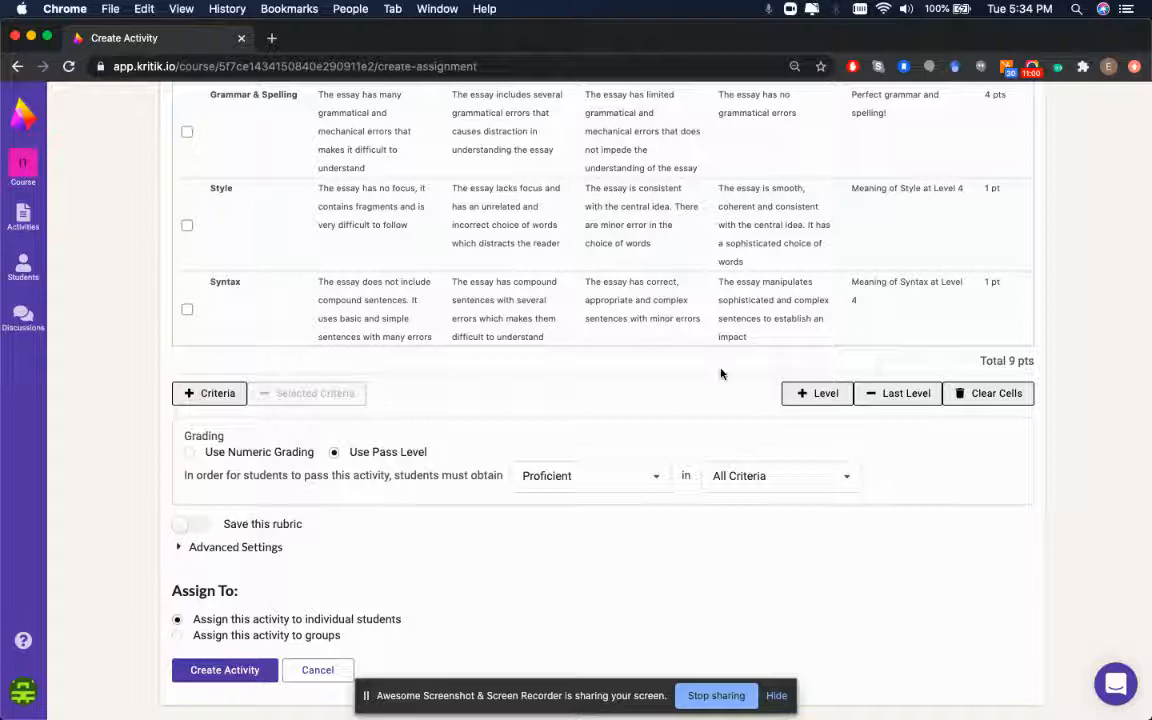
Expand Advanced Settings and check the Creations to Evaluate value of 5
left_click(218, 546)
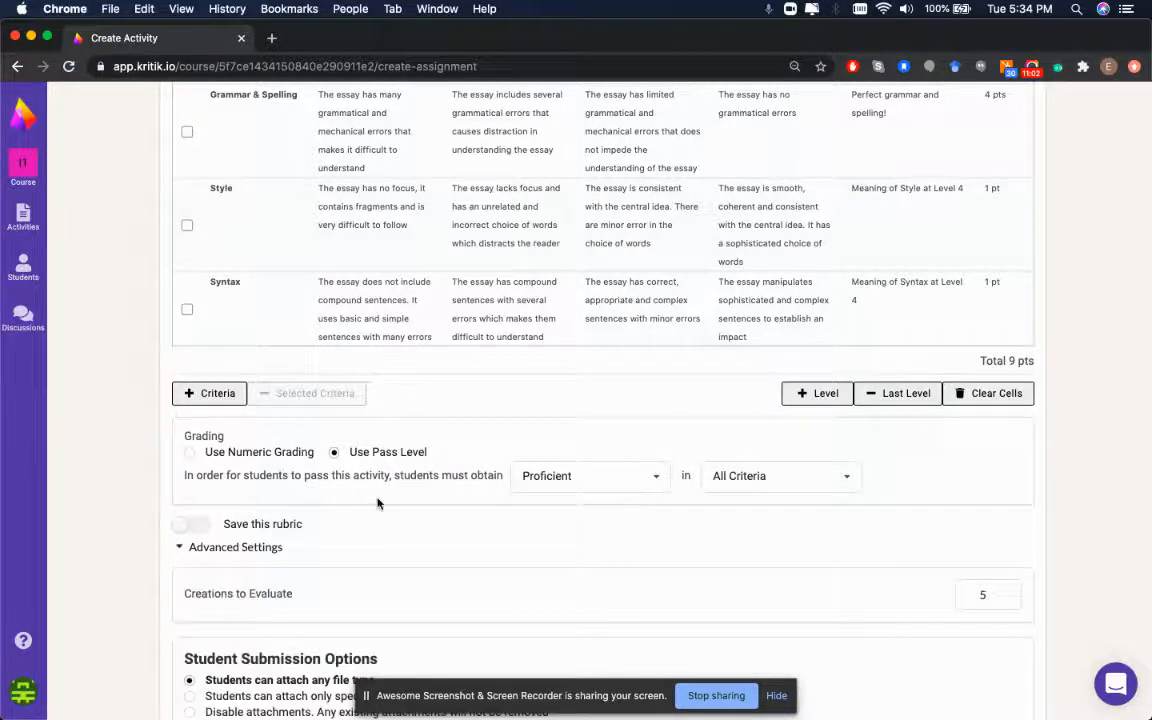
scroll(378, 504, "down", 3)
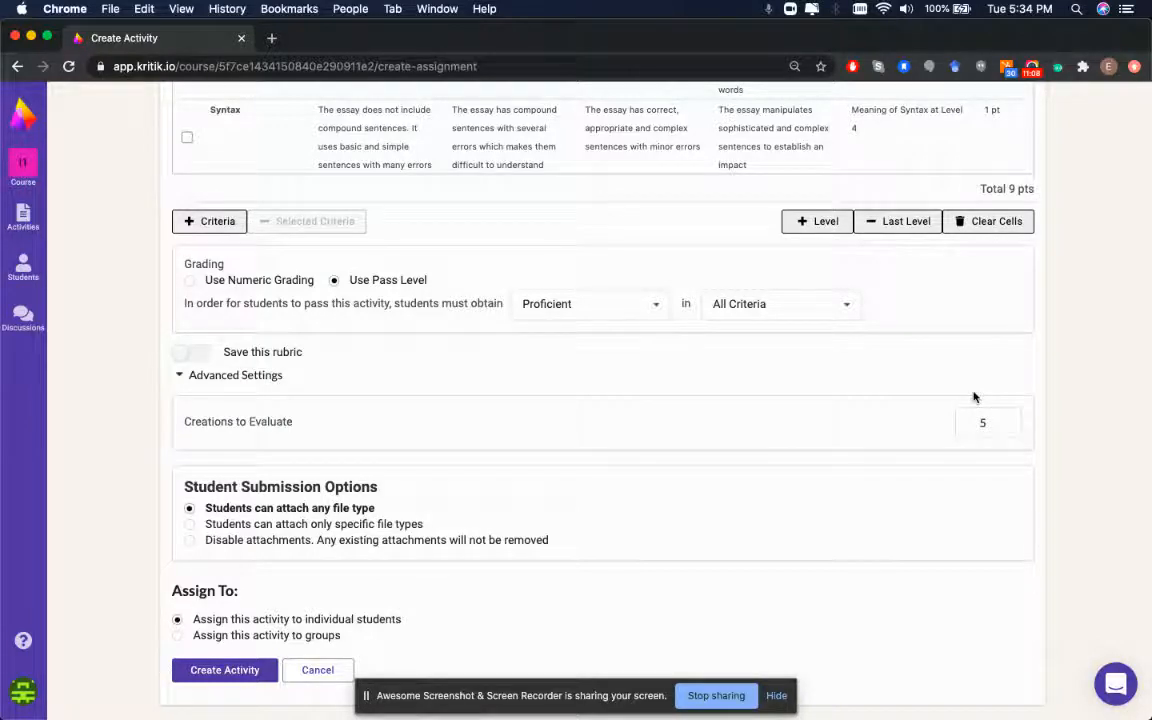
mouse_move(967, 422)
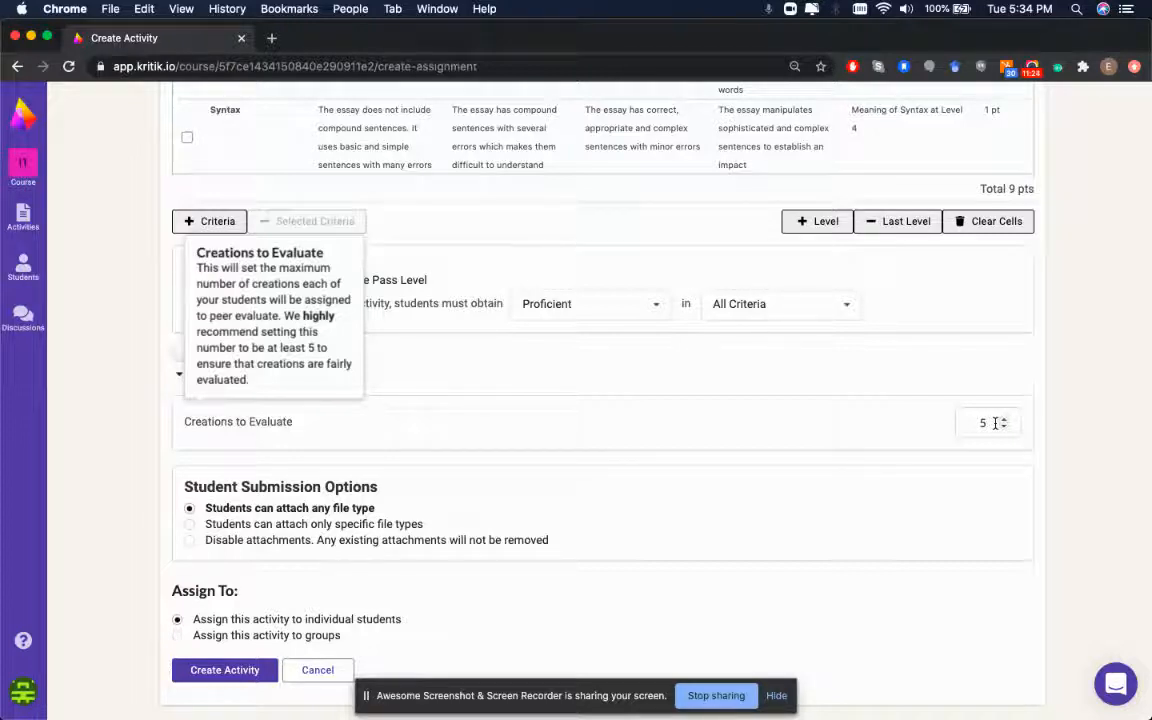
left_click(1005, 427)
left_click(1005, 427)
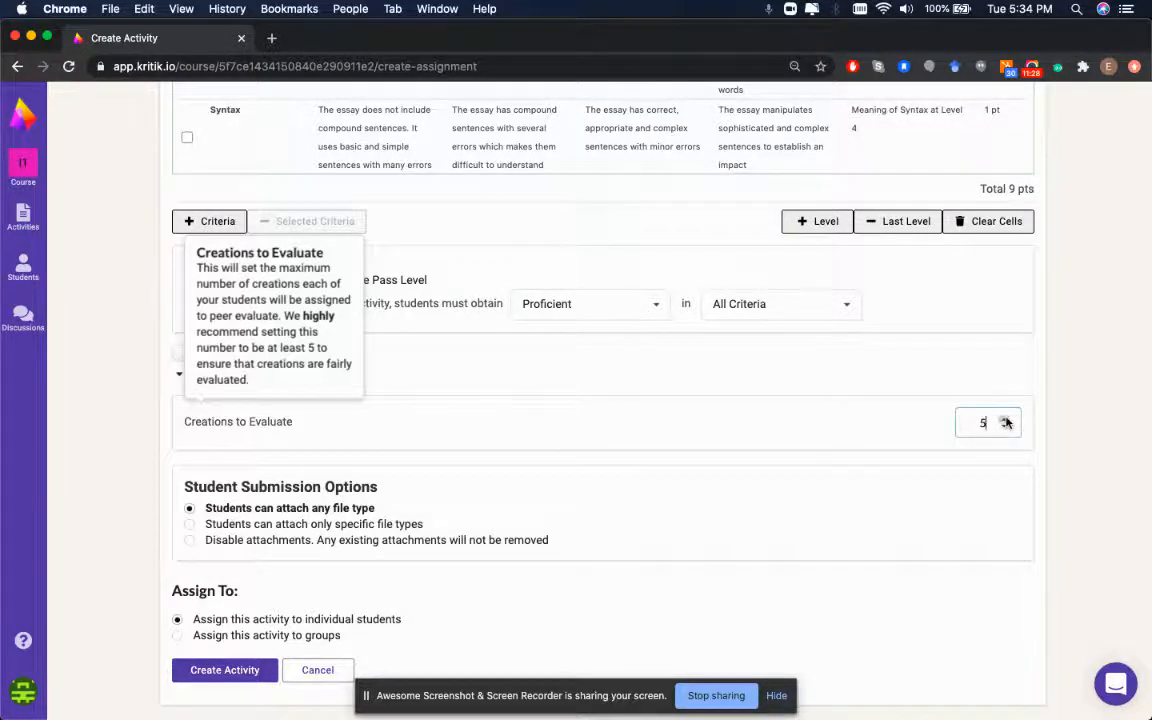
left_click(875, 377)
left_click(236, 547)
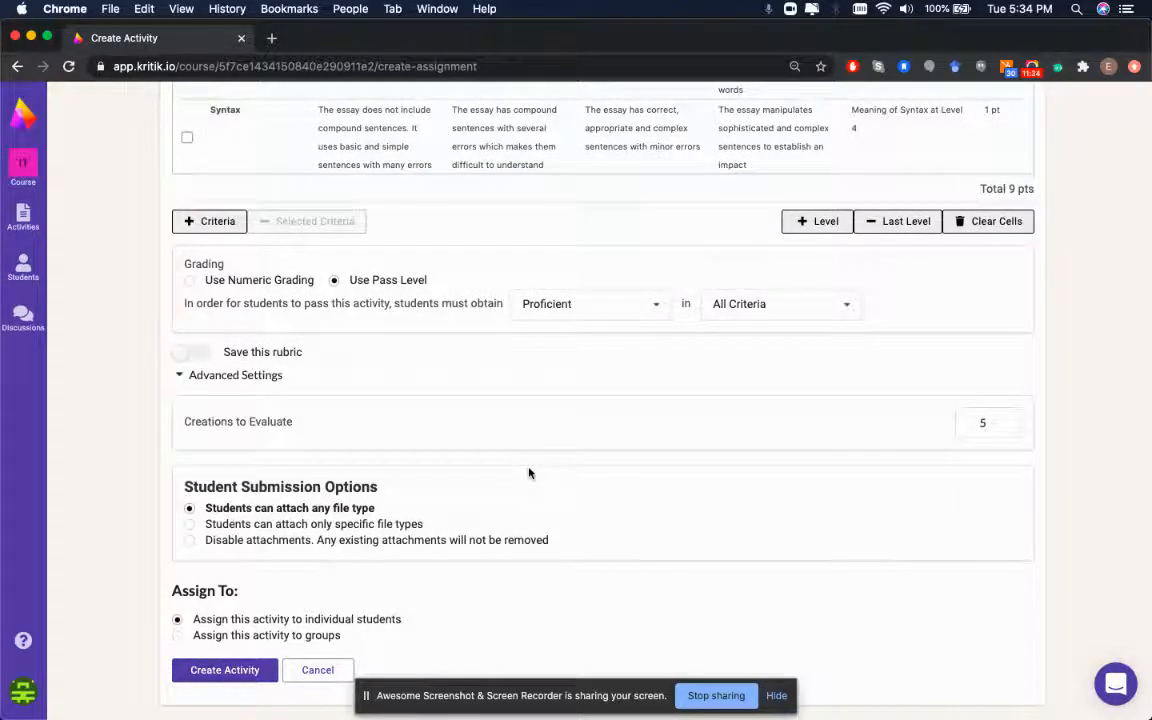
Allow only specific file types, unchecking PDF, image, Word, text, Zip and Excel
left_click(191, 528)
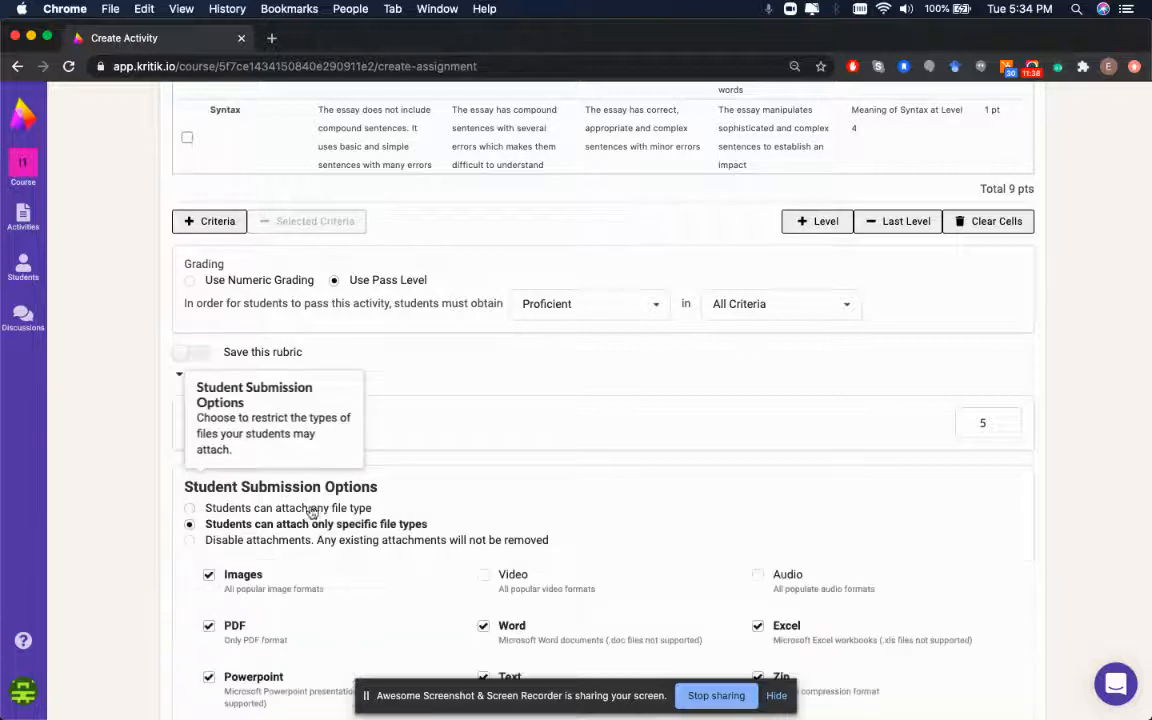
left_click(247, 508)
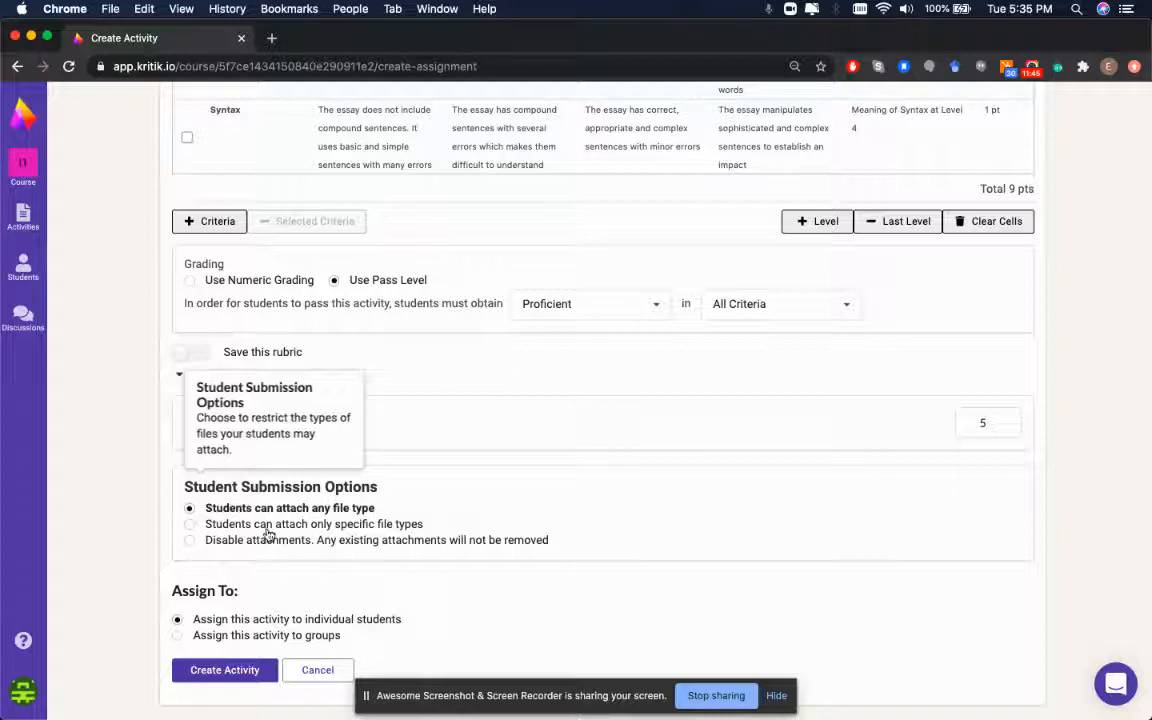
left_click(215, 524)
scroll(358, 503, "down", 2)
scroll(358, 503, "down", 1)
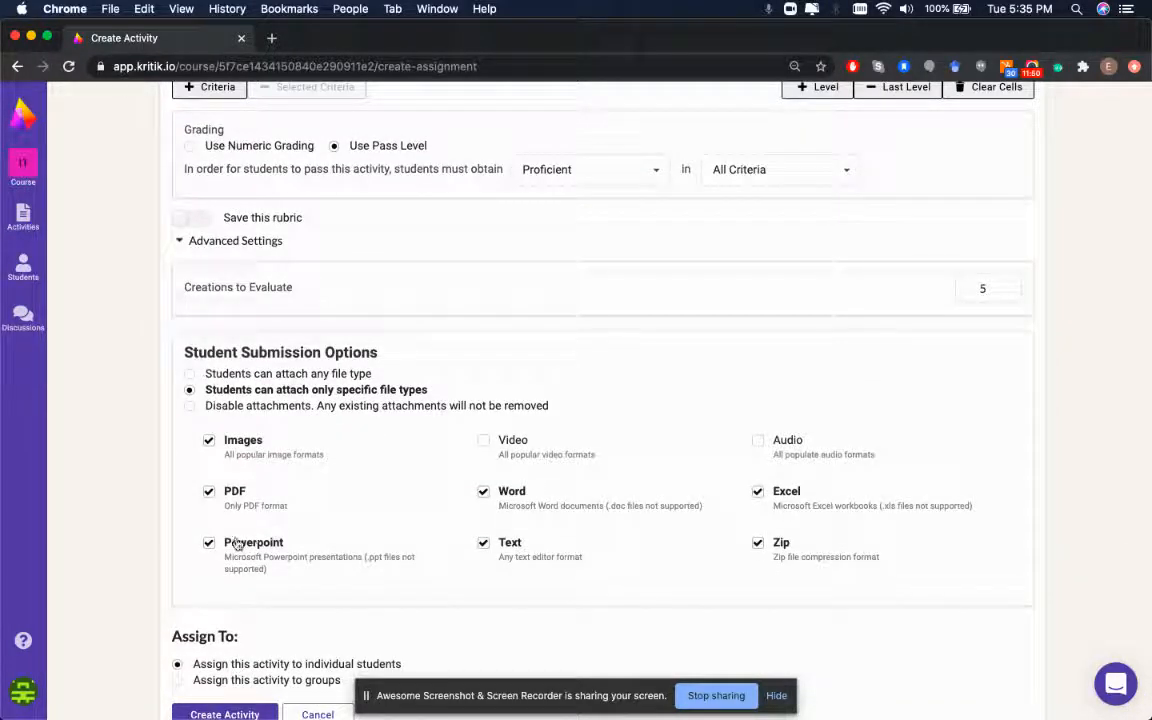
left_click(208, 492)
left_click(208, 440)
left_click(483, 491)
left_click(483, 543)
left_click(758, 542)
left_click(758, 491)
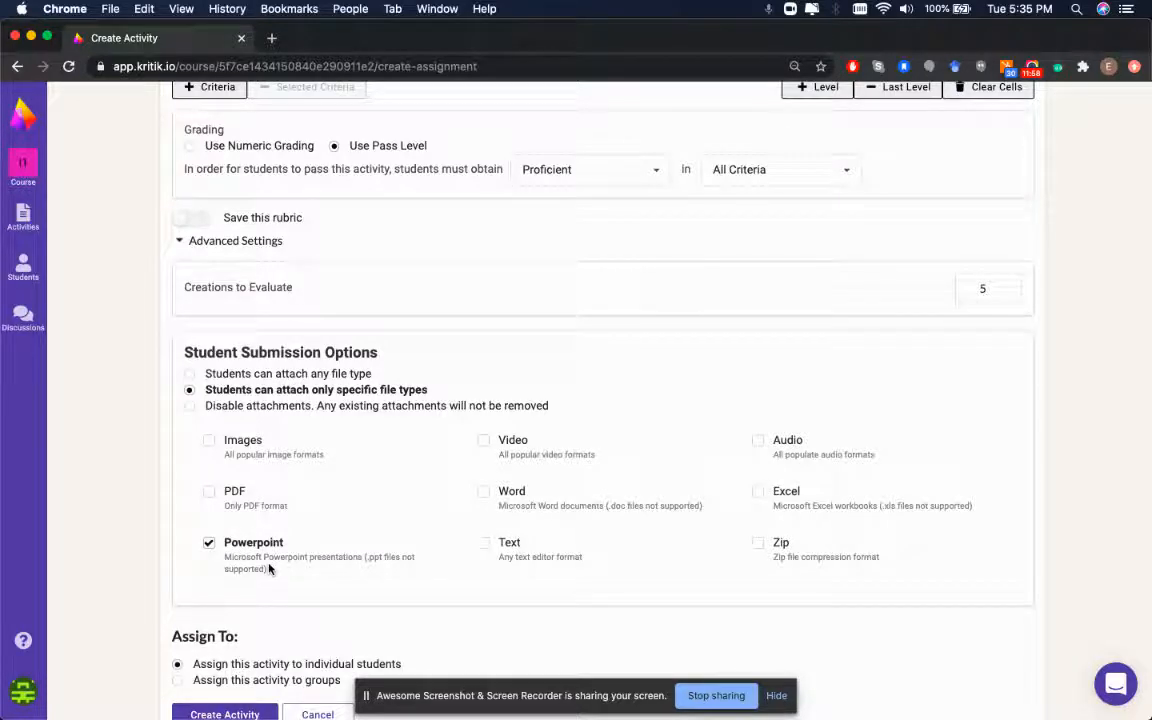
Set the student submission option to Disable attachments
left_click(190, 406)
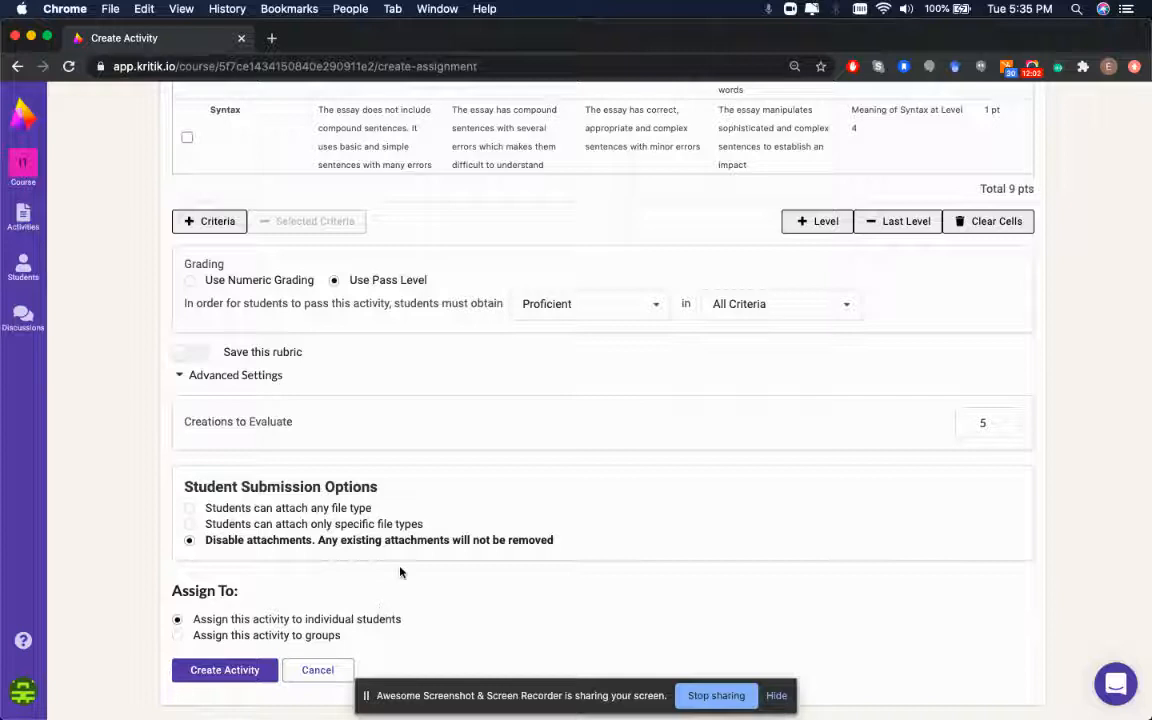
left_click(309, 525)
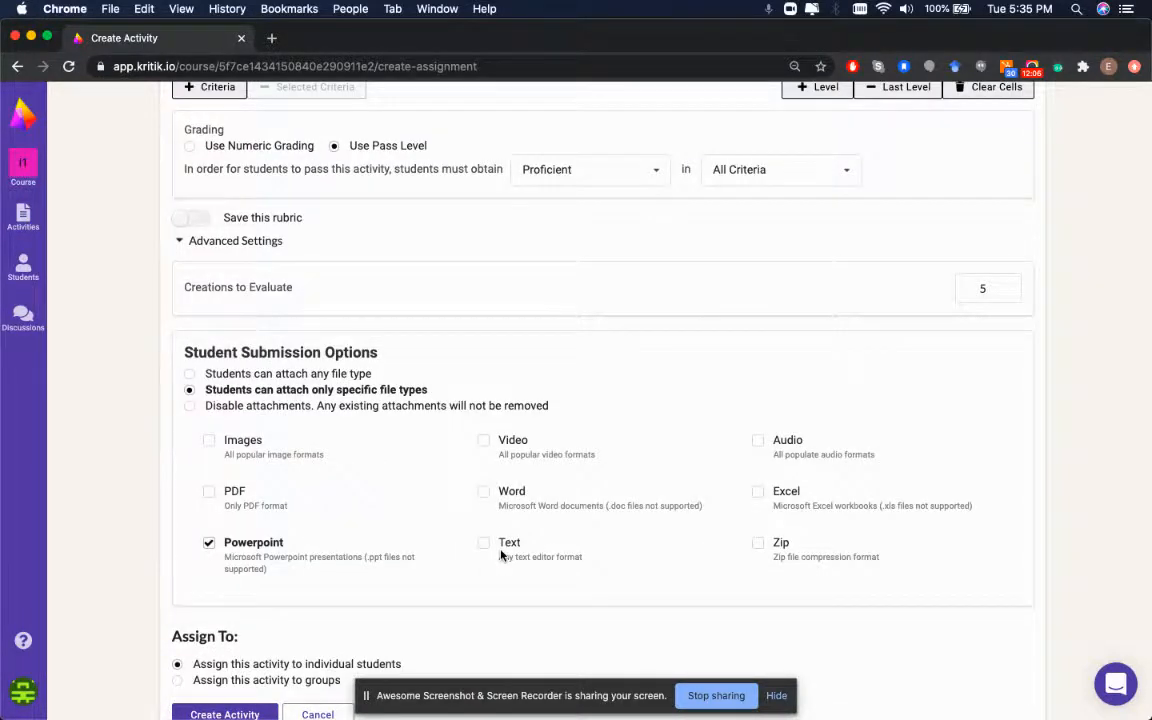
scroll(398, 266, "up", 20)
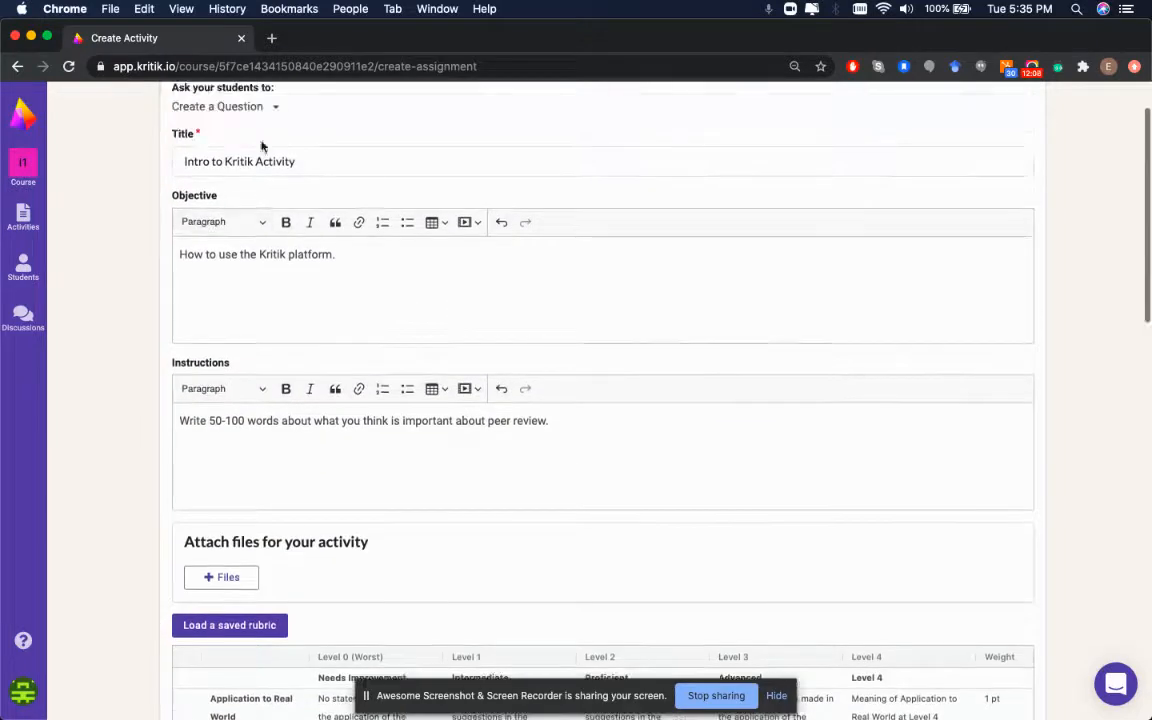
scroll(362, 335, "down", 20)
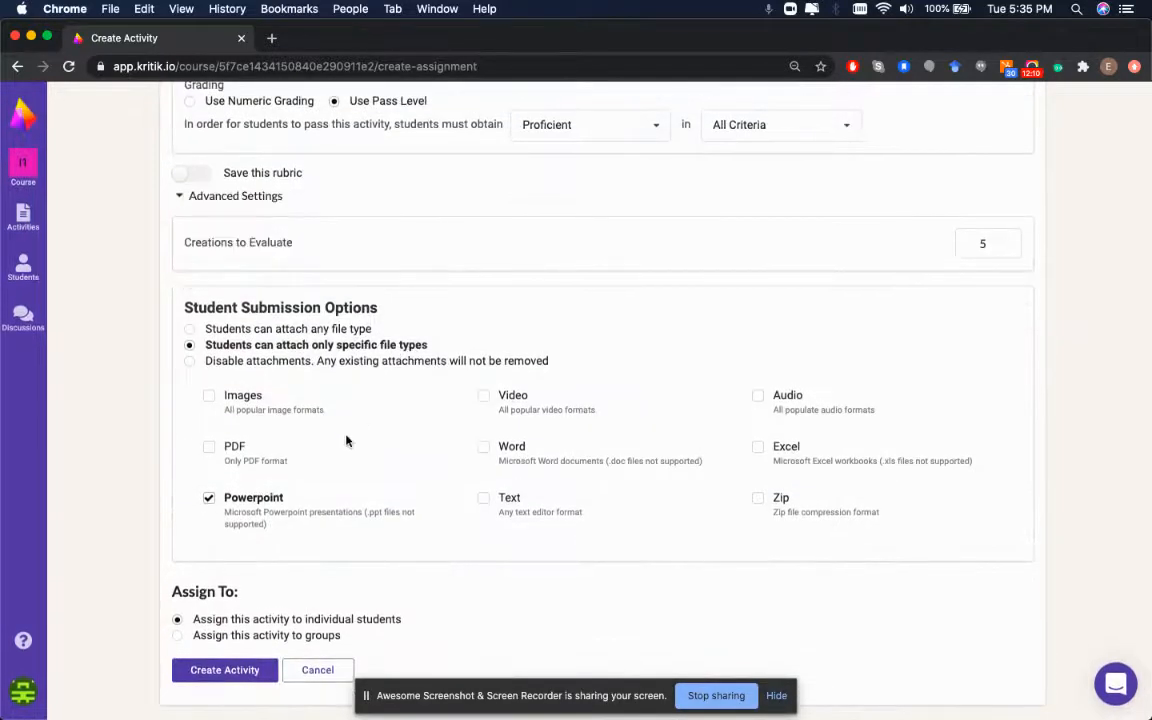
left_click(191, 364)
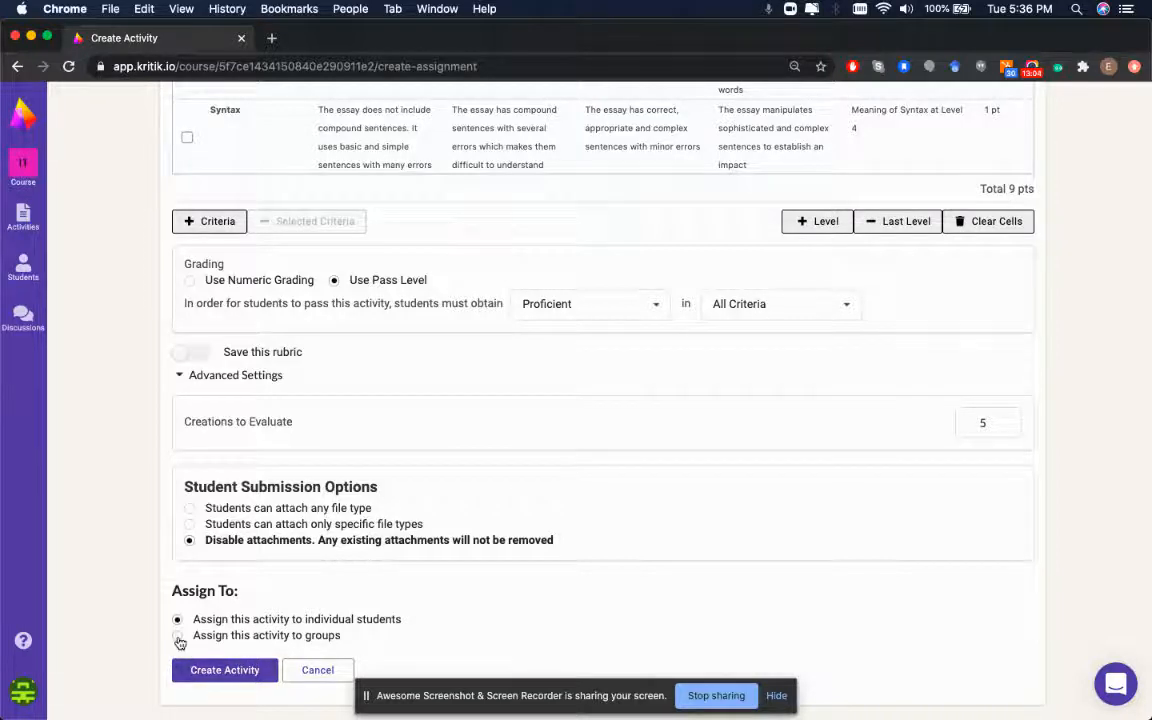
Keep the activity assigned to individual students and create Intro to Kritik Activity
left_click(178, 638)
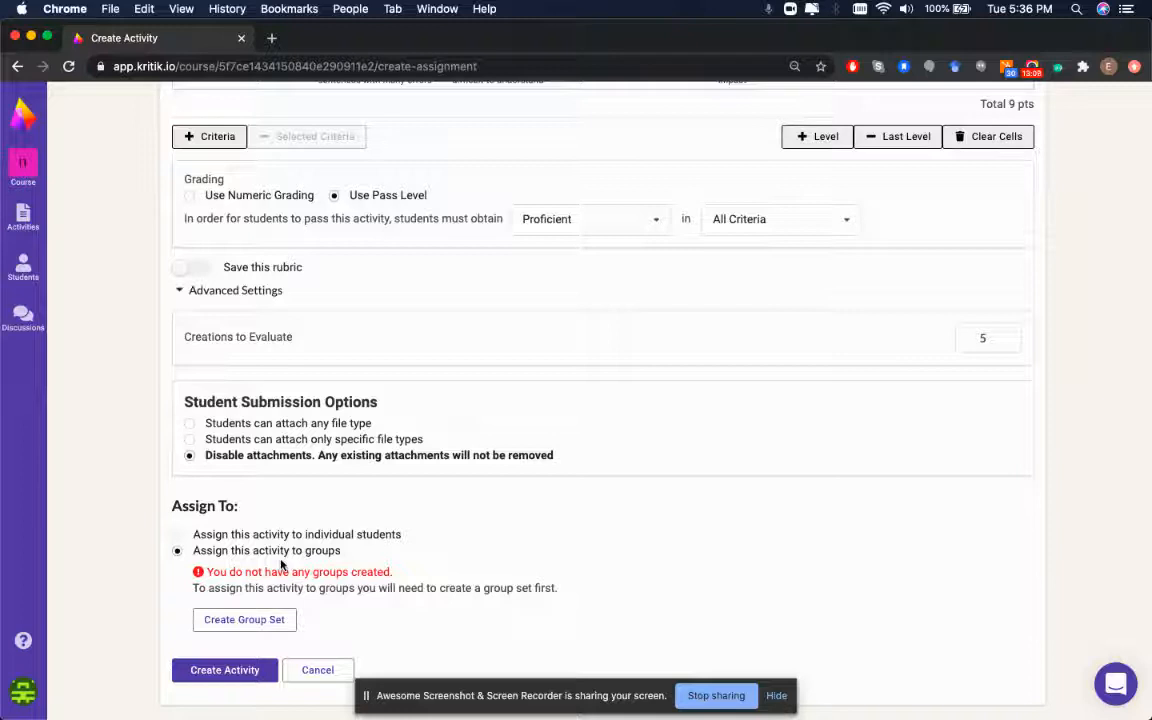
left_click(177, 534)
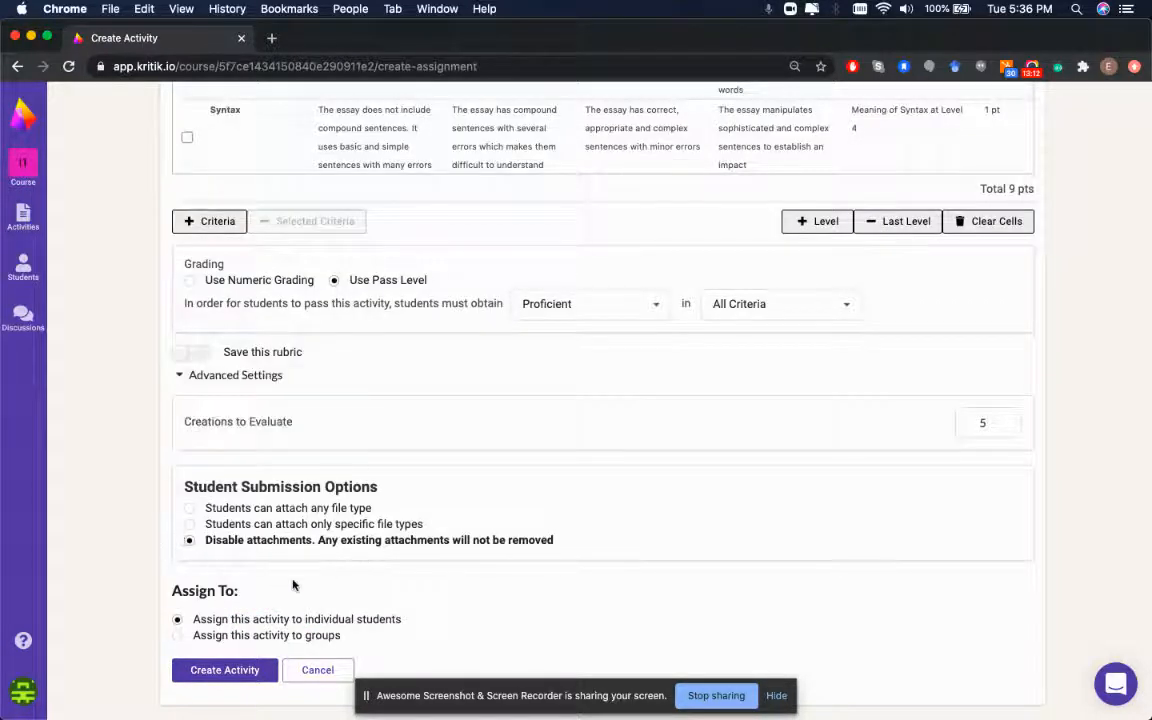
left_click(240, 678)
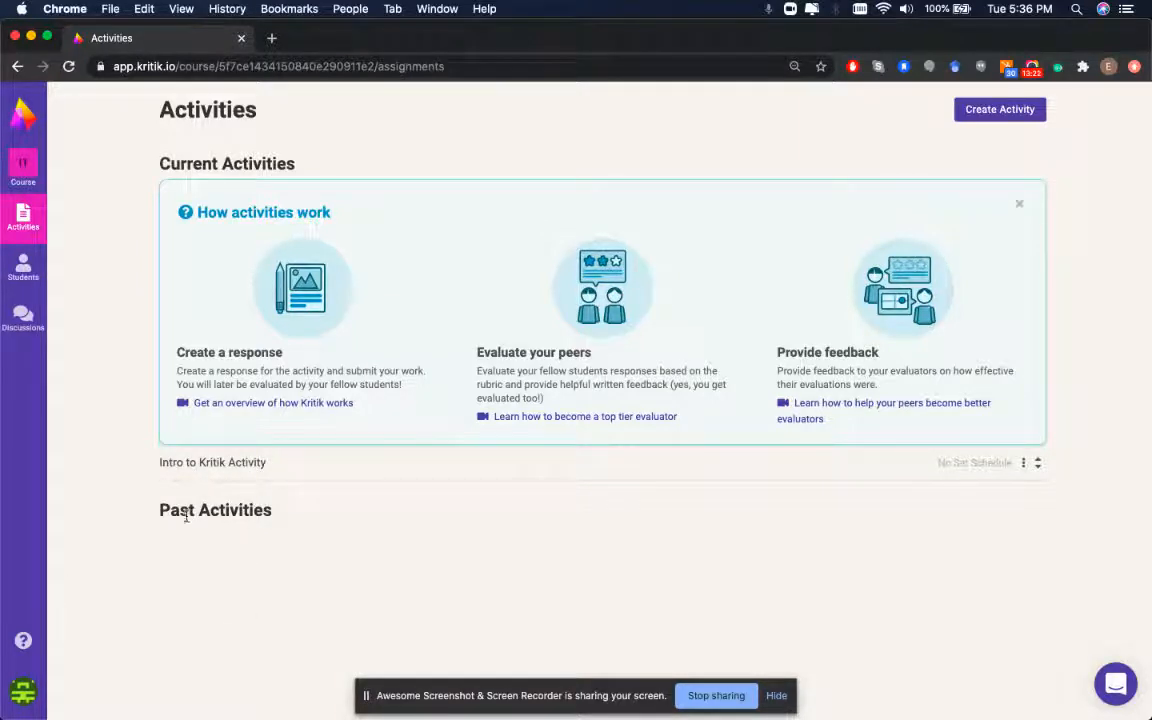
Open Intro to Kritik Activity and bring up its Schedule Activity form
left_click(966, 475)
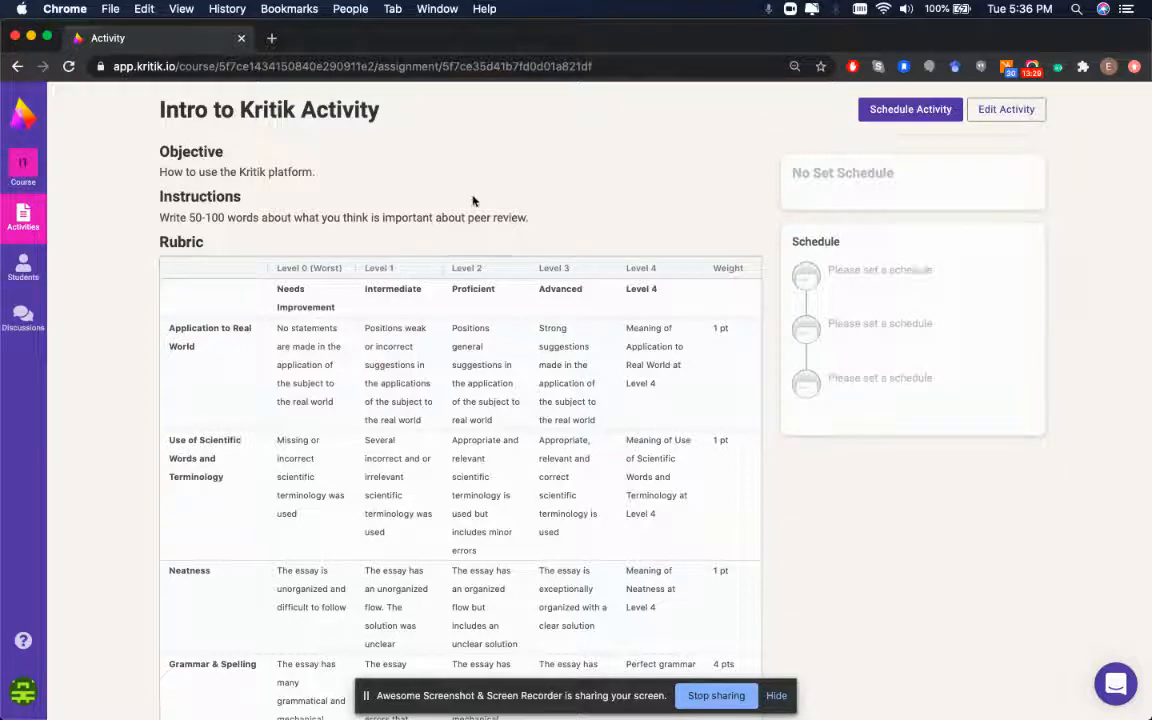
left_click(911, 113)
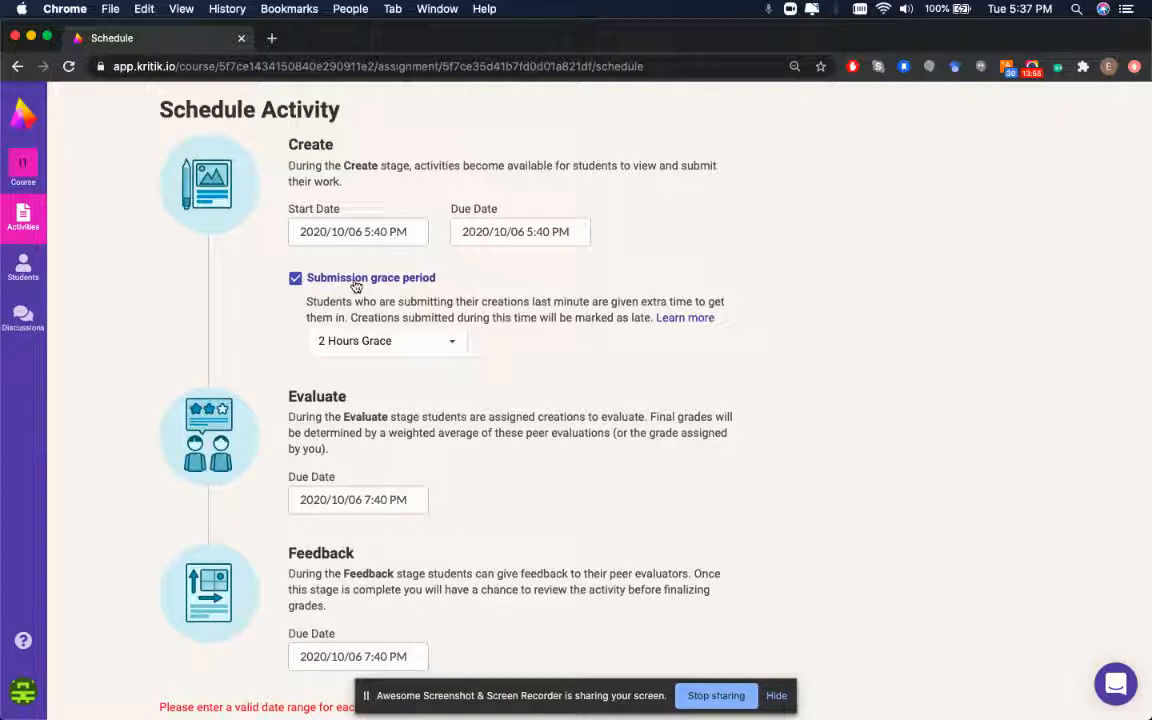
Review the grace period options without changing them, then return to Activities
left_click(396, 349)
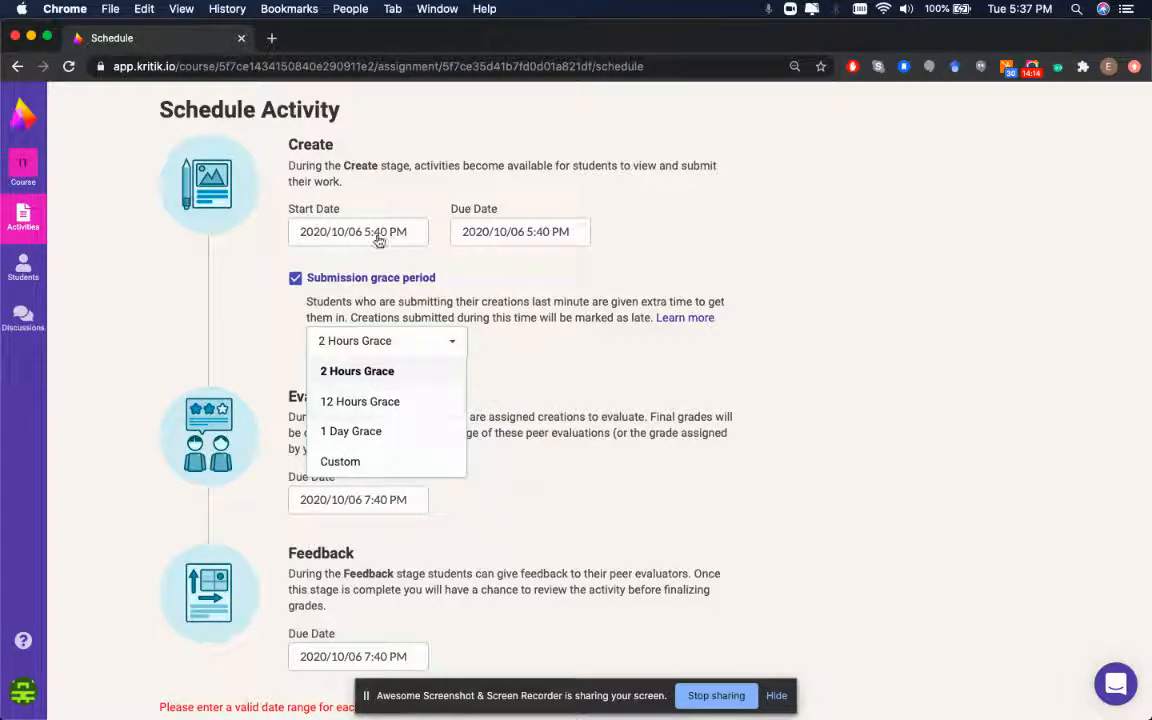
left_click(464, 310)
scroll(424, 375, "down", 2)
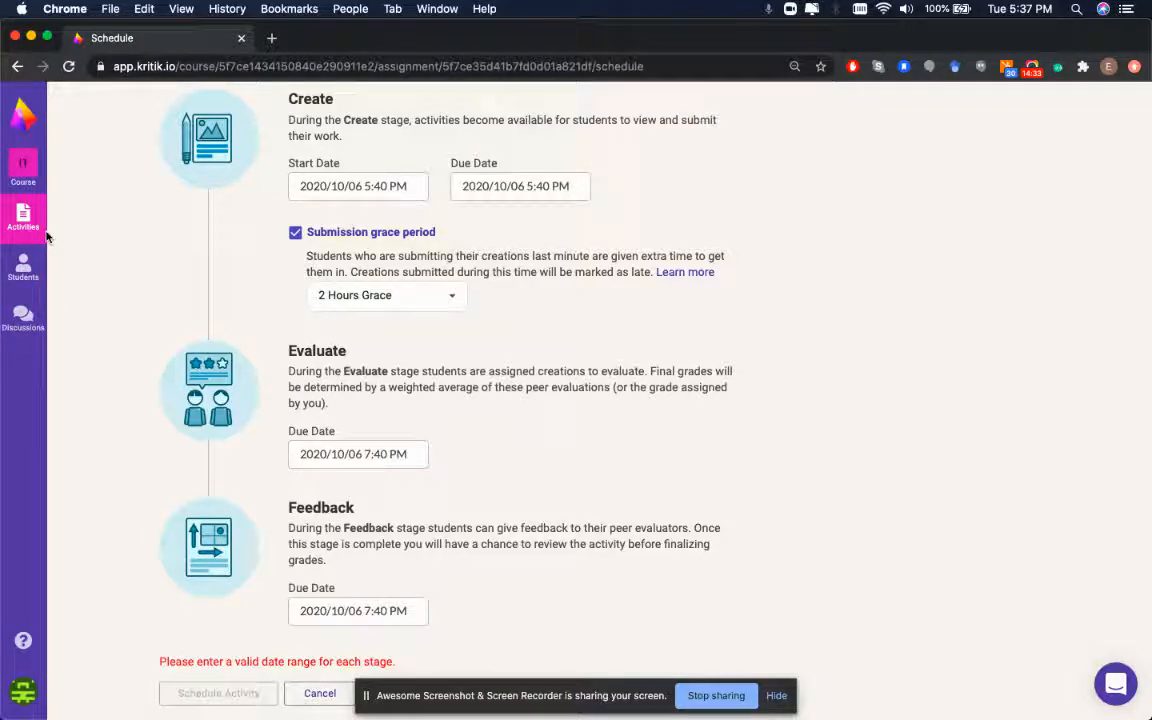
left_click(12, 216)
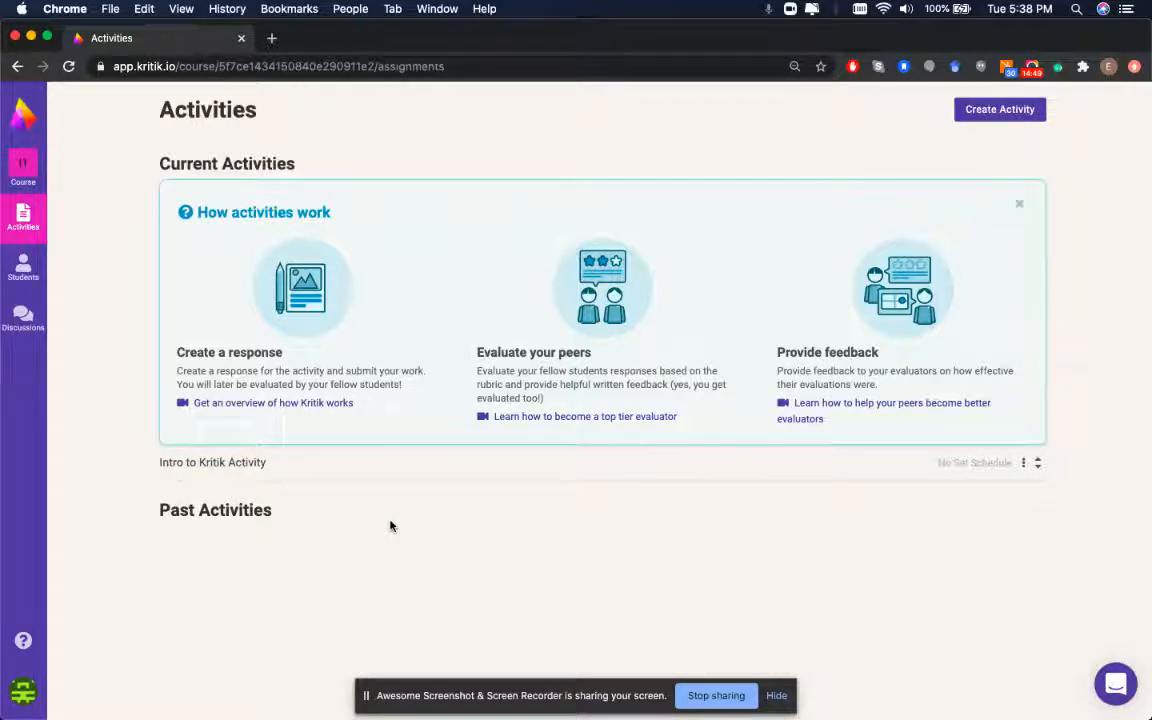
left_click(1024, 465)
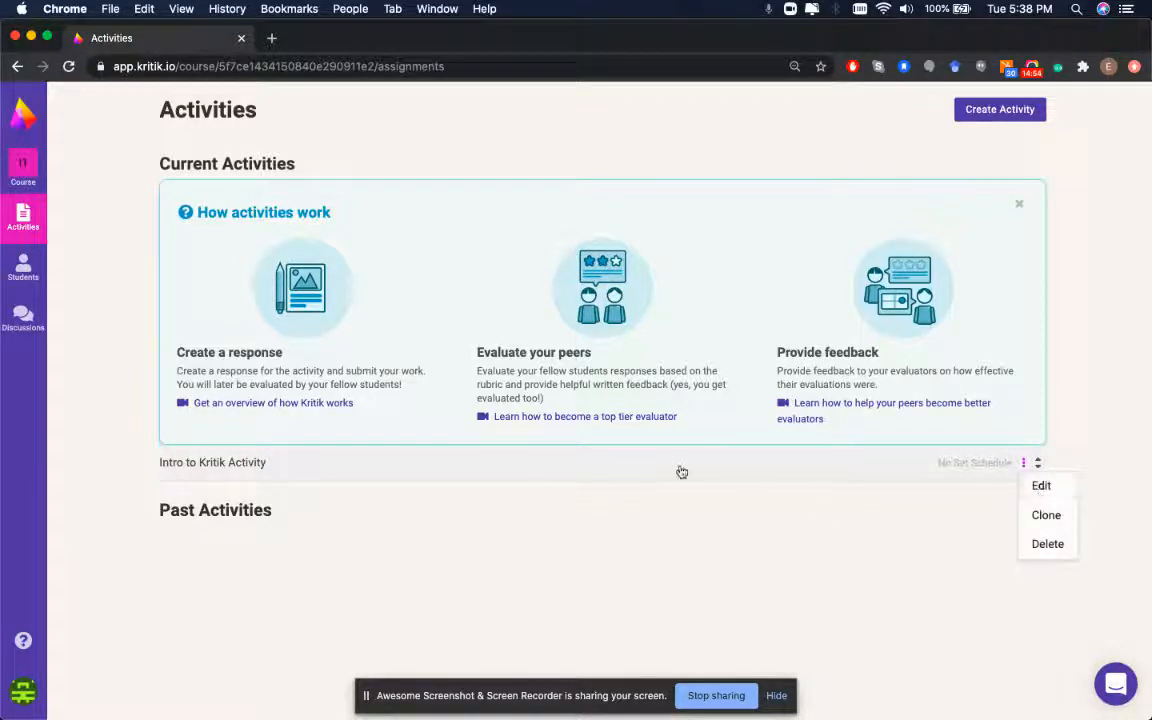
left_click(1038, 486)
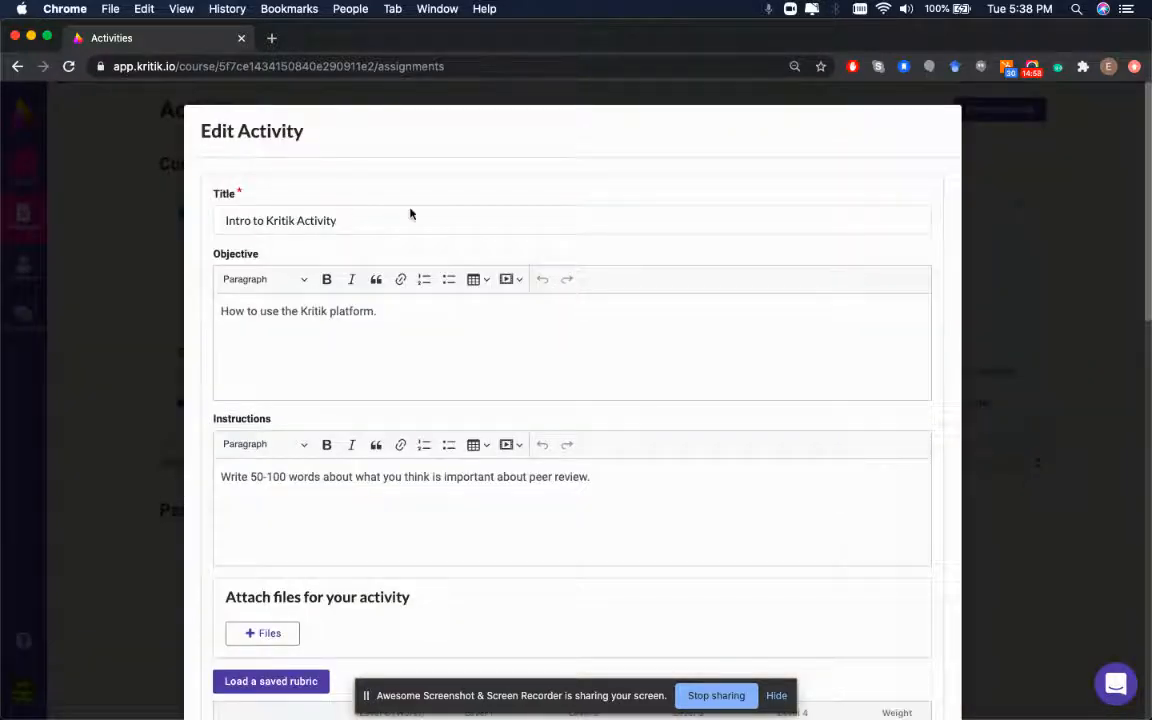
scroll(373, 406, "down", 8)
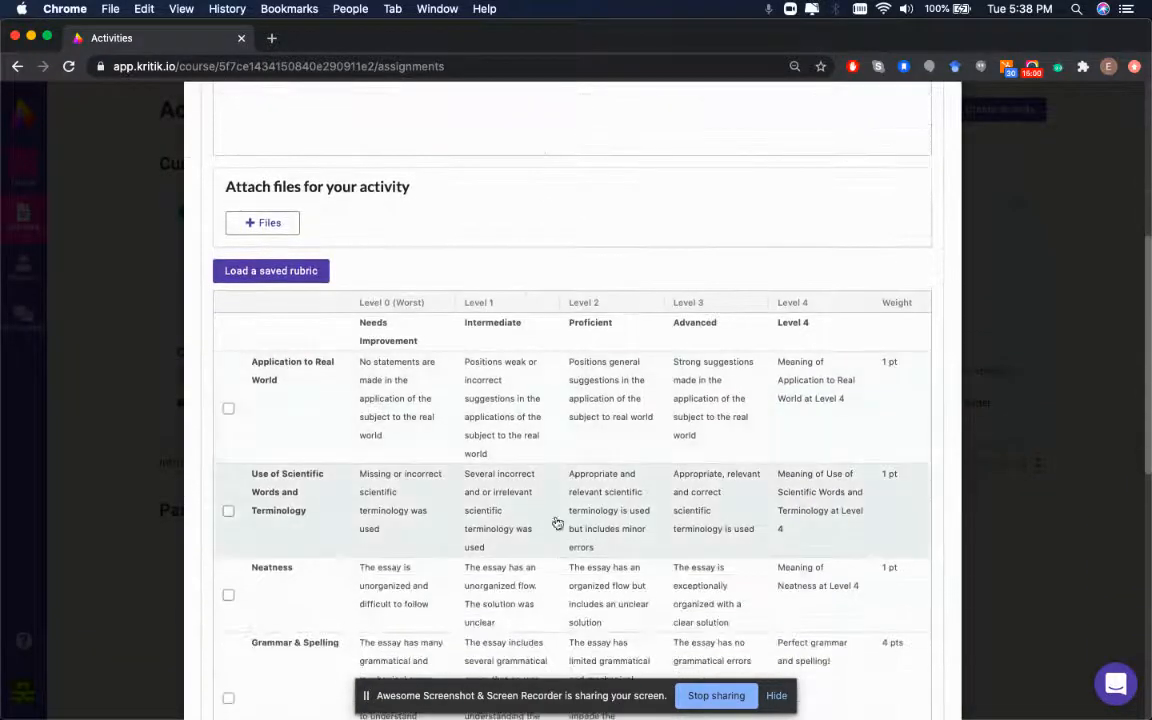
scroll(468, 481, "down", 10)
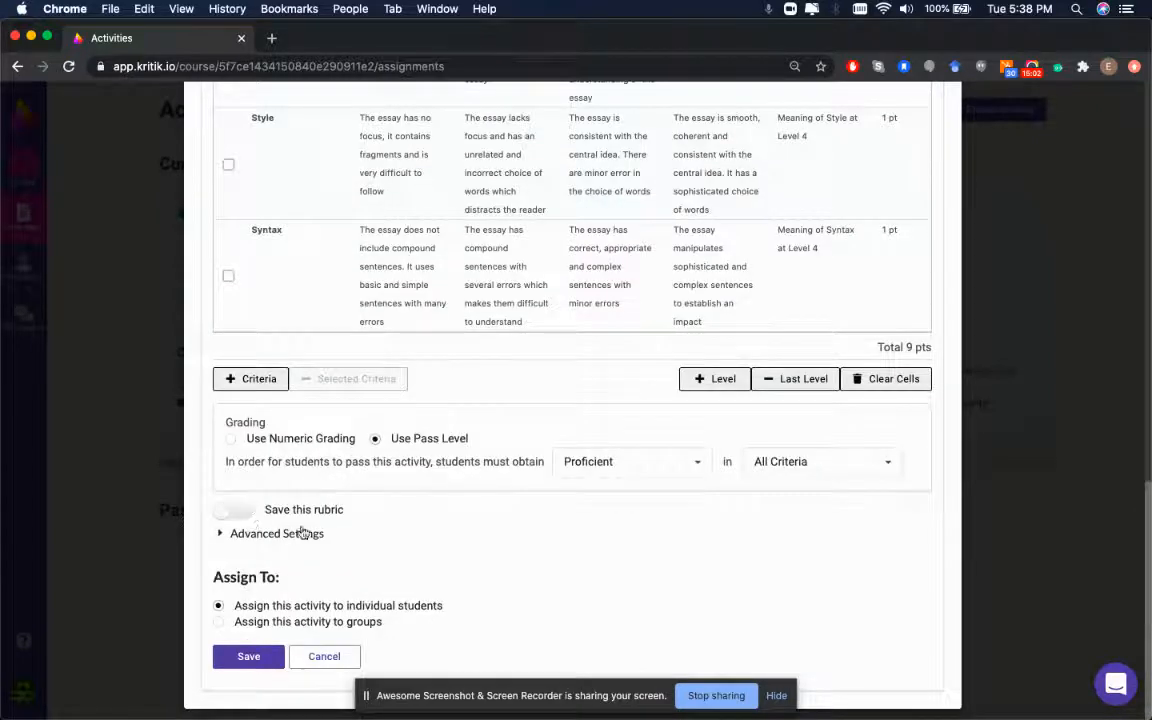
left_click(236, 533)
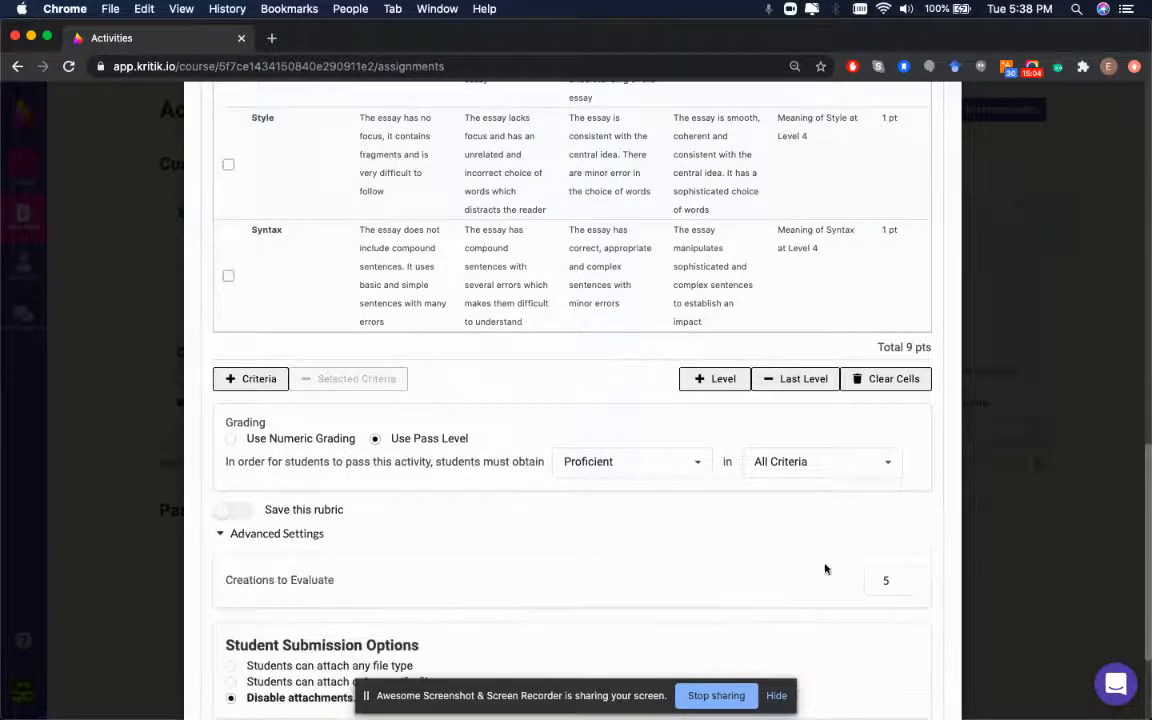
scroll(766, 635, "down", 3)
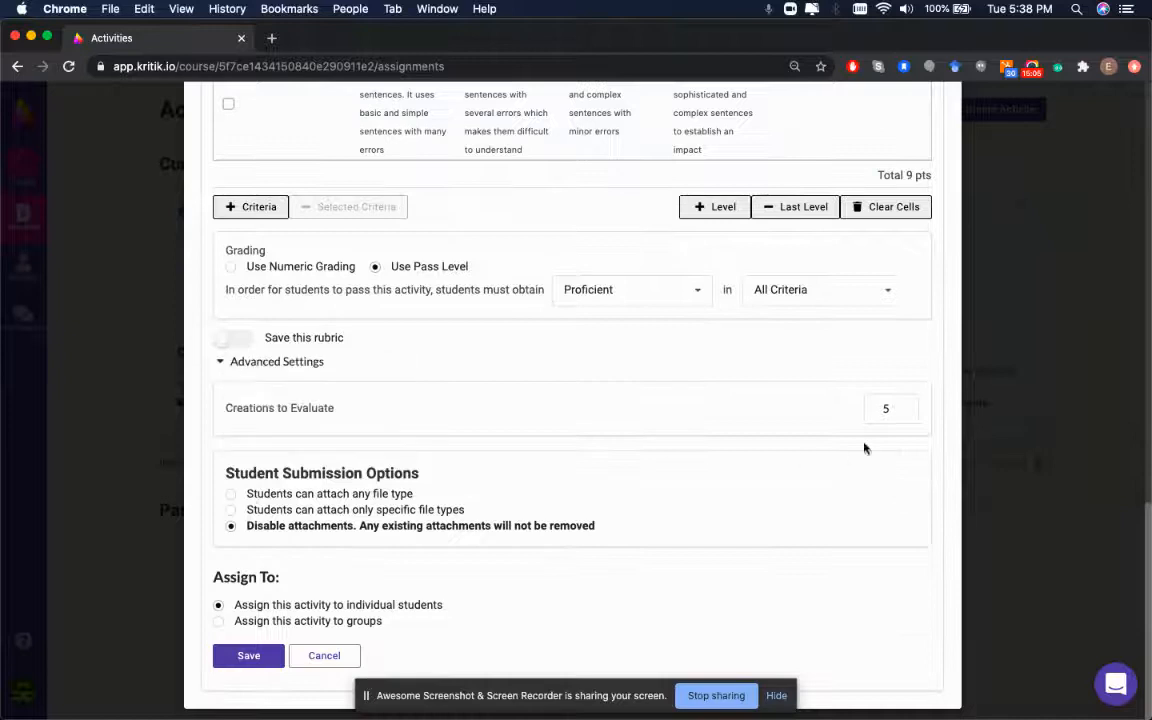
left_click(324, 656)
left_click(800, 165)
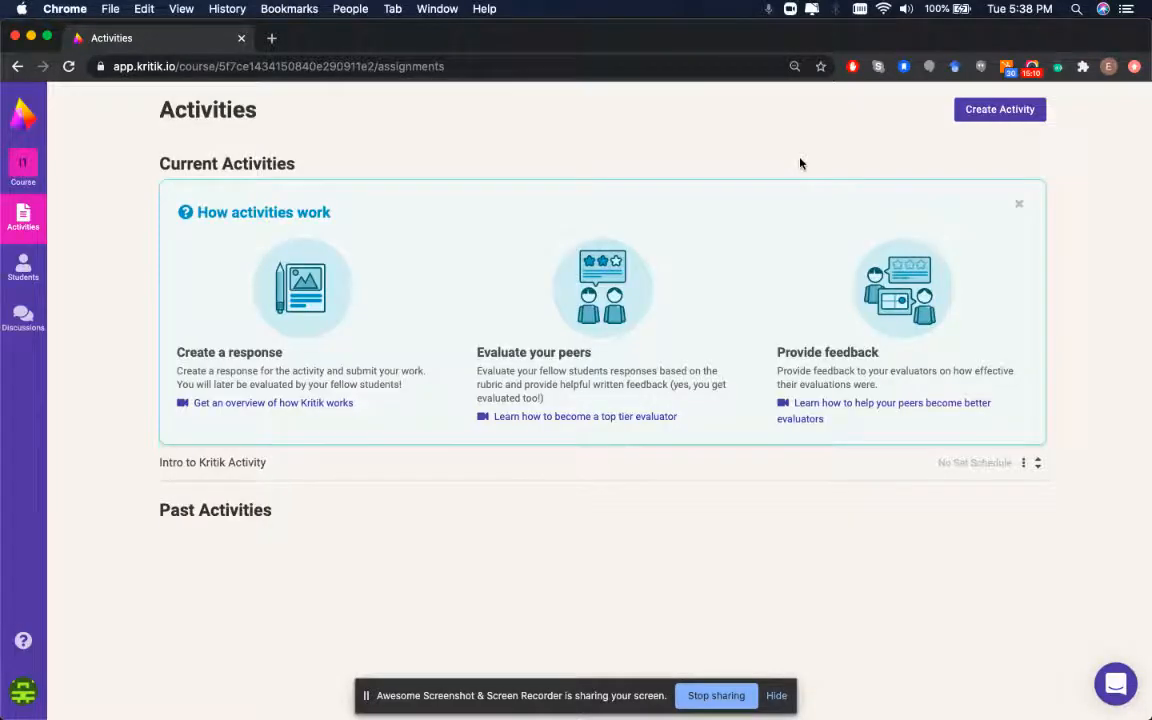
Clone Intro to Kritik Activity as 'Intro to Kritik Activity #2' and save it
left_click(1023, 464)
left_click(1047, 517)
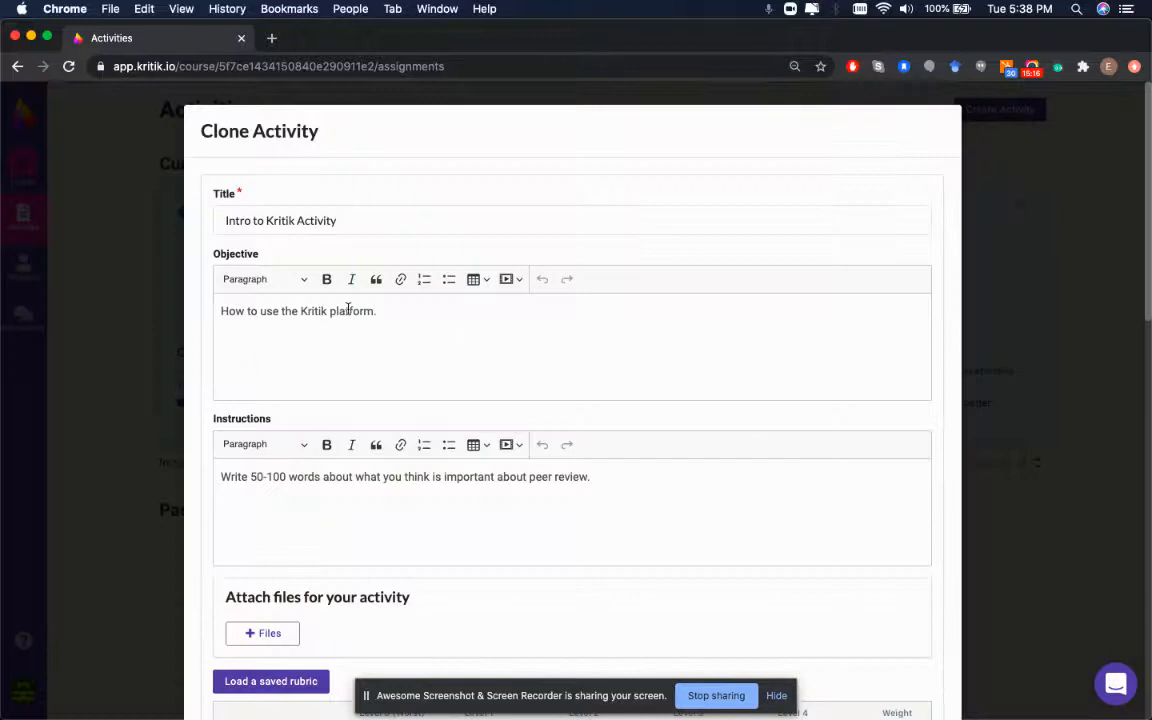
left_click(373, 220)
type("#2")
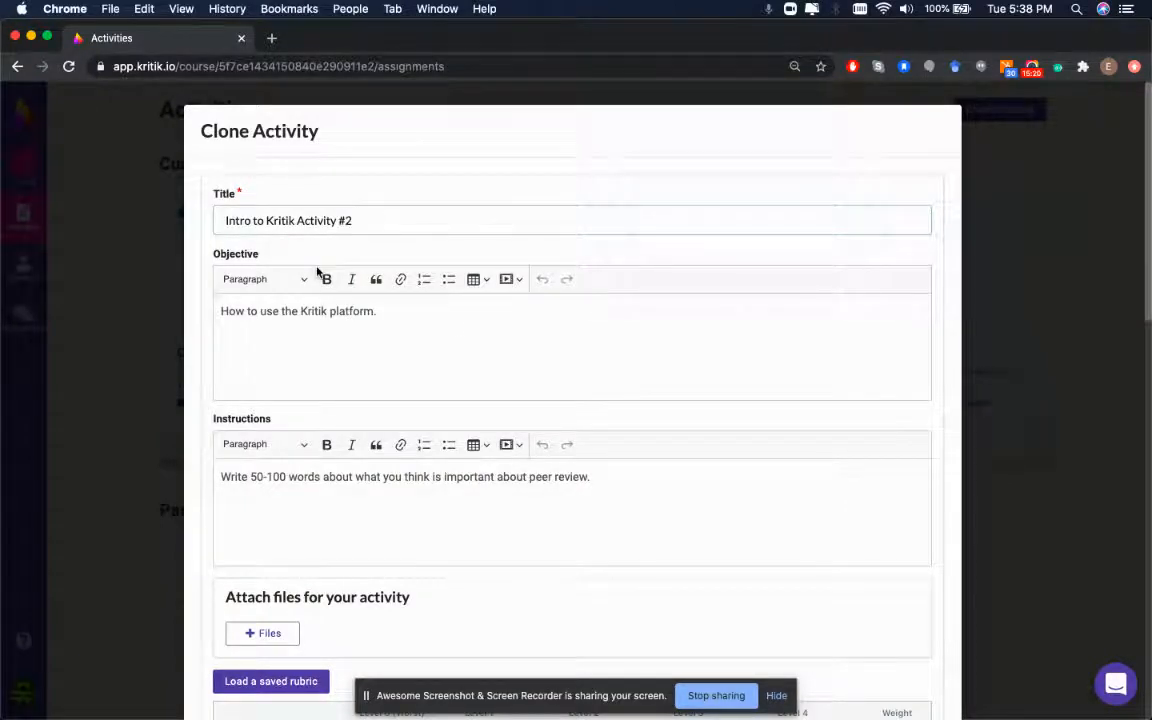
scroll(390, 457, "down", 7)
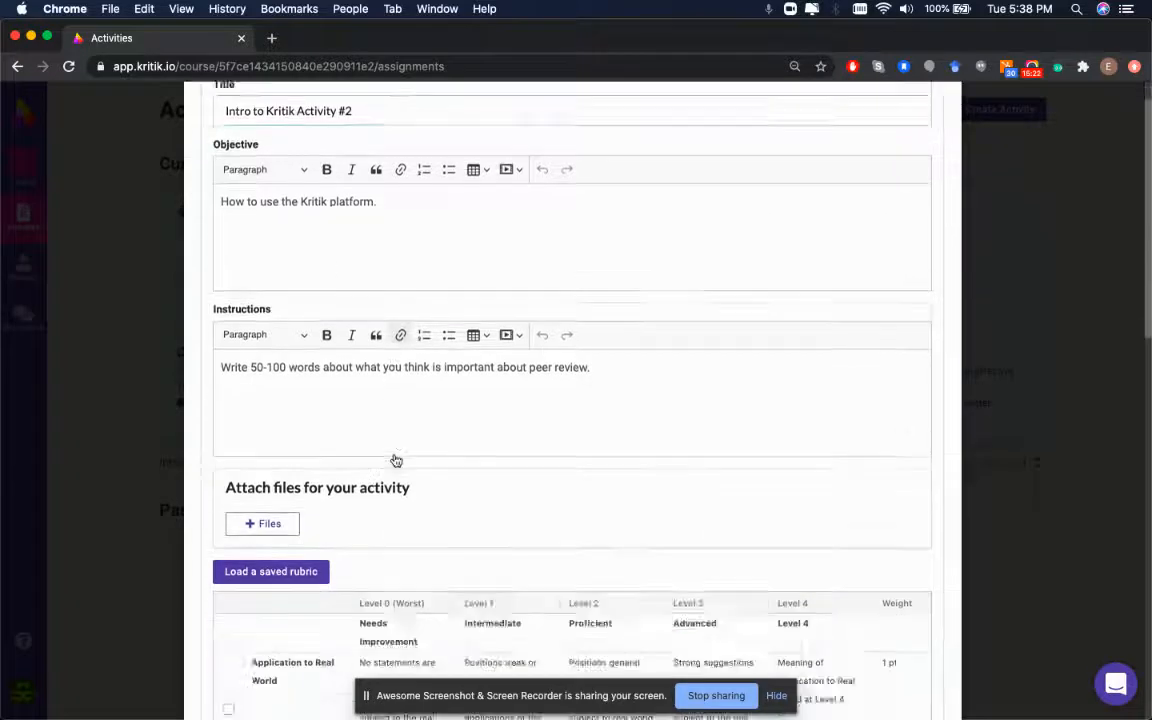
scroll(360, 483, "down", 15)
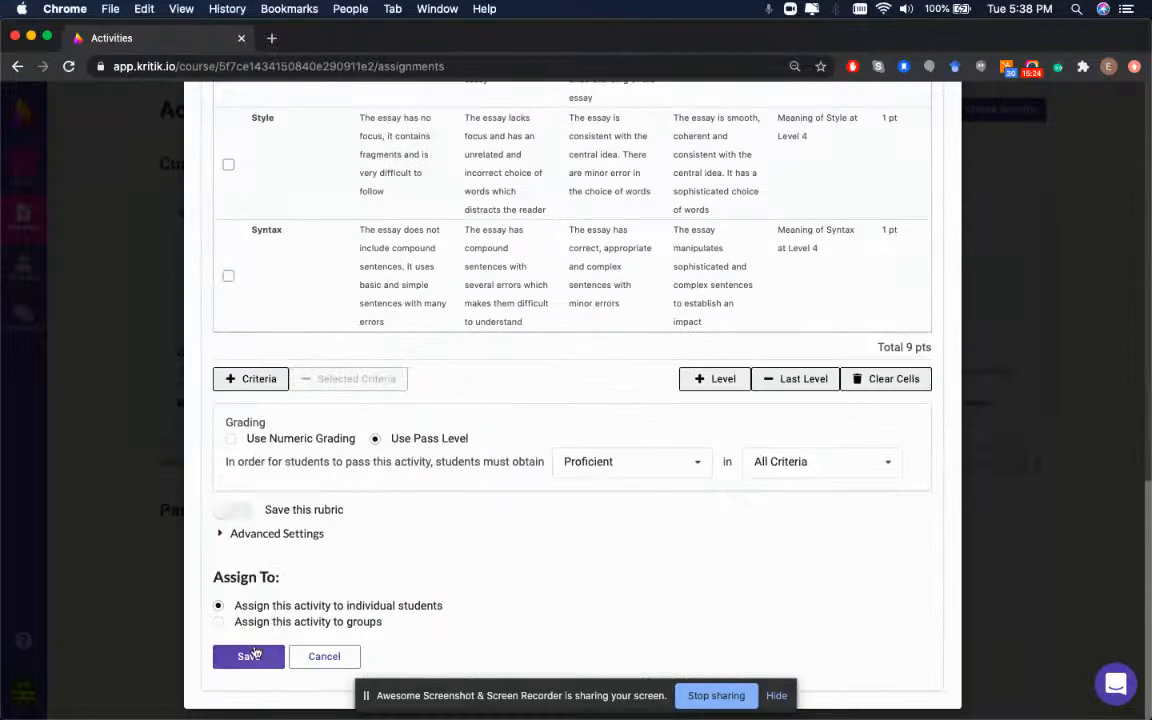
left_click(253, 653)
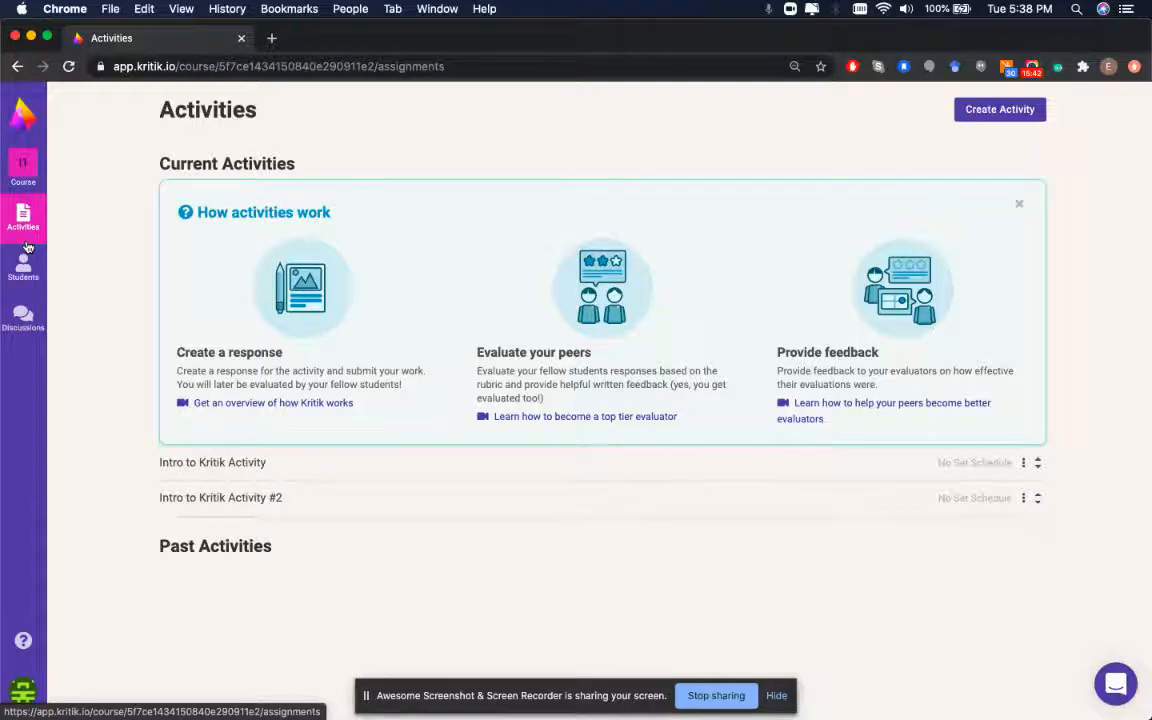
On the Students page, start a student invitation with an email address, then cancel it unsent
left_click(21, 281)
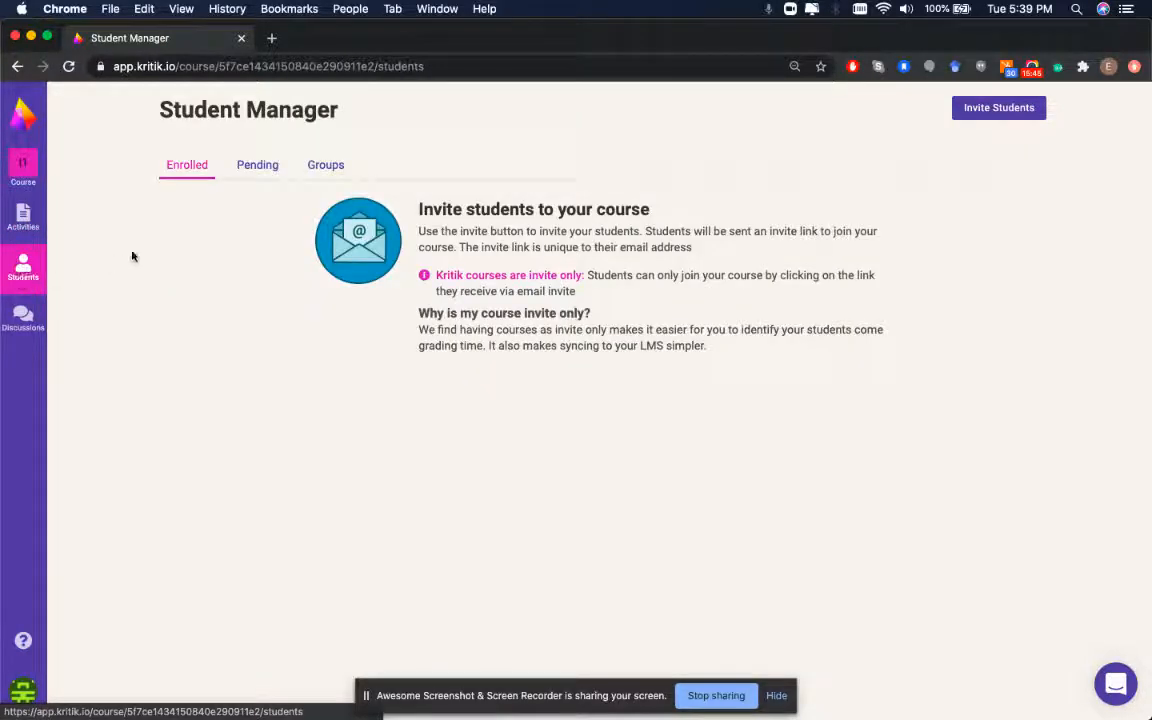
left_click(999, 110)
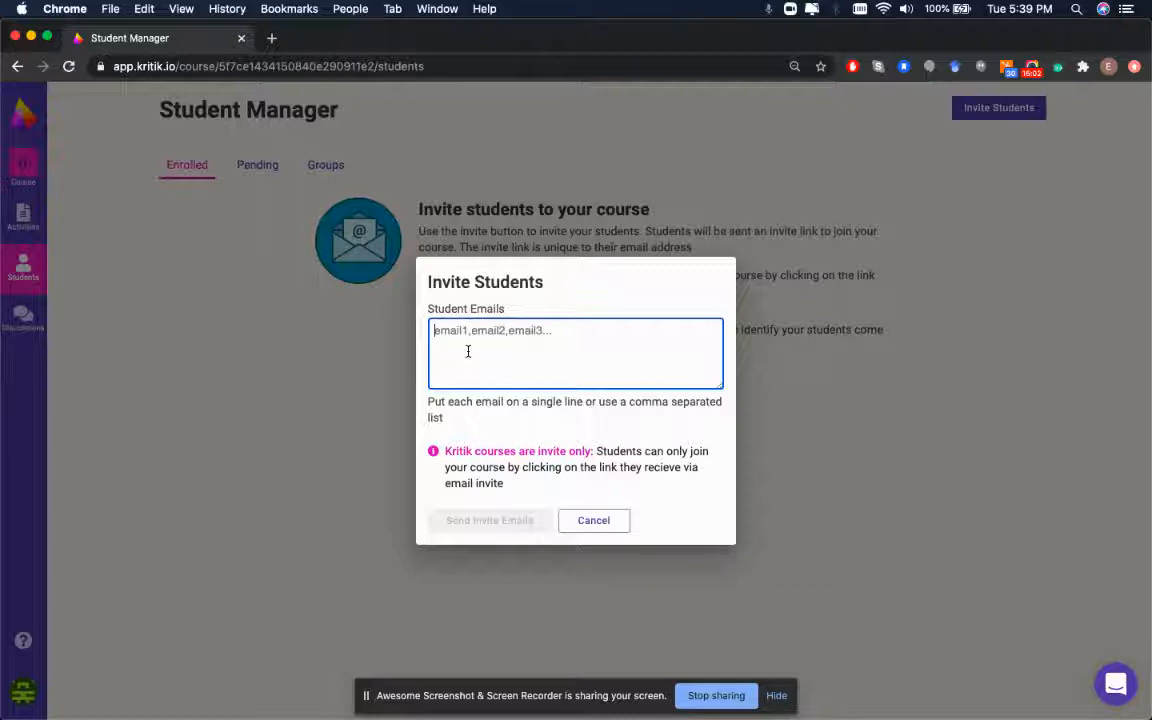
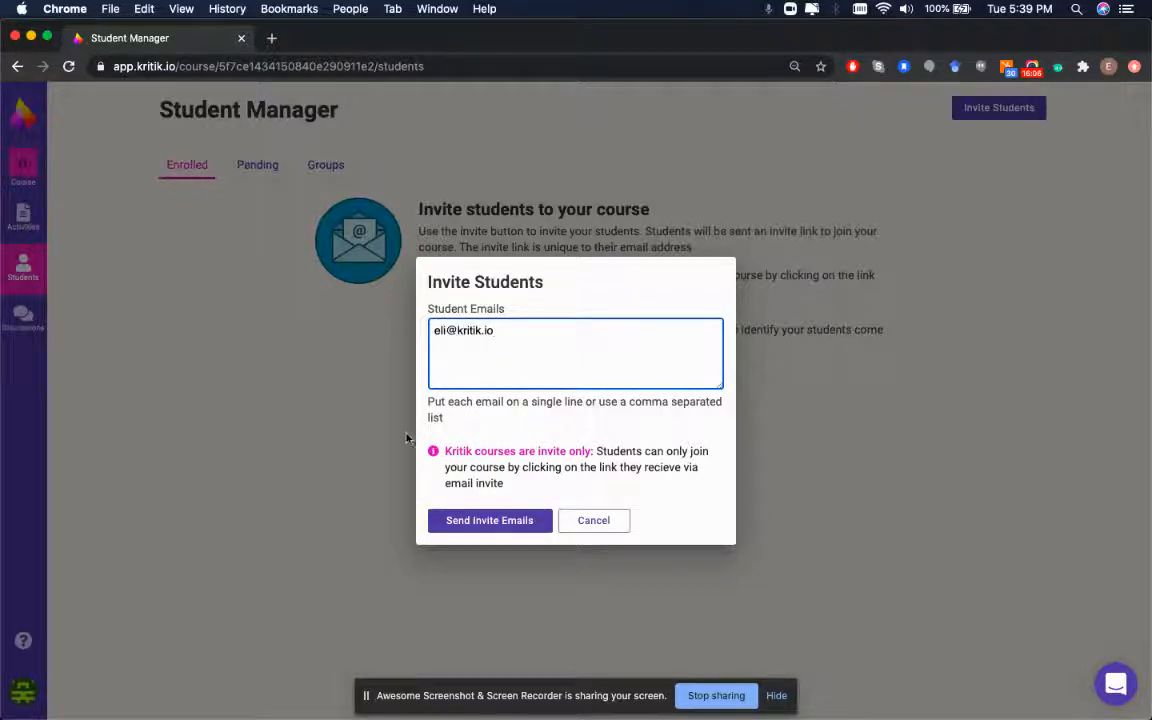
left_click(593, 520)
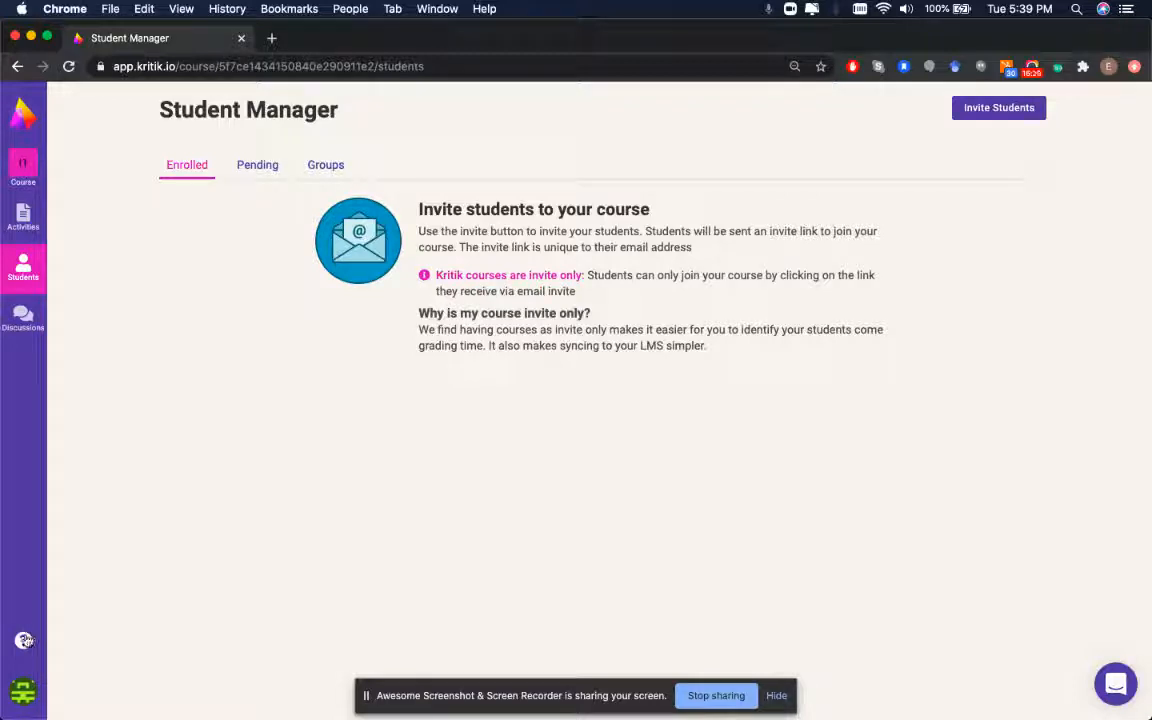
Open the Kritik Help Center from the help menu and browse the Student Guide collection
left_click(24, 643)
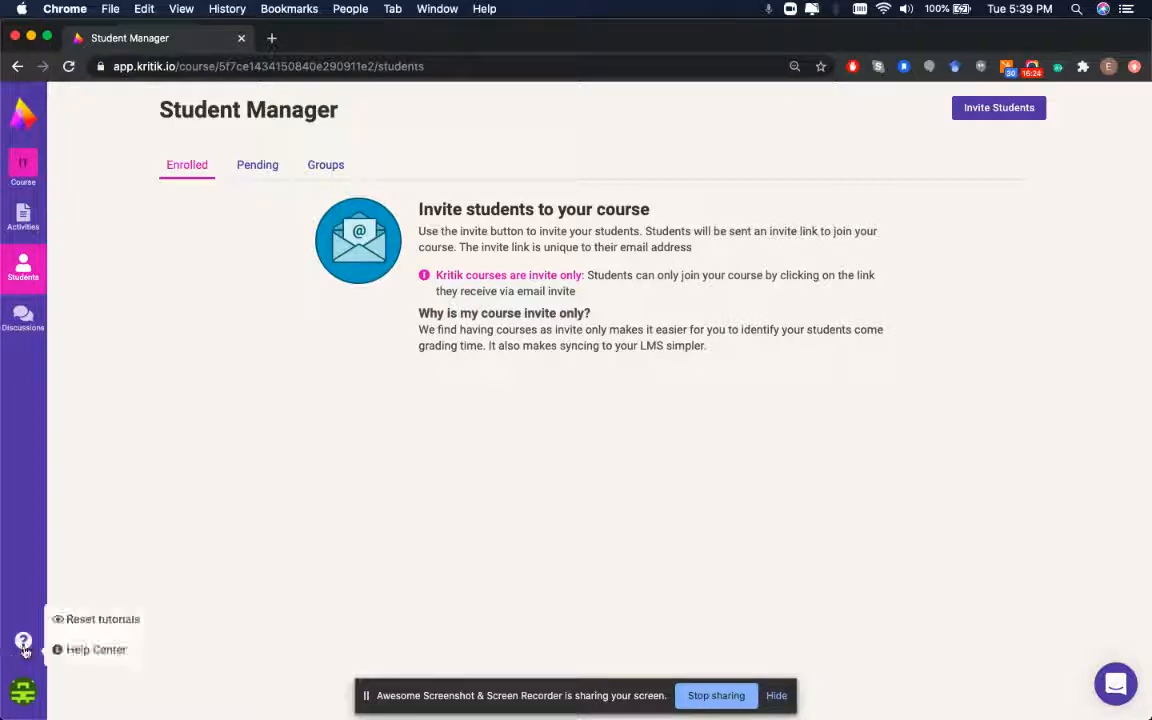
left_click(74, 655)
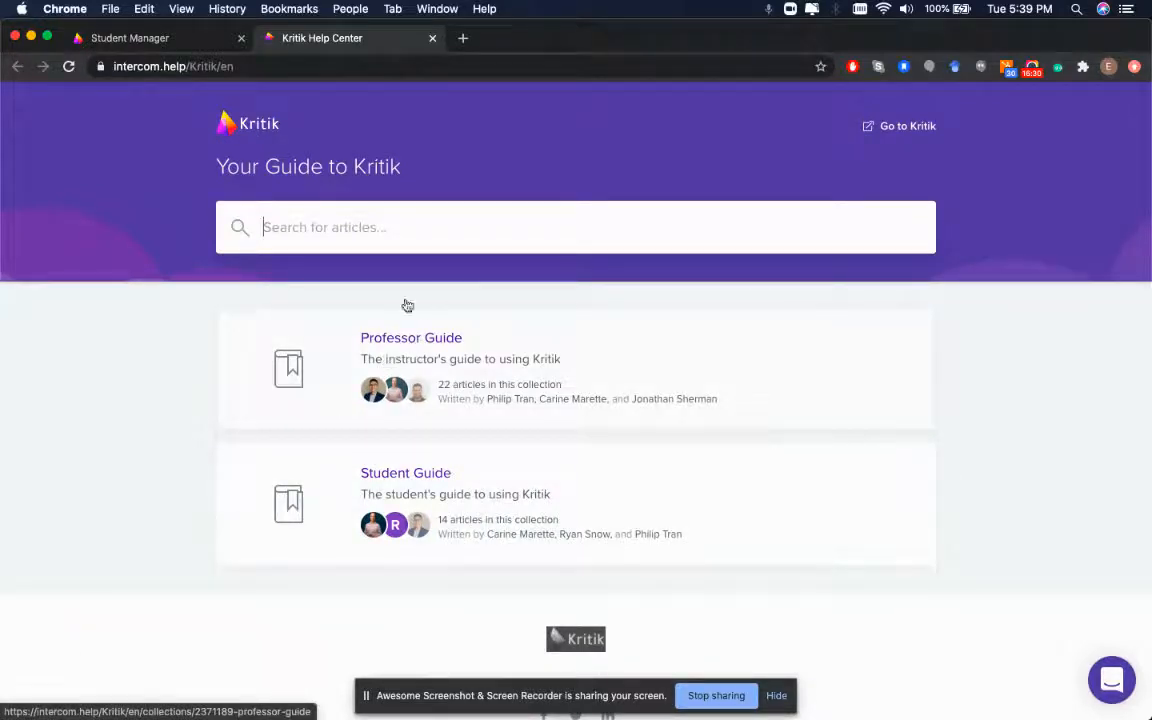
left_click(404, 475)
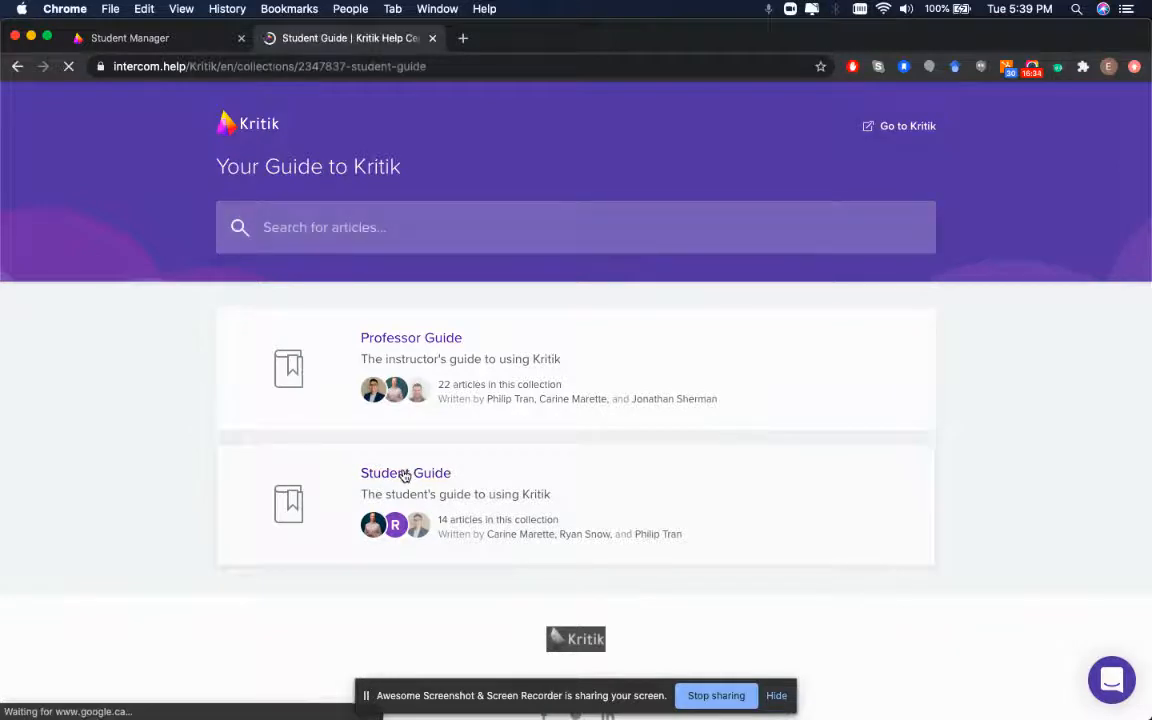
scroll(460, 404, "down", 3)
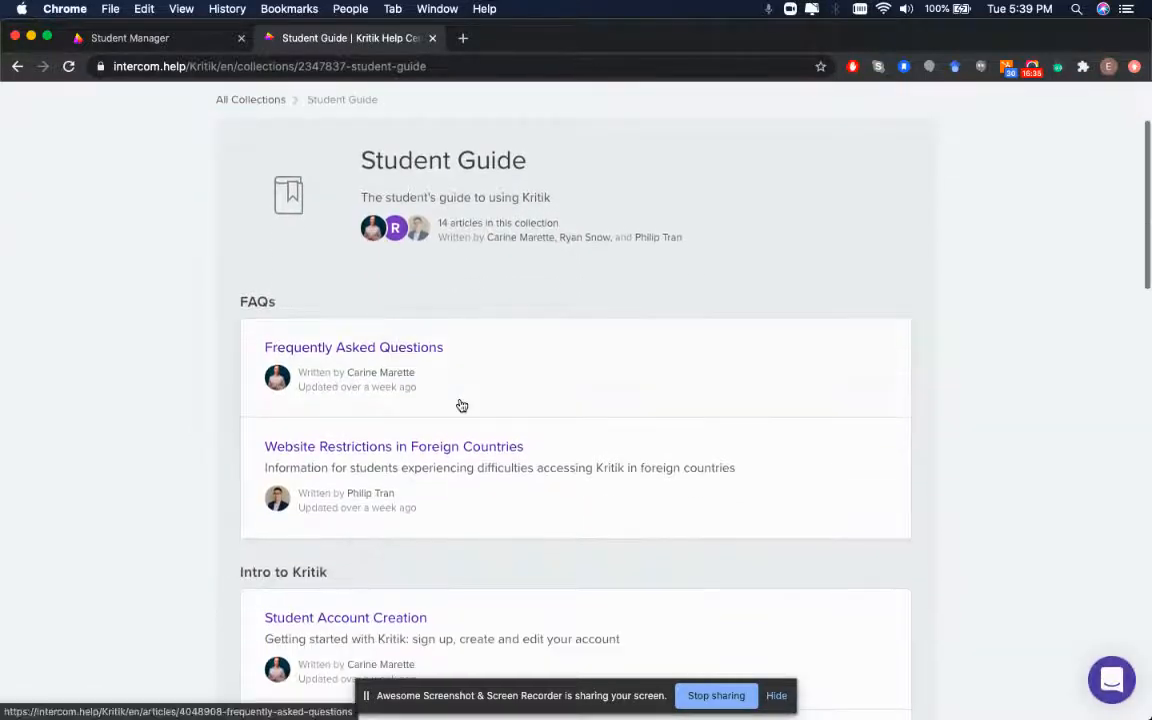
scroll(437, 393, "down", 5)
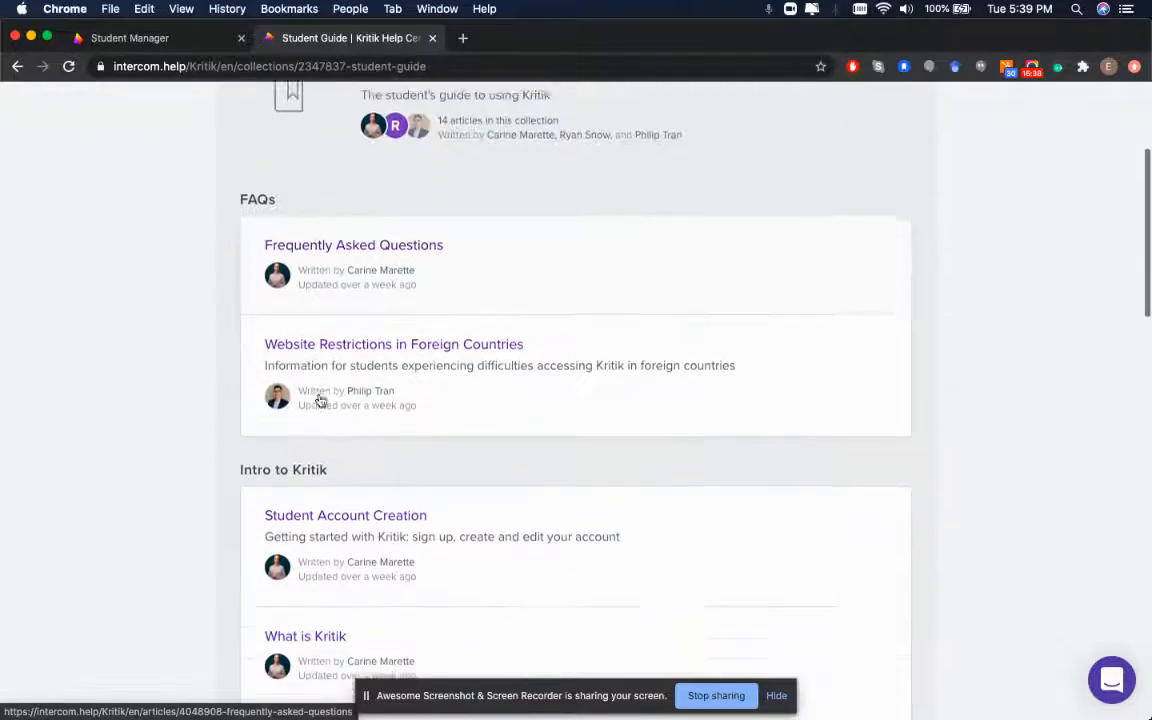
scroll(321, 400, "down", 5)
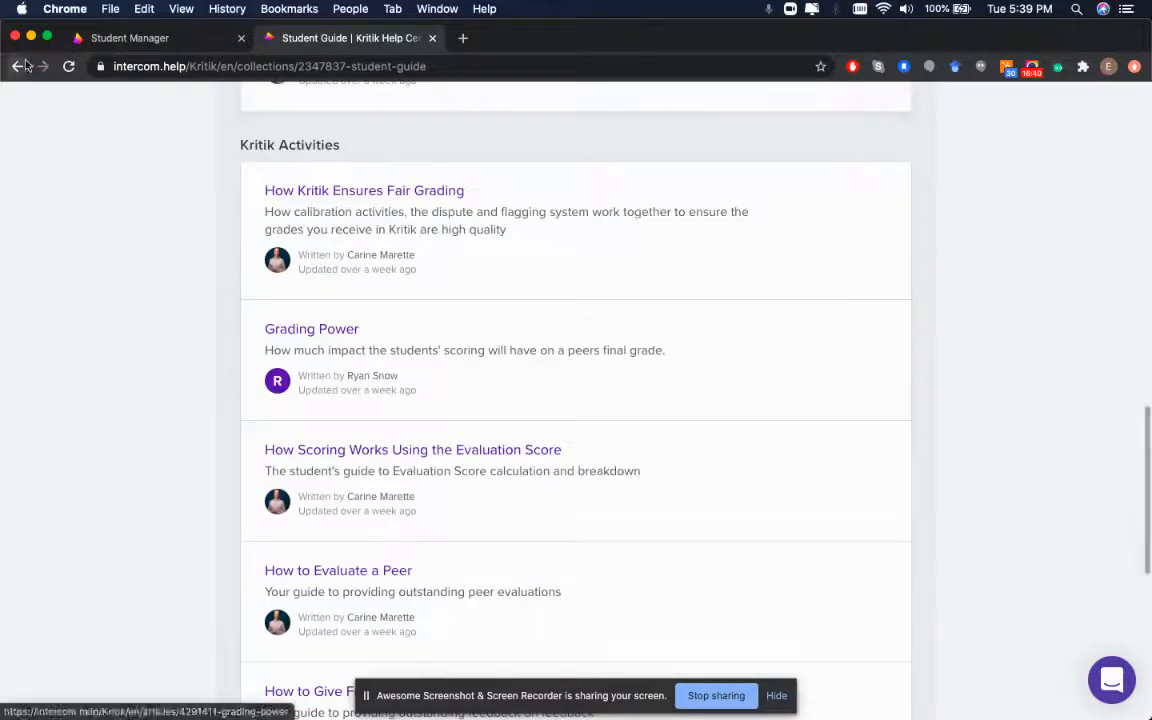
Go back, browse the Professor Guide collection, then return to the Student Manager tab
key("super+bracketleft")
left_click(411, 336)
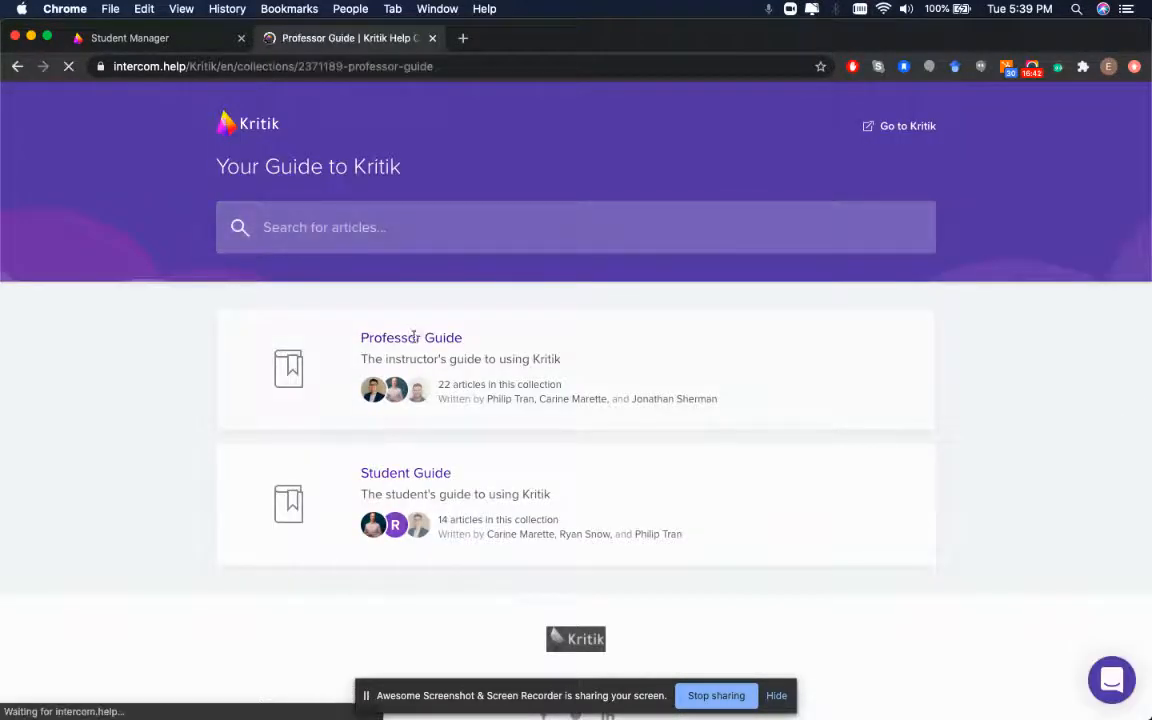
scroll(415, 360, "down", 2)
scroll(414, 360, "down", 5)
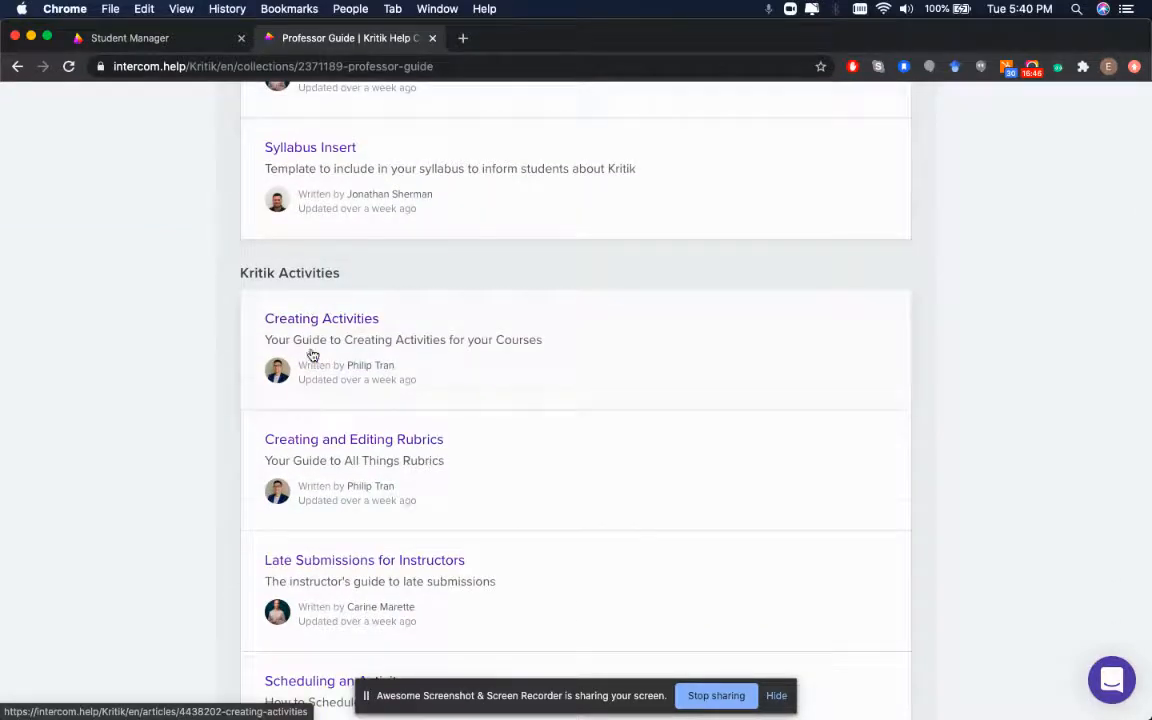
scroll(310, 350, "down", 3)
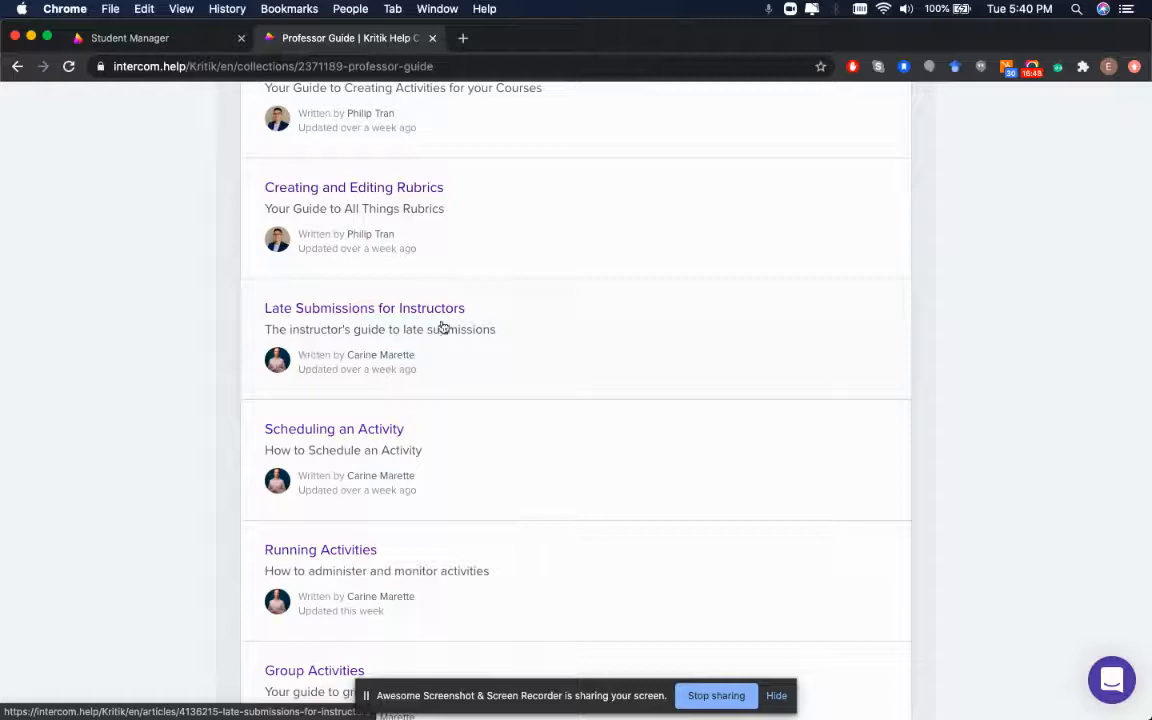
scroll(345, 330, "down", 1)
scroll(344, 329, "up", 3)
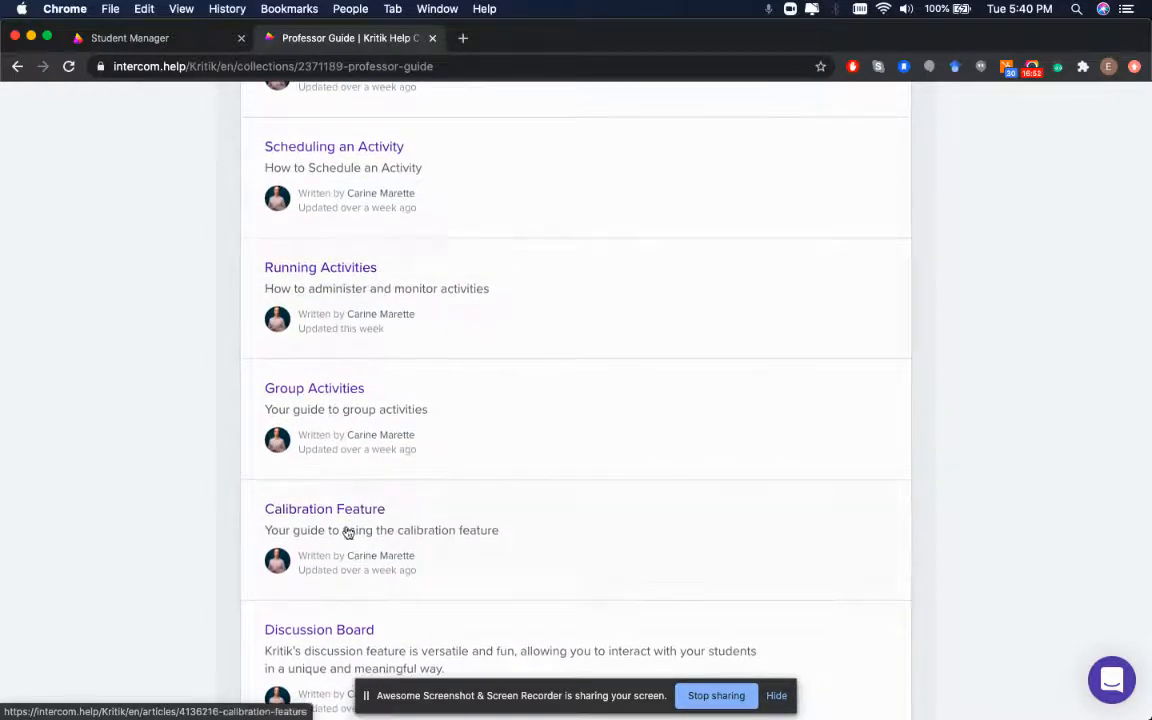
scroll(360, 532, "down", 1)
scroll(355, 515, "up", 1)
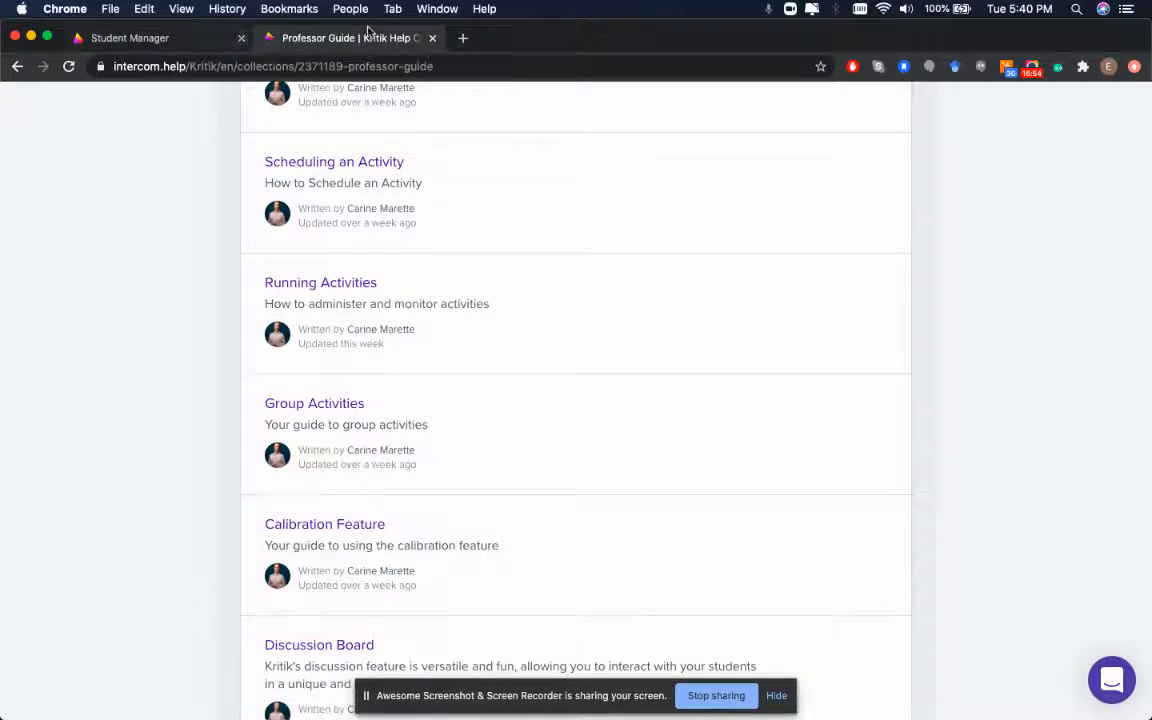
left_click(145, 38)
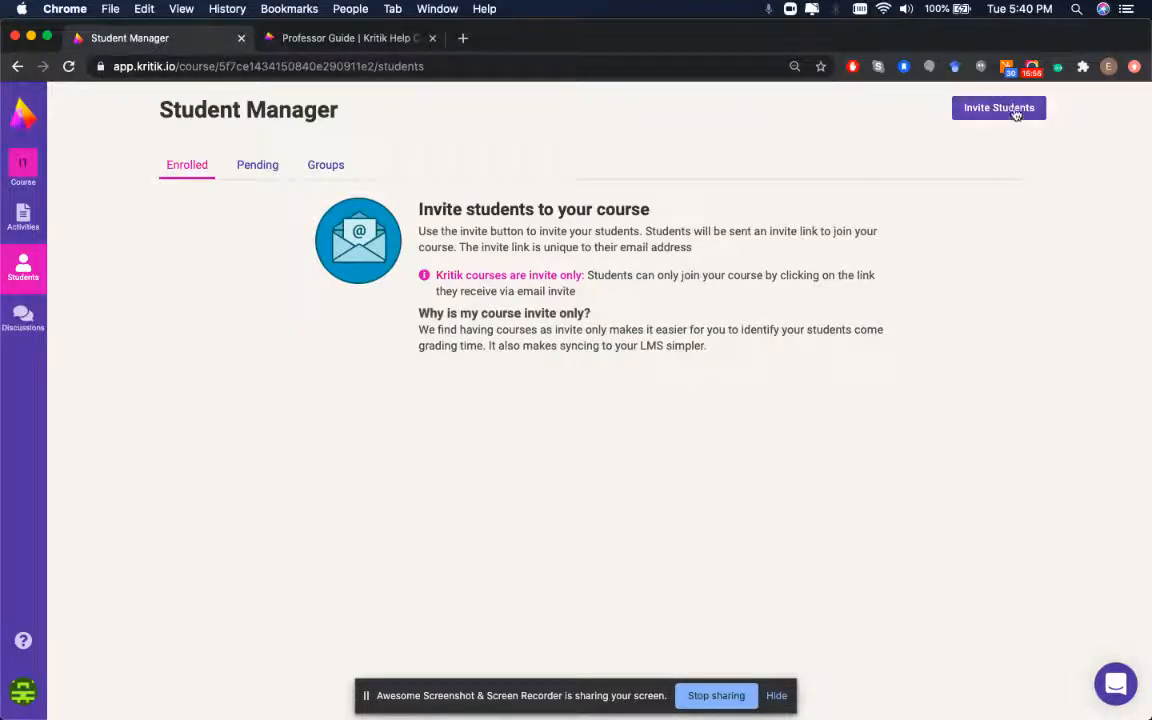
Check the Pending, Enrolled and Groups tabs of Student Manager, then return to Activities
left_click(247, 170)
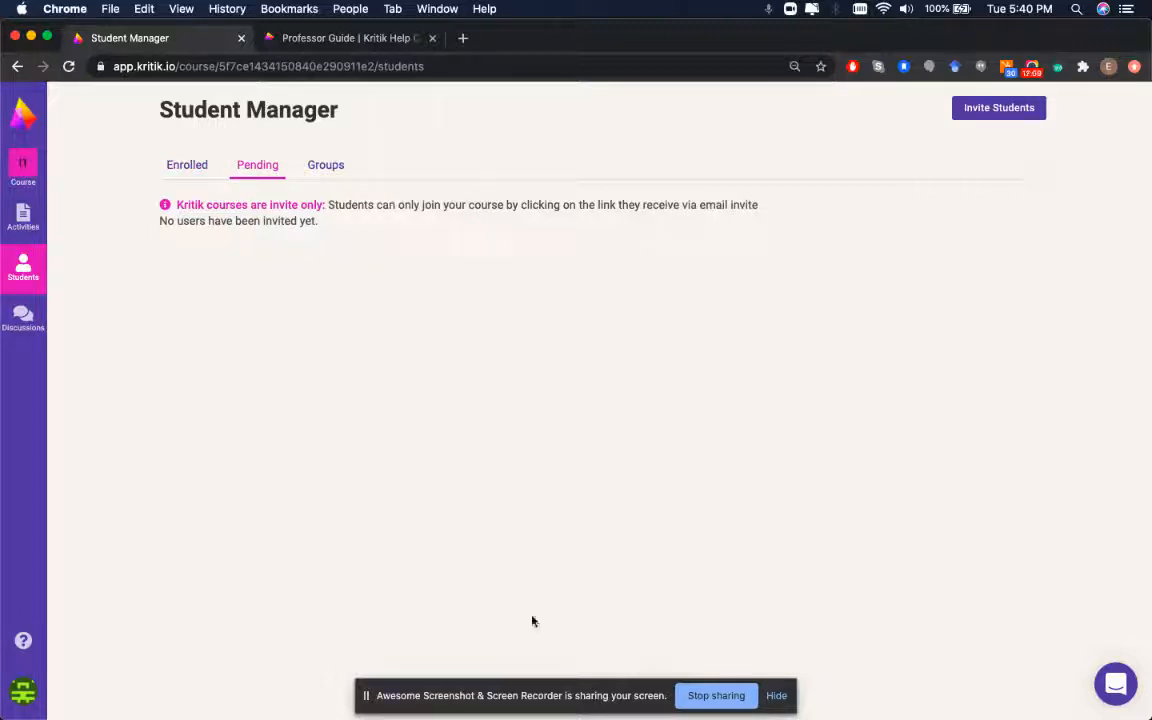
left_click(194, 183)
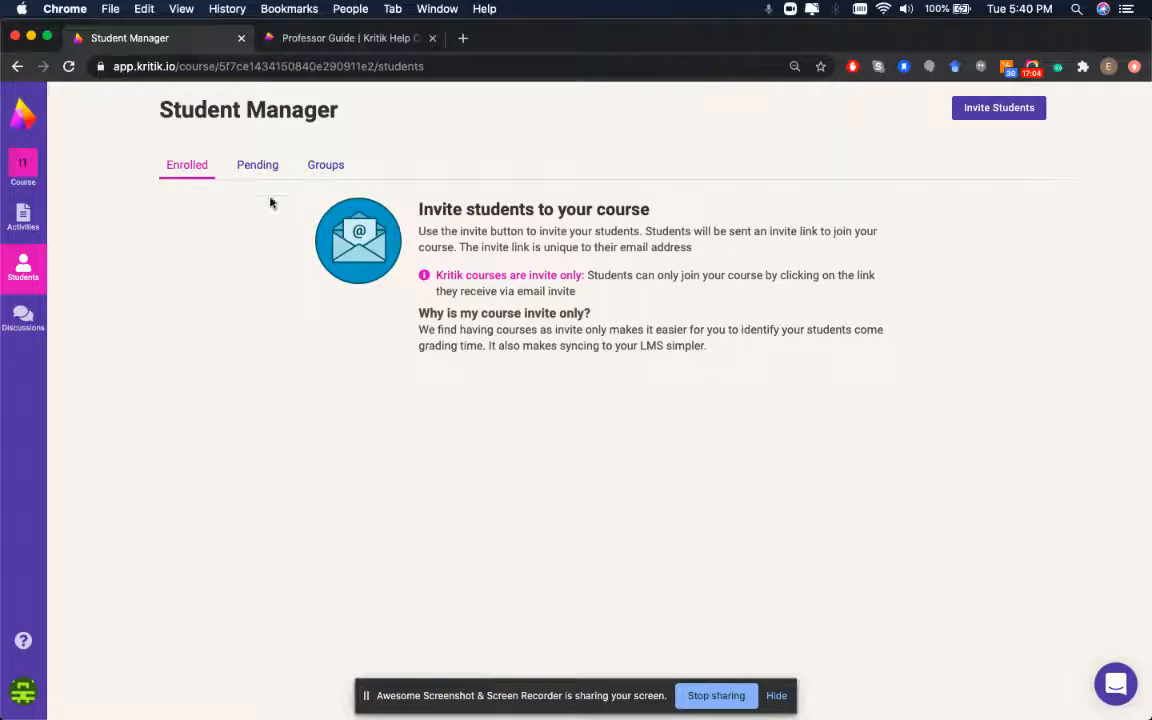
left_click(247, 181)
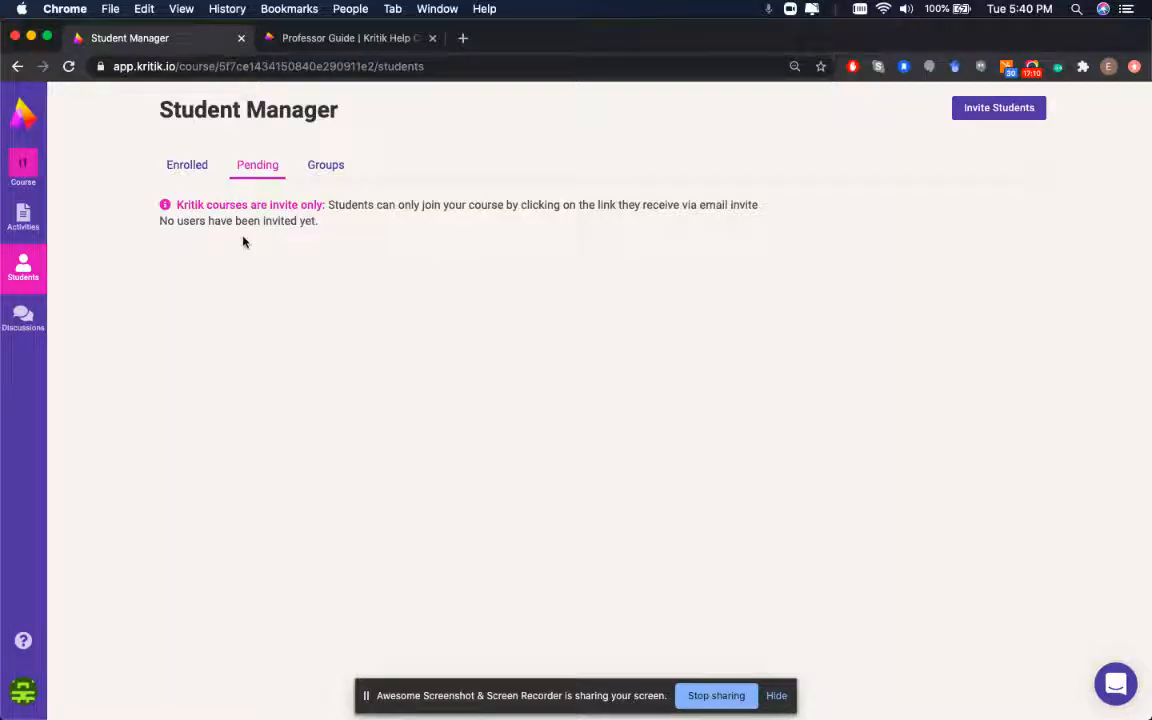
left_click(334, 168)
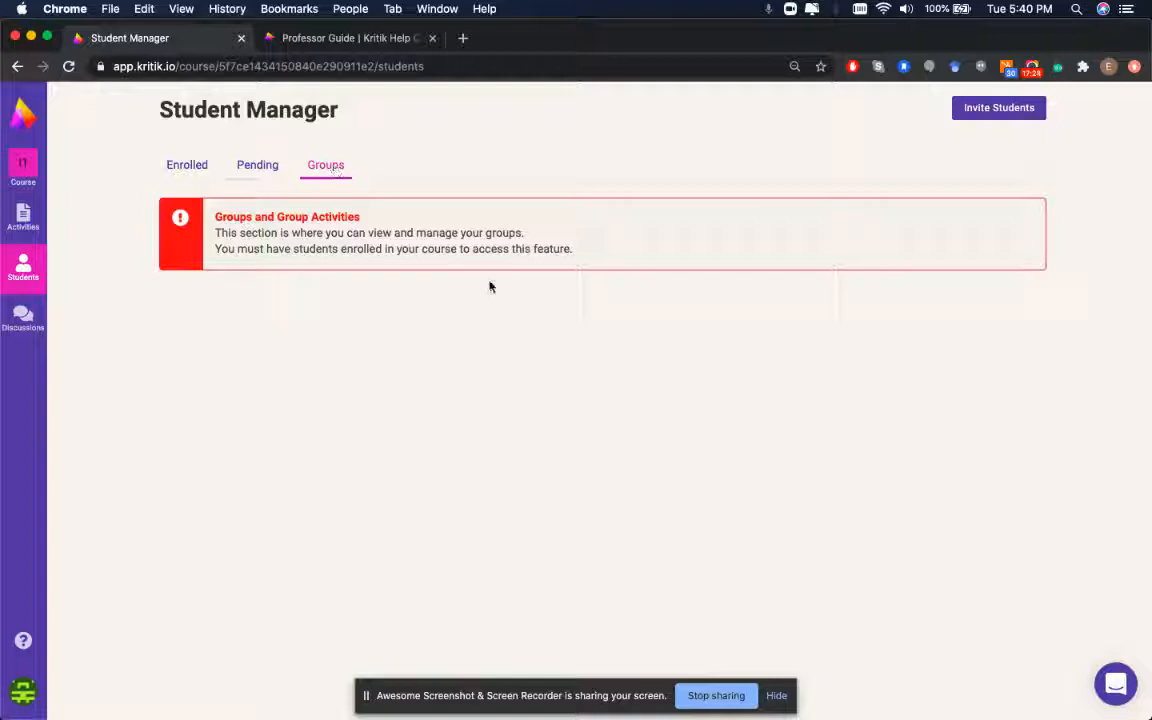
left_click(17, 216)
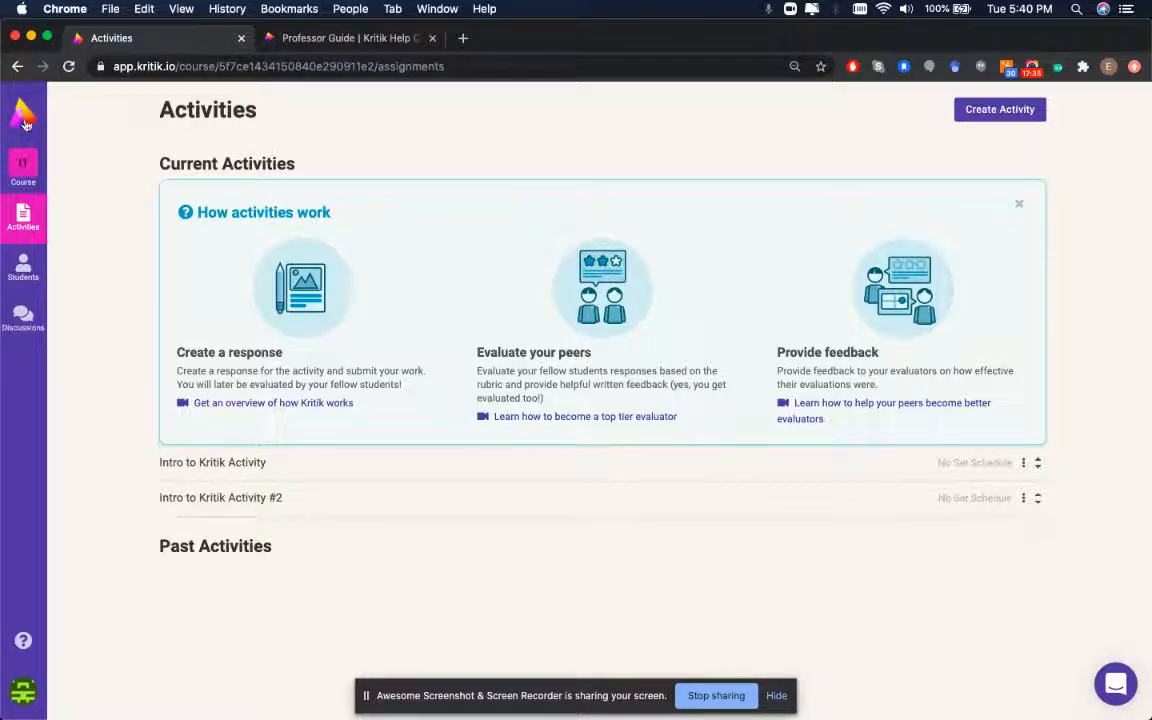
Join Example Course 101 as a collaborator from the course list and open its activities
left_click(17, 118)
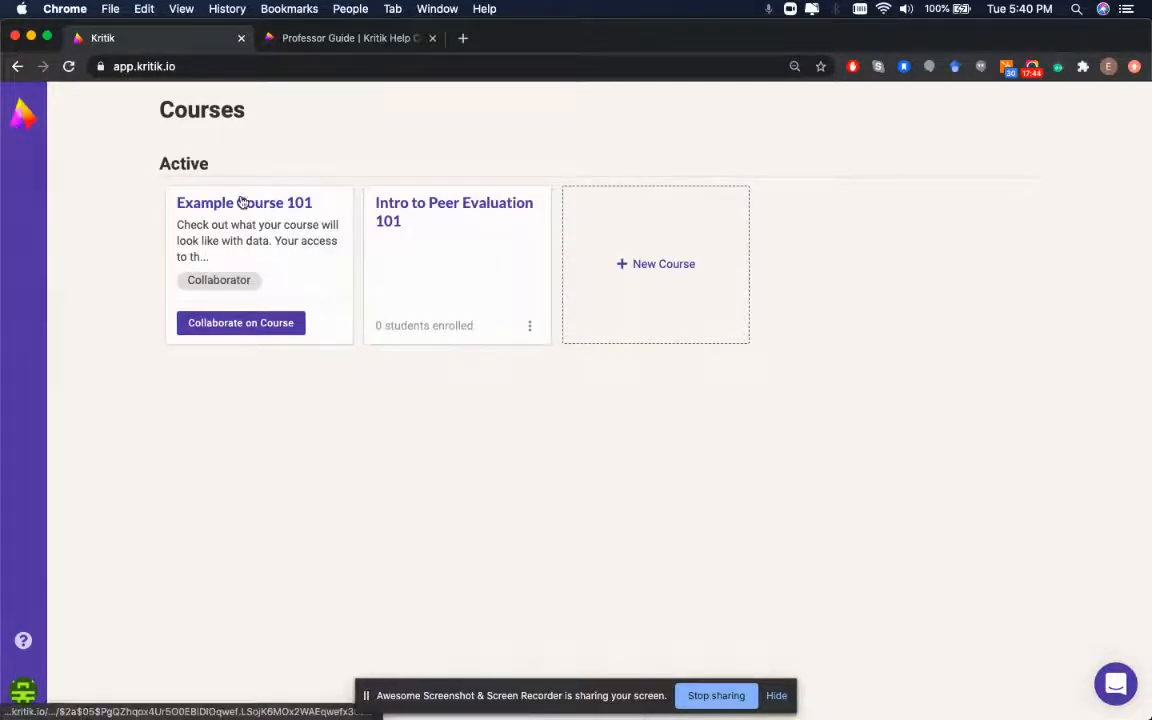
left_click(240, 324)
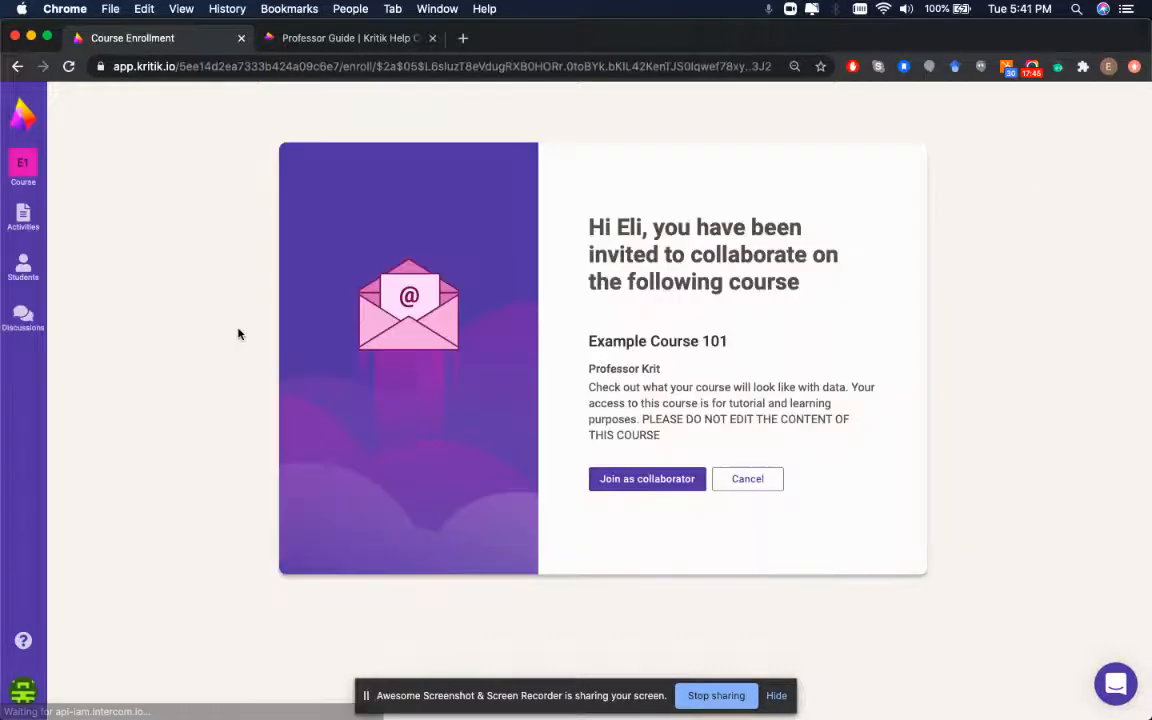
left_click(659, 491)
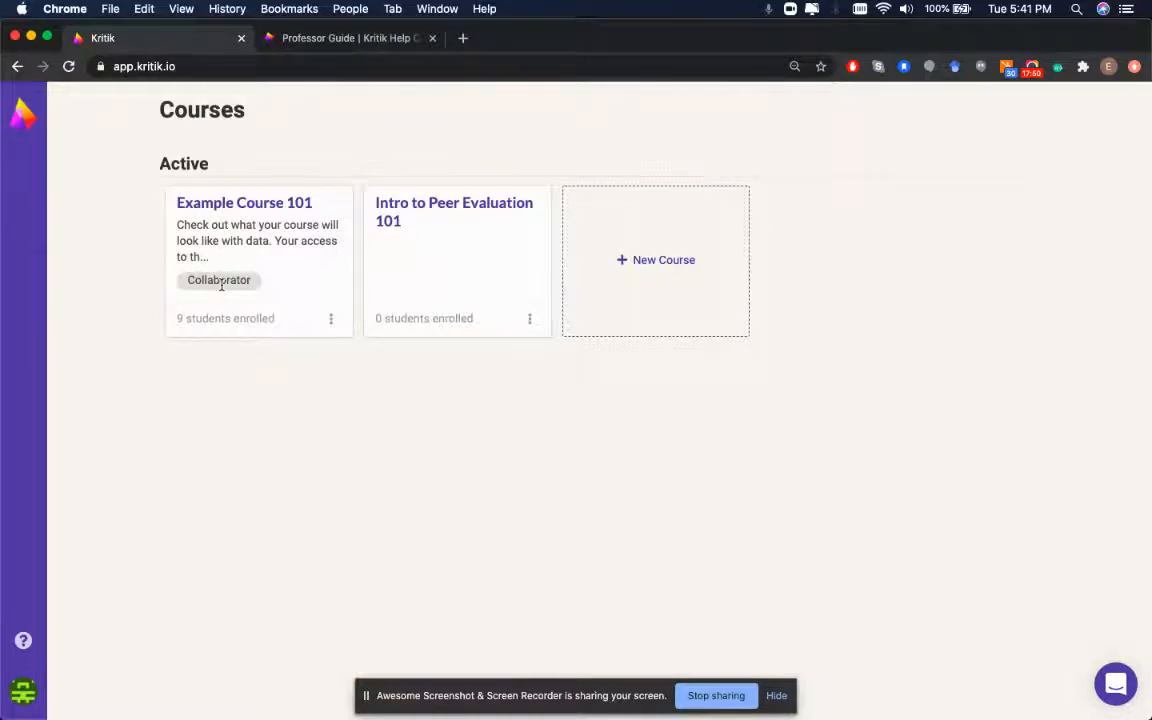
left_click(268, 208)
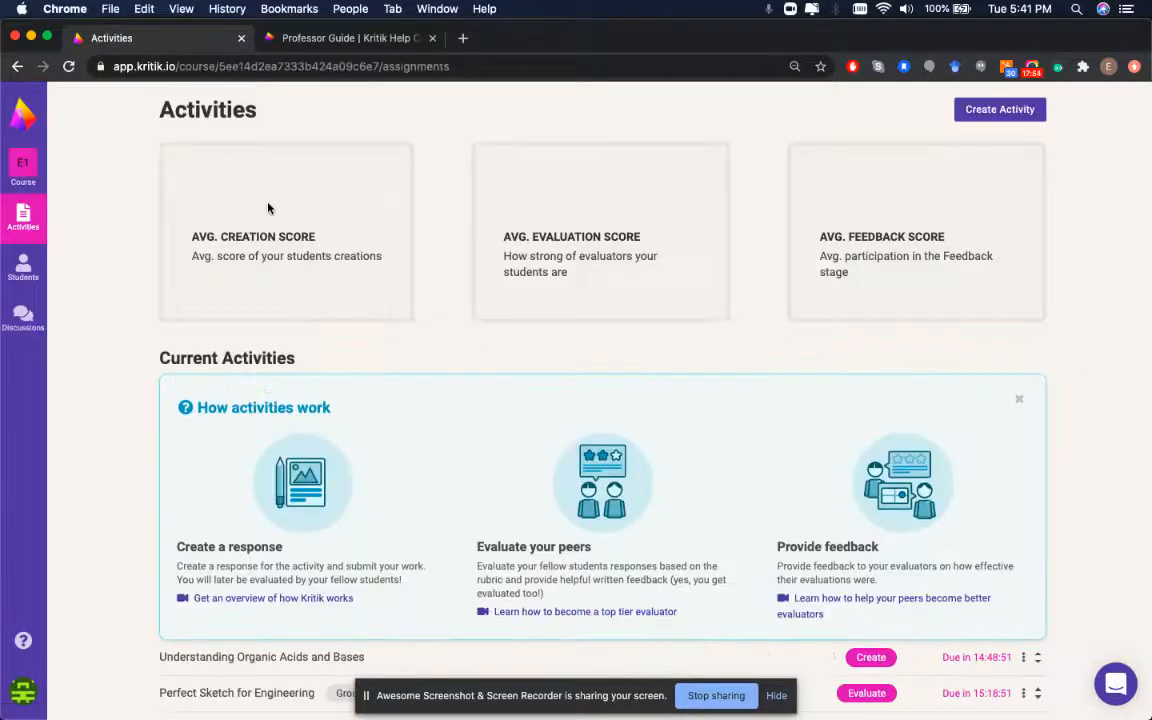
scroll(457, 282, "down", 5)
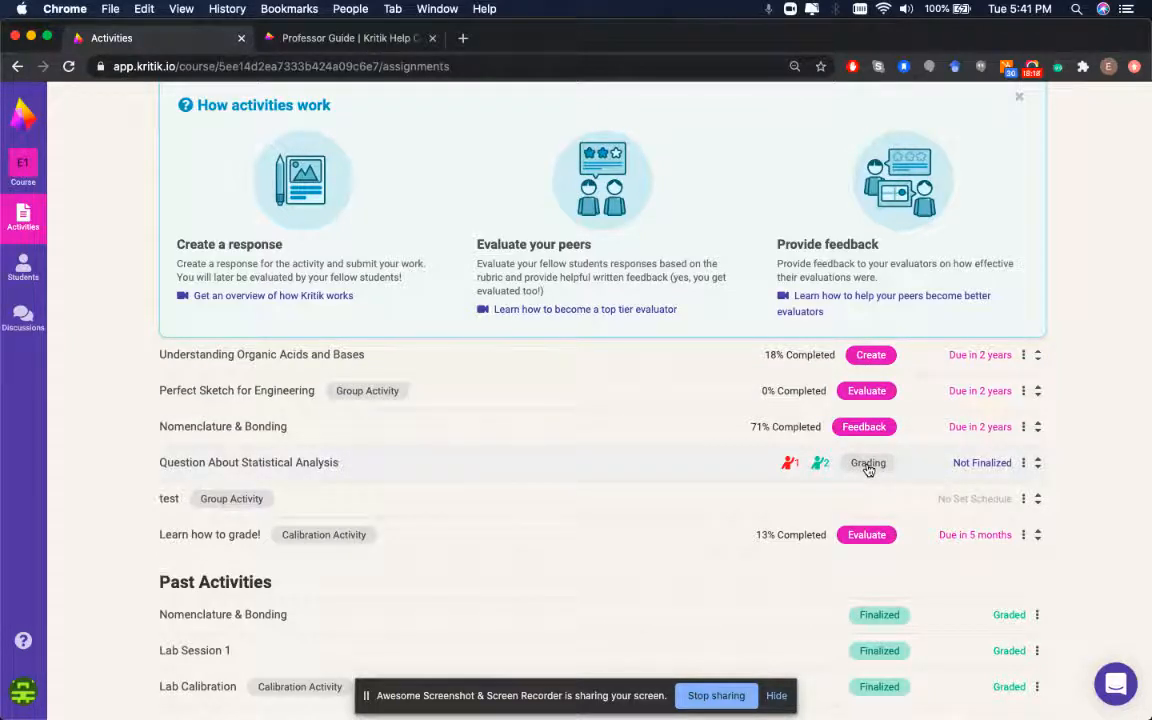
mouse_move(789, 468)
Open Question About Statistical Analysis and the disputed student's creation scored 67% (3.36/5)
left_click(475, 471)
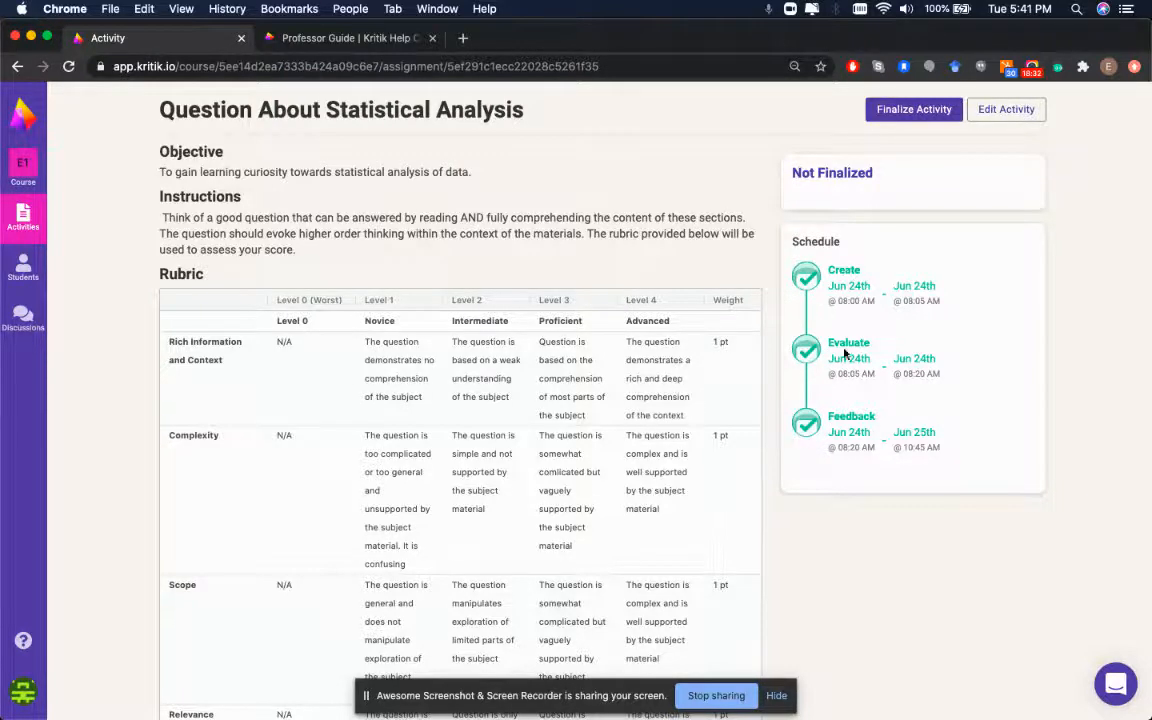
scroll(680, 483, "down", 10)
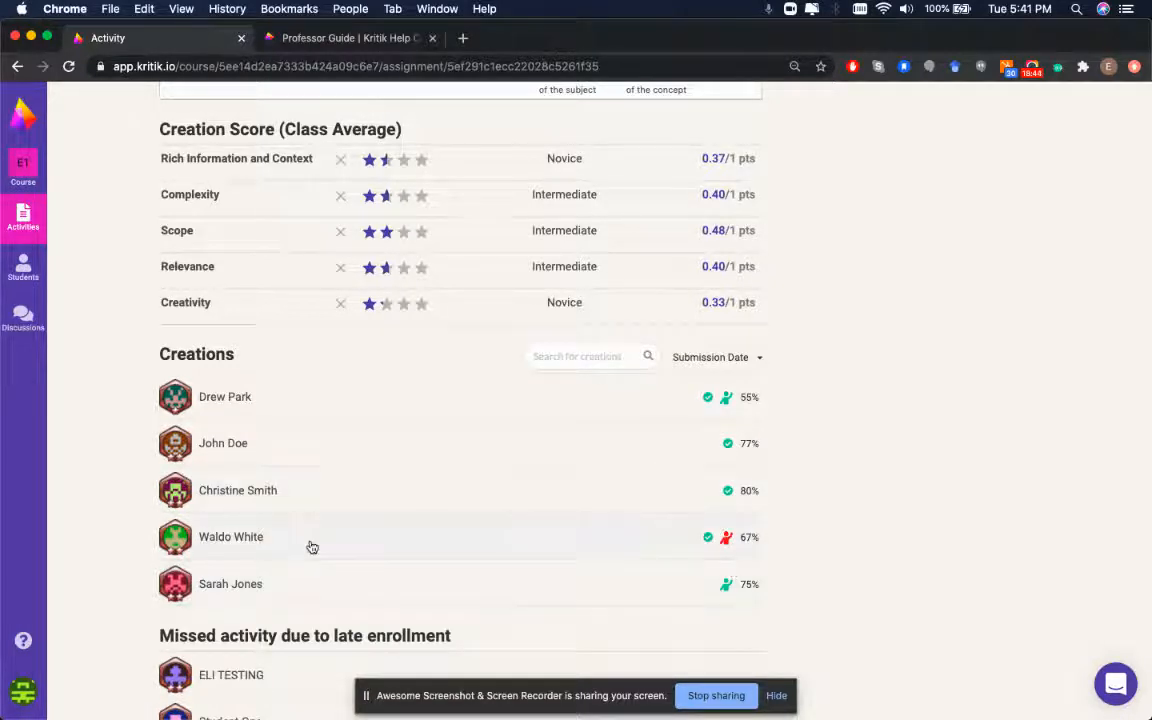
left_click(623, 545)
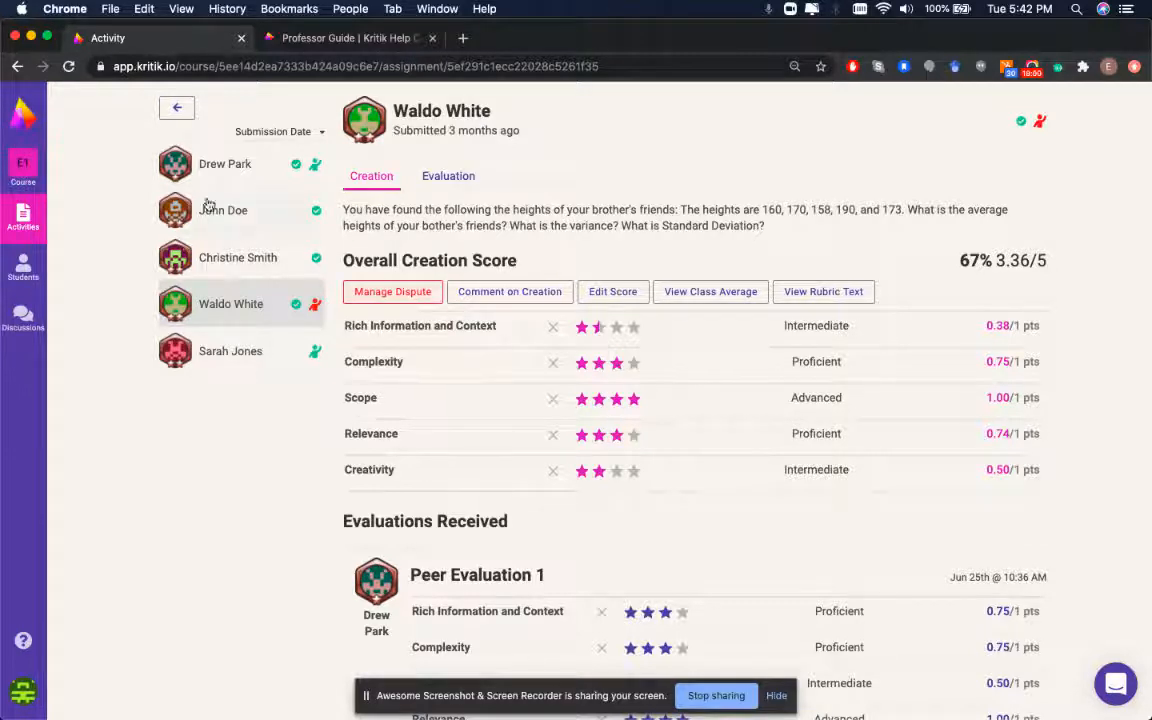
left_click(200, 303)
triple_click(530, 218)
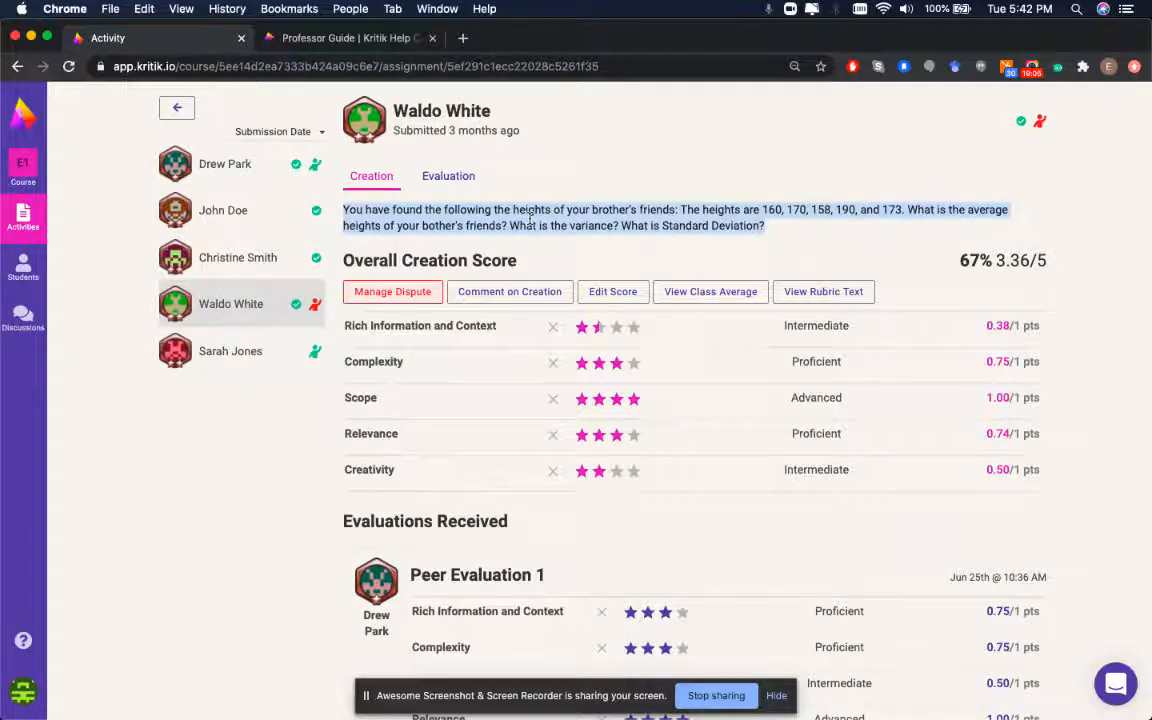
left_click(590, 205)
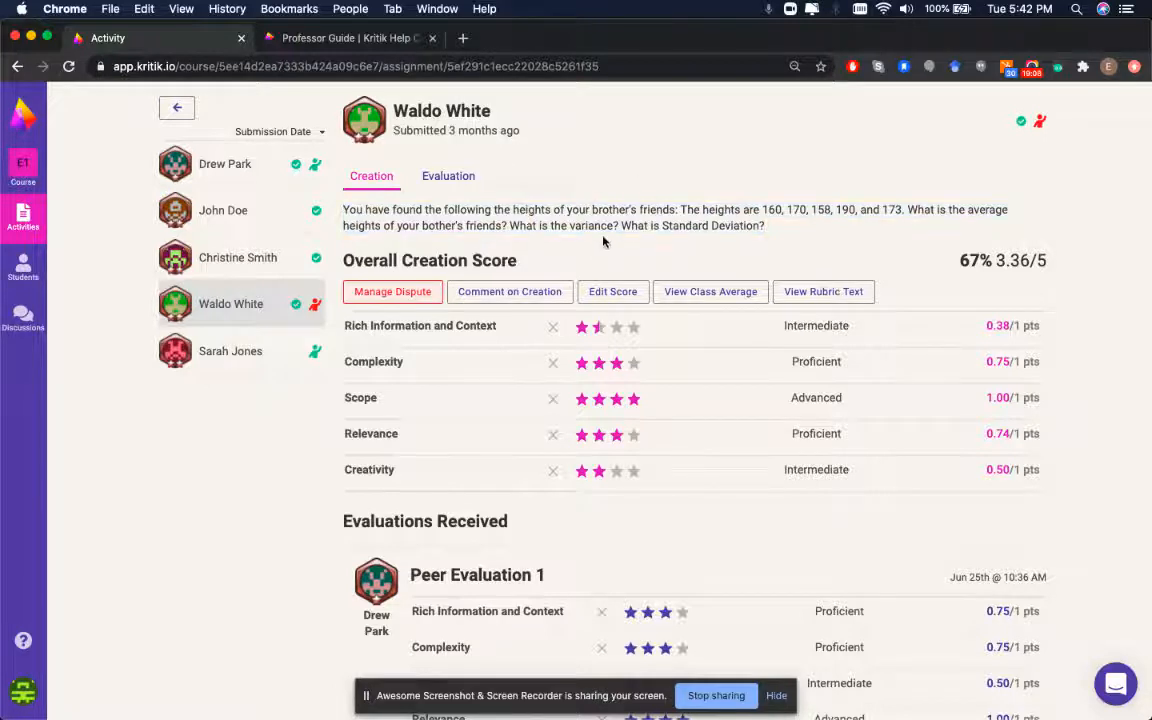
triple_click(590, 224)
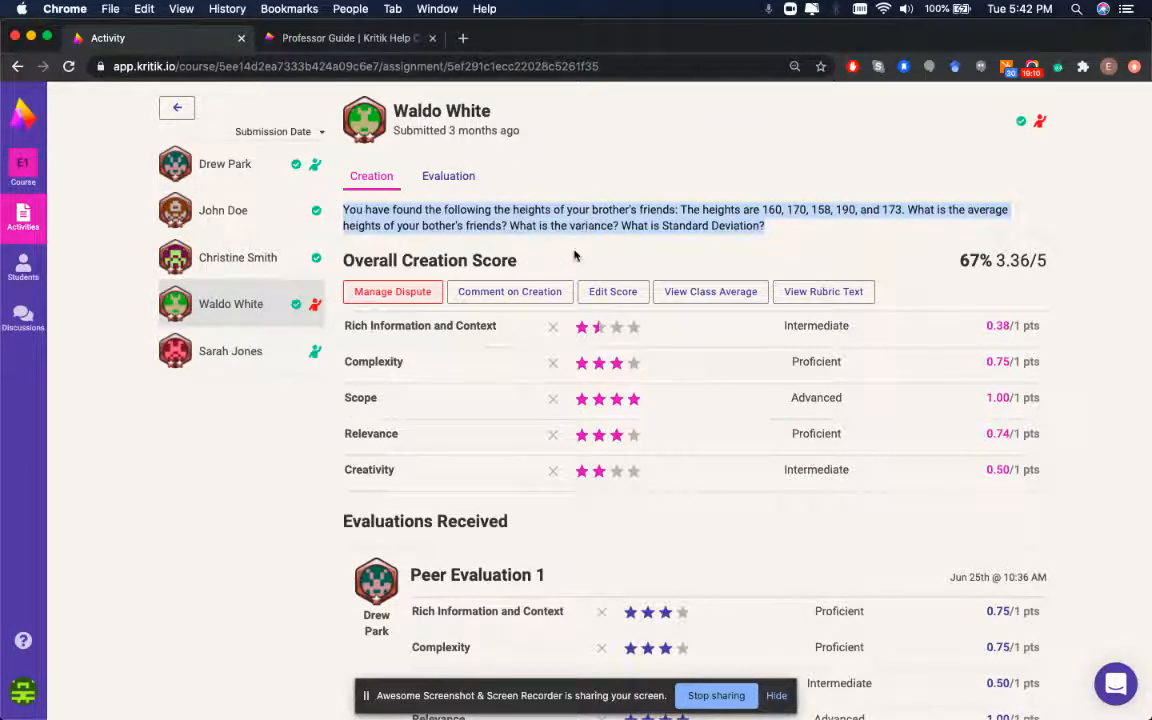
left_click(630, 221)
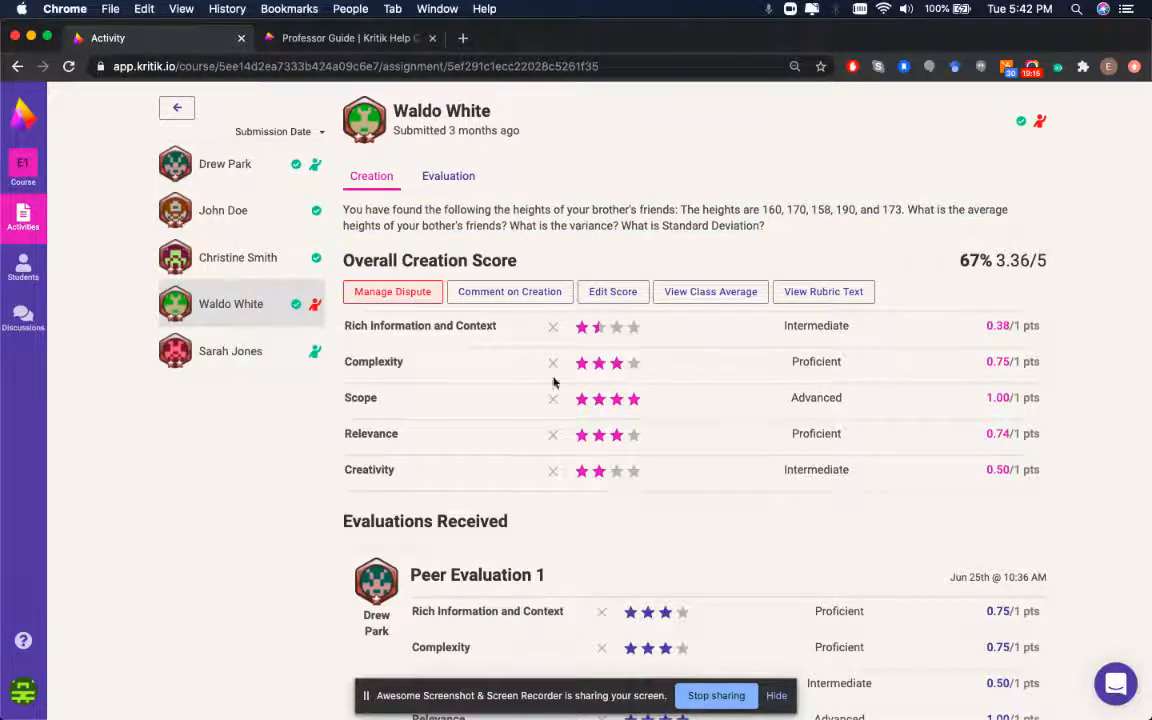
scroll(715, 463, "down", 5)
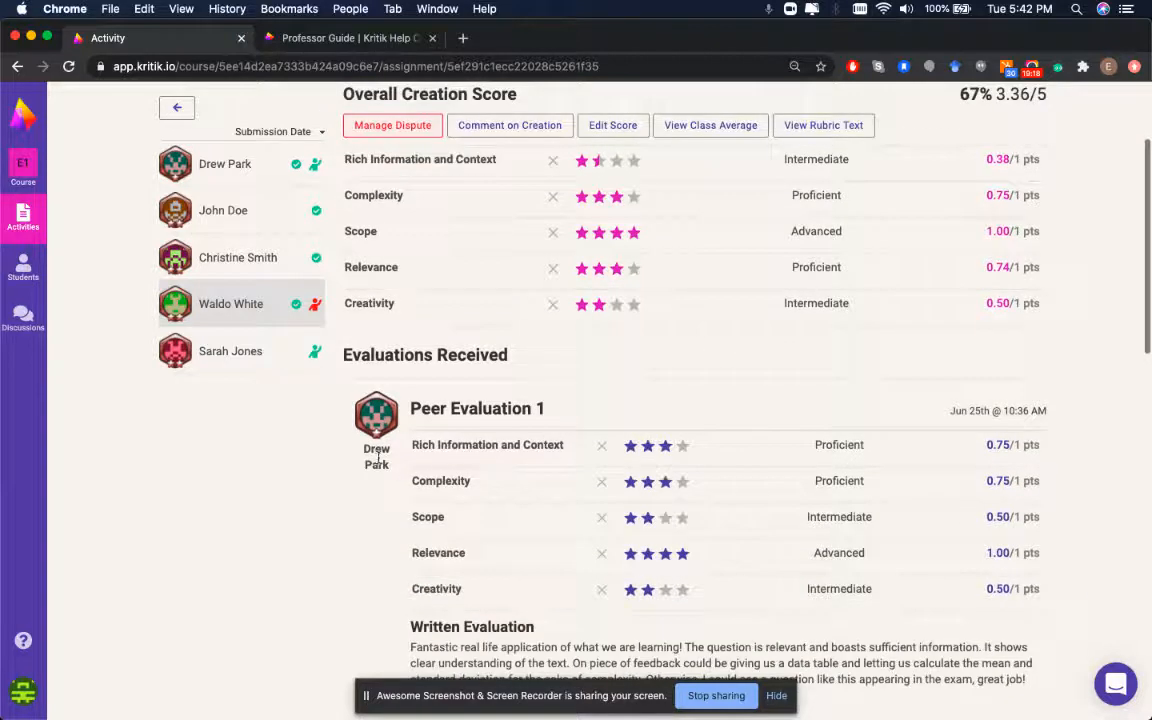
scroll(657, 465, "down", 4)
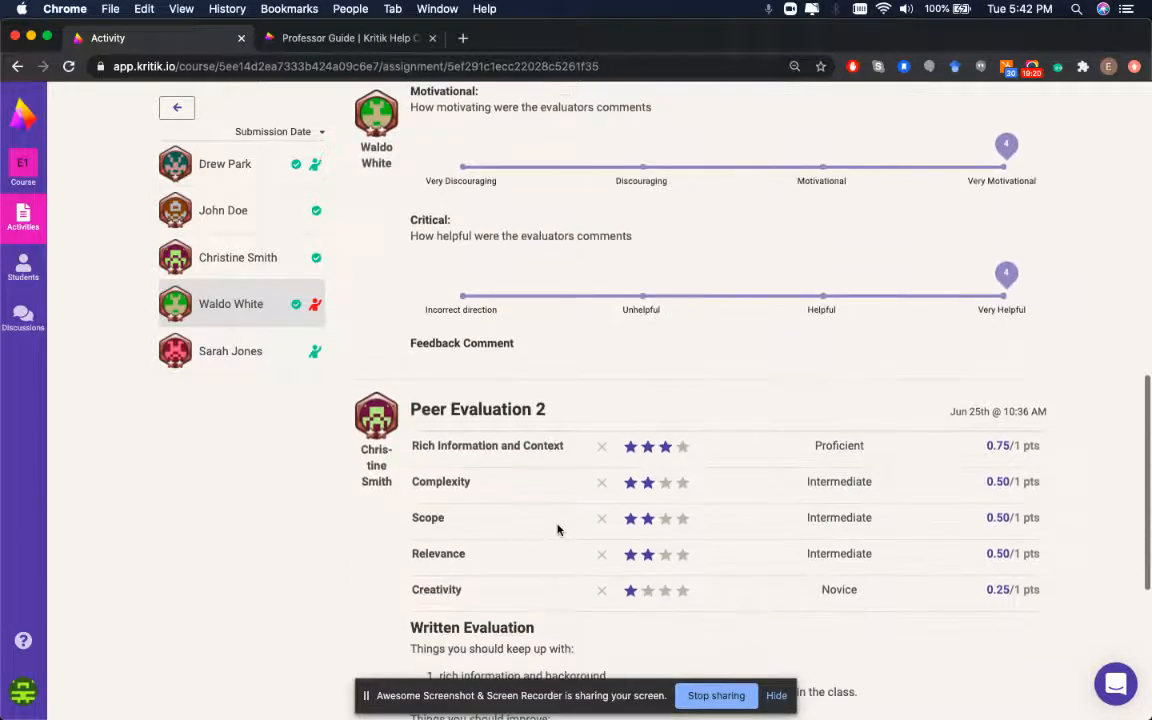
scroll(535, 481, "down", 1)
scroll(535, 481, "down", 3)
scroll(535, 478, "up", 10)
scroll(591, 398, "down", 1)
scroll(591, 393, "down", 3)
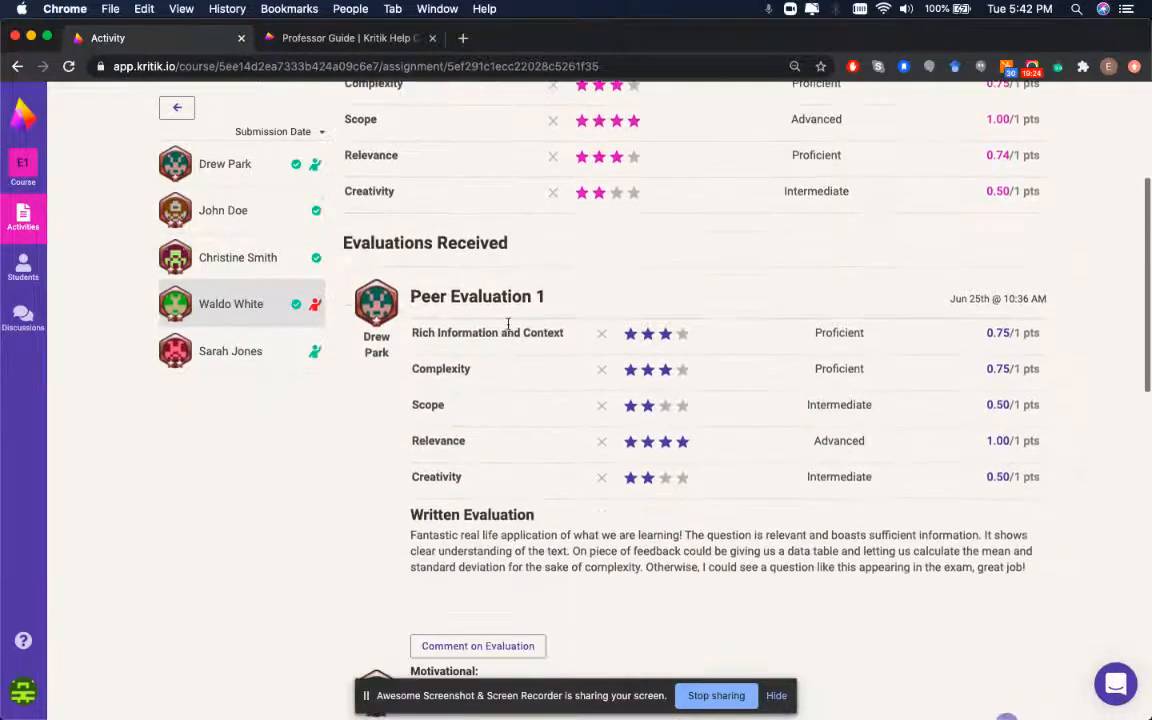
scroll(542, 301, "up", 4)
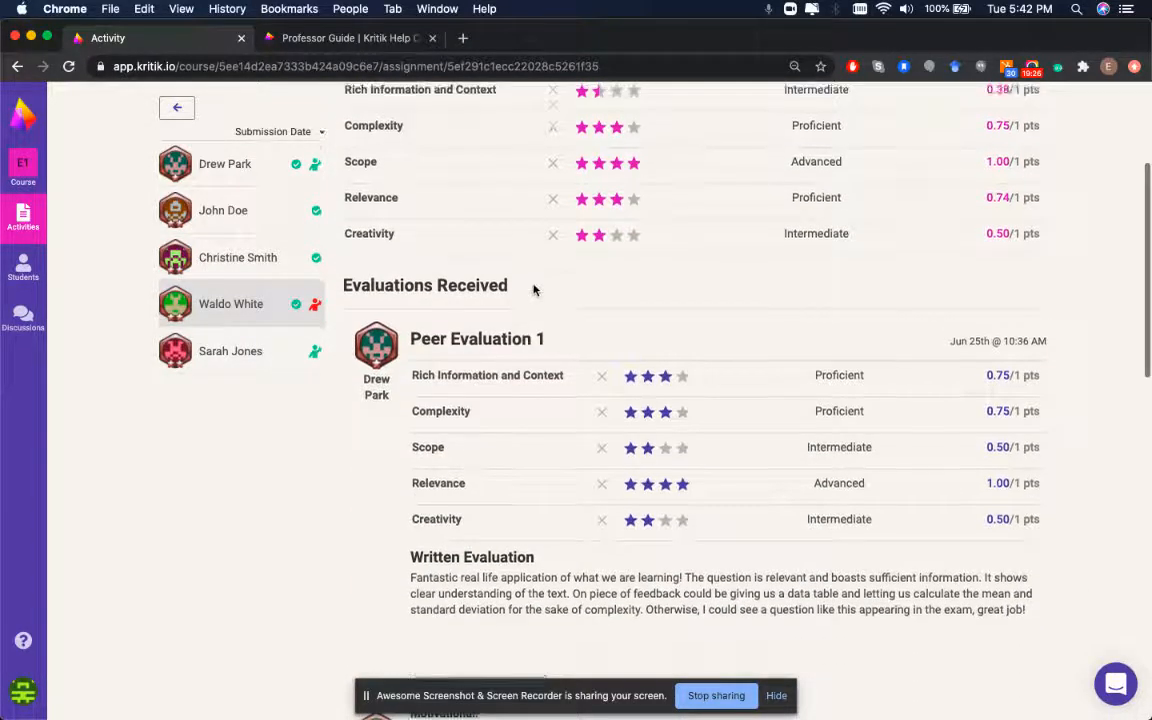
scroll(600, 400, "down", 3)
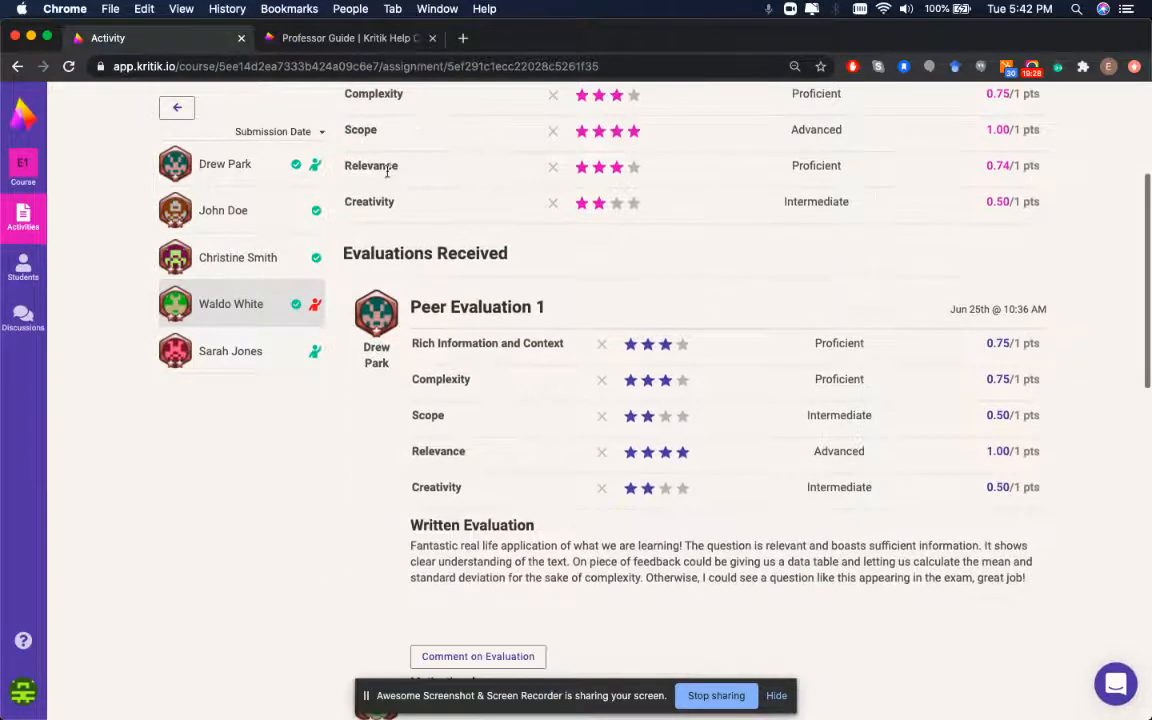
triple_click(570, 563)
left_click(570, 563)
scroll(566, 504, "up", 2)
scroll(563, 505, "down", 1)
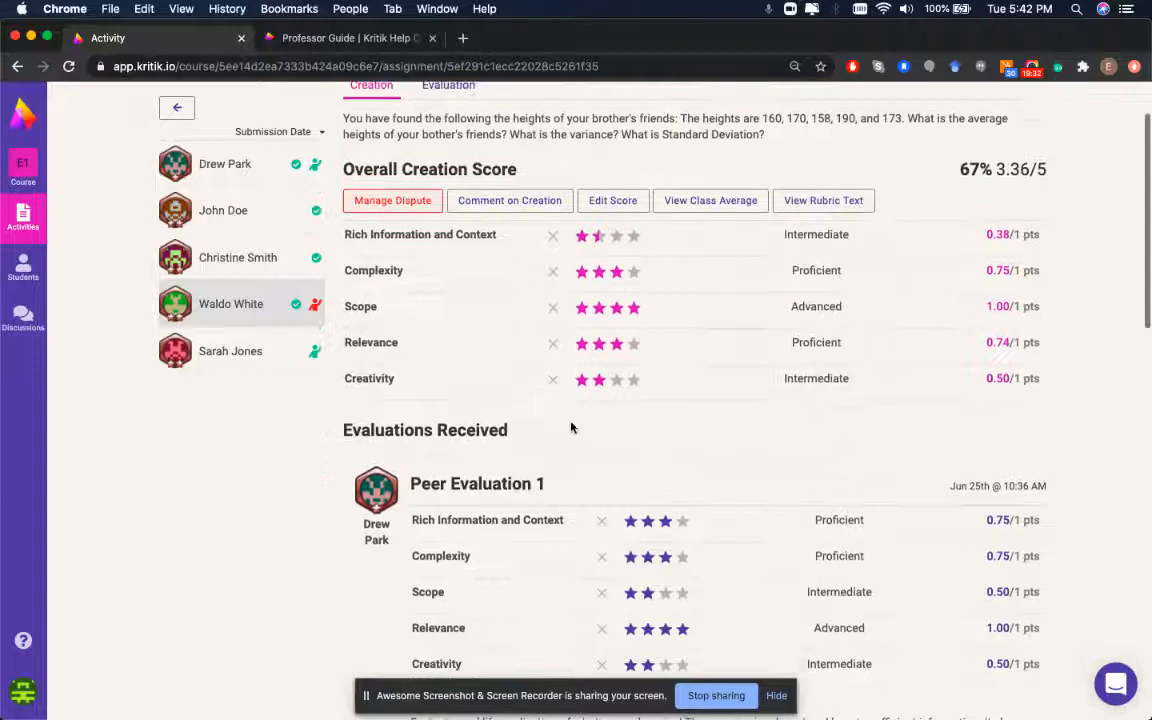
scroll(445, 522, "up", 2)
scroll(608, 218, "down", 5)
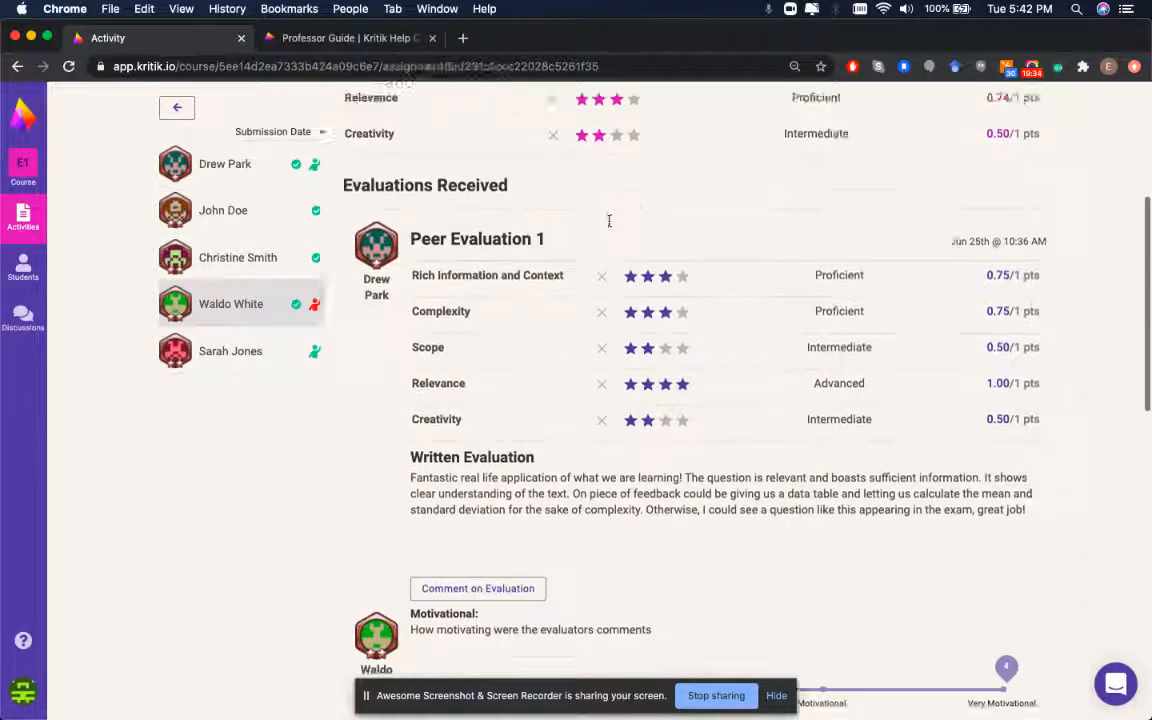
scroll(555, 247, "up", 2)
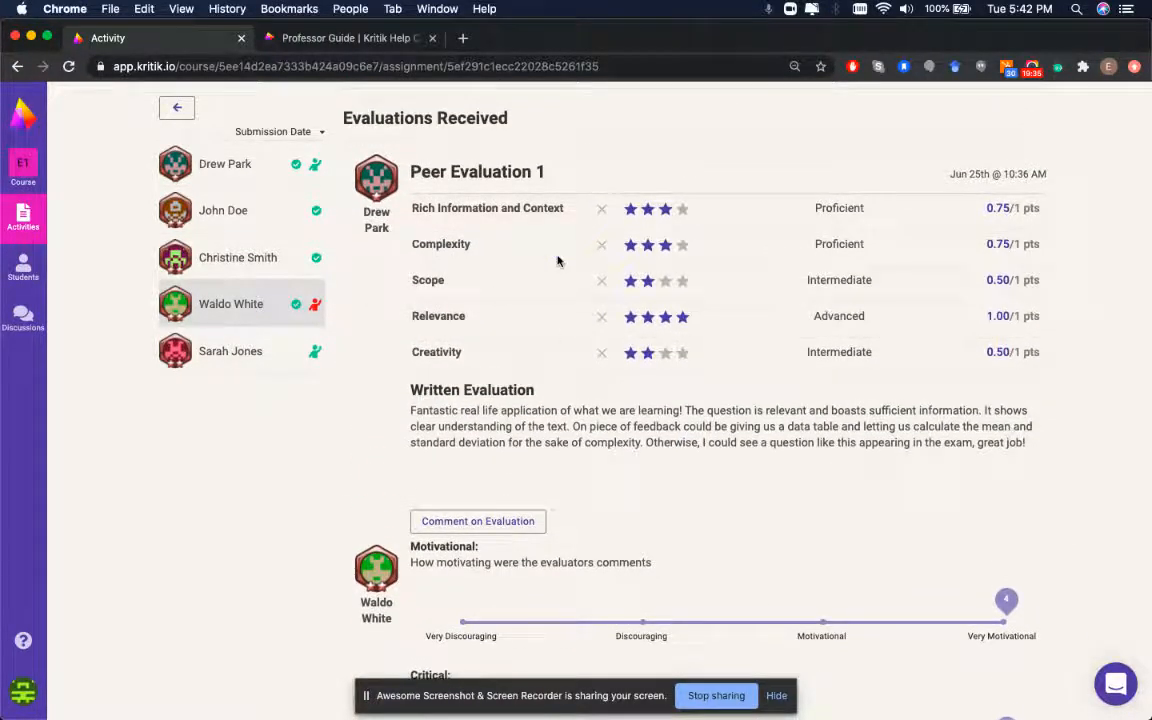
scroll(357, 393, "down", 2)
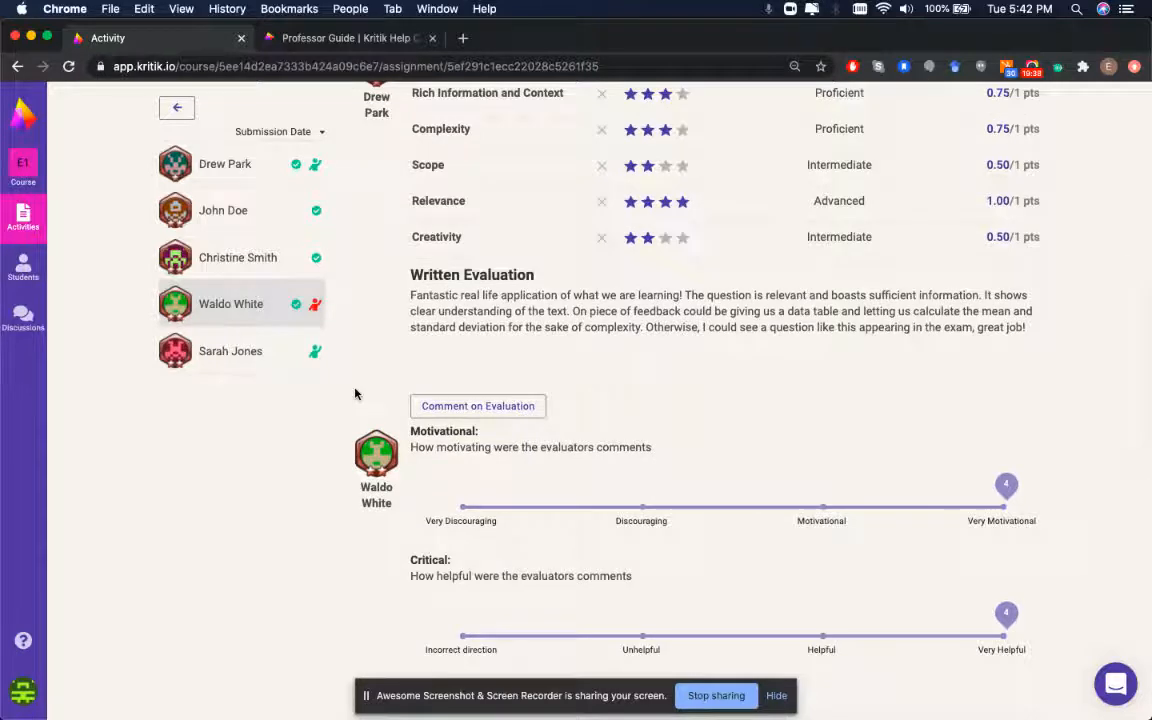
scroll(389, 206, "up", 1)
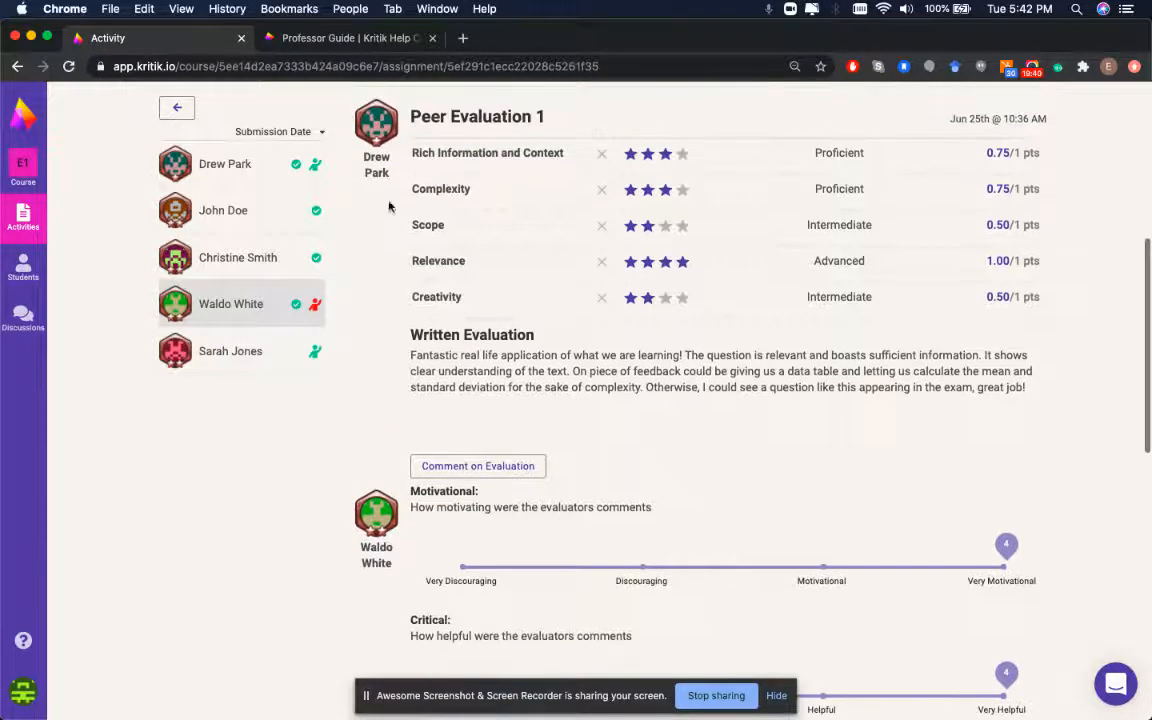
scroll(525, 416, "down", 1)
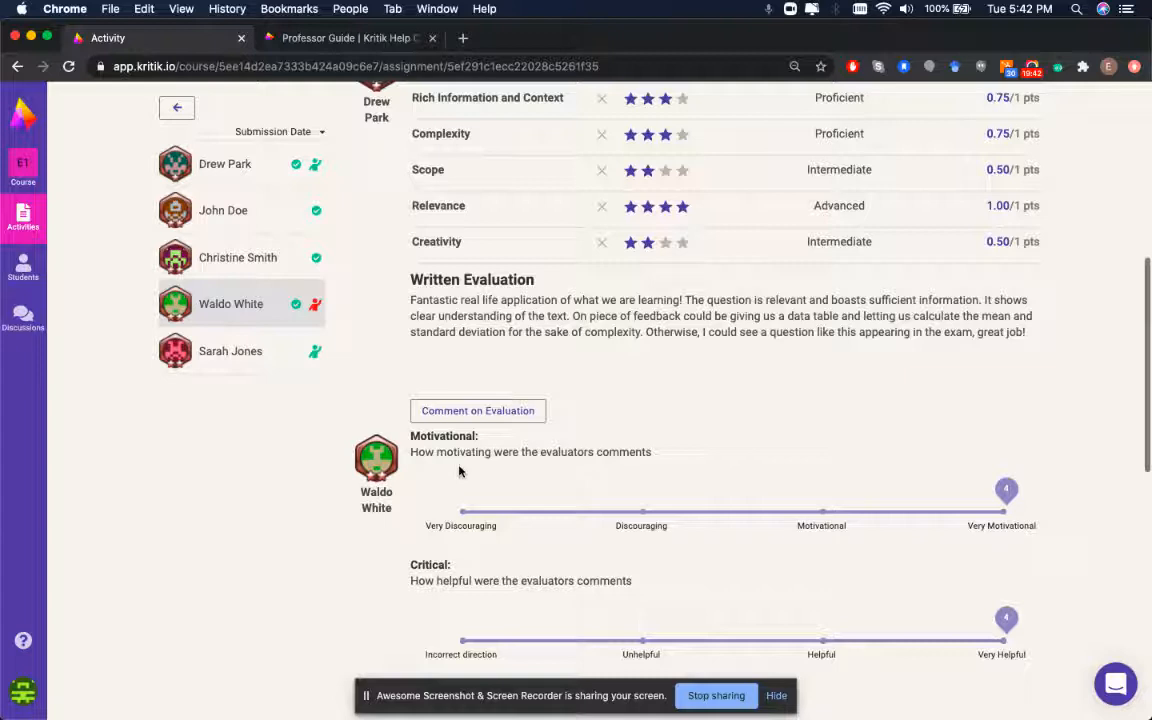
scroll(600, 410, "up", 1)
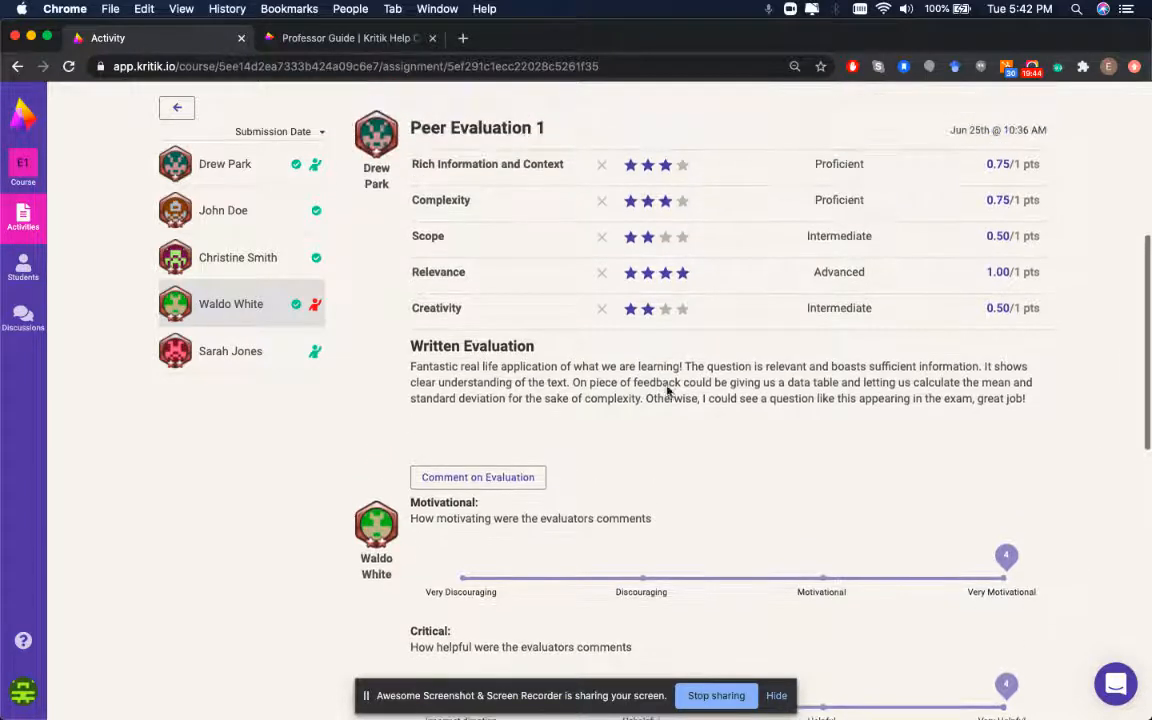
scroll(594, 363, "up", 6)
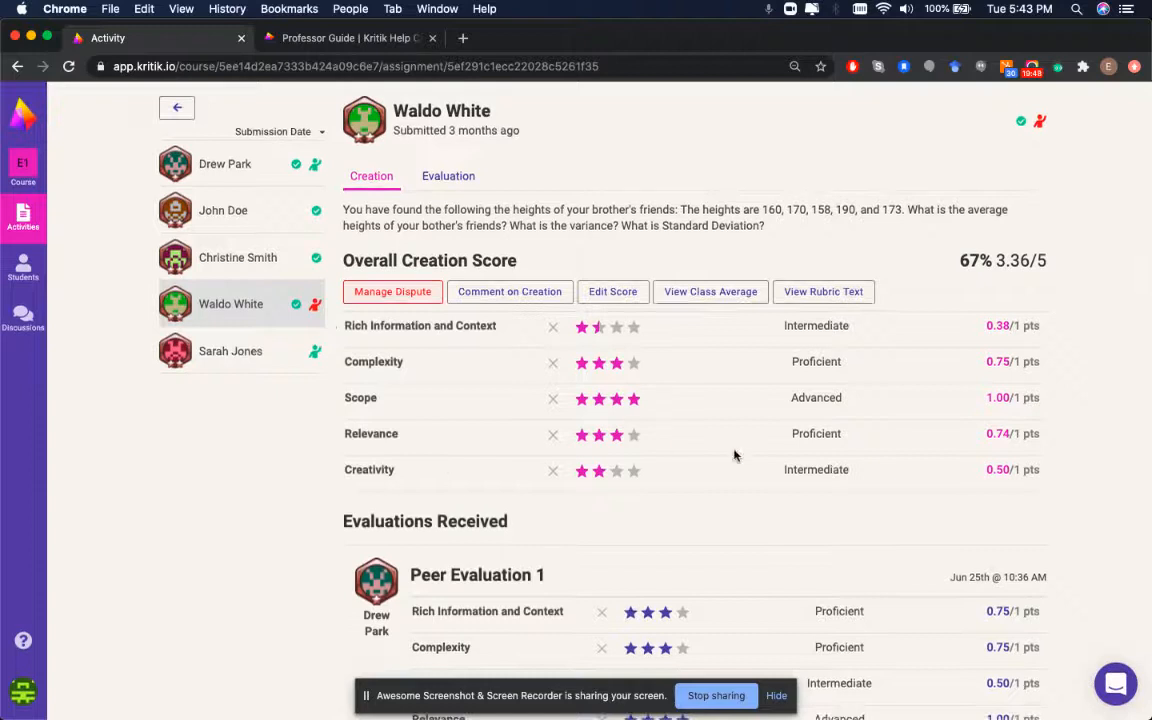
scroll(734, 456, "down", 6)
mouse_move(395, 505)
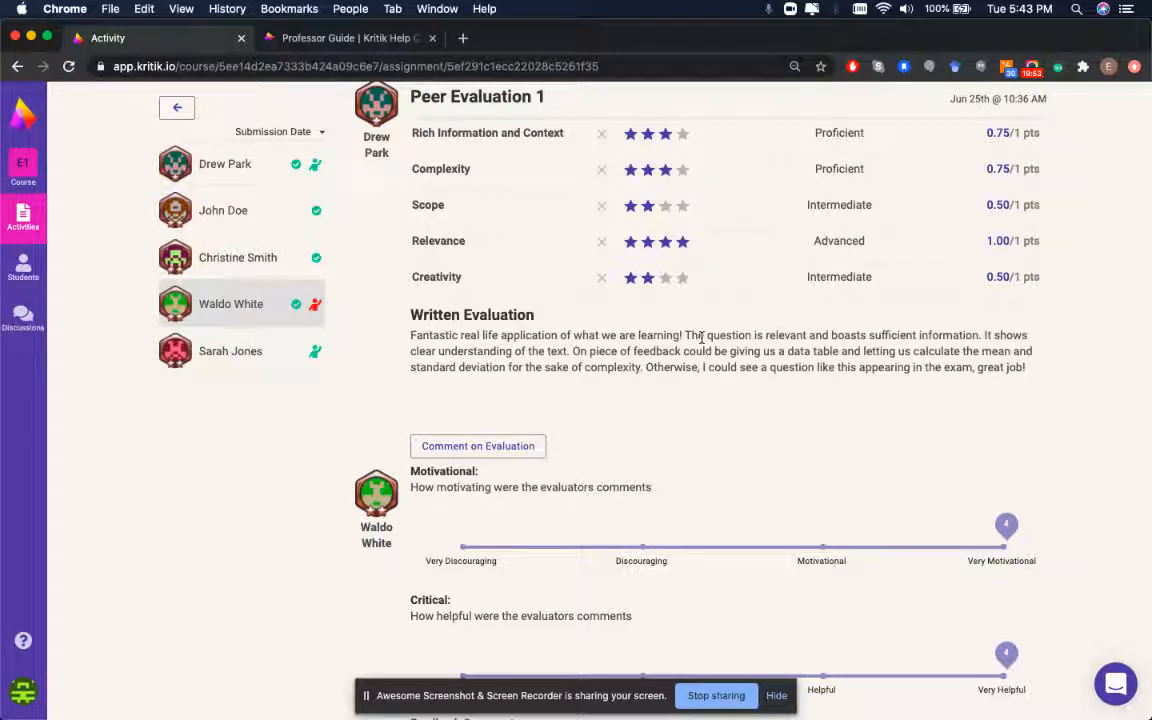
scroll(555, 370, "down", 1)
scroll(555, 370, "up", 10)
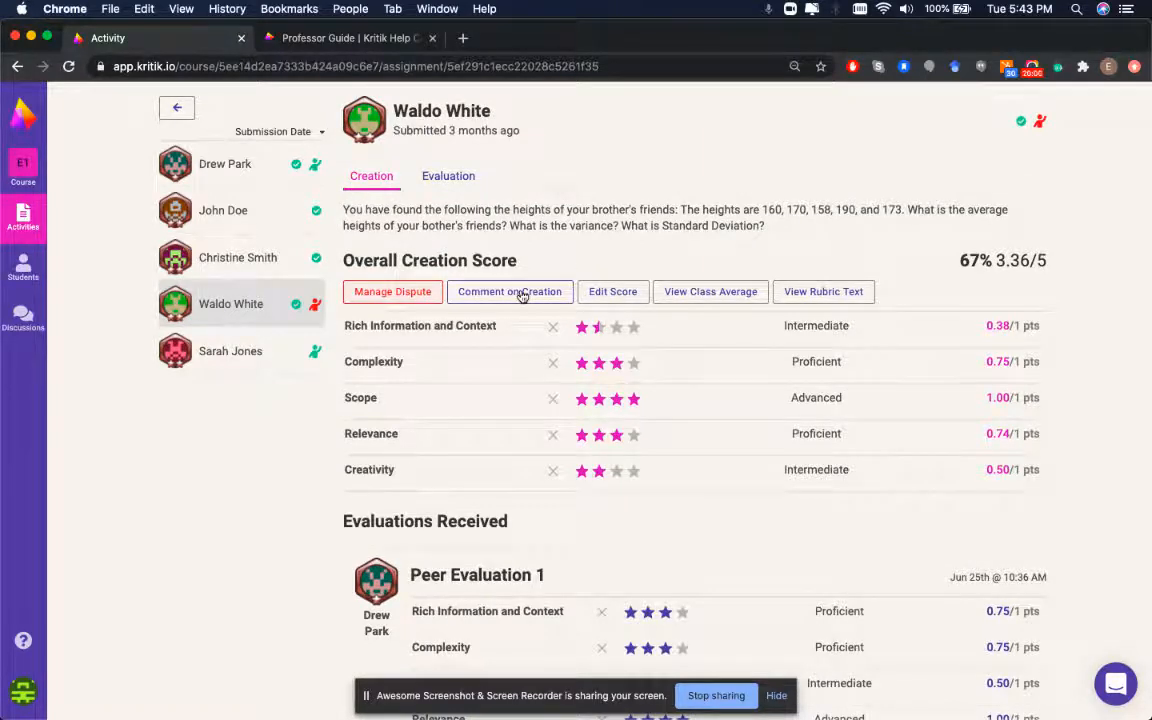
left_click(519, 295)
left_click(494, 596)
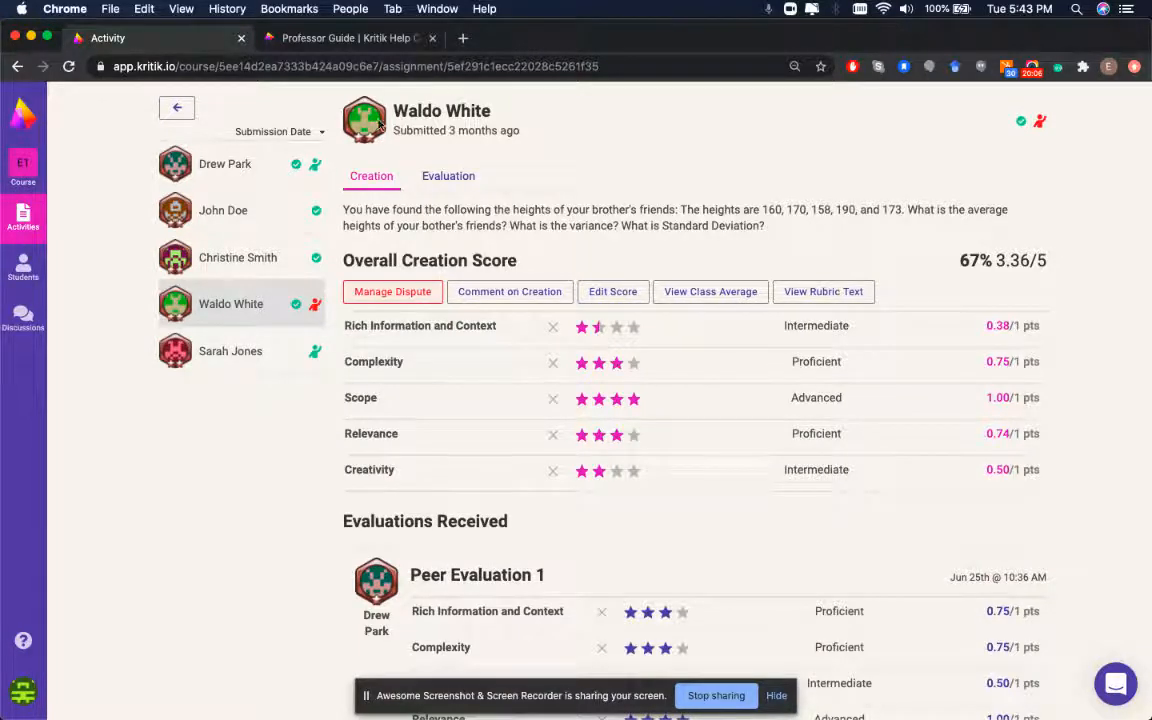
Open Manage Dispute, highlight the student's reason for disputing the 59% grade, and focus the reply box
left_click(403, 299)
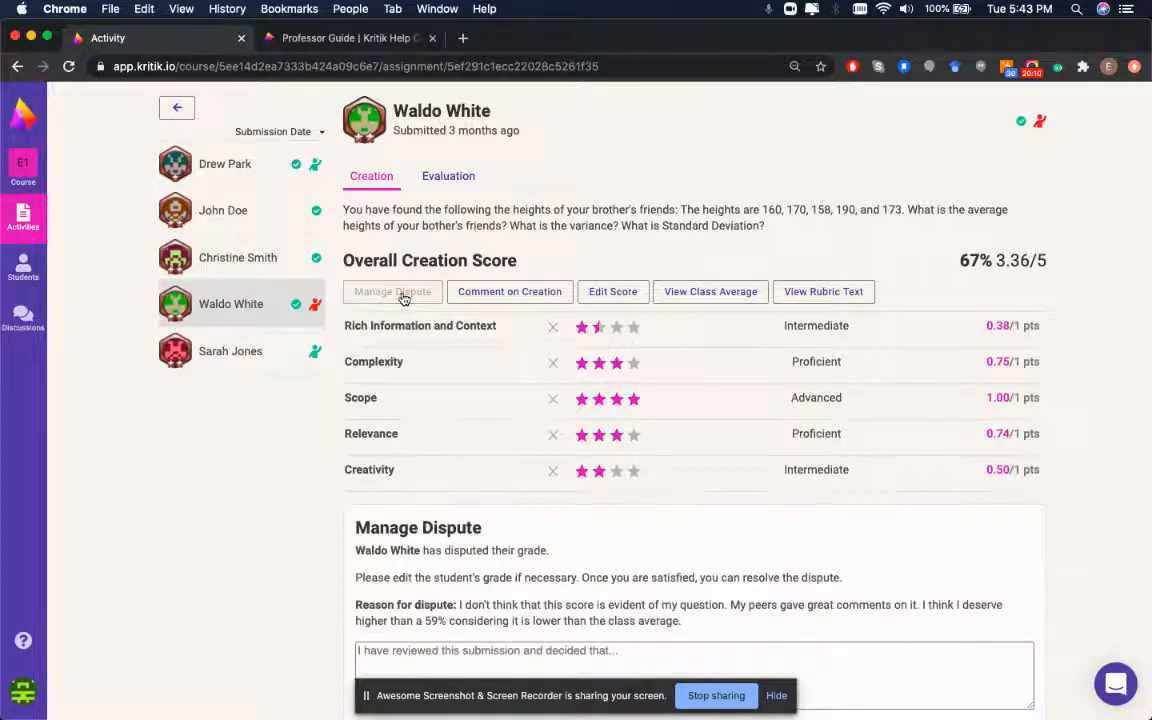
scroll(560, 390, "down", 3)
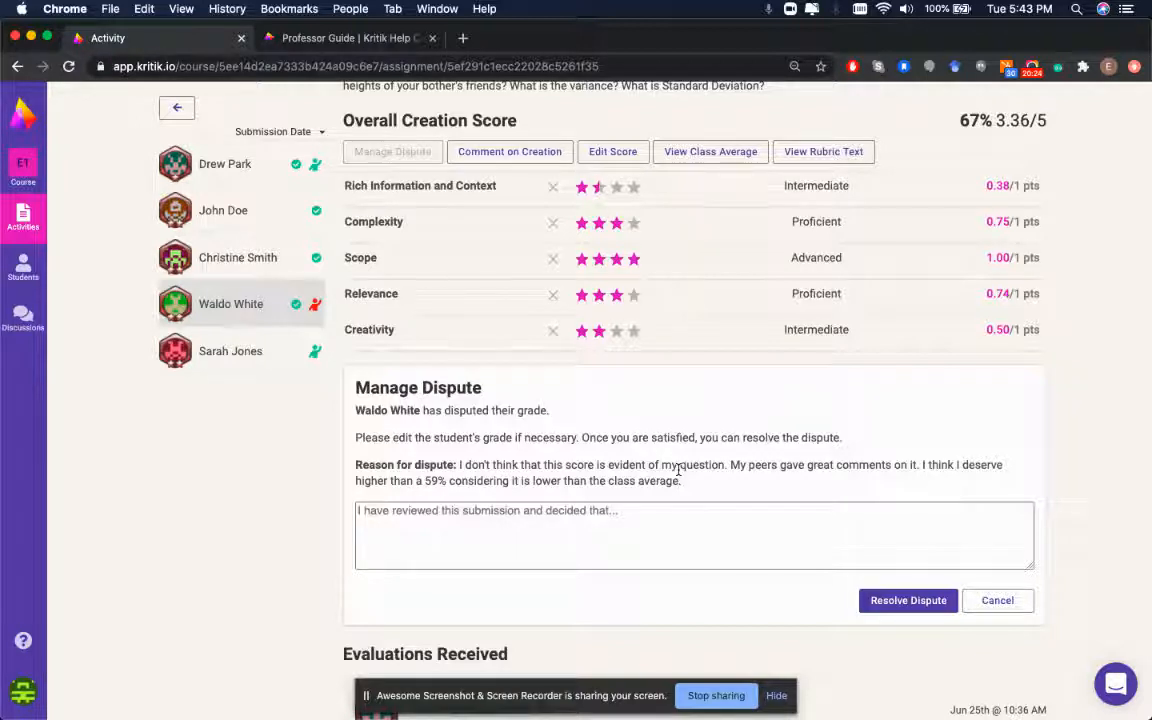
left_click_drag(680, 481, 462, 458)
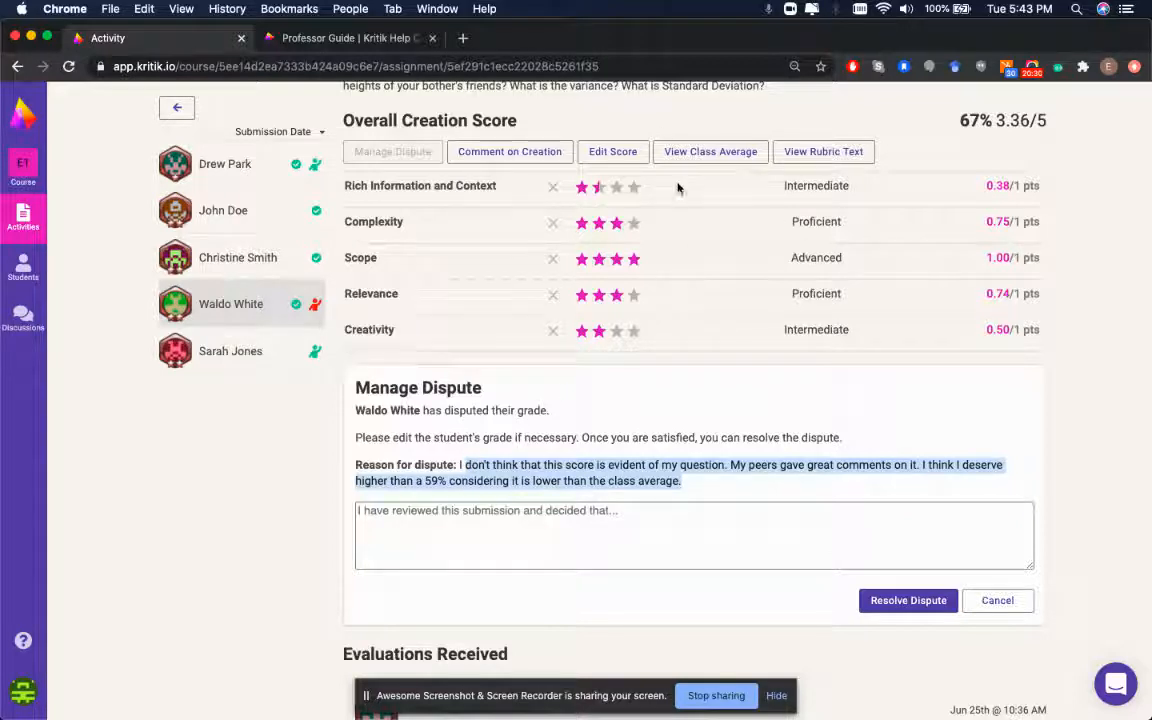
left_click(517, 537)
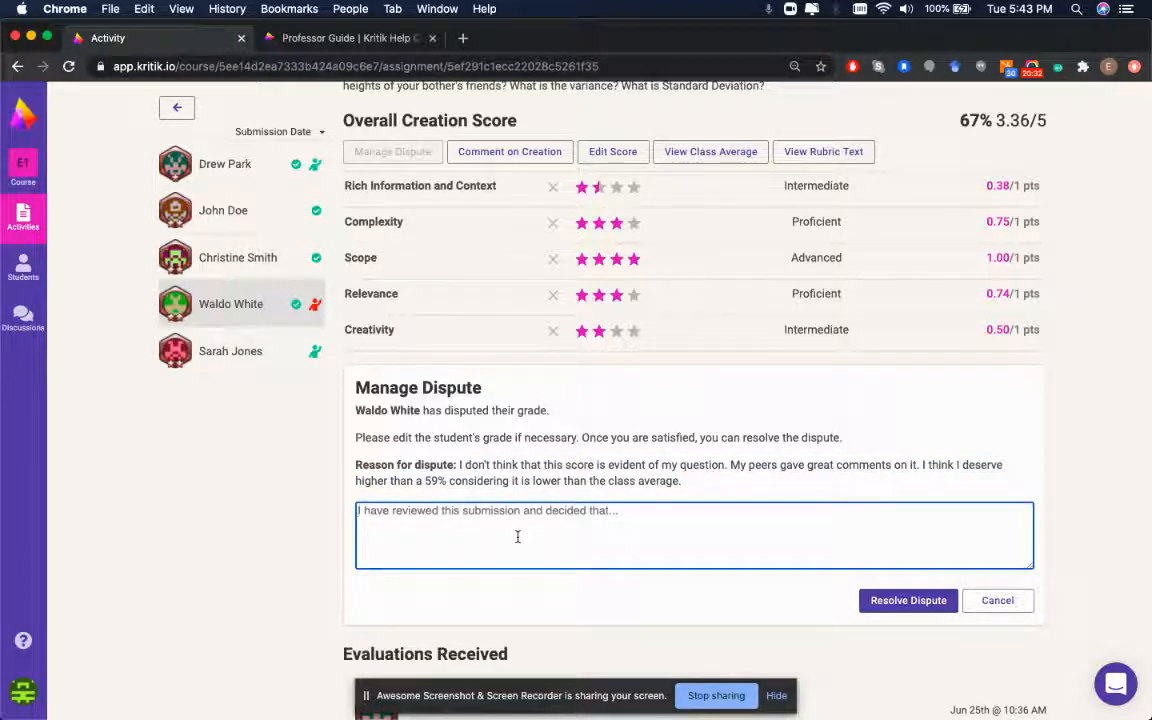
Start editing scores, setting Rich Information and Context and Complexity to 3.5 stars (0.88)
left_click(613, 151)
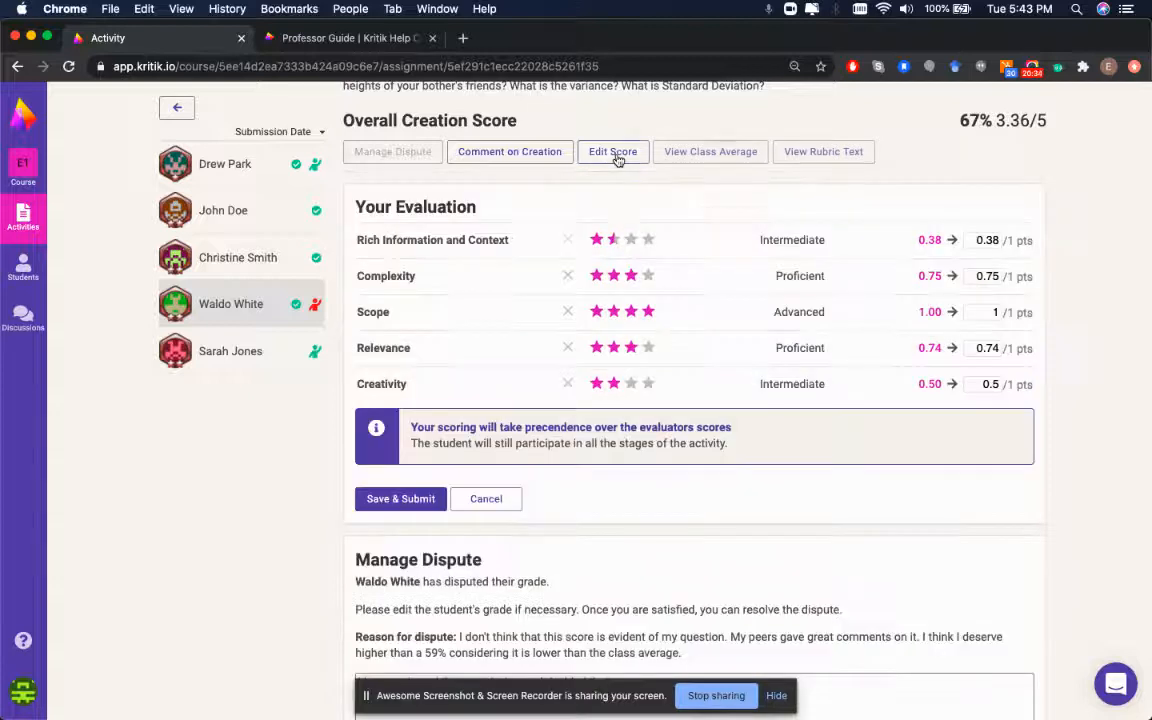
left_click(645, 240)
left_click(643, 275)
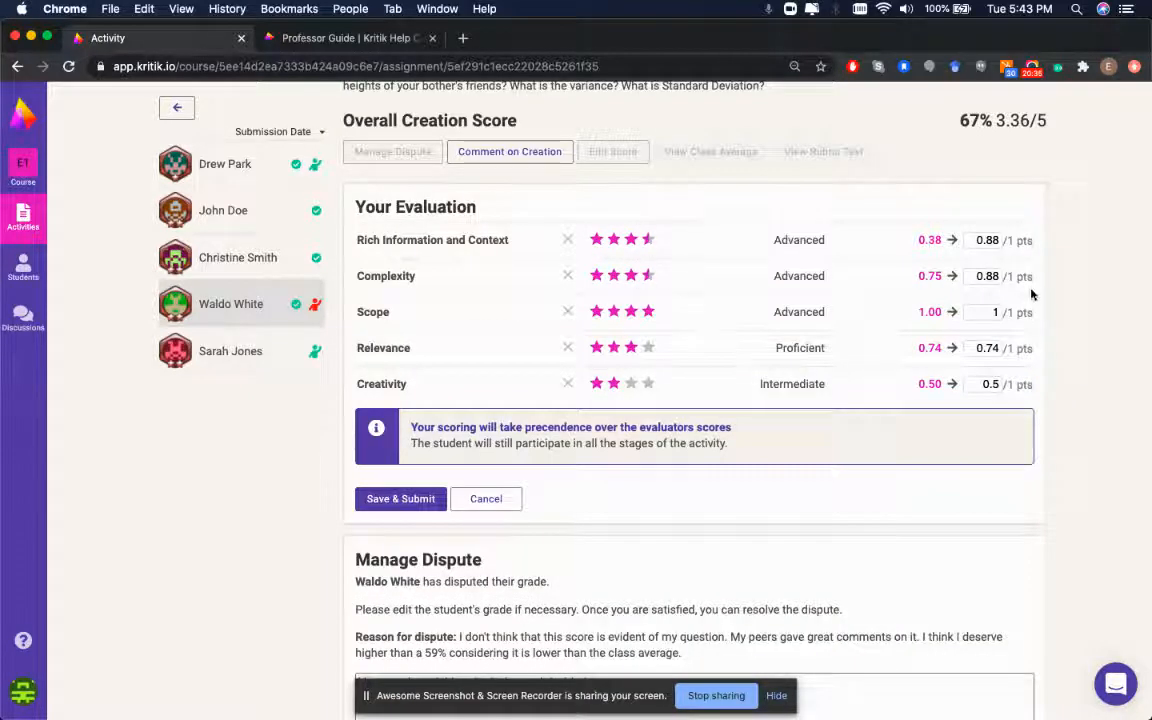
left_click(990, 312)
left_click(994, 275)
key("BackSpace")
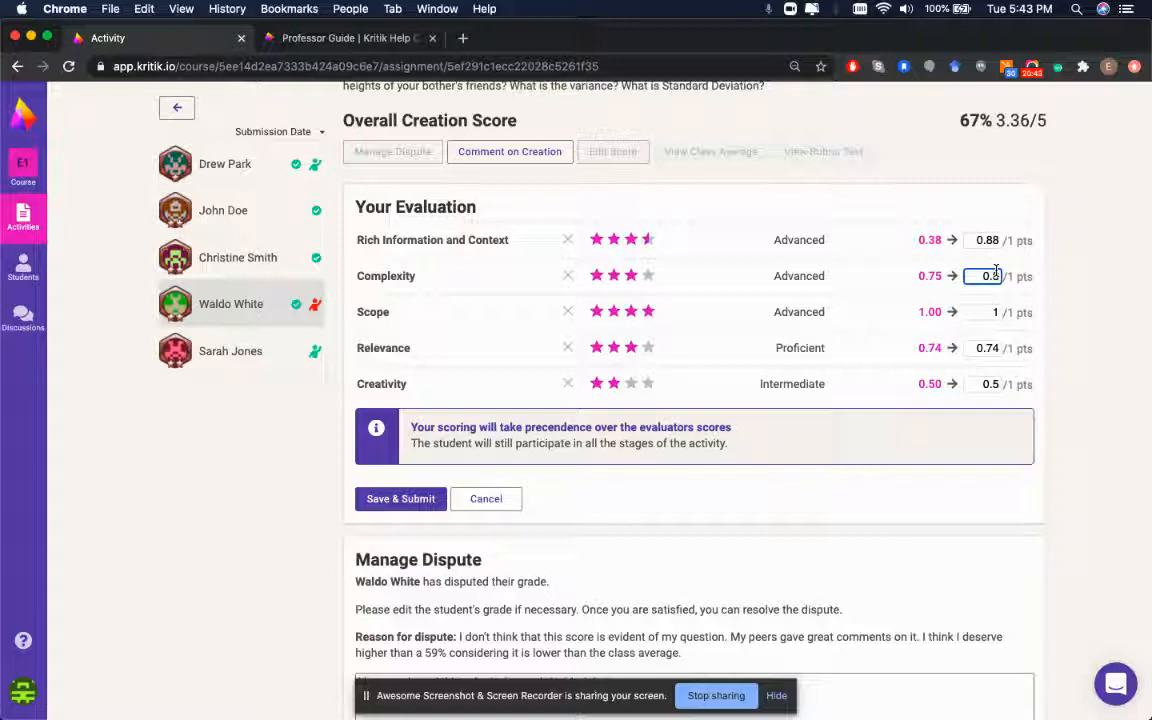
type("0")
left_click(647, 277)
Raise Relevance to 3.5 stars and Creativity to 3 stars (0.75), then review the rubric
left_click(646, 347)
left_click(635, 383)
scroll(424, 290, "up", 3)
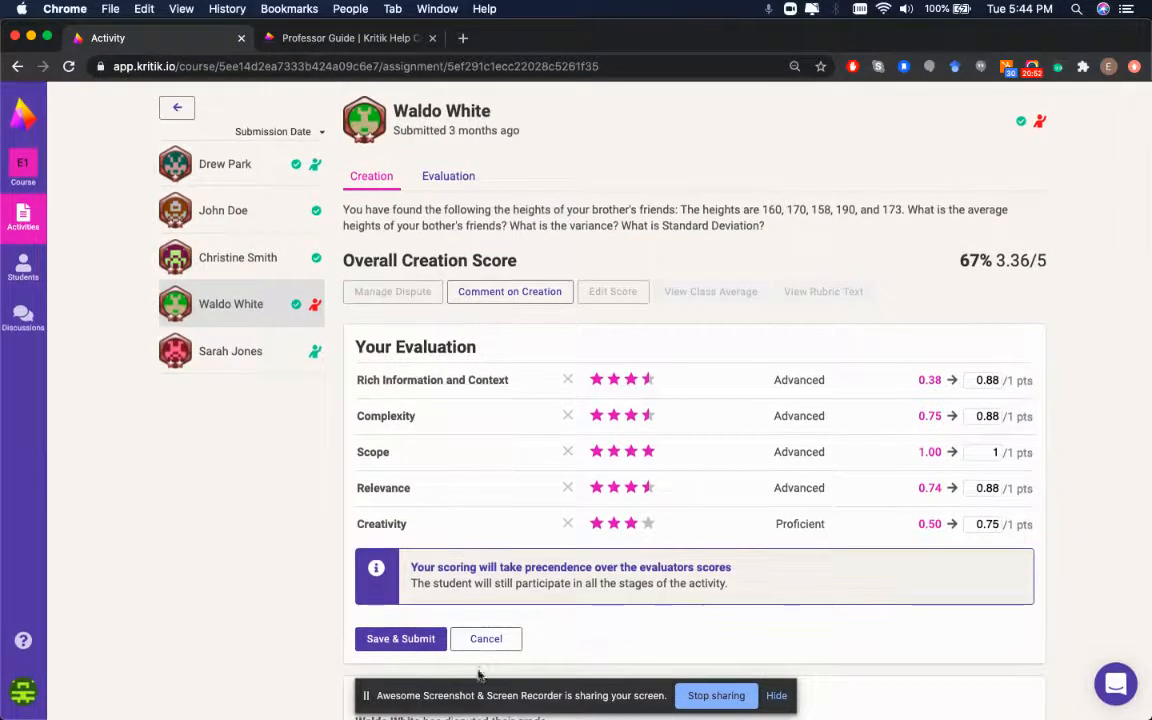
scroll(687, 622, "down", 10)
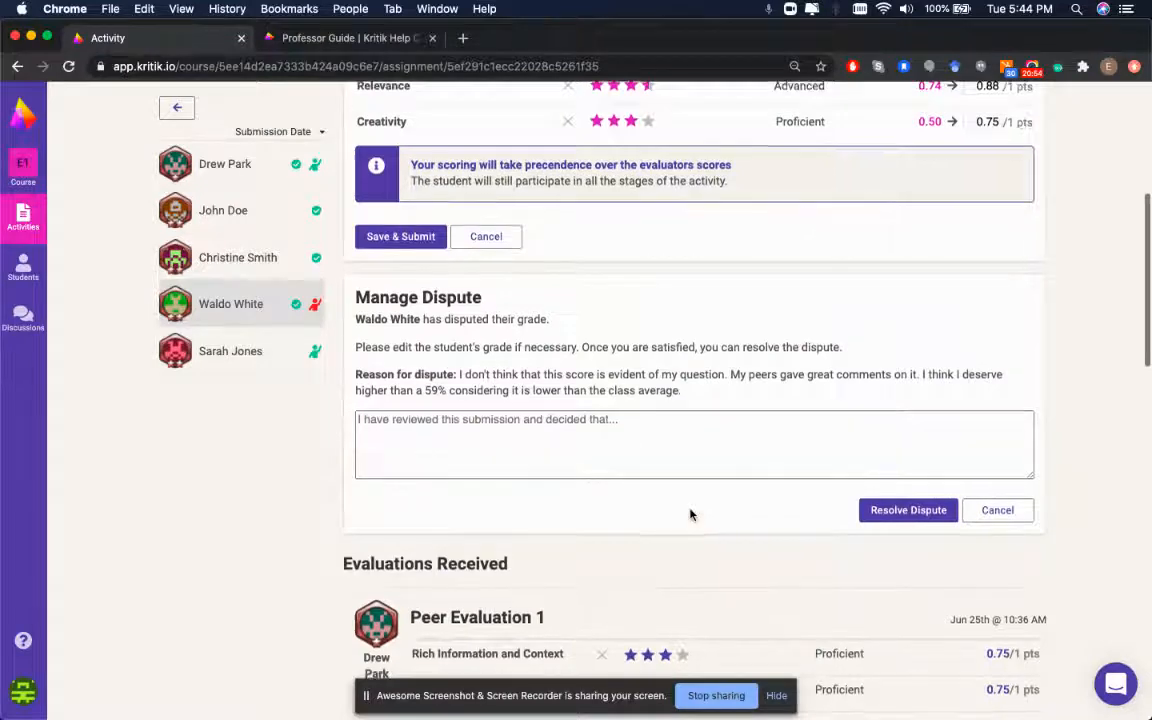
scroll(587, 265, "down", 4)
scroll(545, 419, "up", 15)
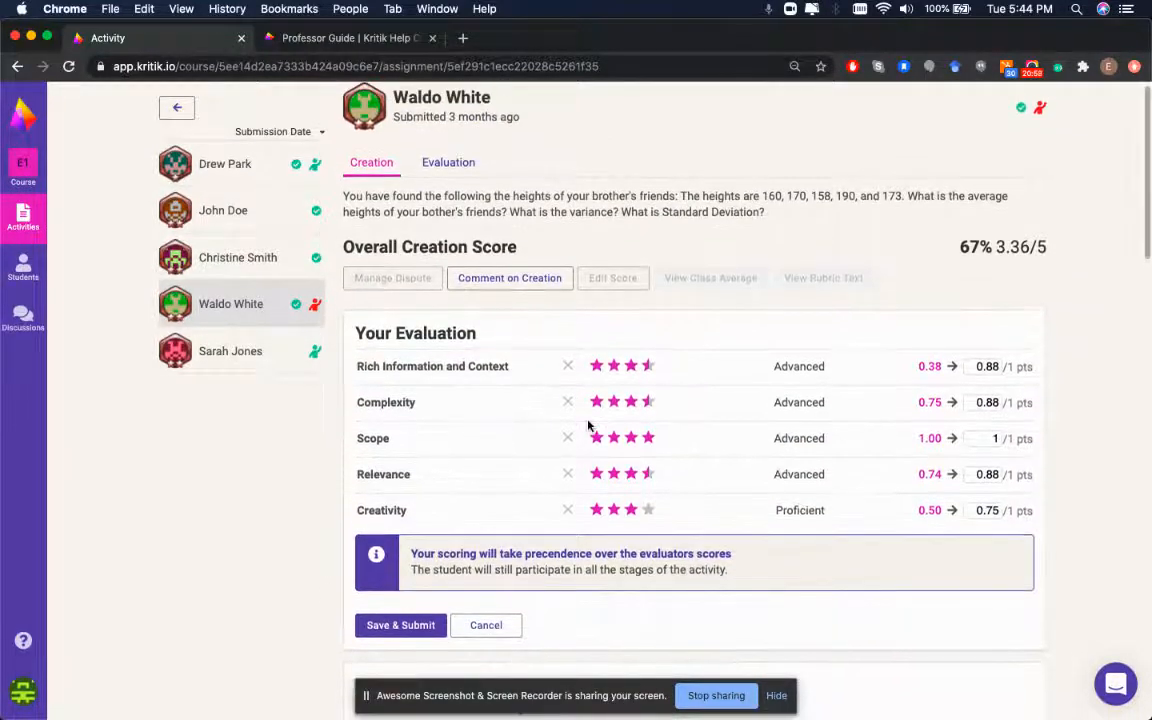
scroll(586, 424, "down", 3)
scroll(588, 426, "down", 3)
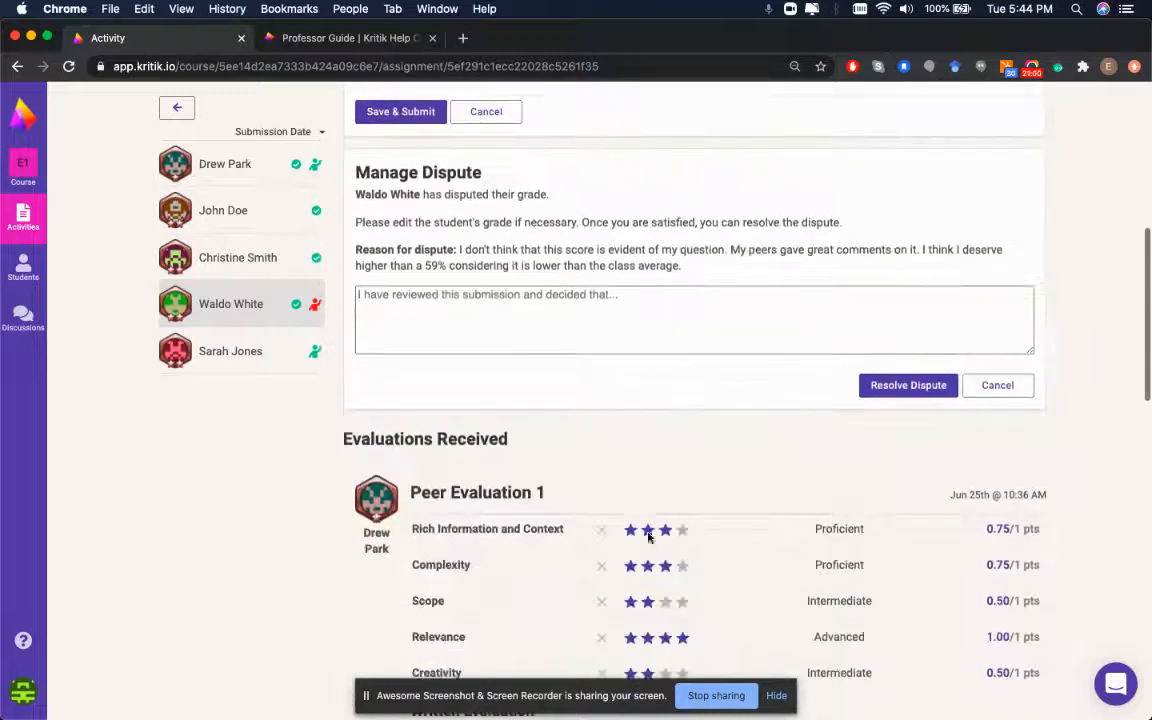
scroll(589, 540, "up", 6)
scroll(616, 521, "down", 1)
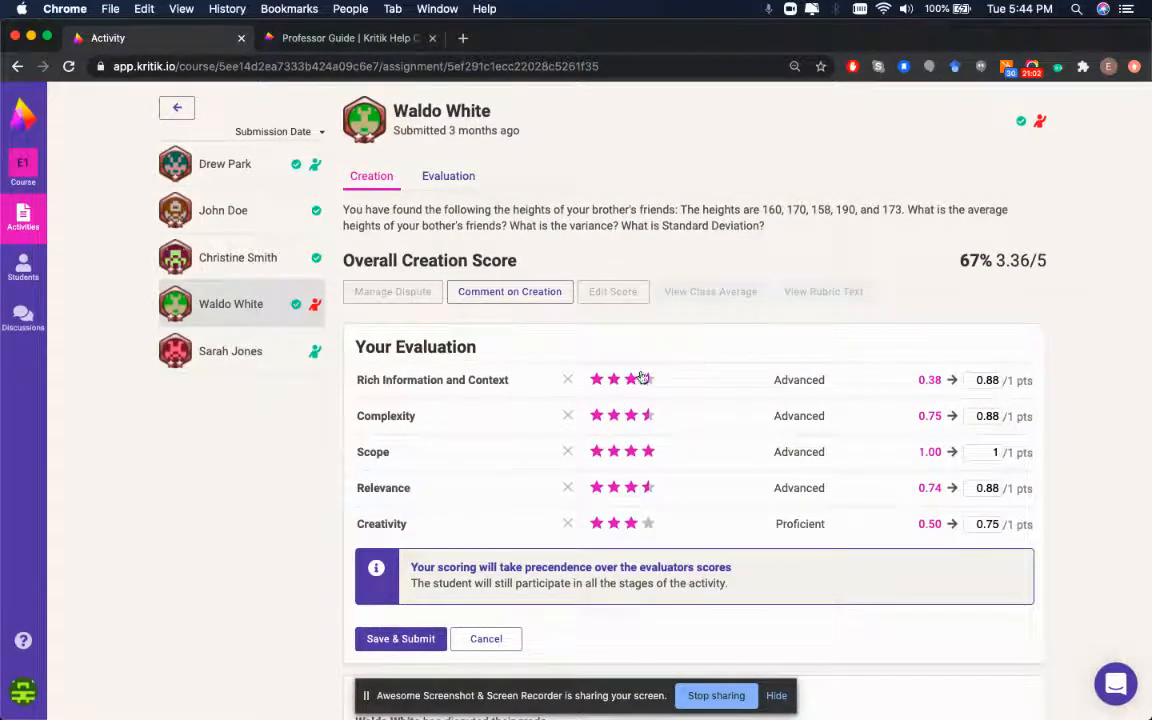
Discard the score edits, review the dispute details, and return to the activity overview
left_click(486, 639)
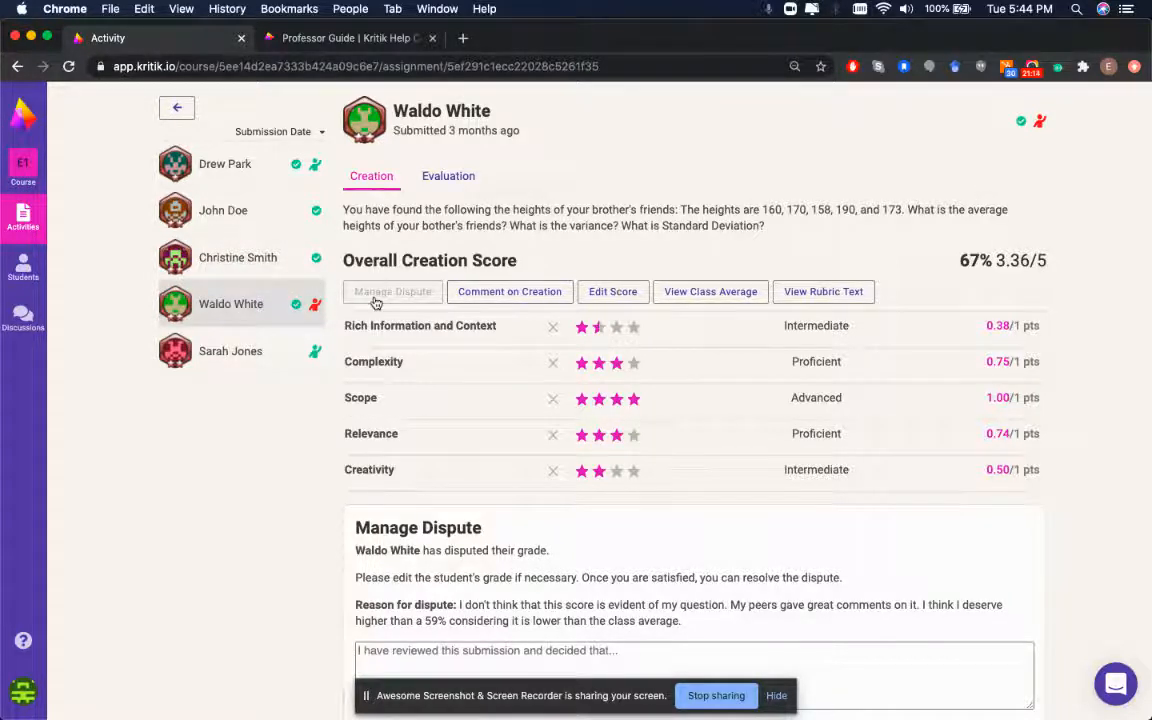
left_click(316, 311)
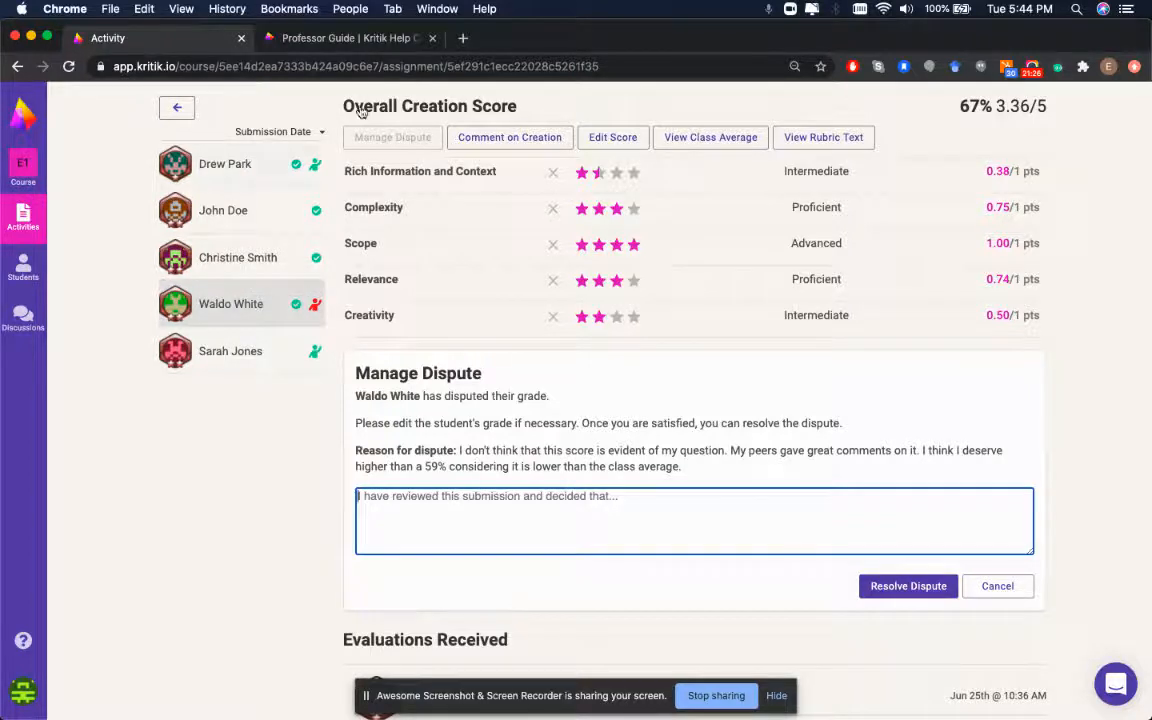
scroll(489, 280, "down", 2)
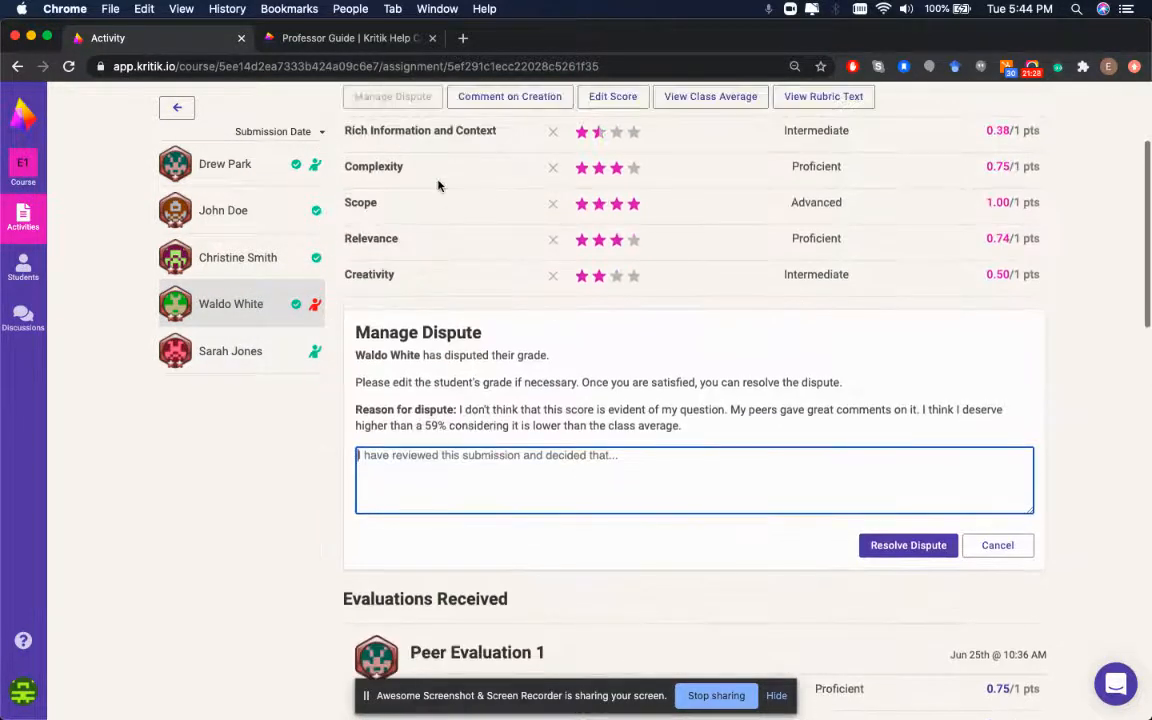
scroll(438, 185, "down", 10)
scroll(443, 345, "up", 5)
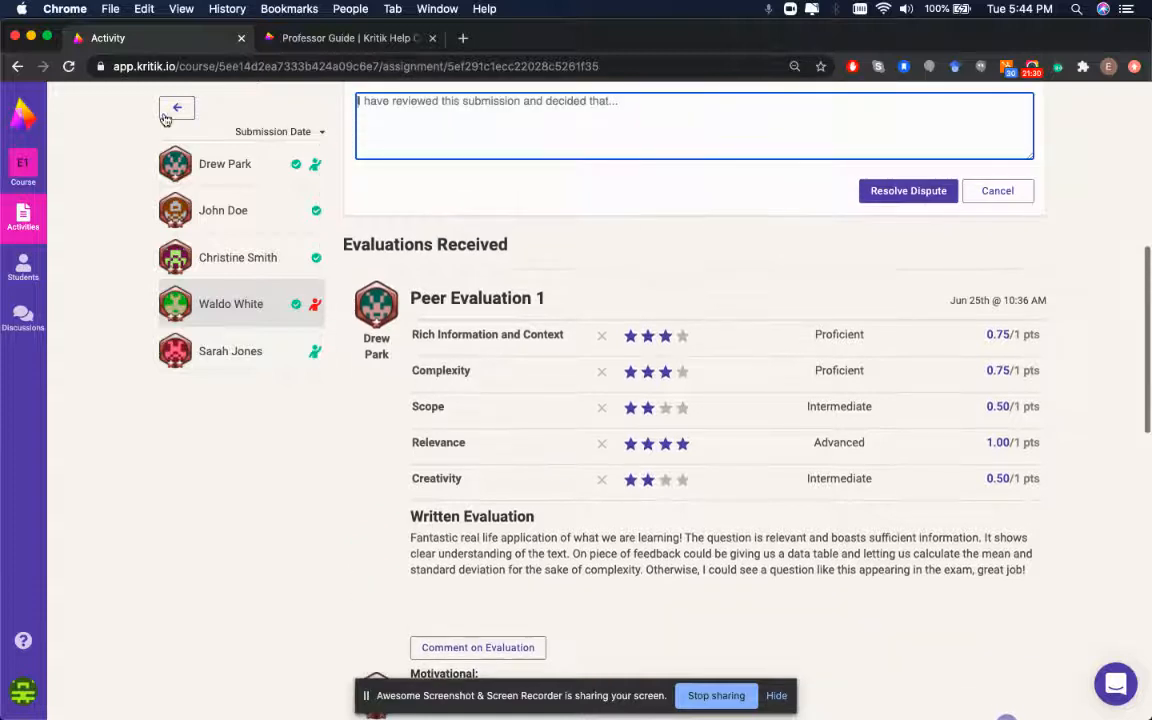
left_click(174, 108)
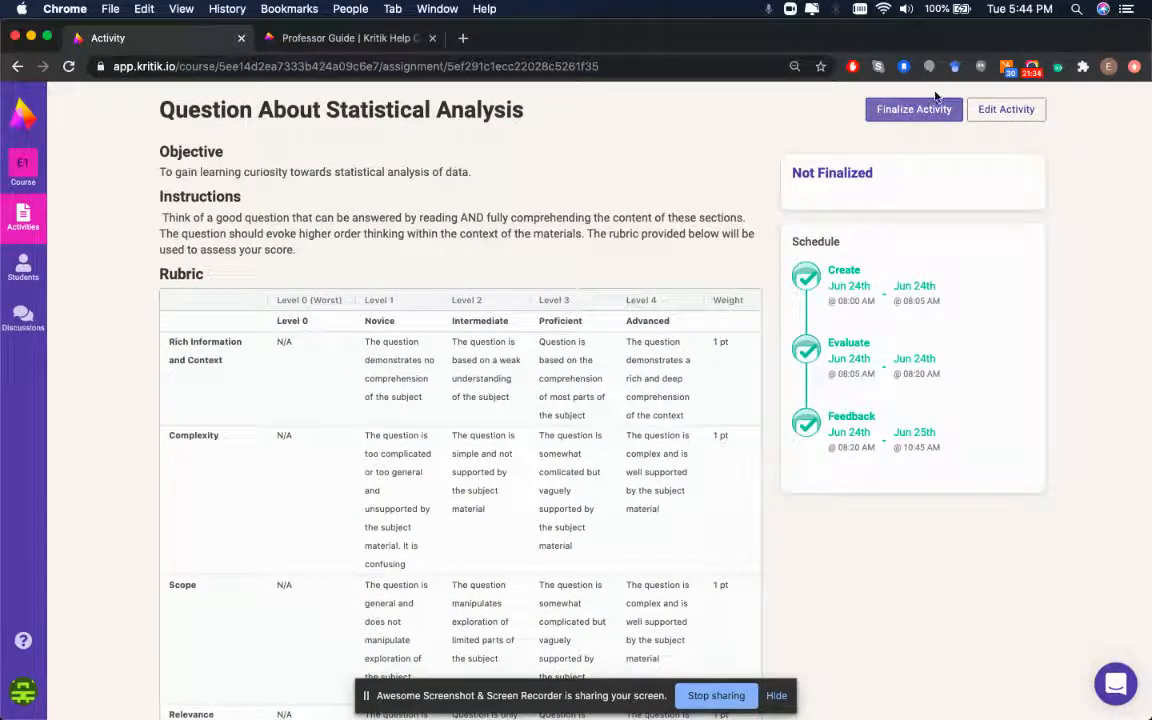
Return to Example Course 101's Activities page and look over its current and past activities
left_click(17, 214)
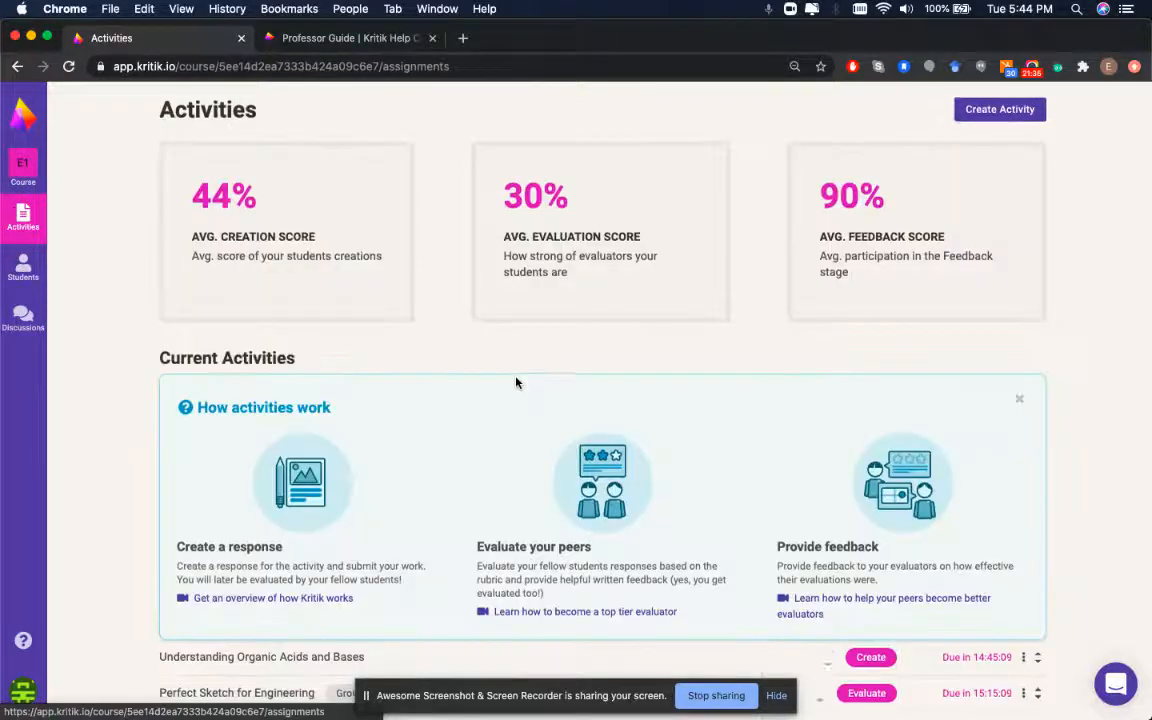
scroll(514, 380, "down", 5)
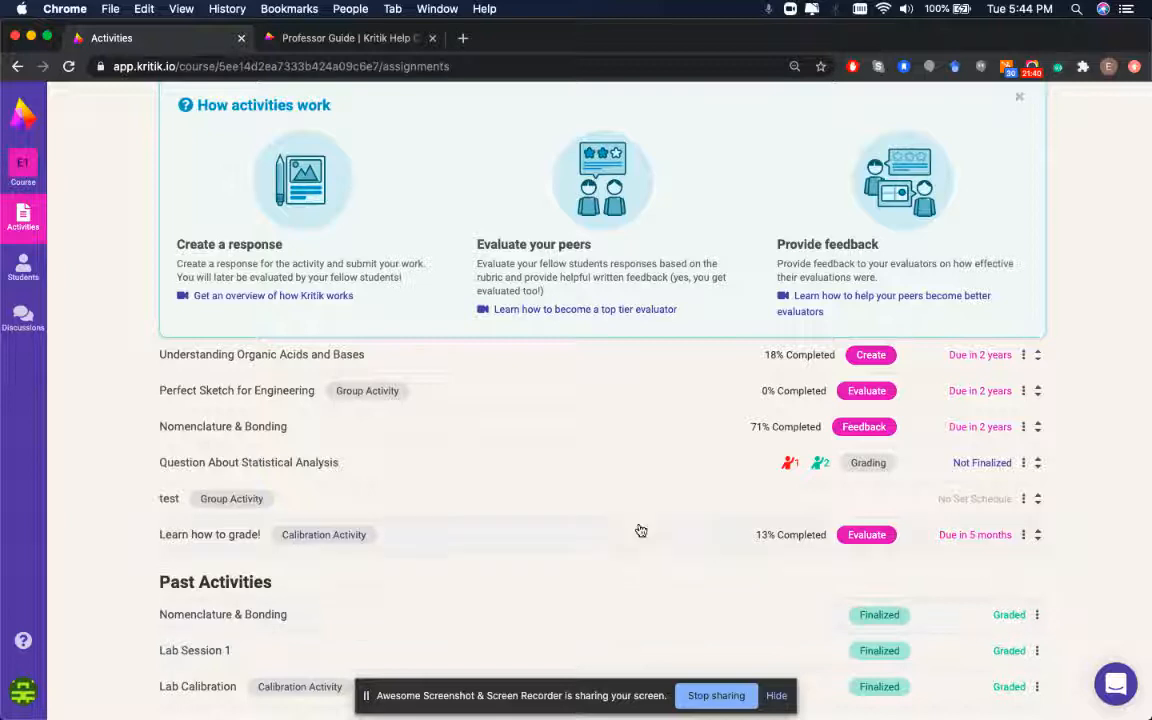
scroll(638, 532, "up", 3)
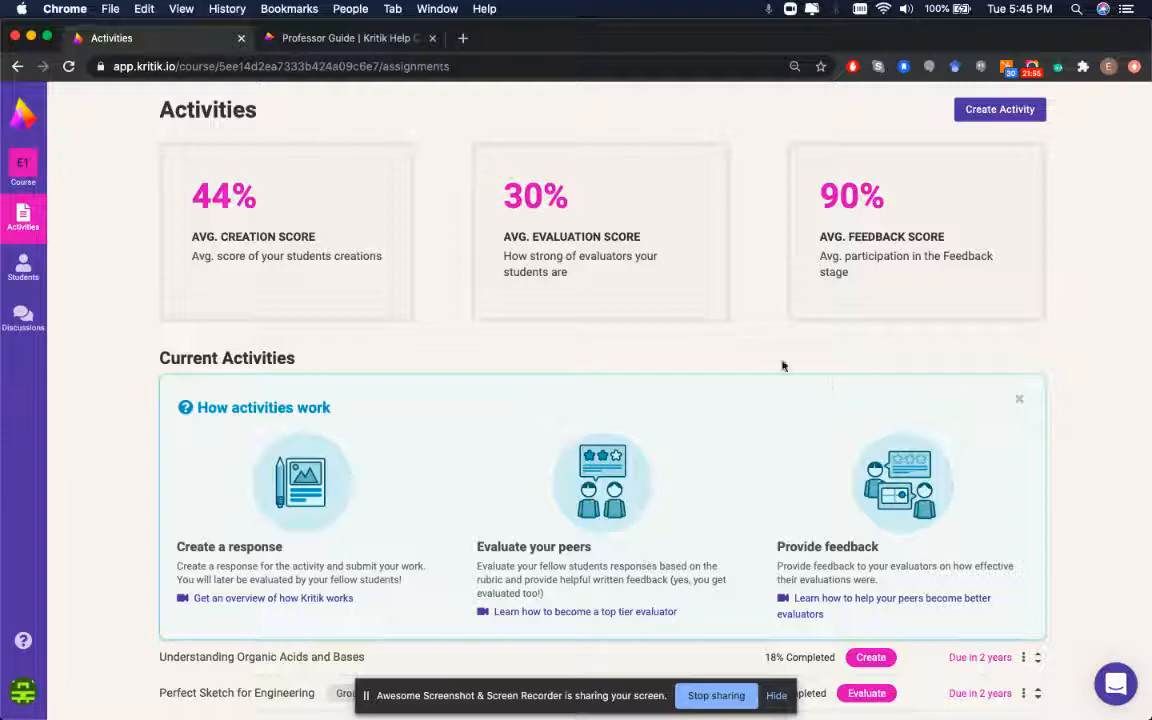
scroll(783, 366, "down", 3)
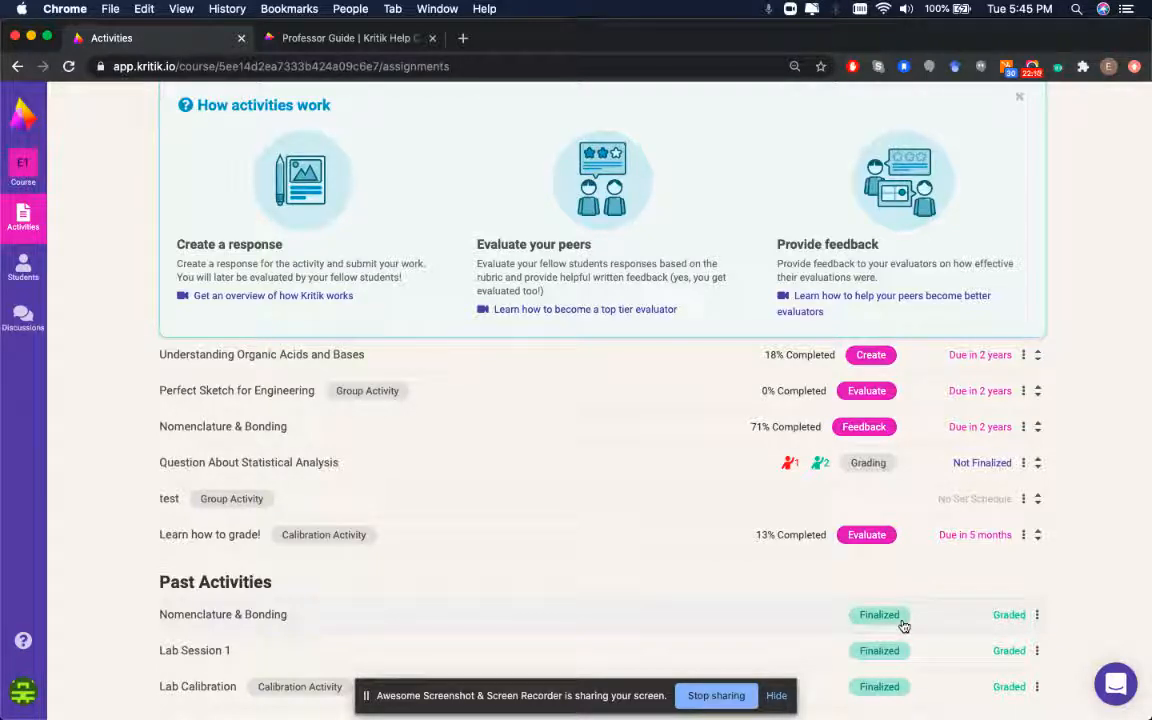
scroll(892, 509, "up", 5)
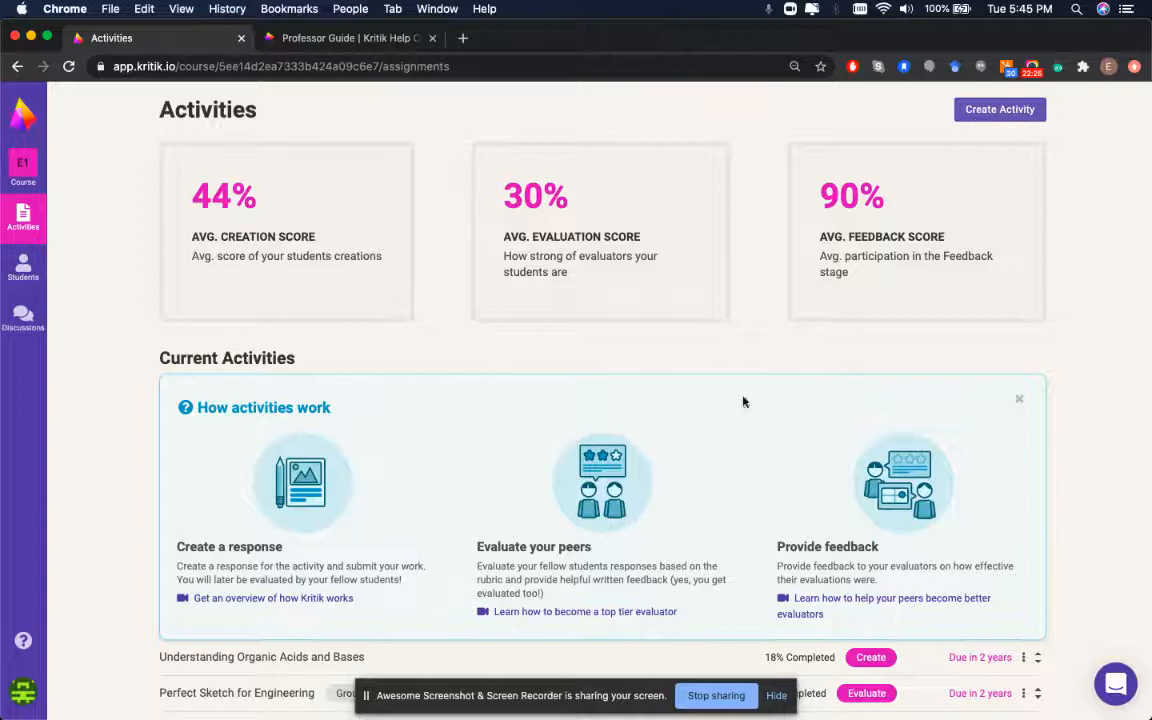
scroll(600, 460, "down", 5)
Start a new Calibration Activity based on the graded Lab Session 1
scroll(720, 380, "up", 5)
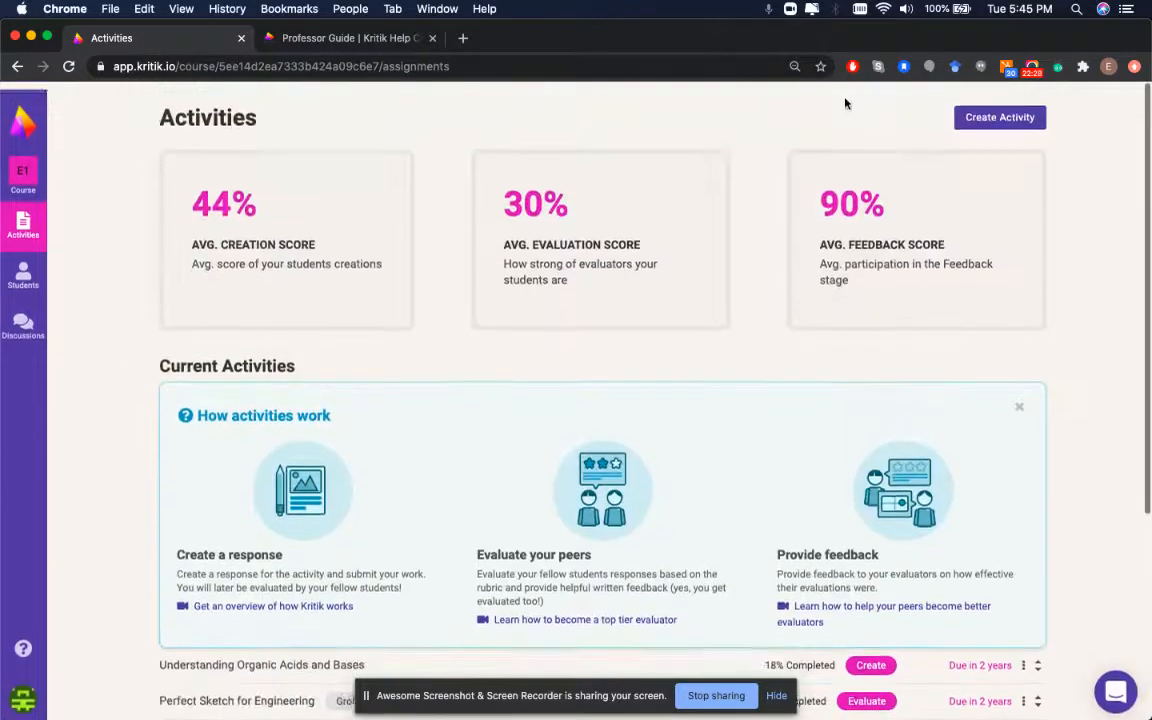
left_click(985, 118)
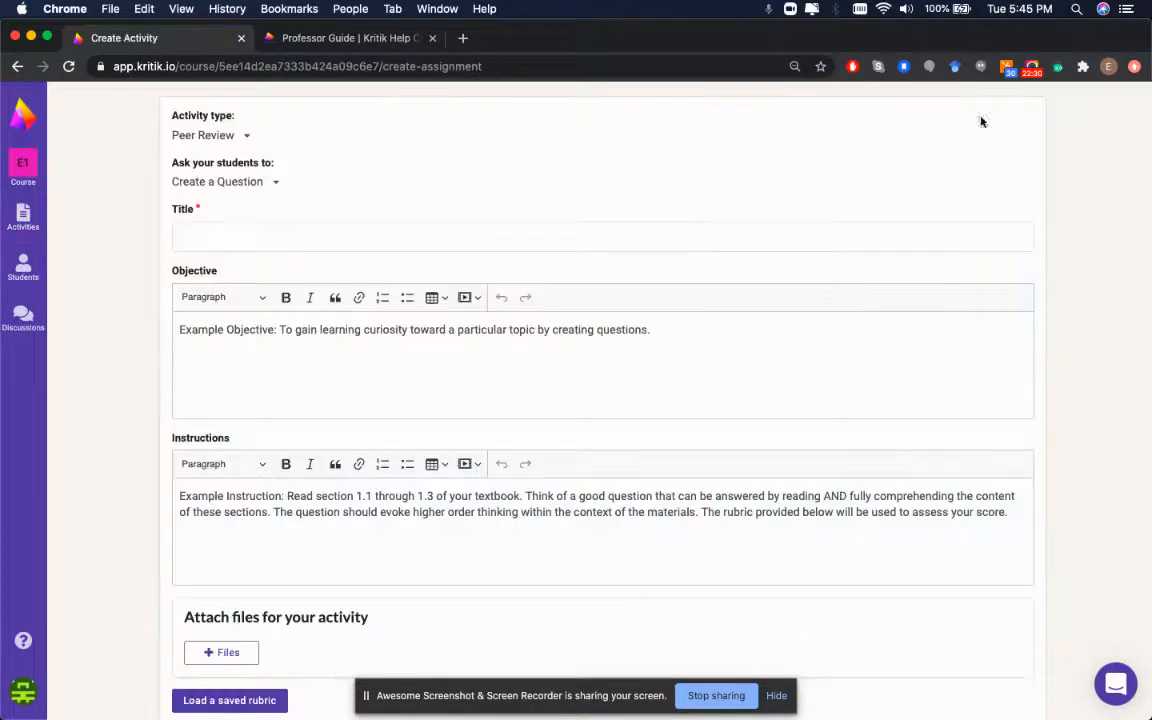
left_click(198, 133)
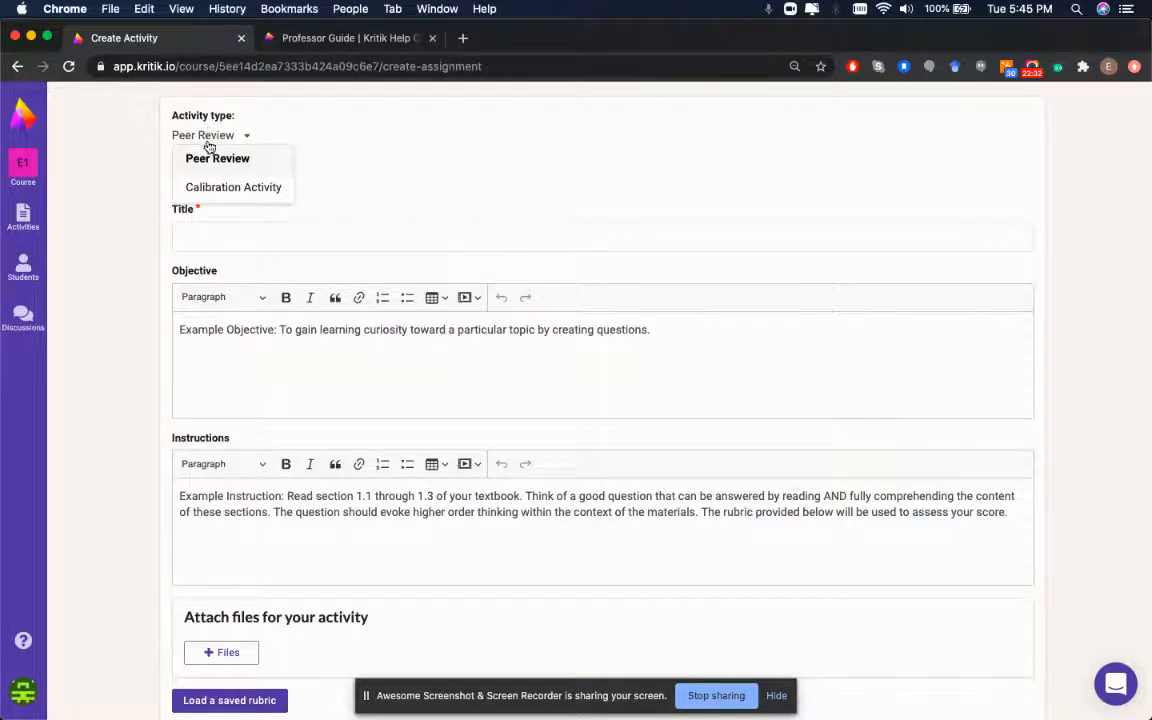
left_click(226, 185)
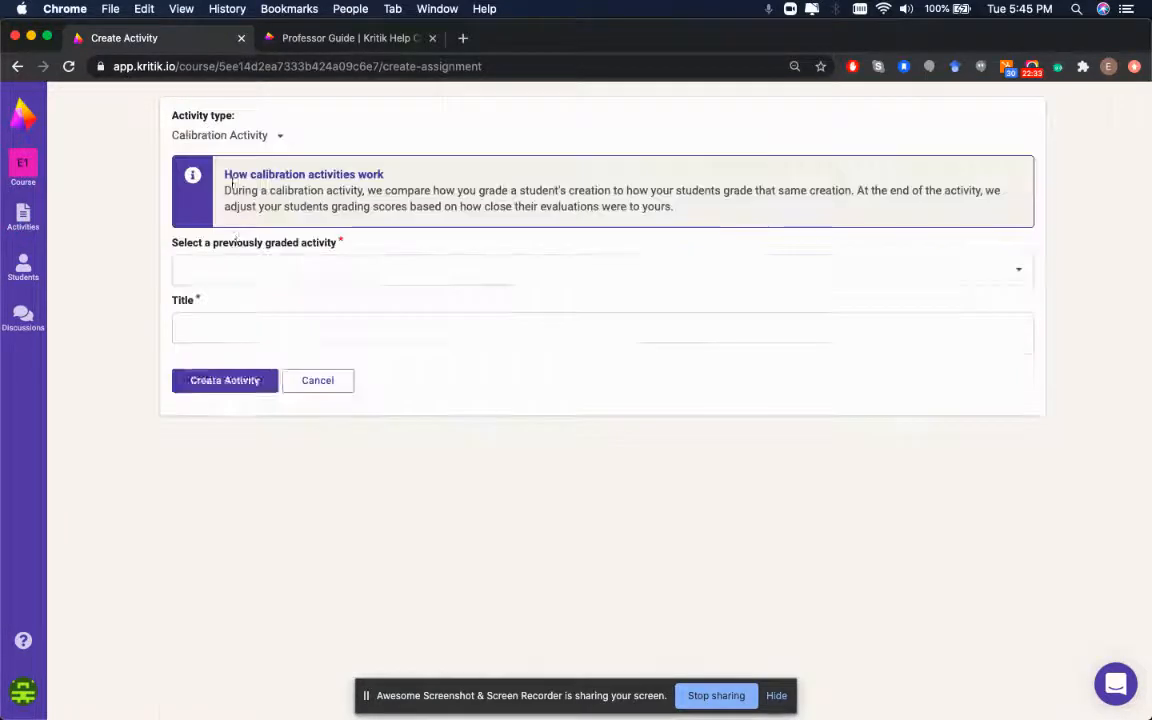
left_click(243, 267)
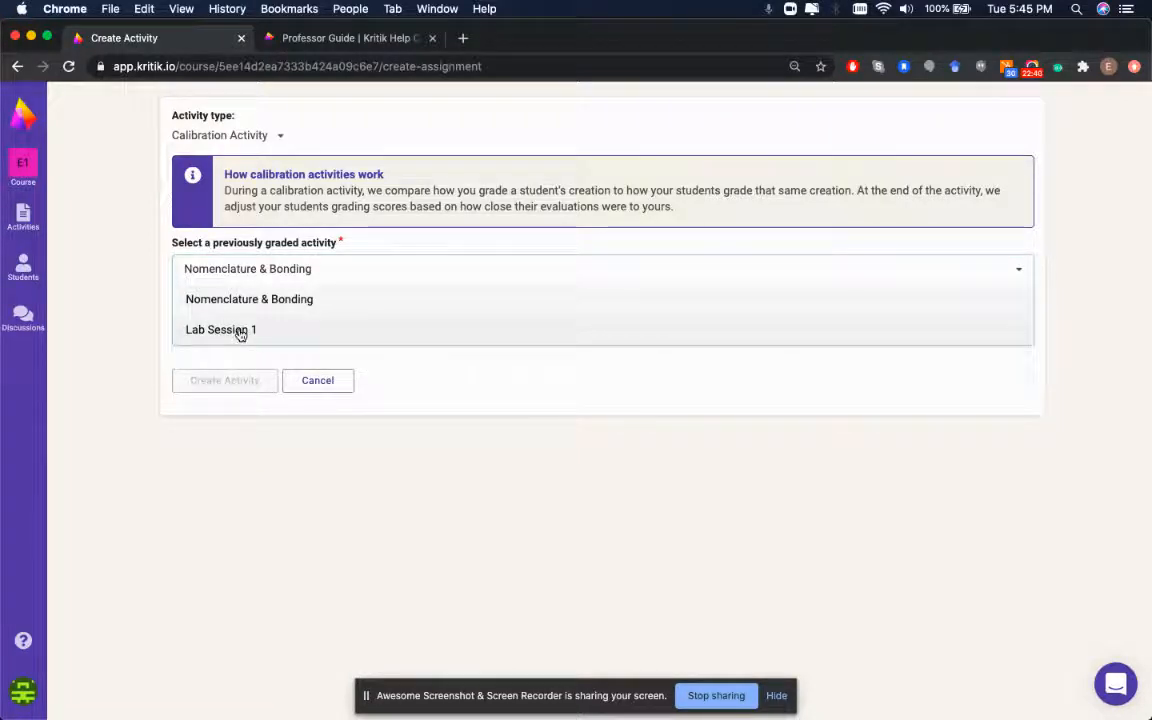
left_click(240, 331)
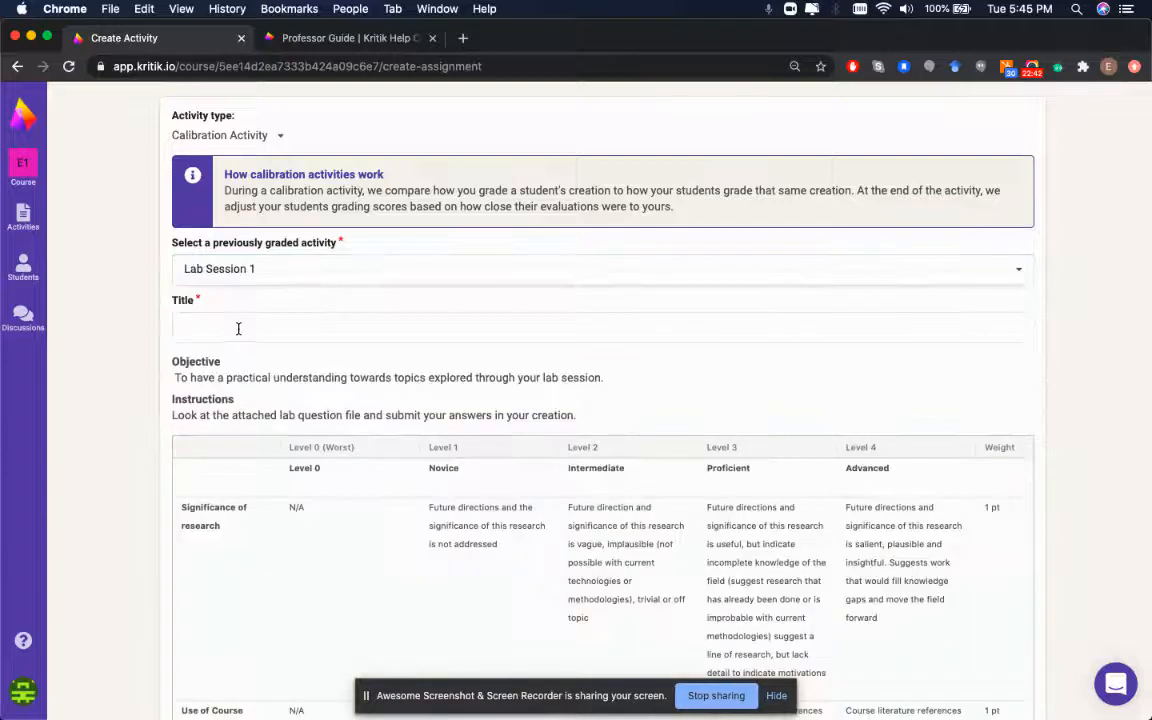
Title the activity 'Grading Exercise' and bring up the creation choices for Calibration 1
left_click(261, 330)
left_click(257, 364)
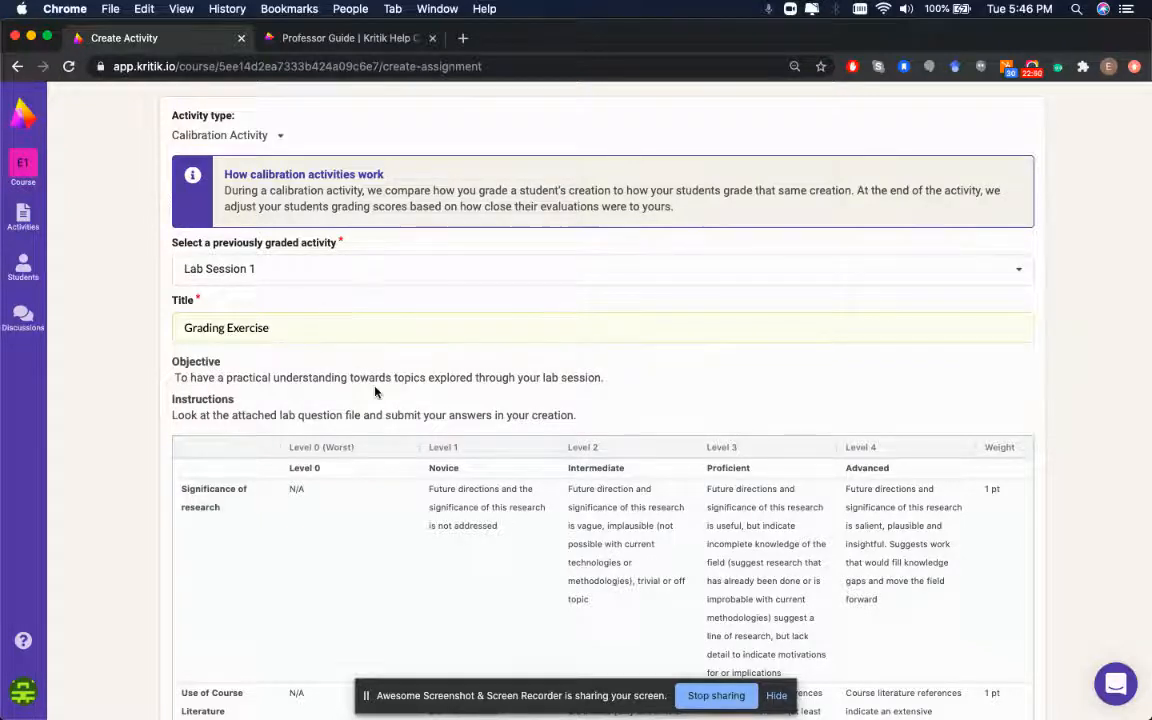
scroll(337, 346, "down", 1)
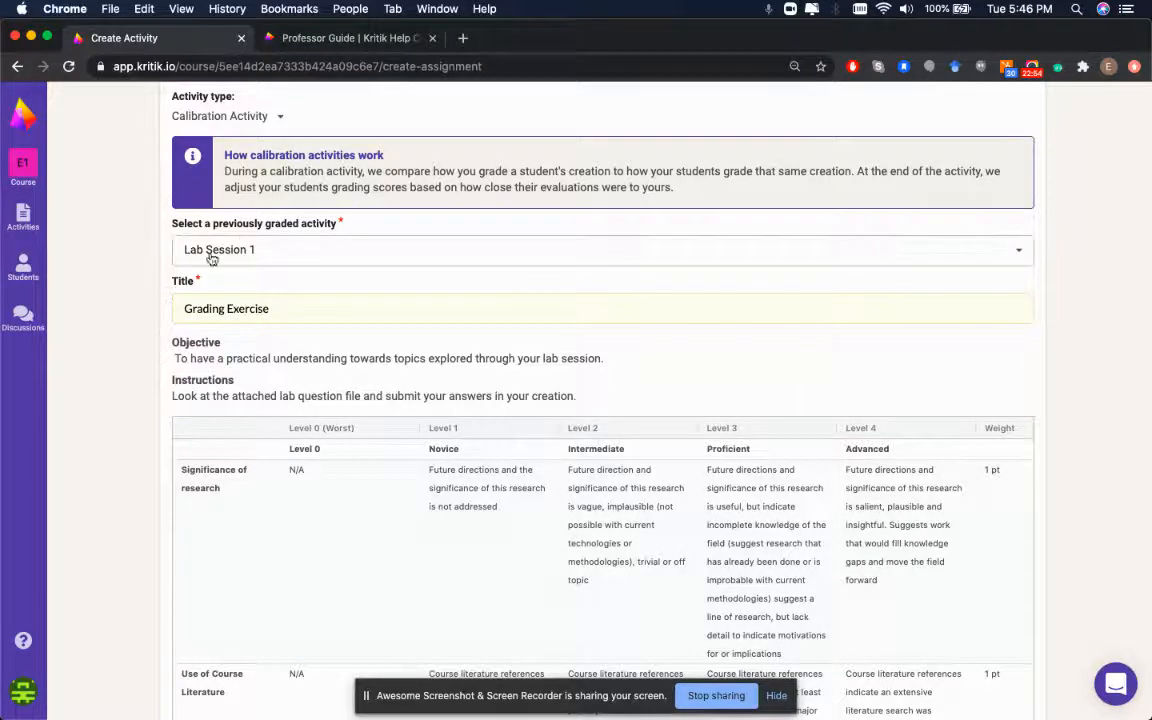
scroll(330, 387, "down", 10)
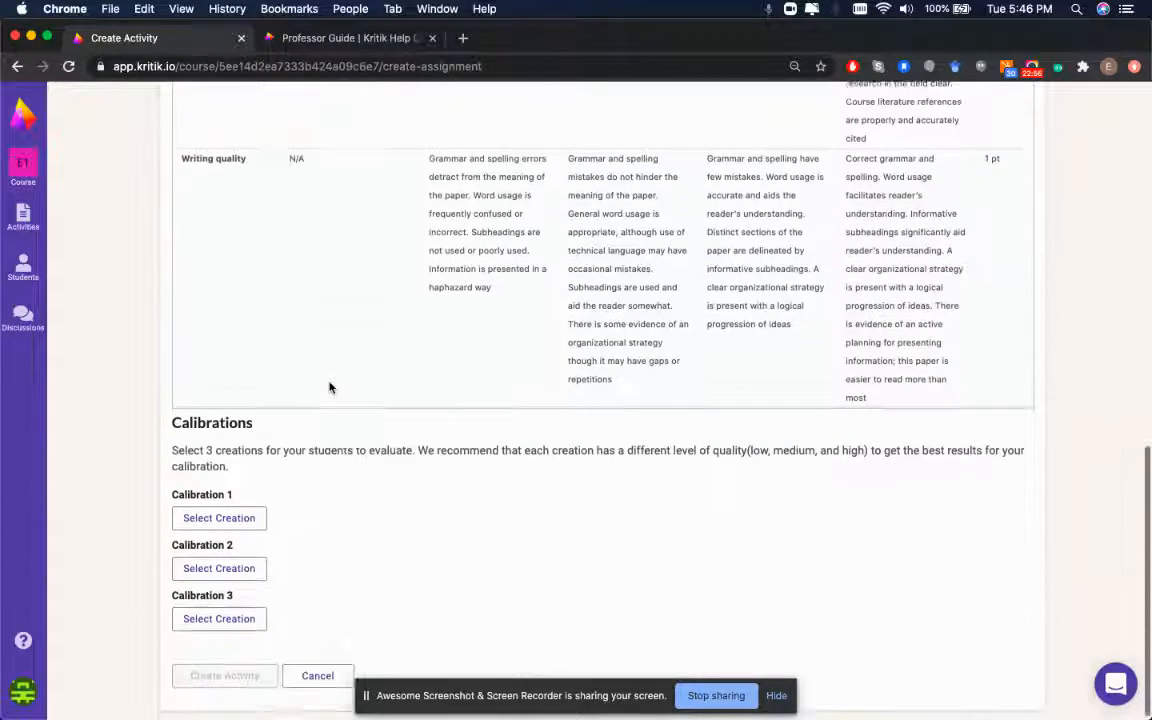
left_click(213, 513)
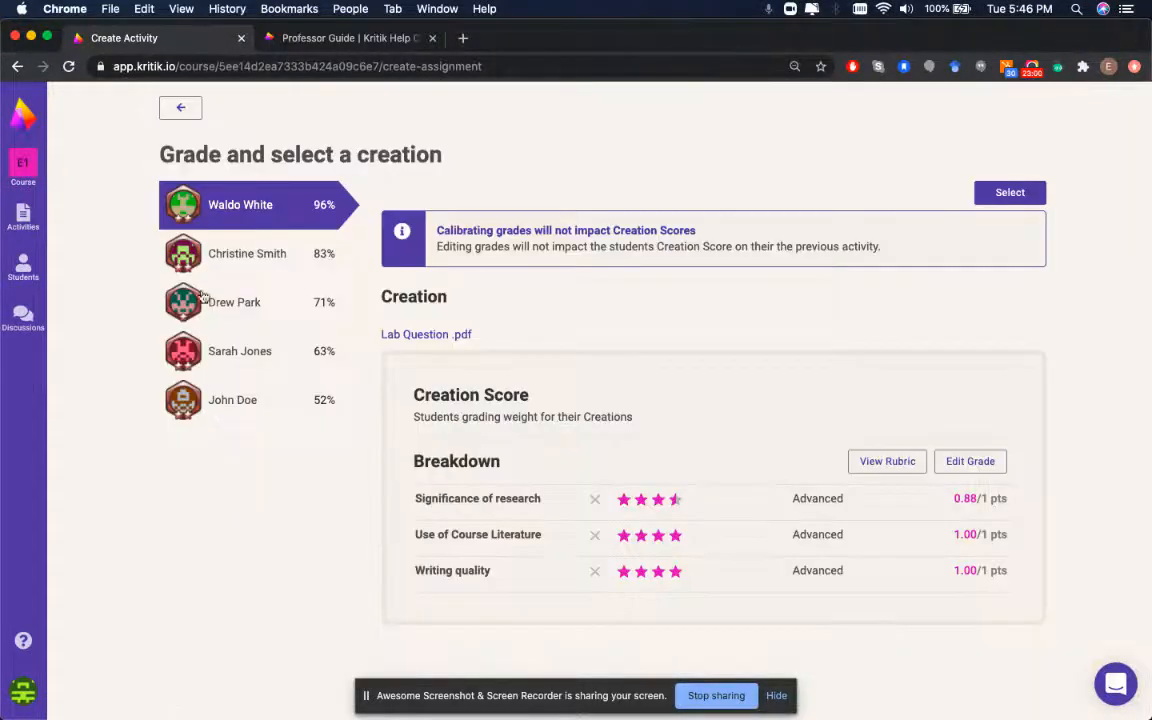
Back on the activity form, pick the 52% student's creation for Calibration 1 and review its scores
left_click(195, 112)
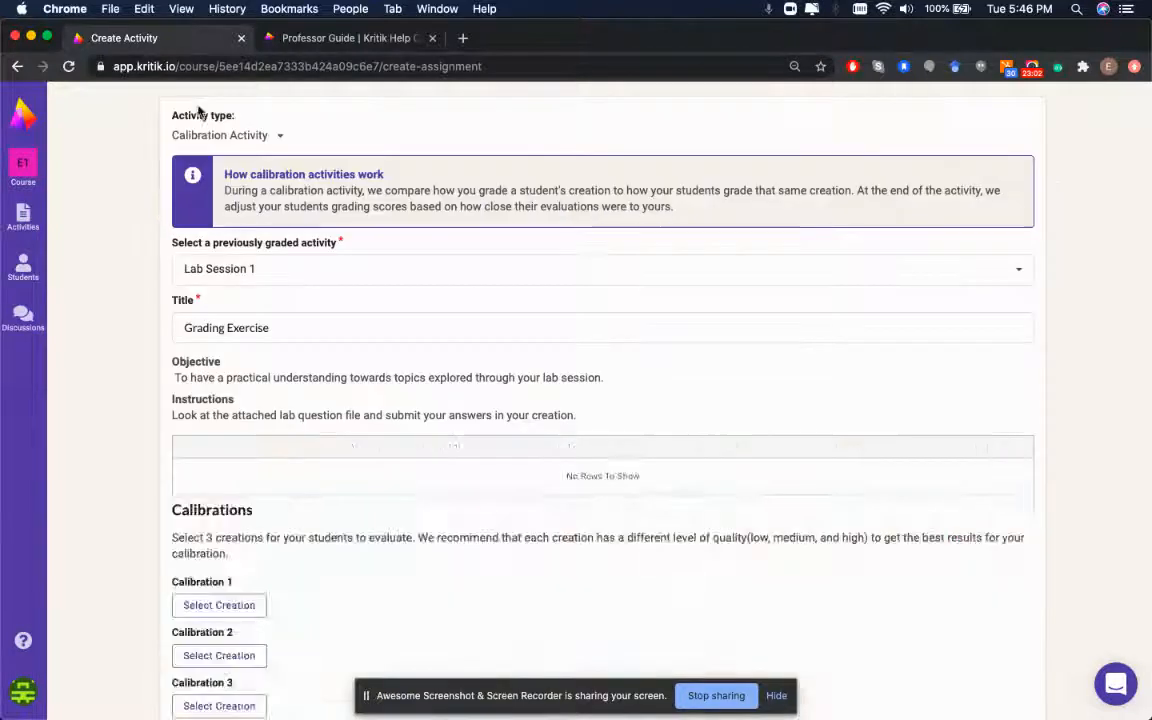
scroll(671, 481, "down", 10)
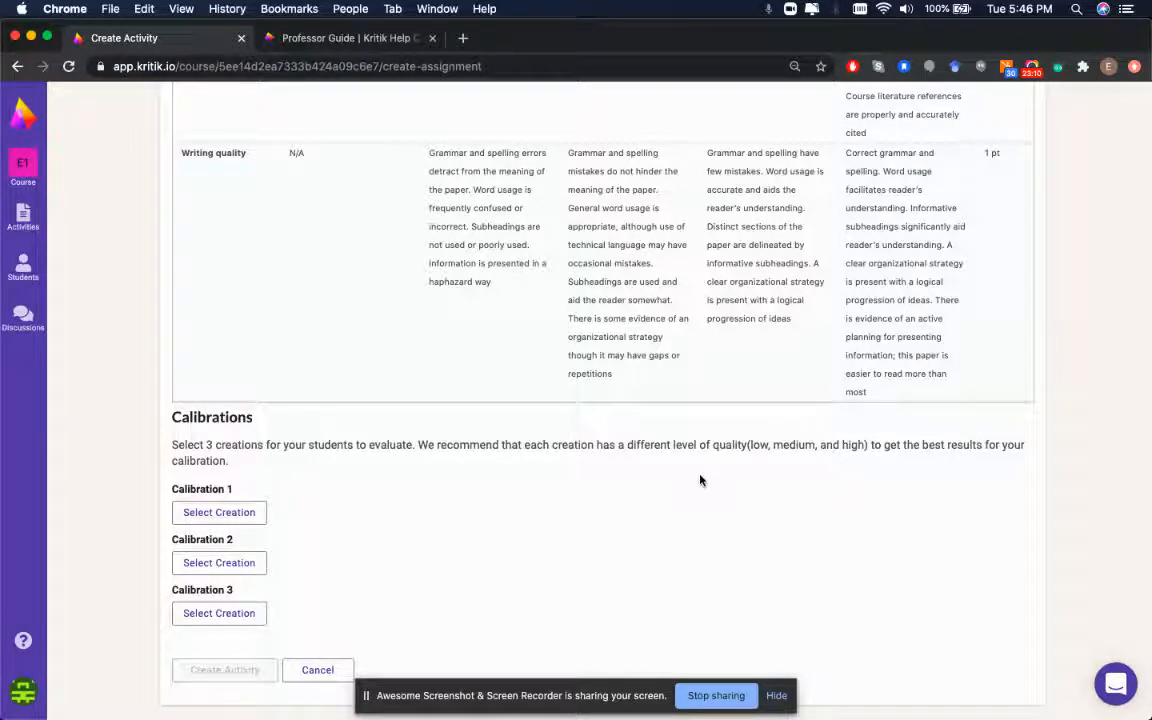
left_click(216, 512)
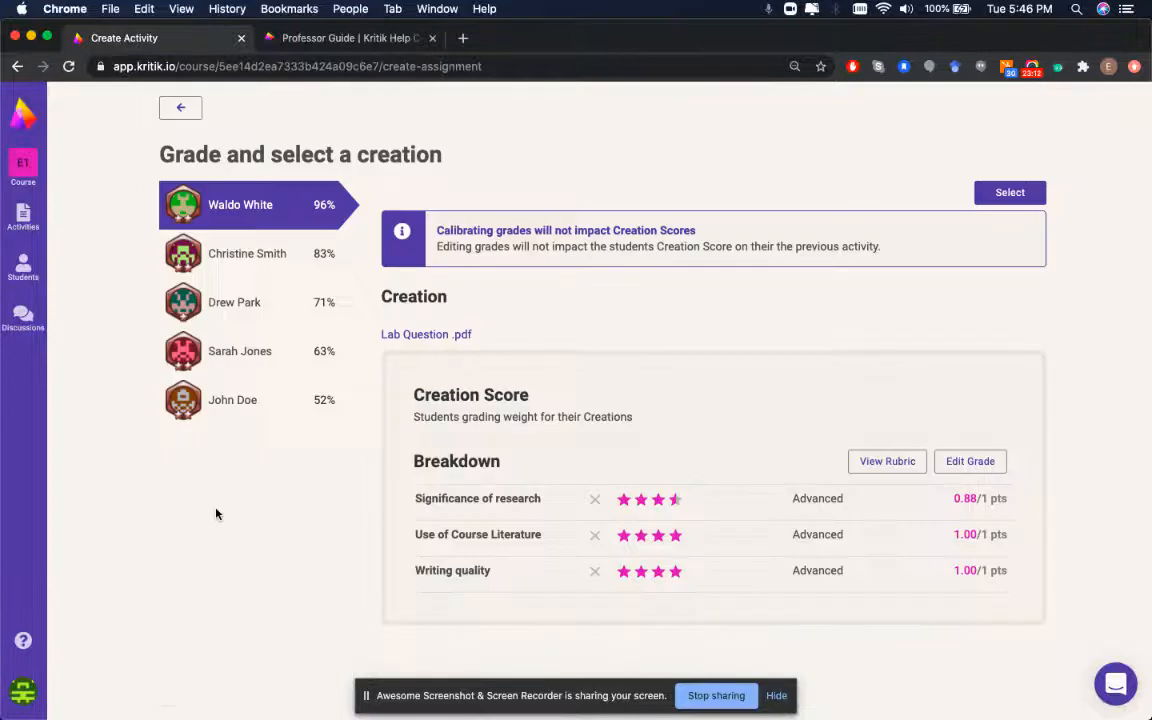
left_click(277, 412)
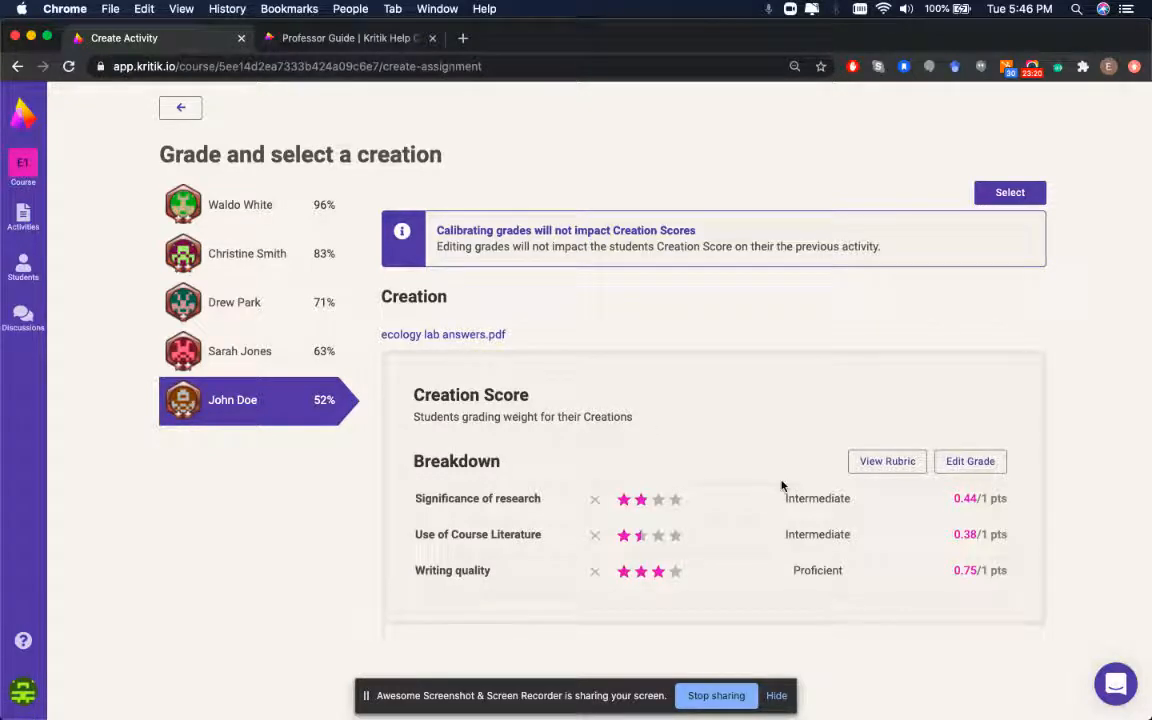
triple_click(688, 246)
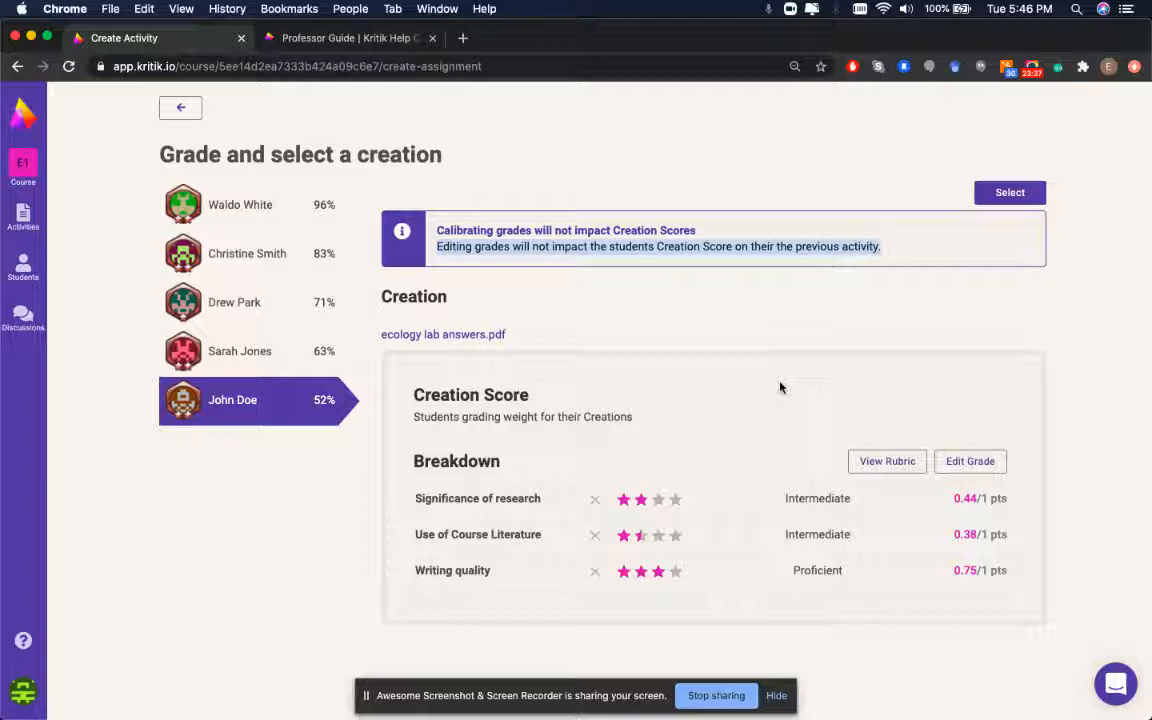
left_click(828, 324)
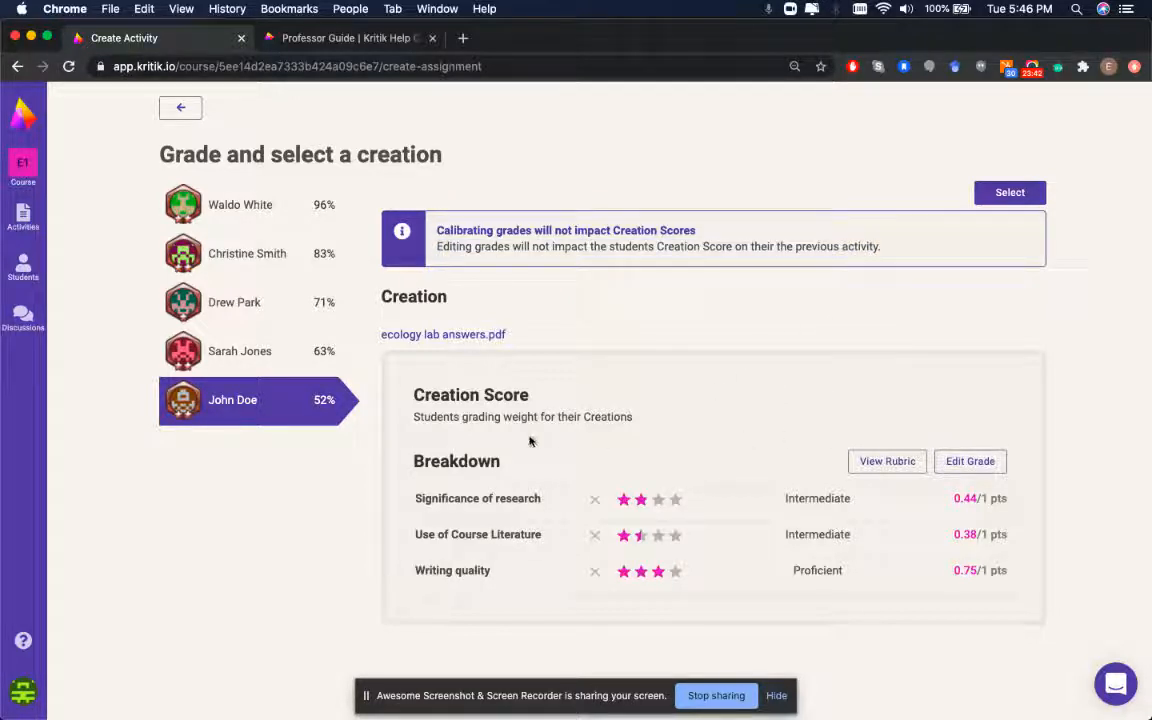
Regrade the 52% creation to 0.75, 0.38 and 0.38 points and save
left_click(949, 468)
left_click(673, 548)
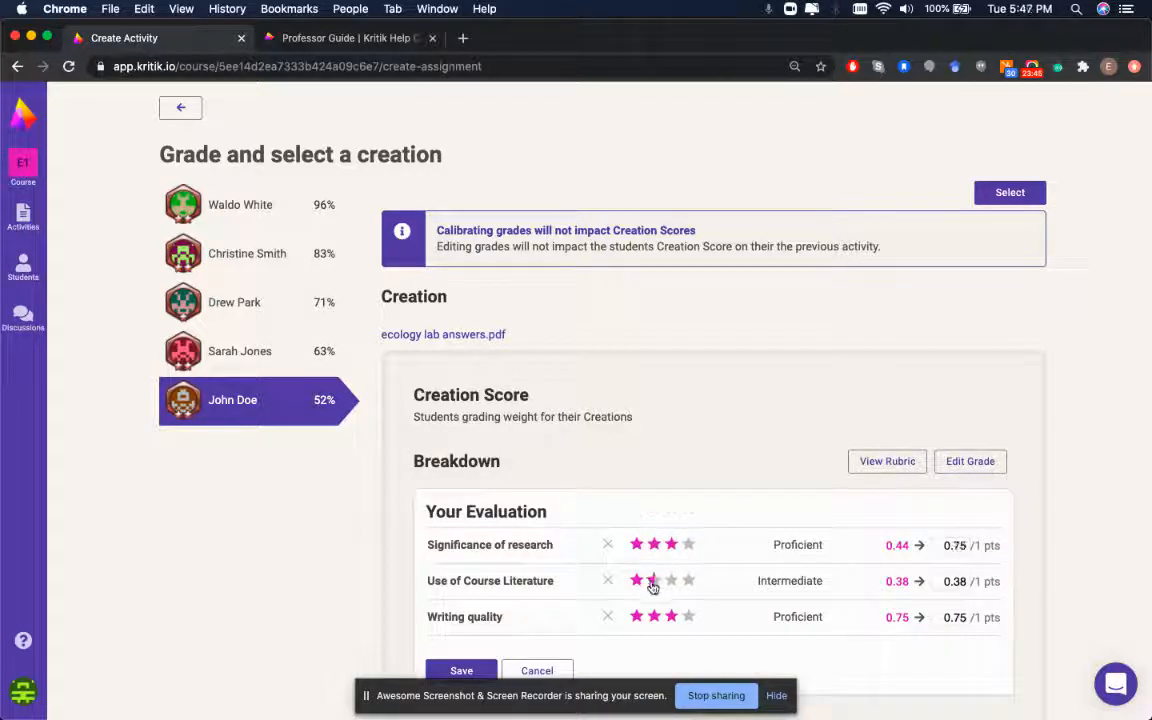
left_click(650, 581)
left_click(652, 618)
left_click(650, 581)
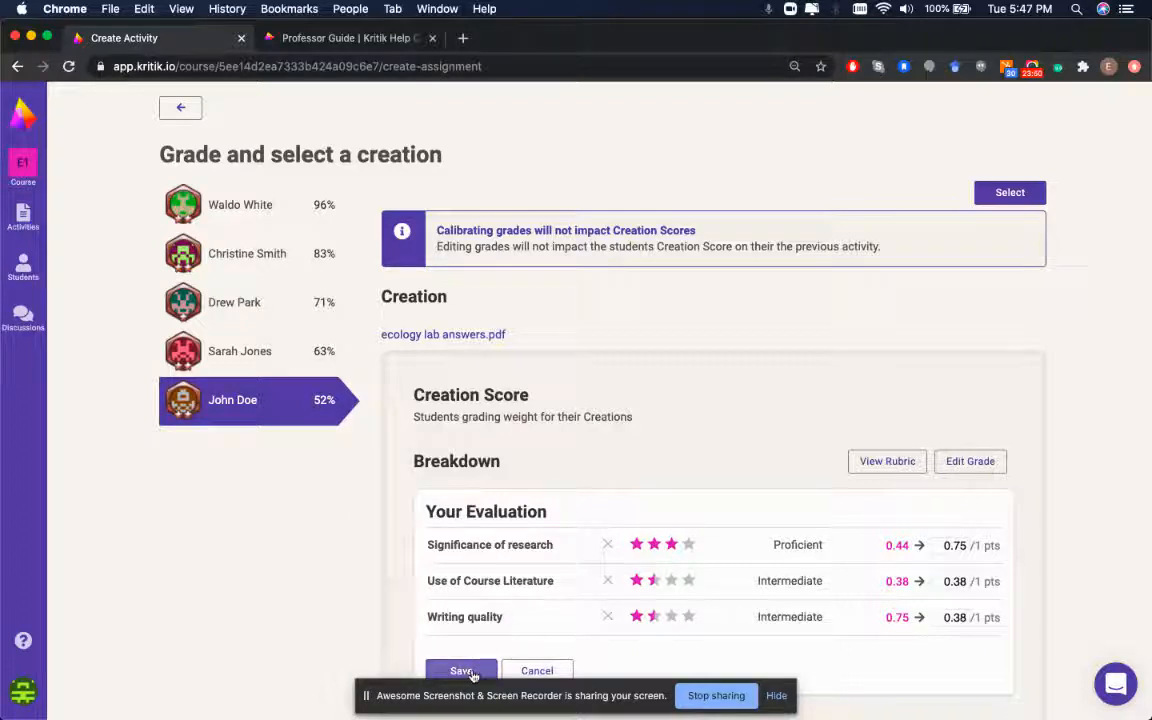
left_click(466, 671)
Set the 52% creation as Calibration 1, then regrade the 71% creation (2, 2, 3 stars) as Calibration 2
left_click(1010, 192)
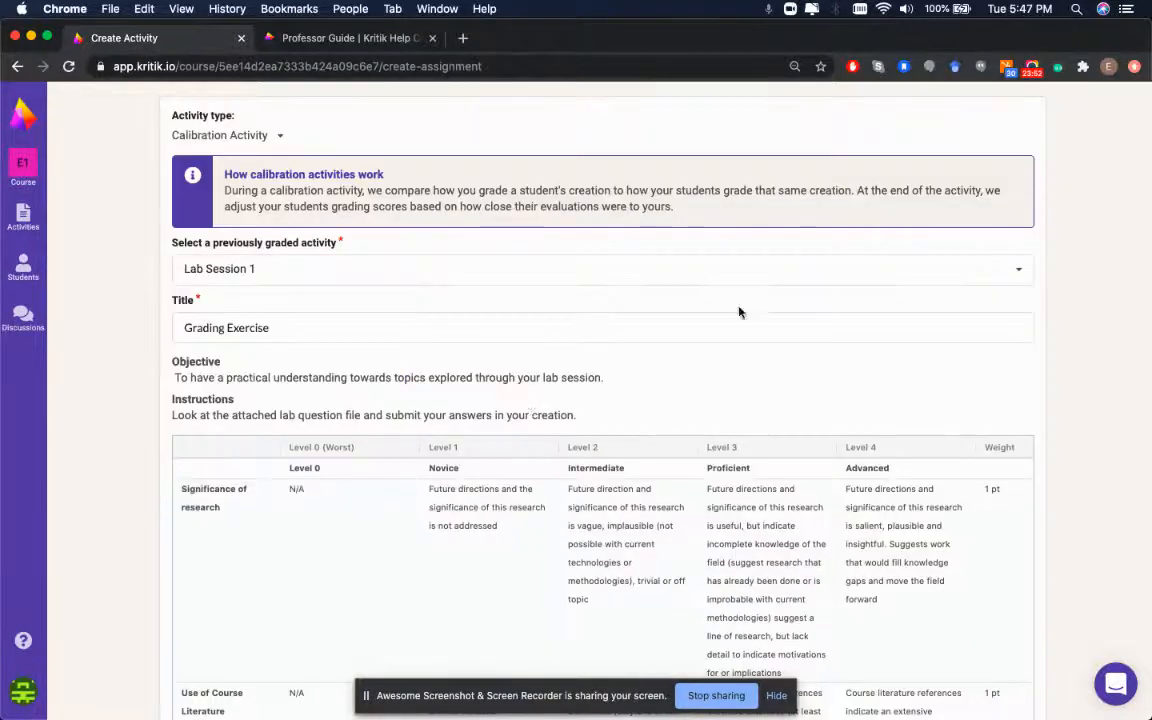
left_click(231, 571)
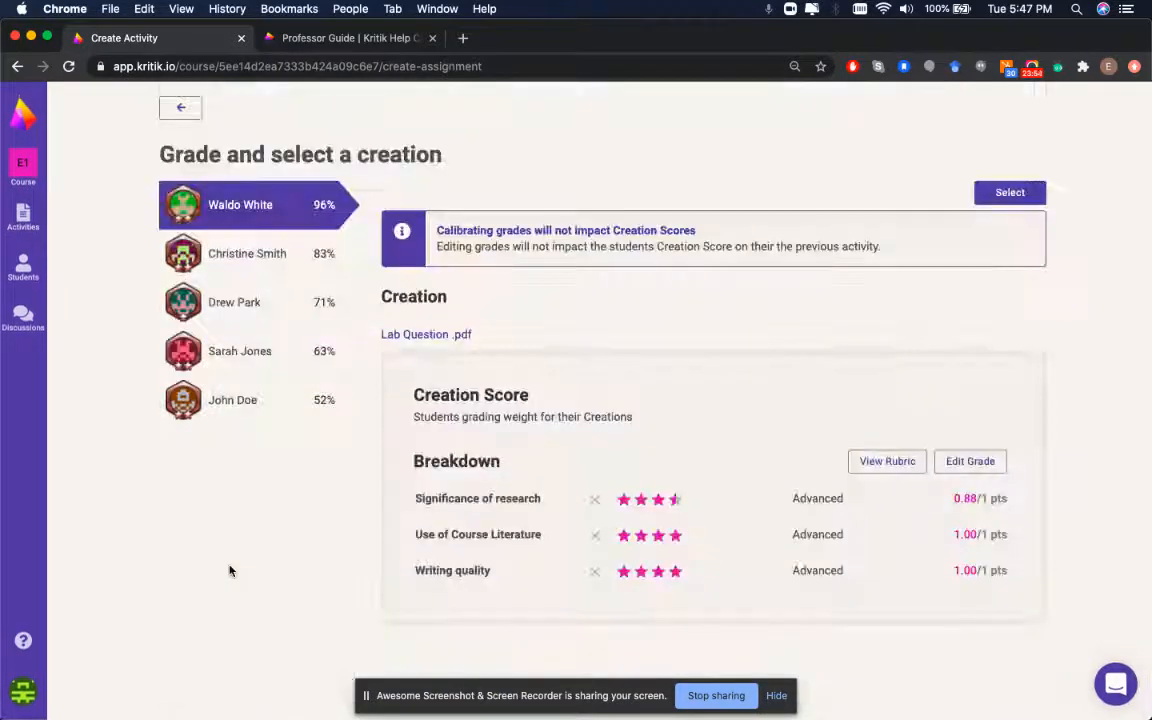
left_click(254, 307)
left_click(962, 465)
left_click(654, 544)
left_click(658, 581)
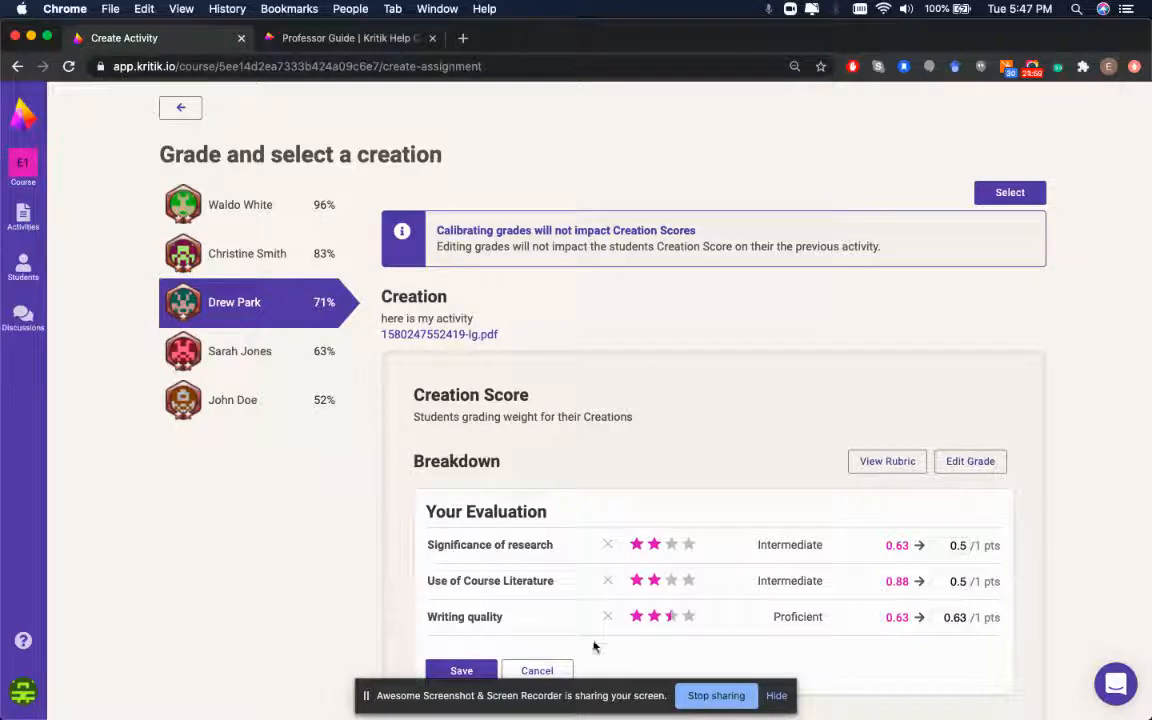
left_click(671, 616)
left_click(461, 670)
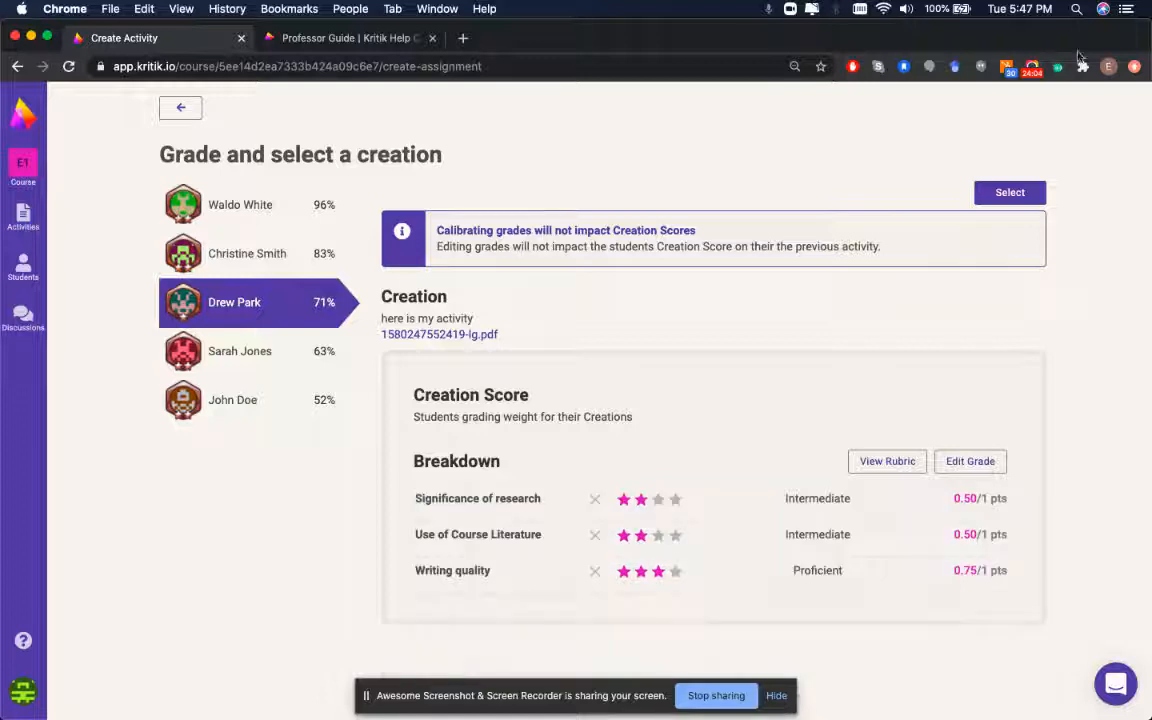
left_click(987, 188)
Regrade the 96% creation to 0.63, 0.75 and 0.88 points and use it as Calibration 3
scroll(220, 600, "down", 10)
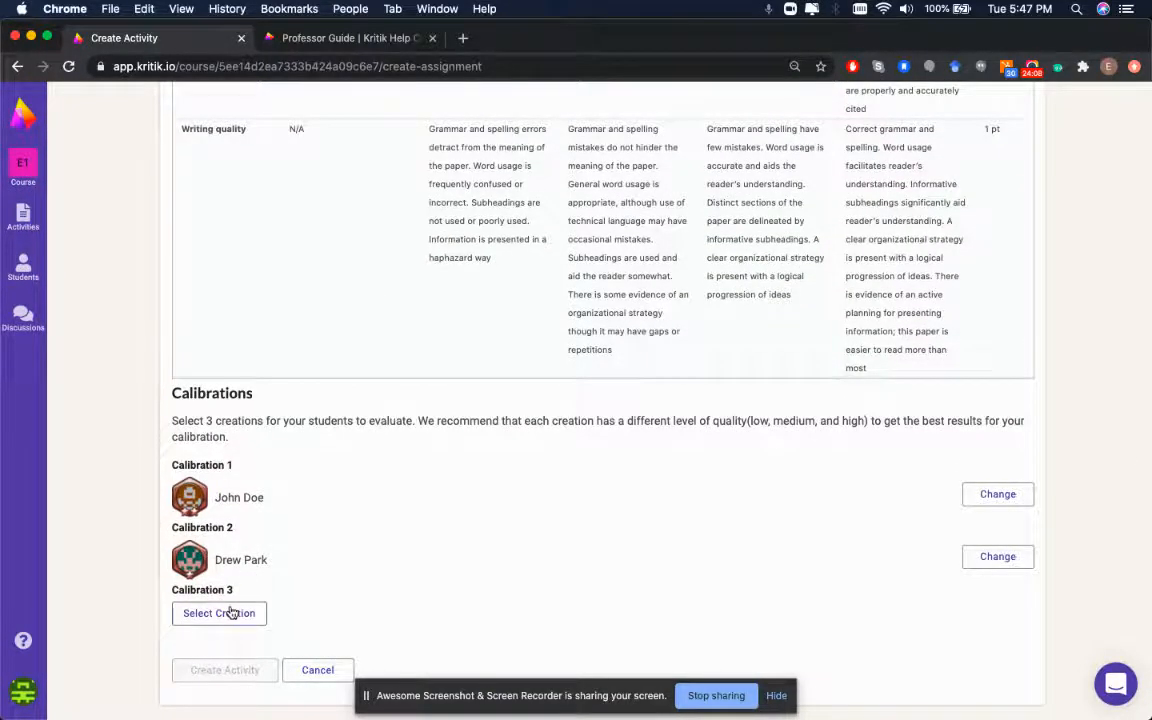
left_click(222, 611)
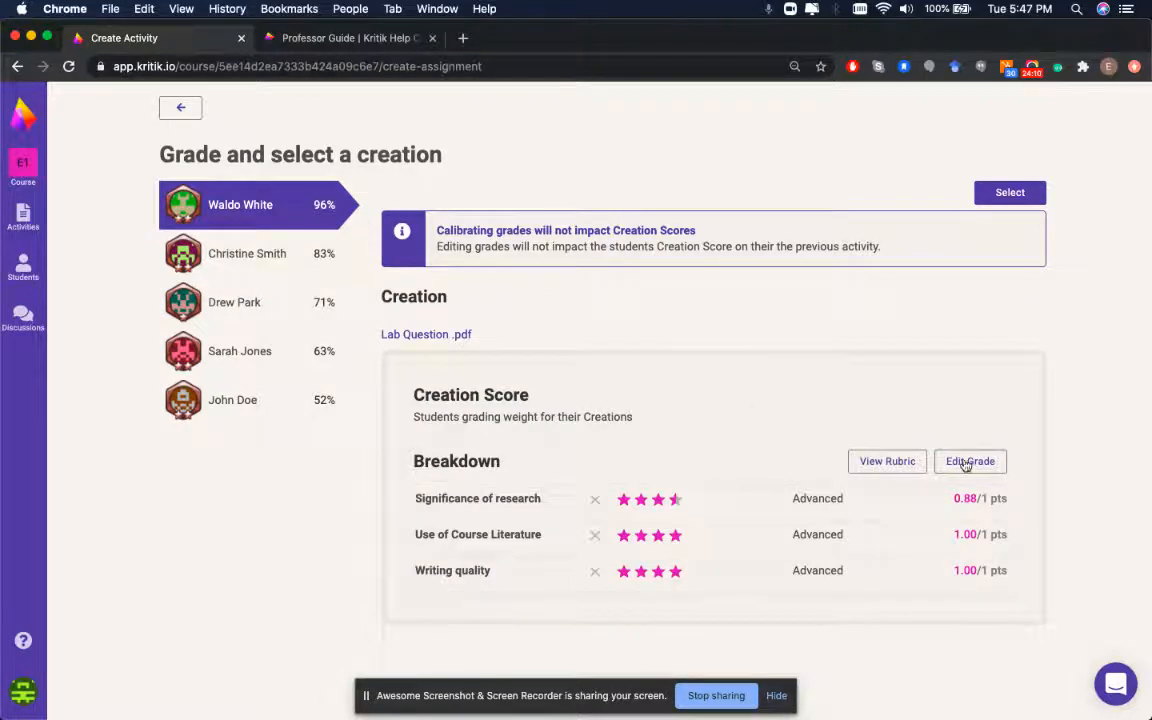
left_click(967, 462)
scroll(715, 499, "down", 1)
left_click(664, 522)
left_click(671, 558)
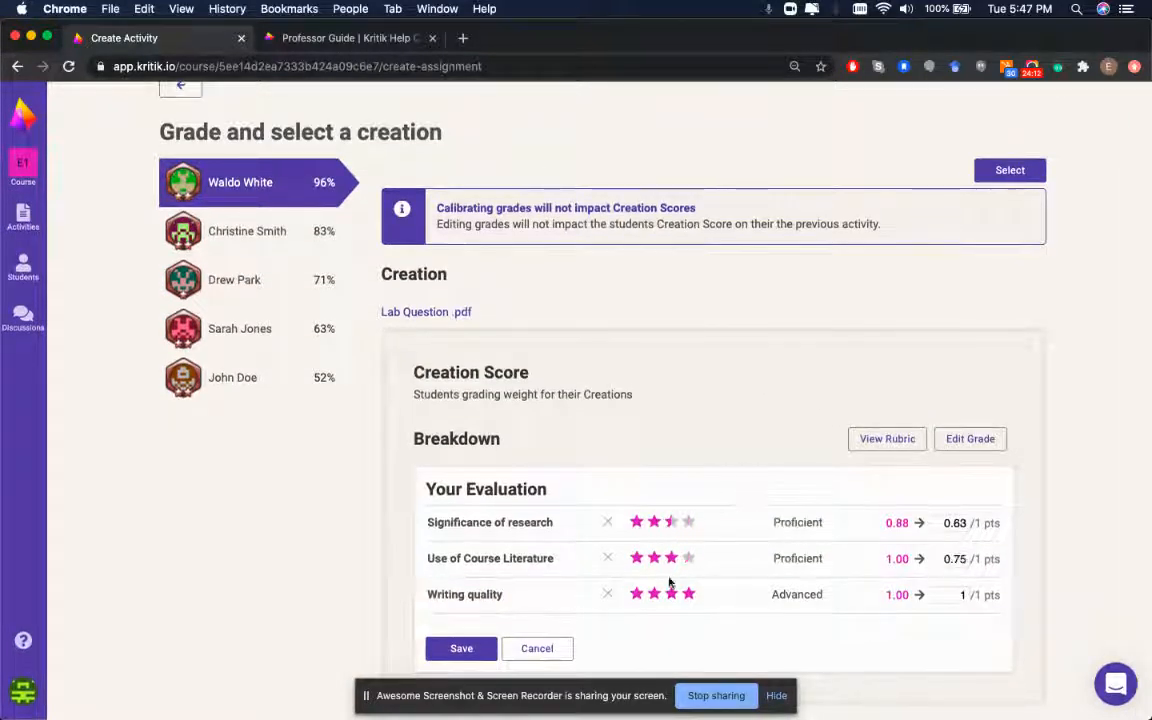
left_click(684, 594)
left_click(476, 656)
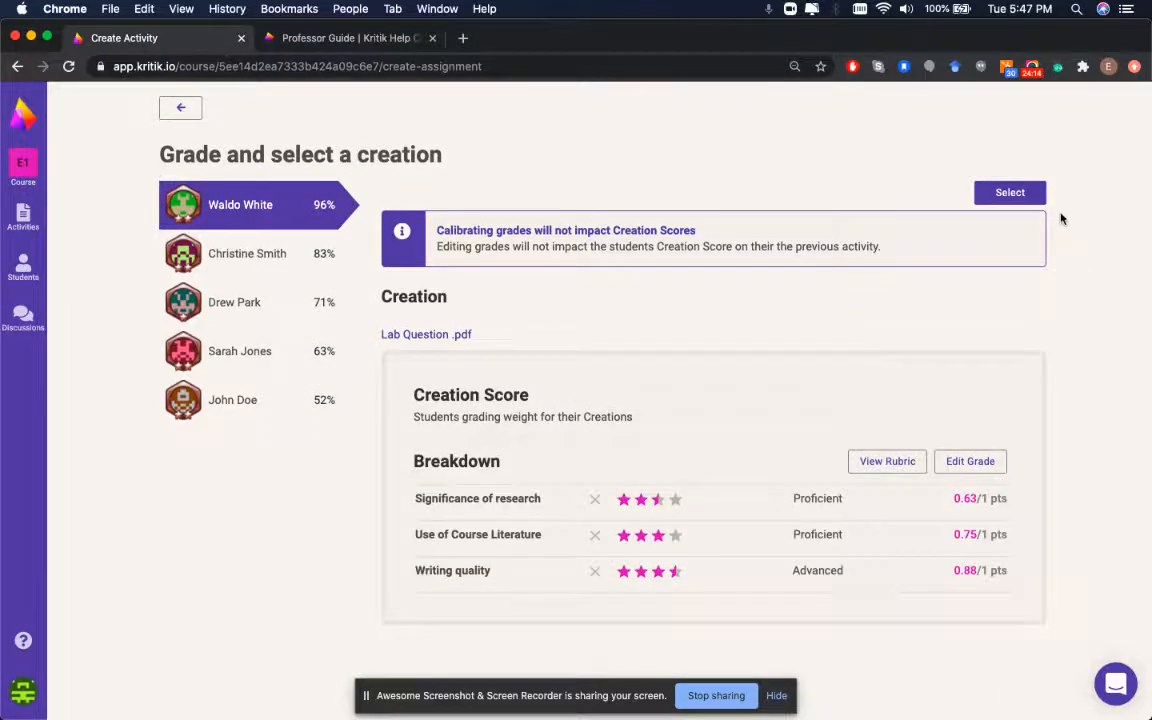
left_click(1010, 172)
scroll(528, 349, "down", 10)
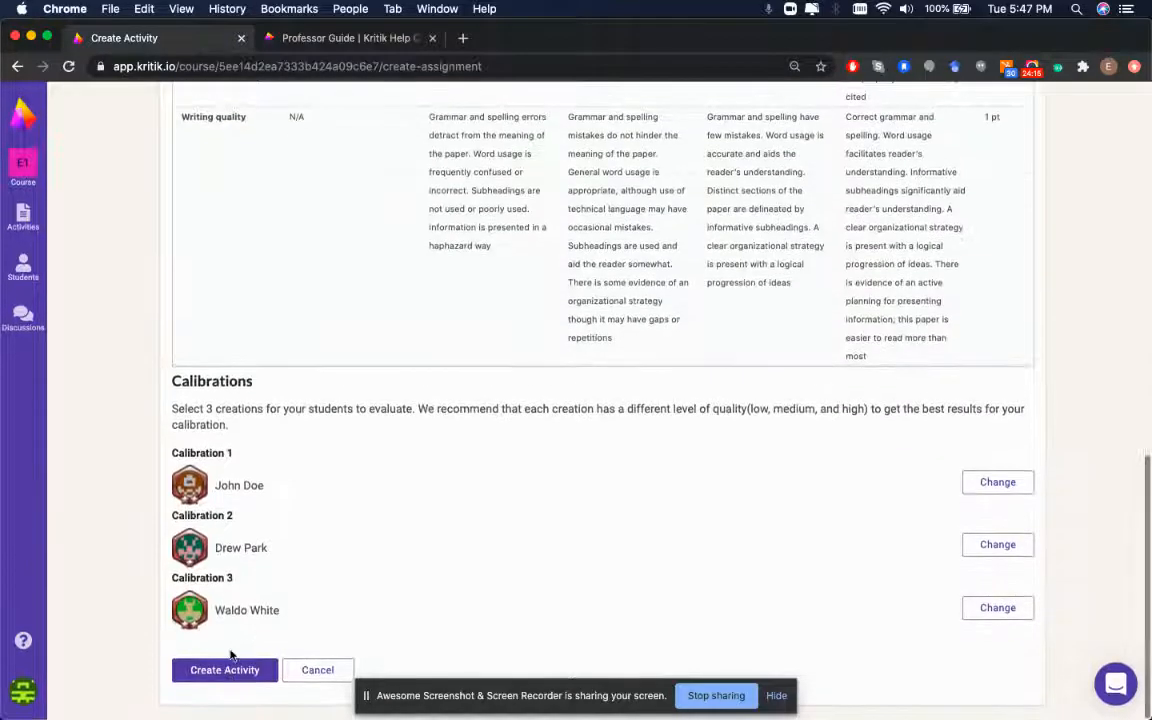
Create the Grading Exercise calibration activity and open it from Current Activities
left_click(226, 670)
scroll(305, 370, "down", 5)
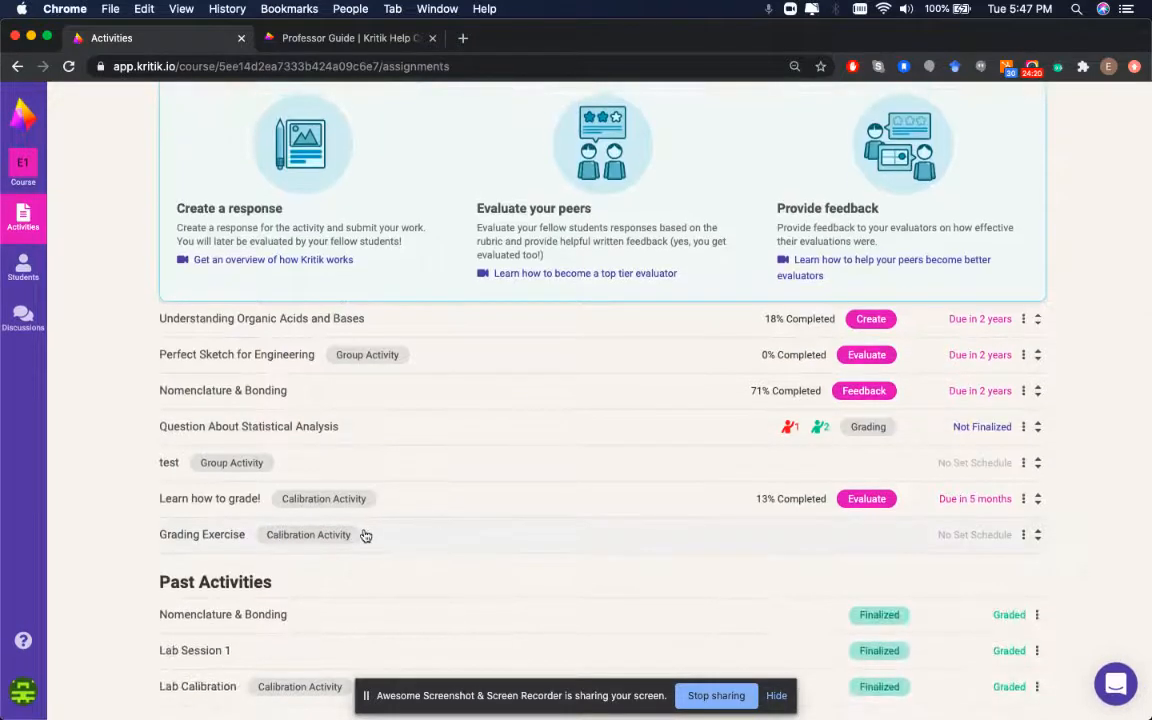
left_click(955, 541)
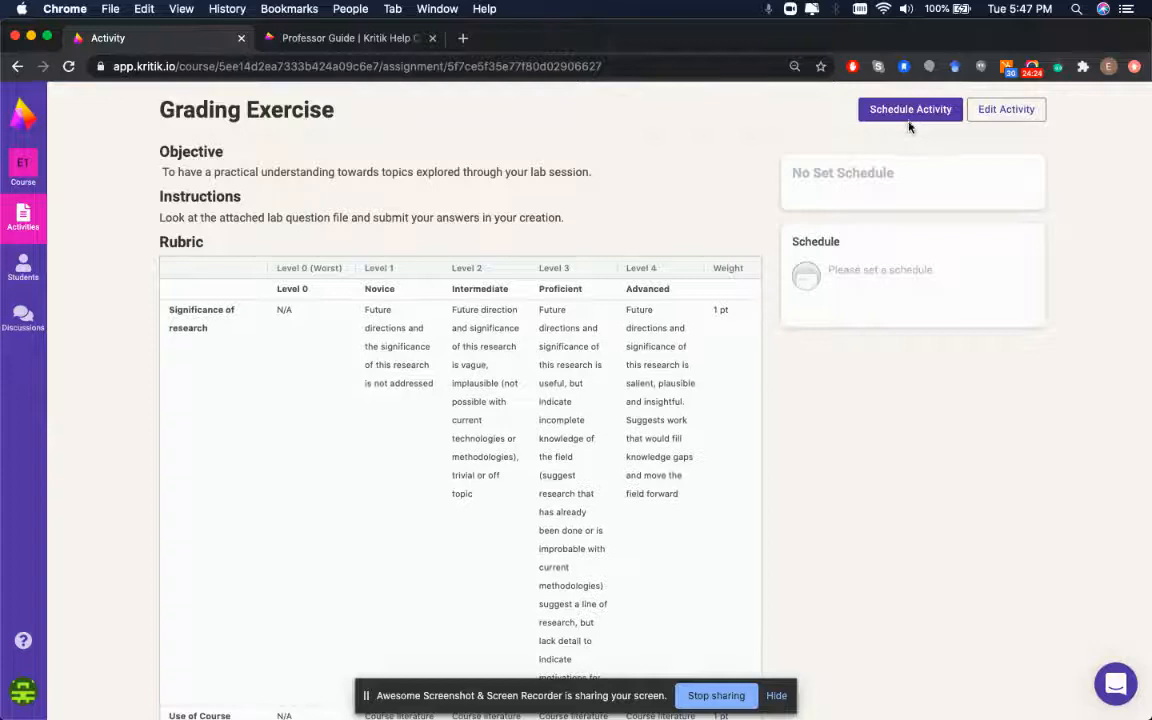
Bring up the Schedule Activity page with start and due dates for Grading Exercise
left_click(909, 118)
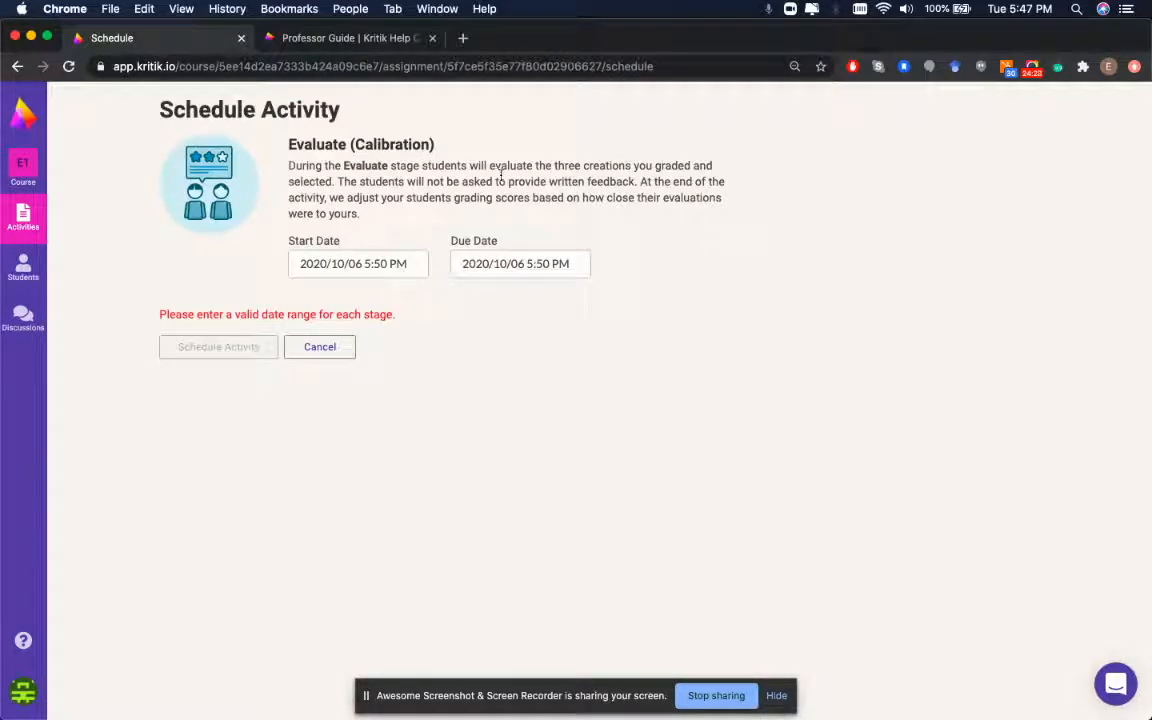
double_click(328, 146)
left_click(502, 200)
View the Student Manager's 9 enrolled students, then go back to the Activities page
left_click(23, 268)
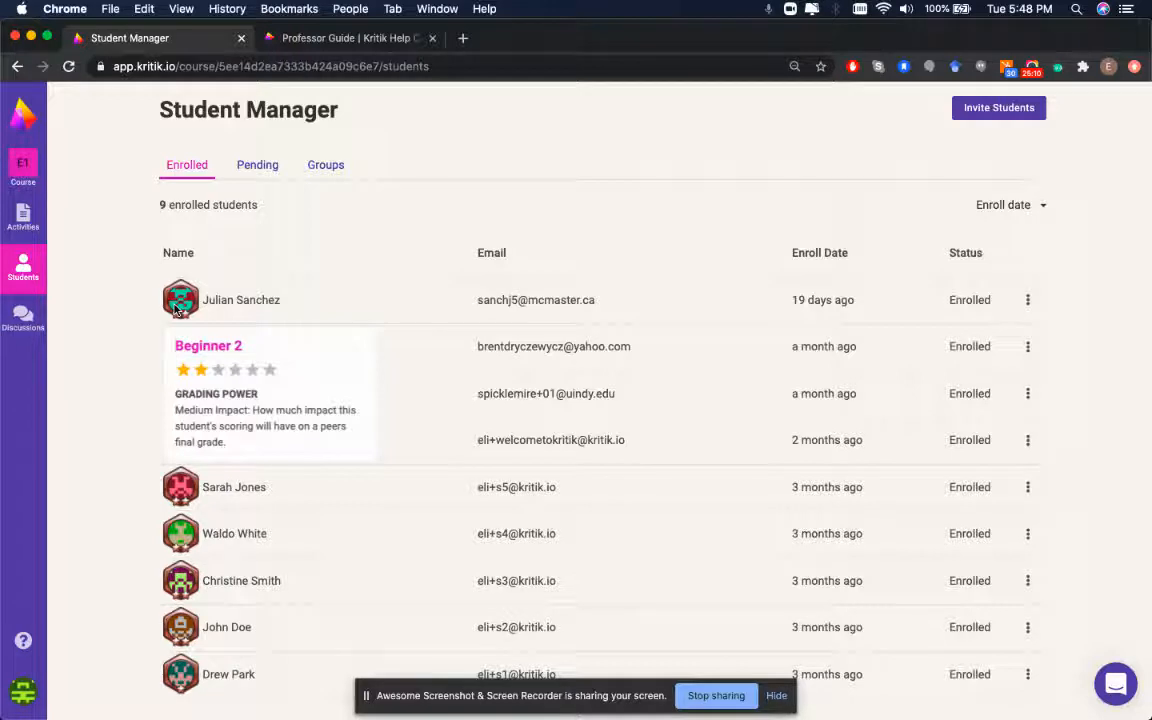
mouse_move(184, 296)
left_click(45, 246)
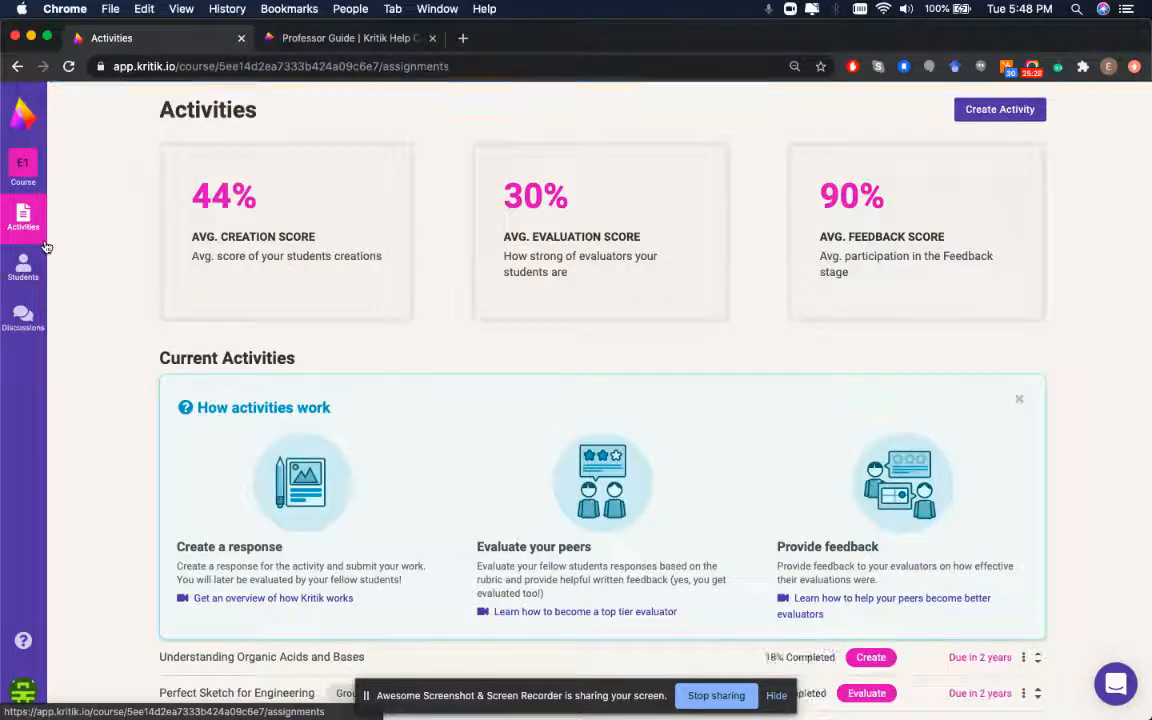
Scroll through the Activities list and bring up the Reset tutorials and Help Center options
scroll(145, 284, "down", 5)
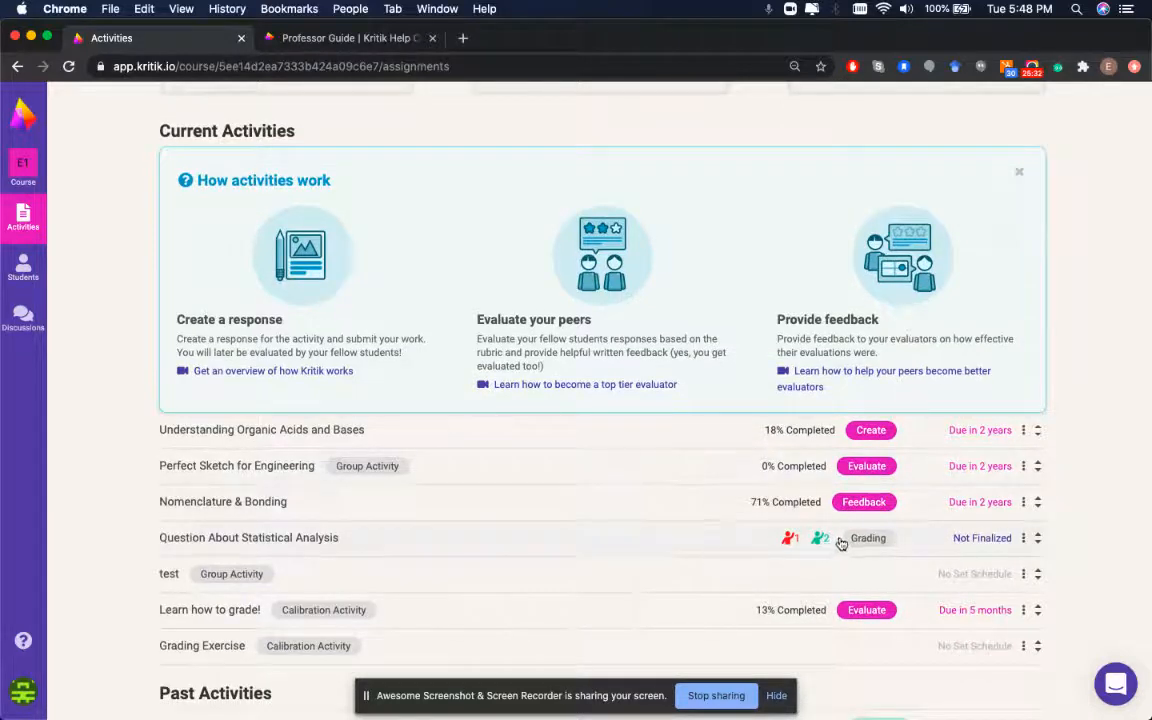
scroll(772, 586, "down", 3)
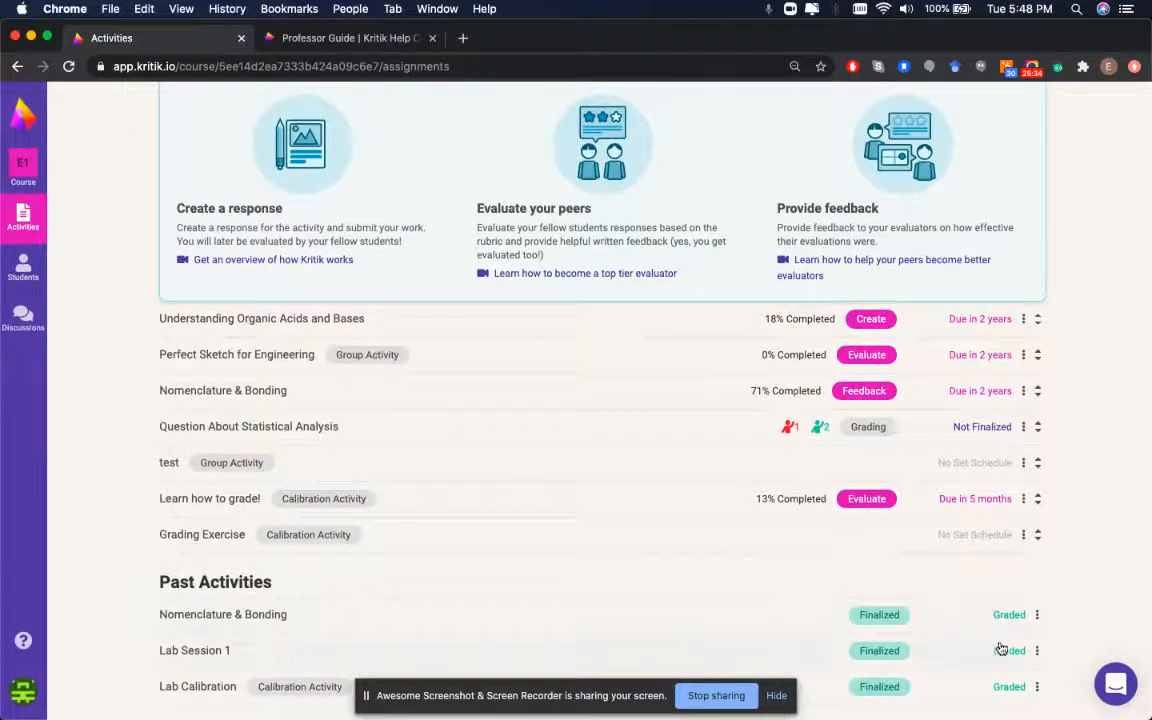
scroll(818, 527, "up", 9)
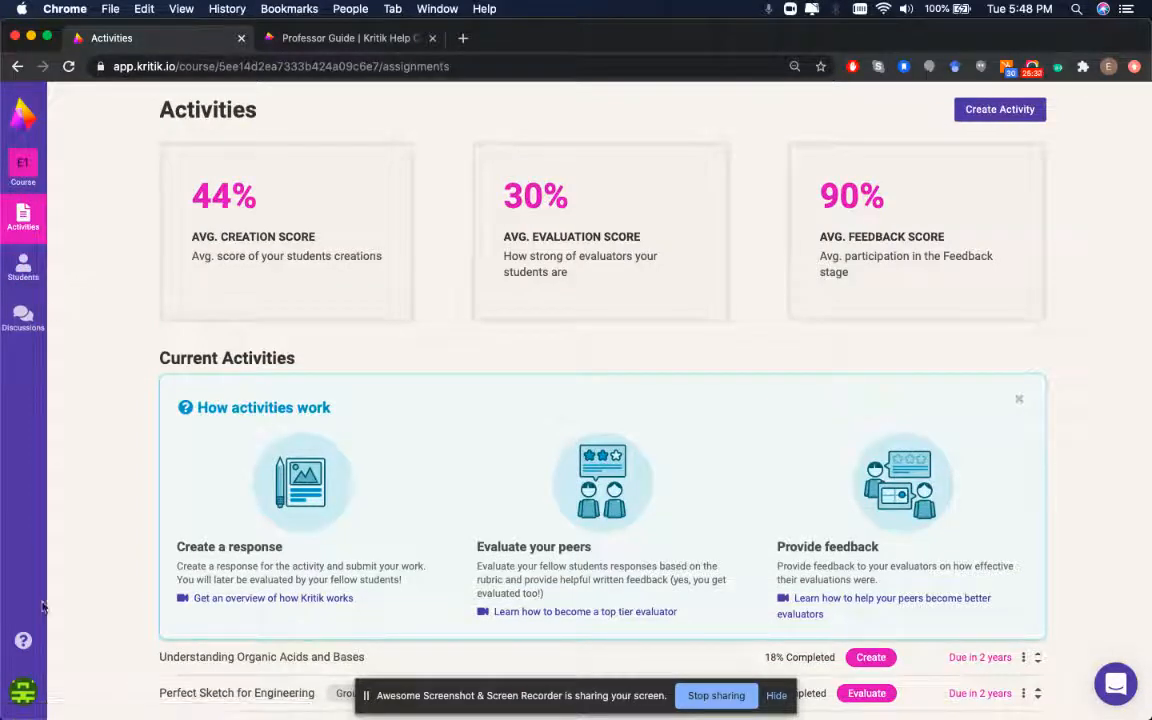
left_click(19, 647)
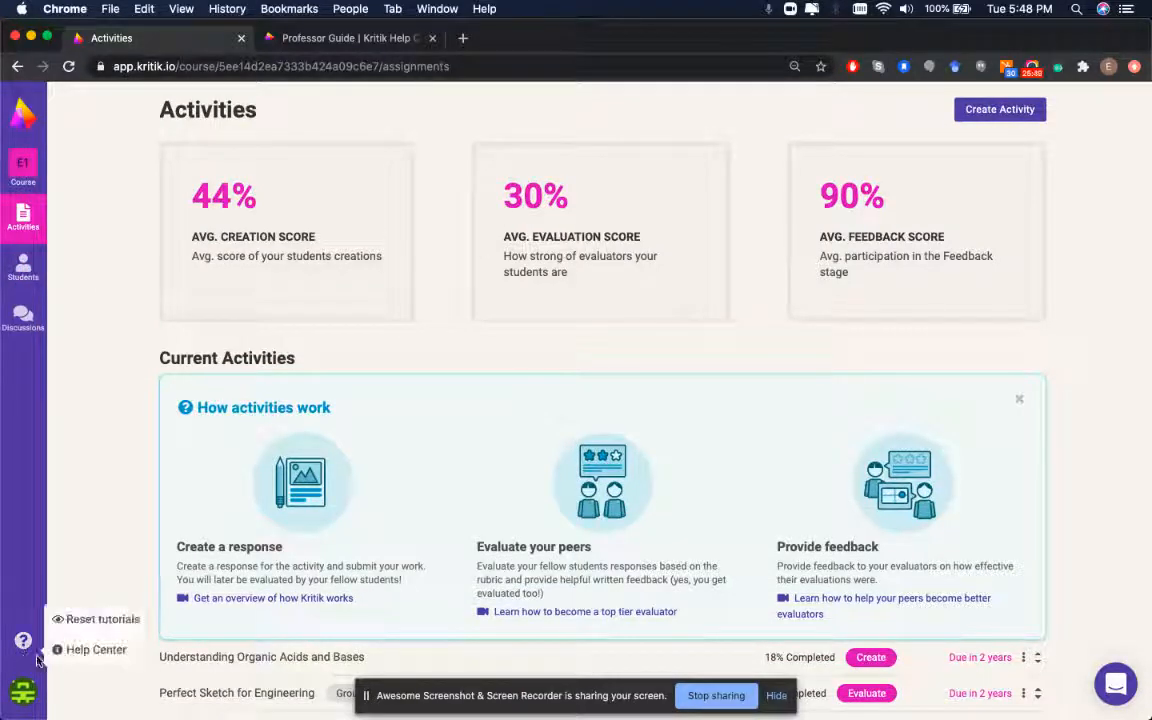
left_click(317, 46)
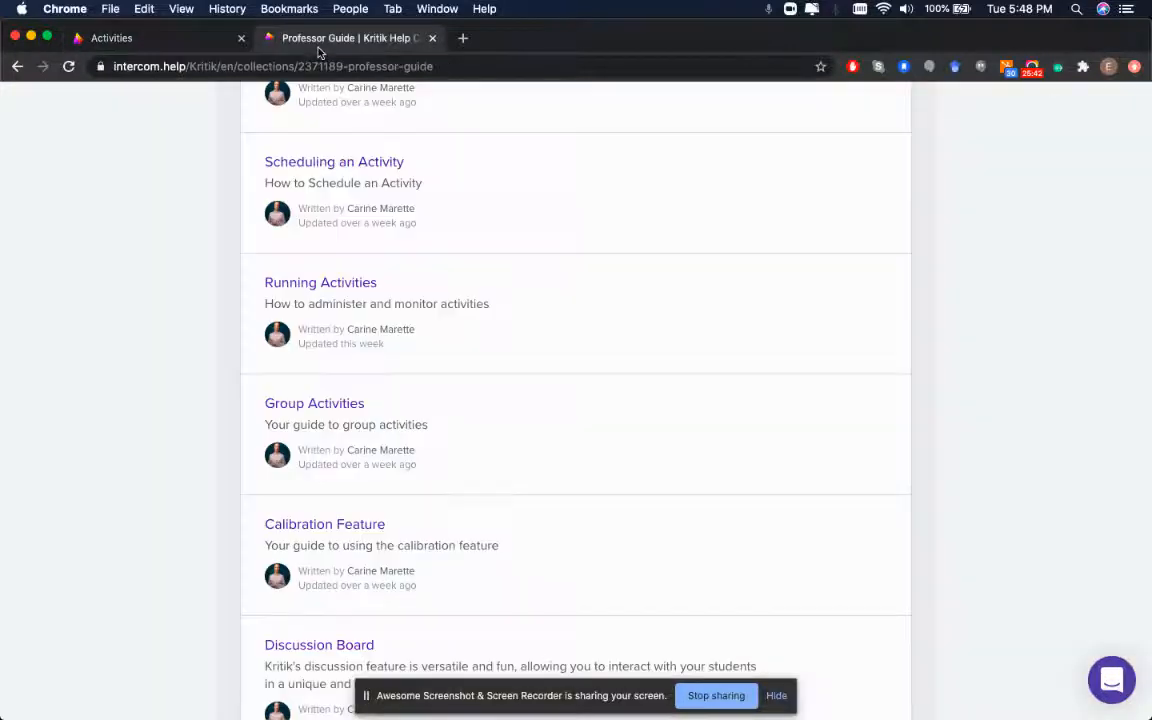
scroll(211, 244, "up", 8)
scroll(310, 316, "down", 2)
scroll(310, 316, "down", 20)
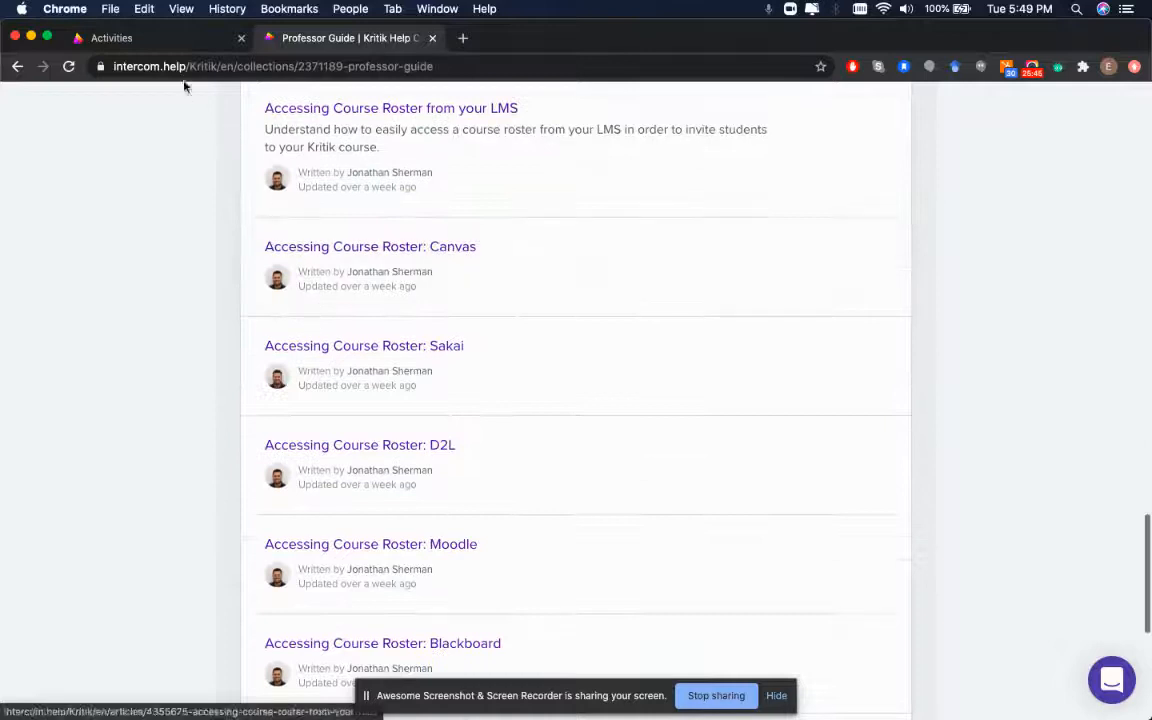
scroll(300, 224, "down", 1)
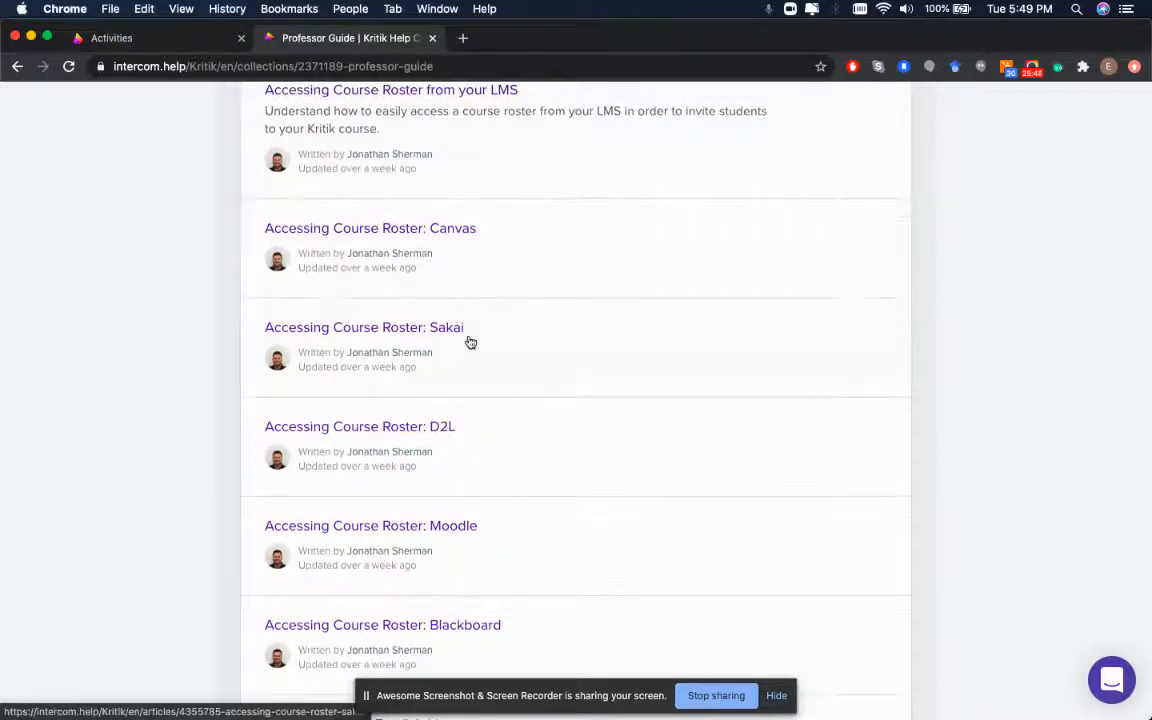
scroll(470, 342, "up", 10)
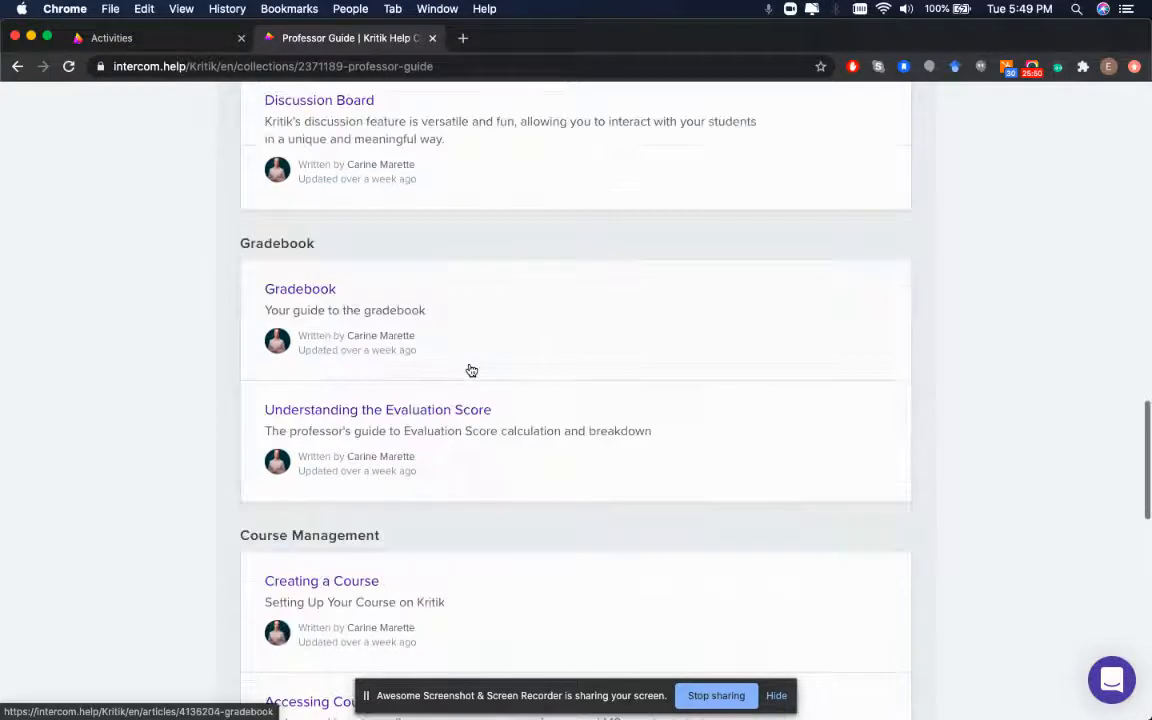
scroll(360, 260, "down", 3)
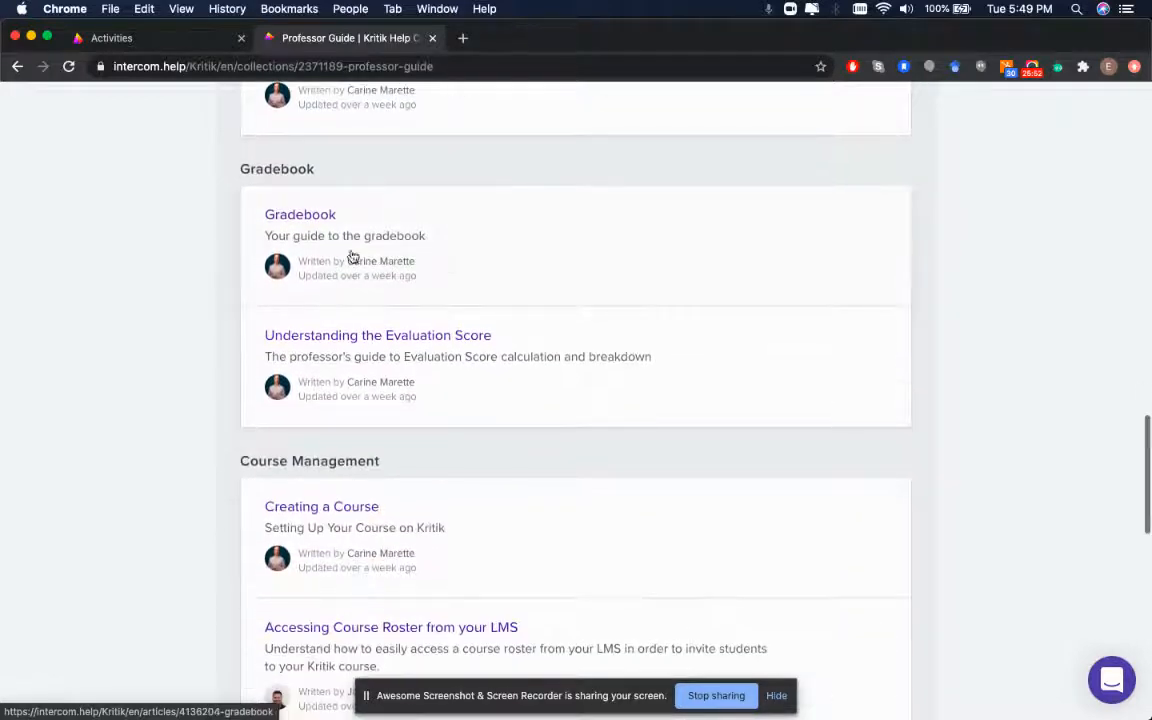
scroll(316, 226, "up", 10)
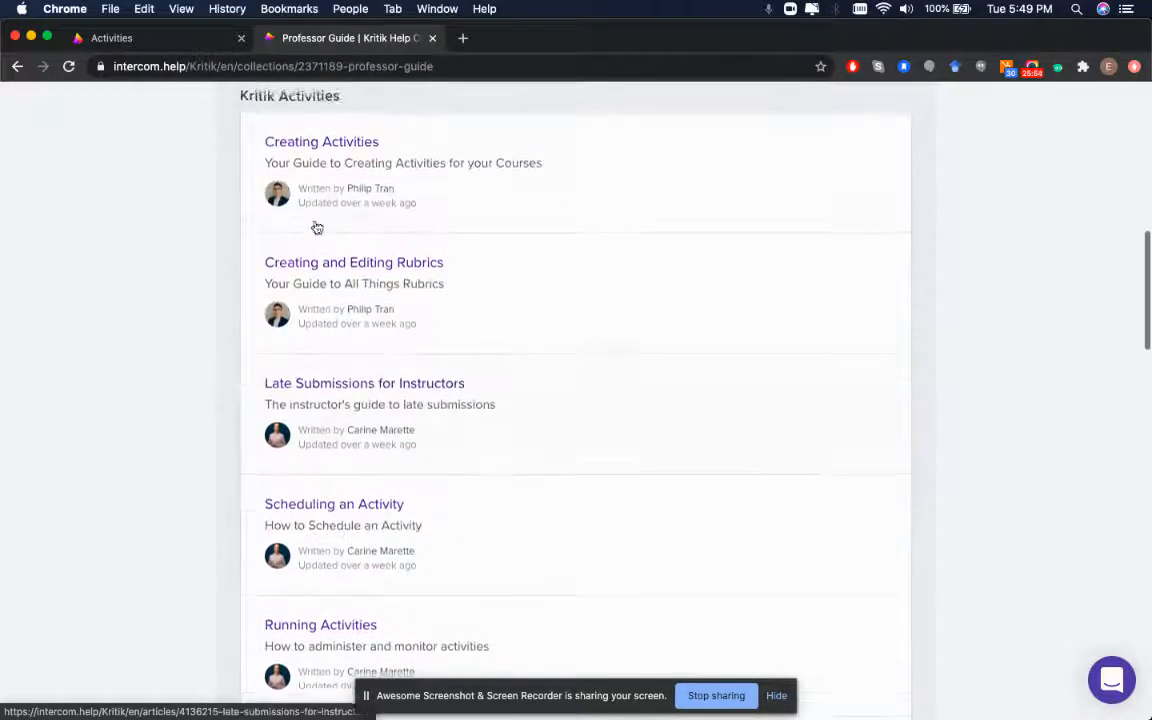
left_click(165, 40)
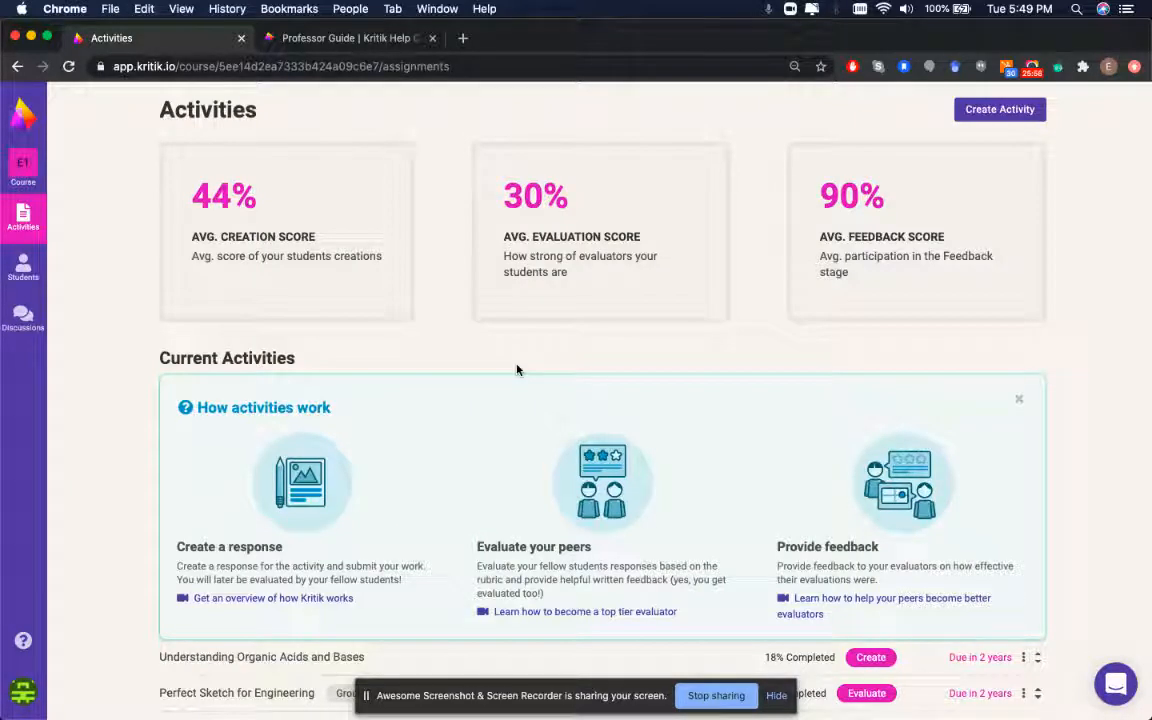
left_click(1112, 700)
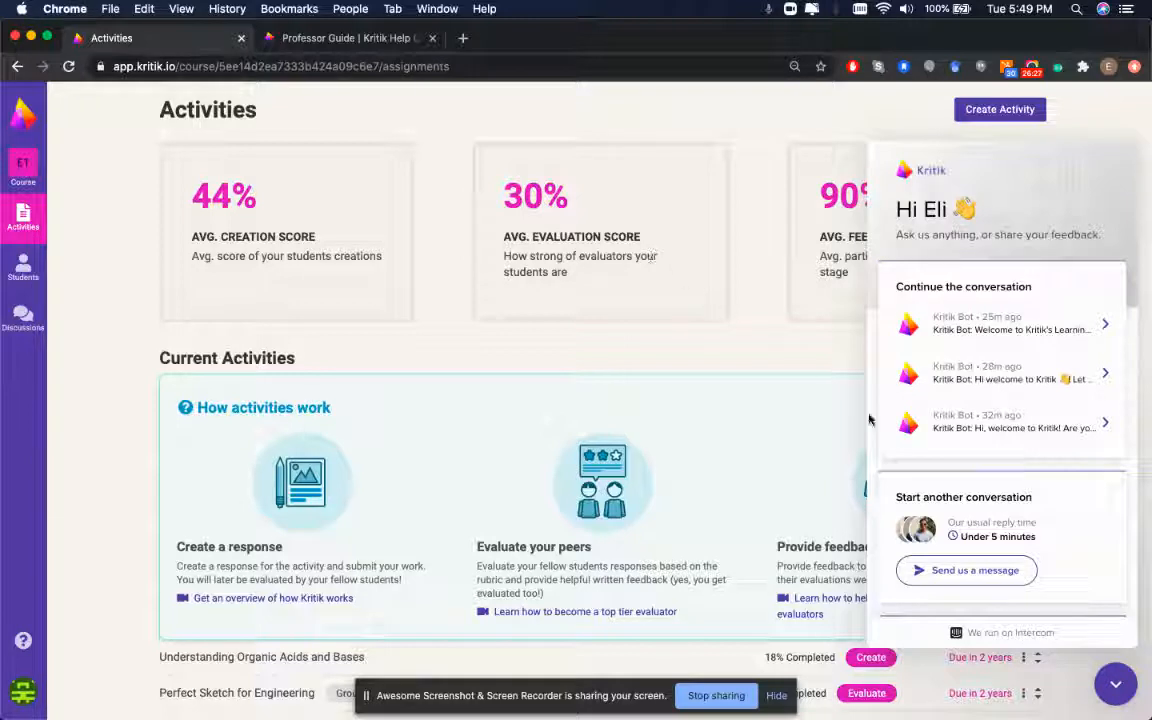
left_click(1105, 683)
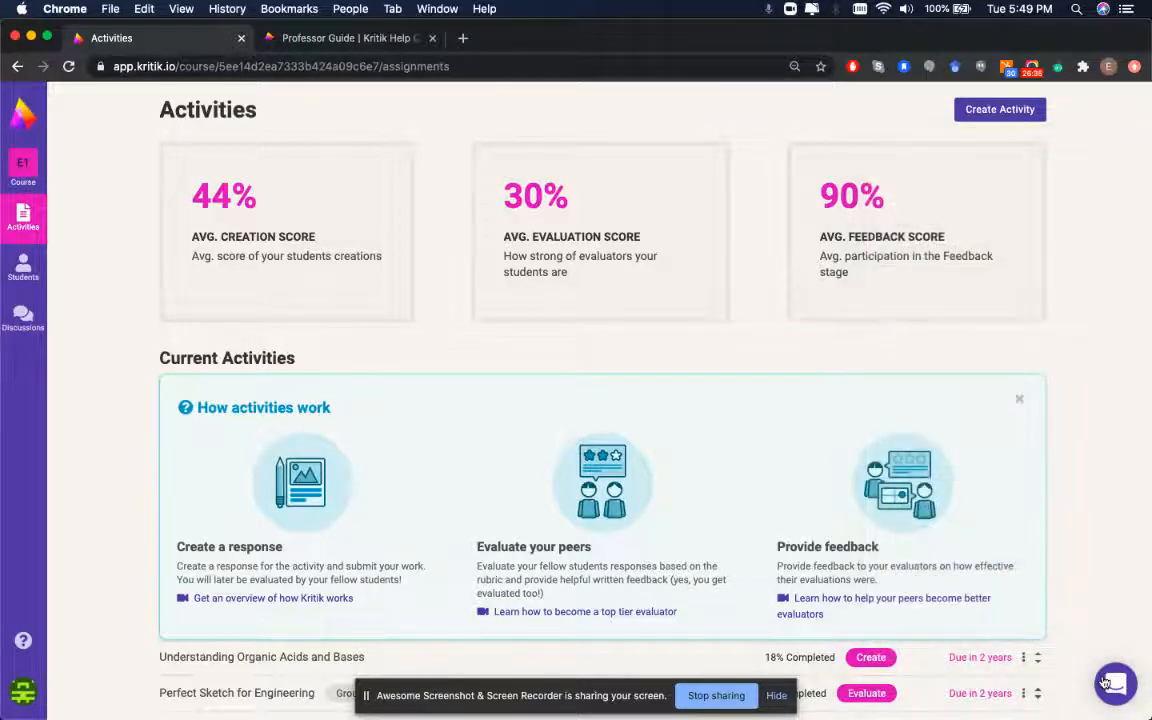